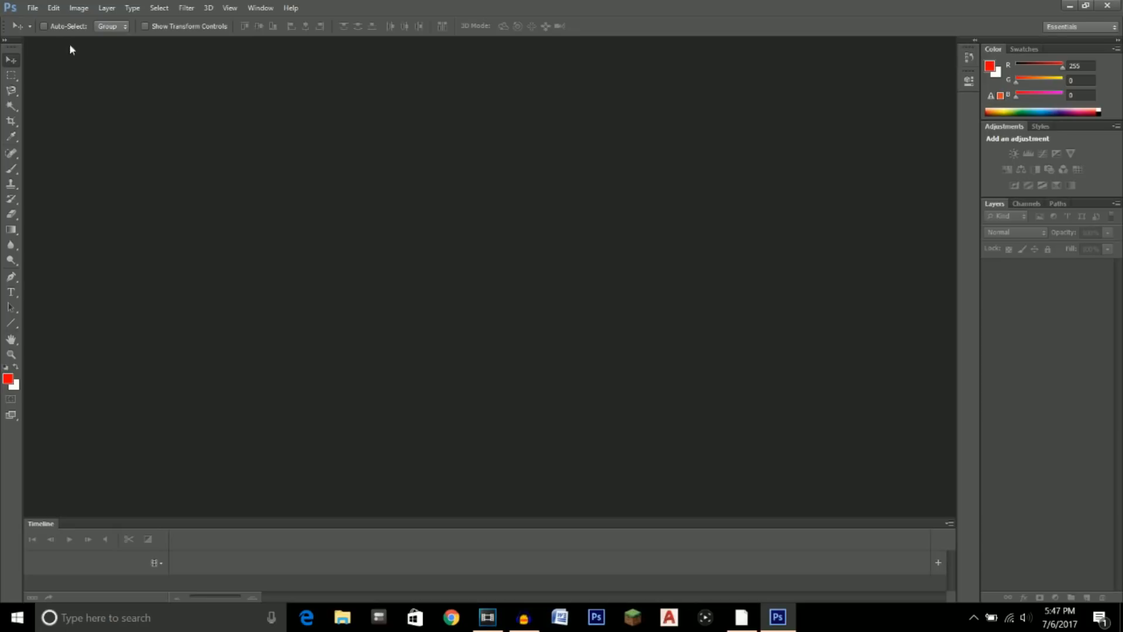
- Create a new 2560 by 1440 pixel document with transparent background contents
left_click(32, 8)
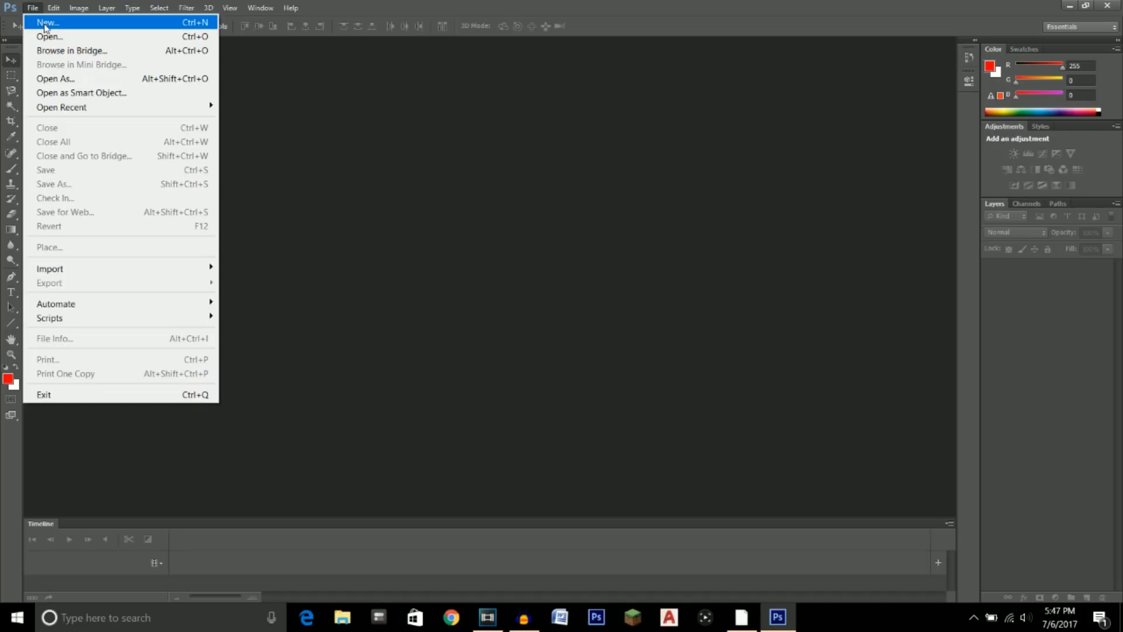
left_click(47, 23)
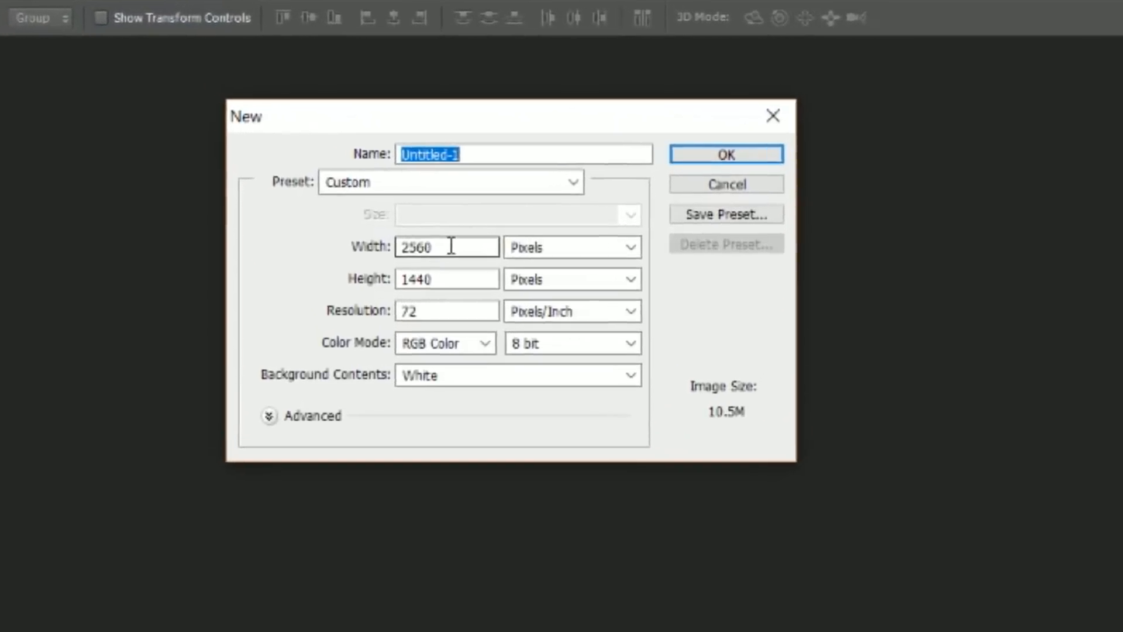
left_click_drag(452, 246, 391, 247)
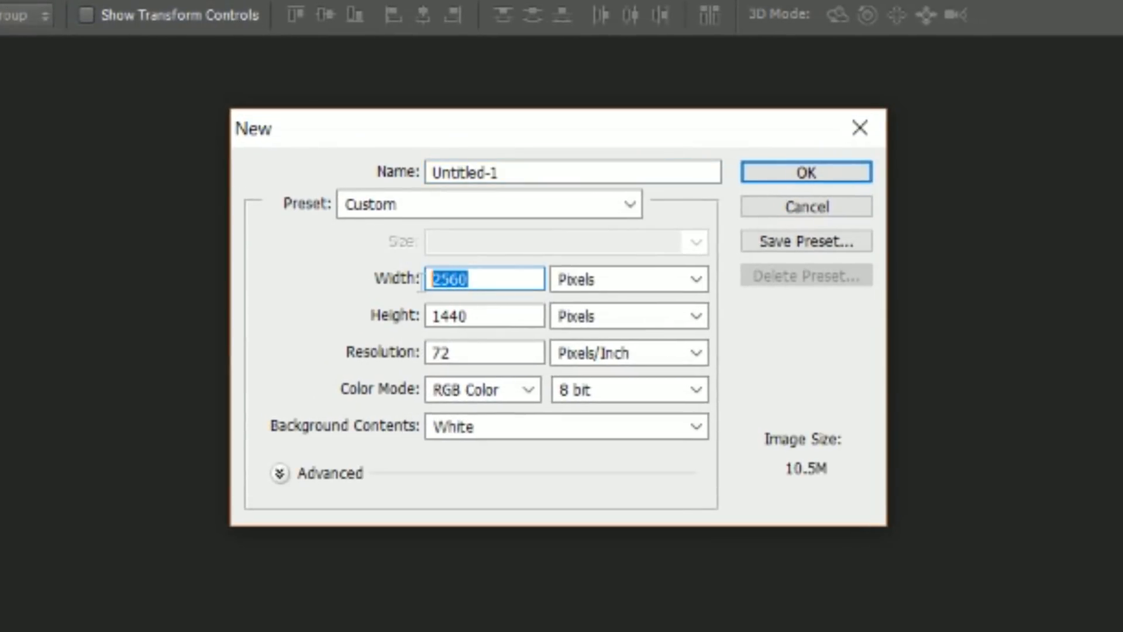
mouse_move(420, 282)
left_mouse_down()
mouse_move(502, 283)
mouse_move(409, 286)
left_mouse_up()
left_click_drag(474, 317, 394, 319)
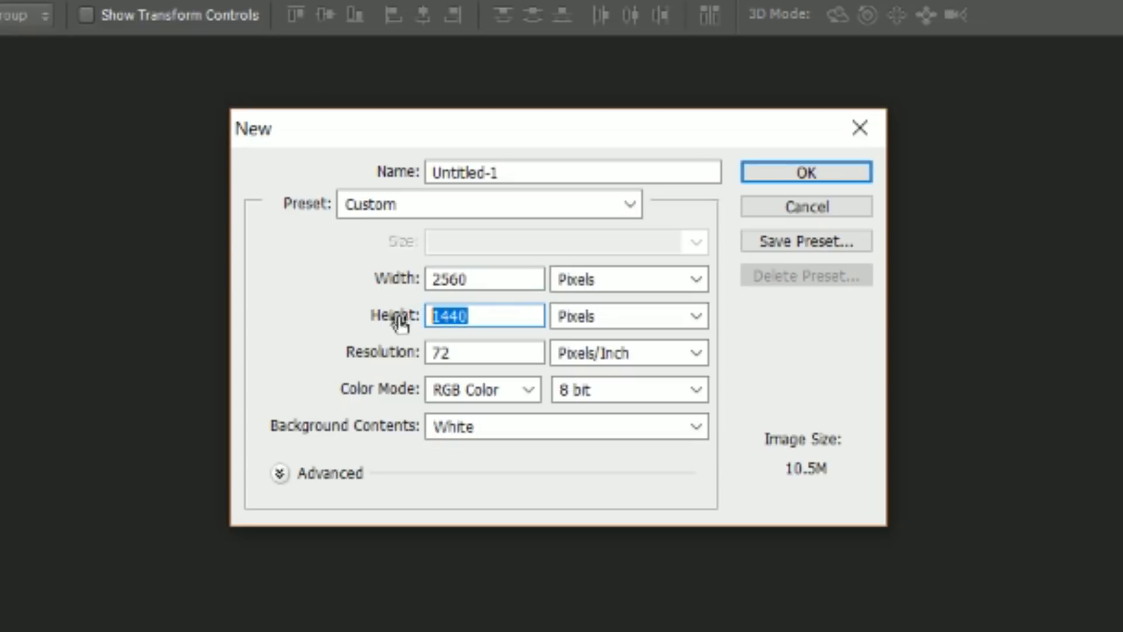
left_click(491, 428)
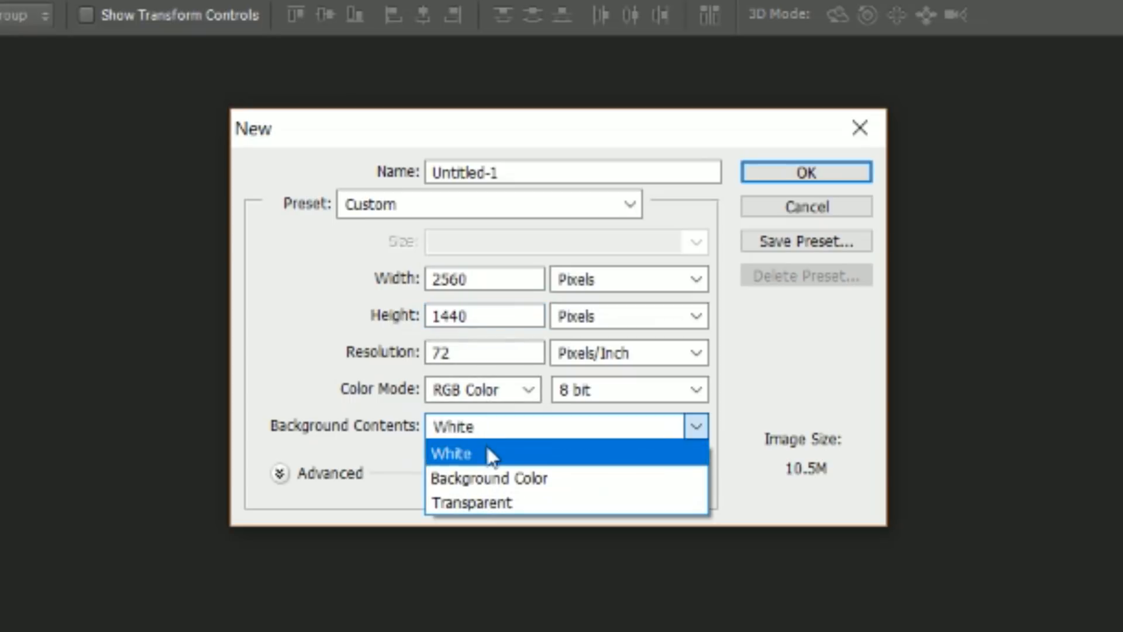
left_click(484, 502)
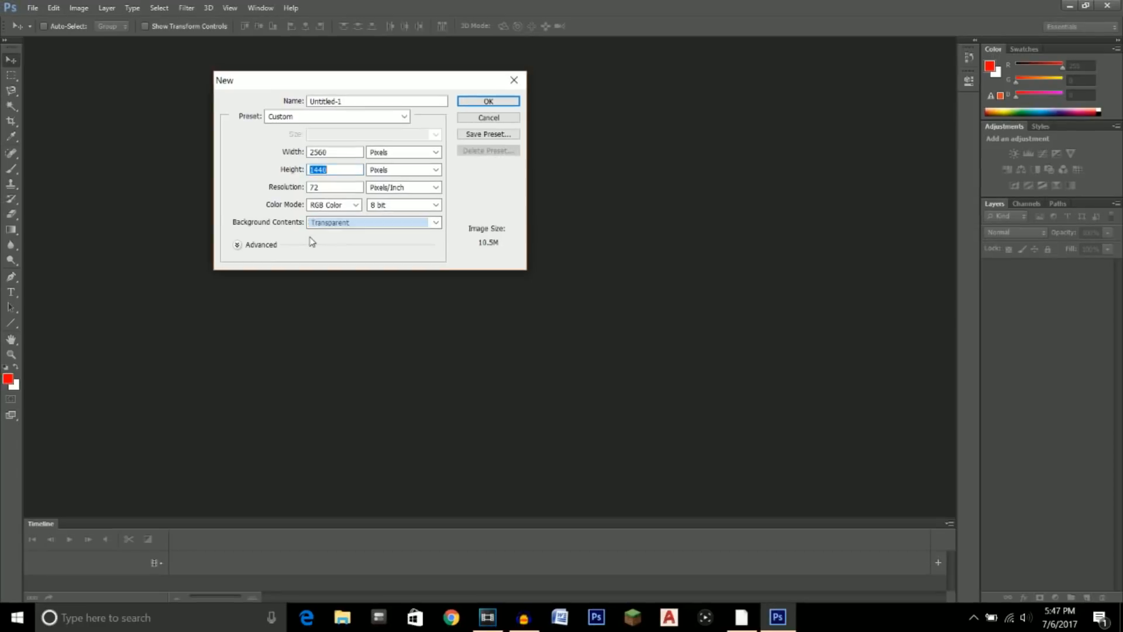
left_click(485, 103)
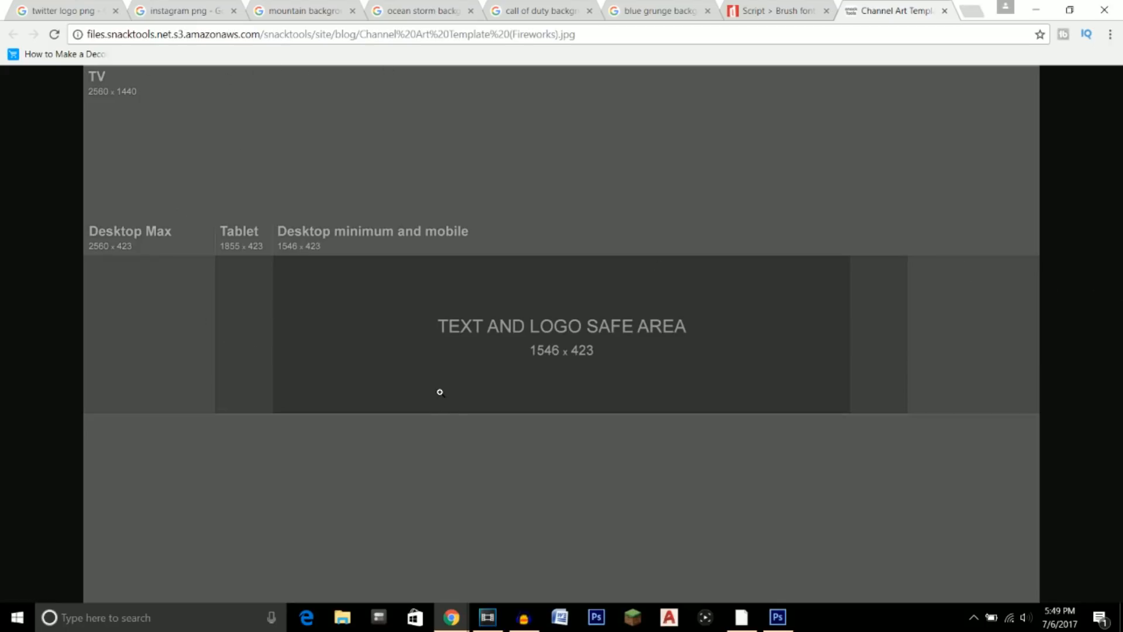
- Save the channel art template image from the browser under the name Channel Art Template
right_click(524, 240)
left_click(561, 268)
left_click_drag(276, 374, 185, 374)
key("BackSpace")
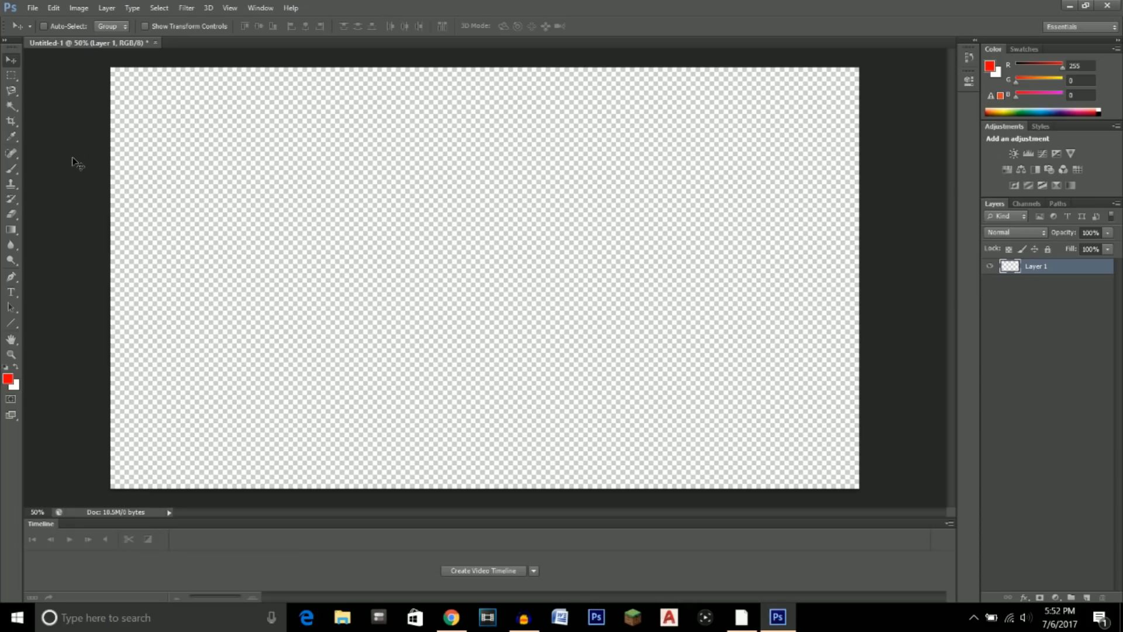
- Place the Channel Art Template image from the Desktop into the document at full canvas size
left_click(31, 8)
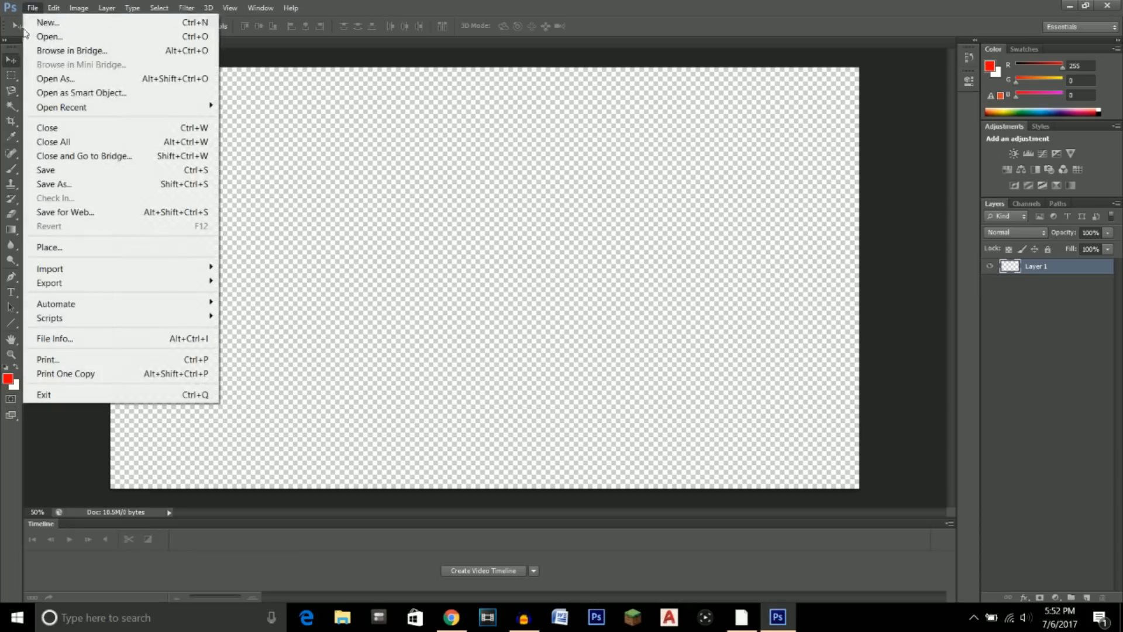
left_click(53, 247)
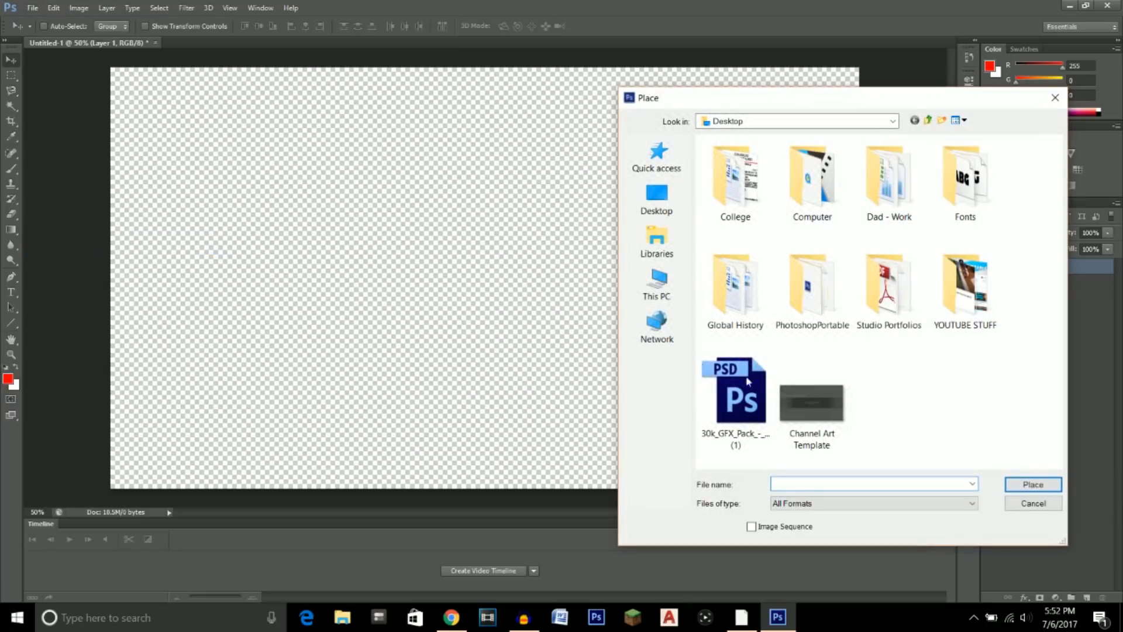
left_click(825, 403)
left_click(1027, 478)
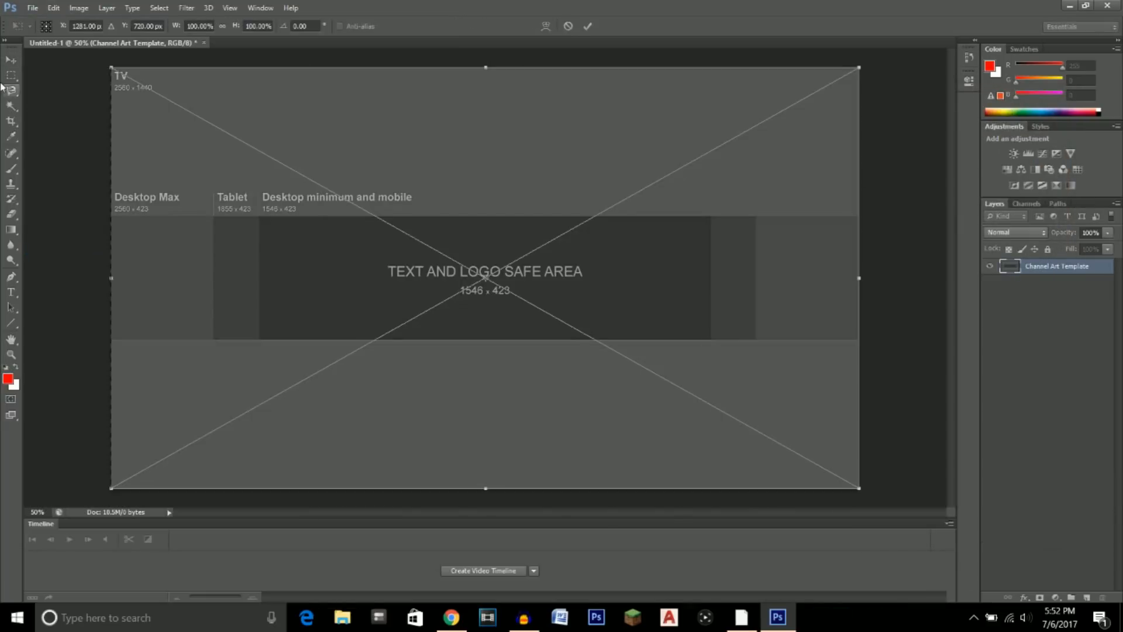
left_click(11, 60)
left_click(517, 234)
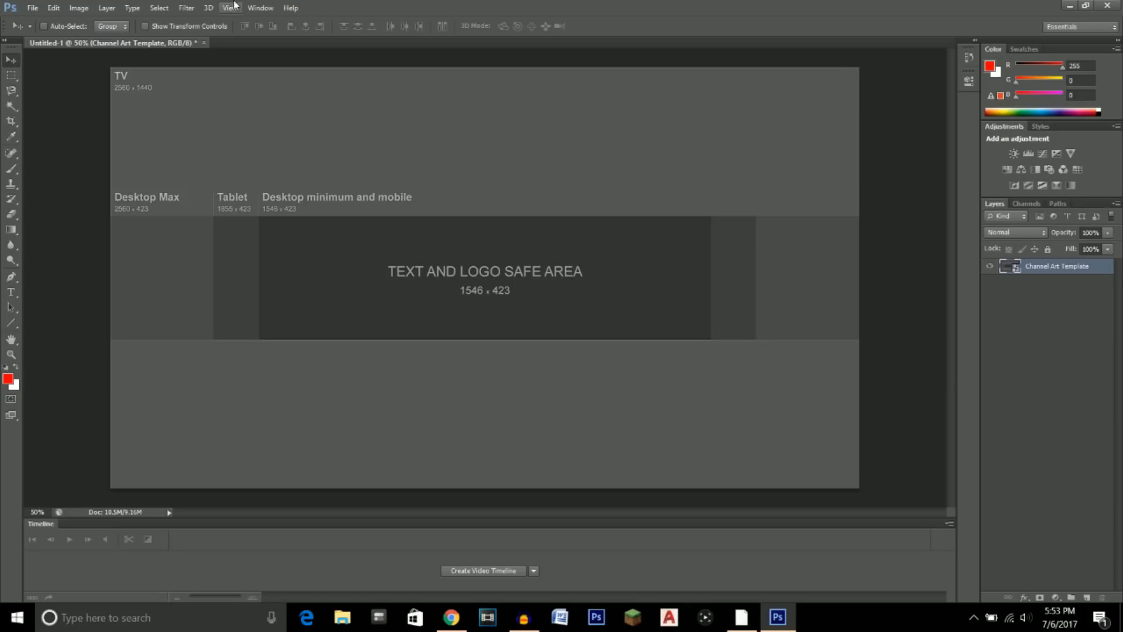
- Show the rulers and add four vertical and two horizontal guides along the edges of the template's tablet and text-safe areas
left_click(235, 11)
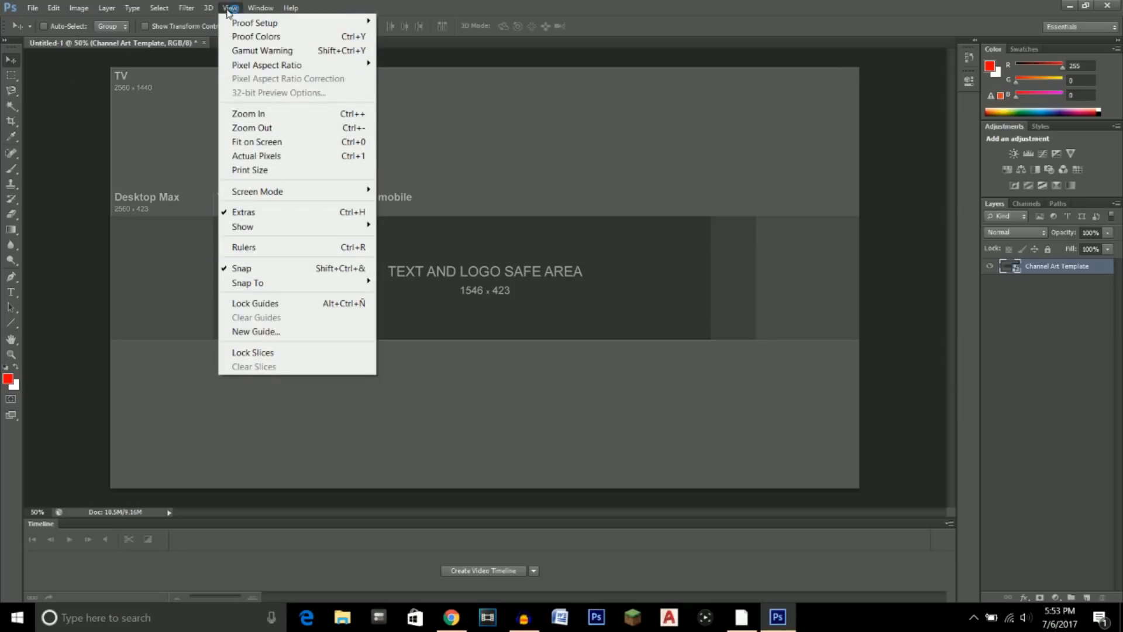
left_click(252, 247)
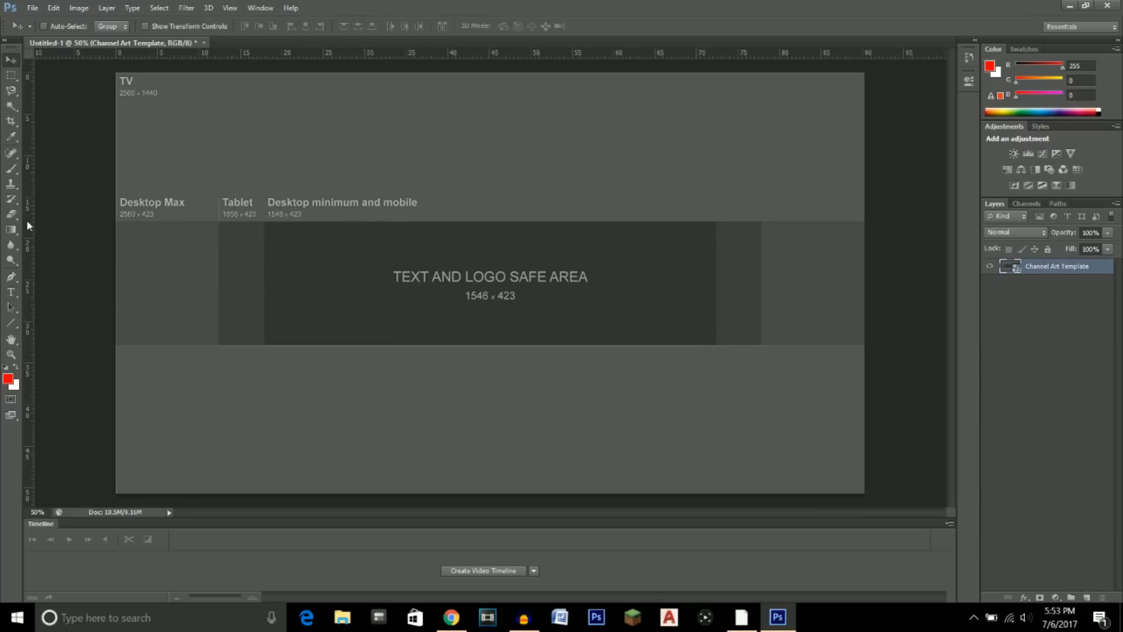
left_click_drag(28, 224, 218, 242)
left_click_drag(28, 236, 263, 245)
left_click_drag(28, 219, 716, 241)
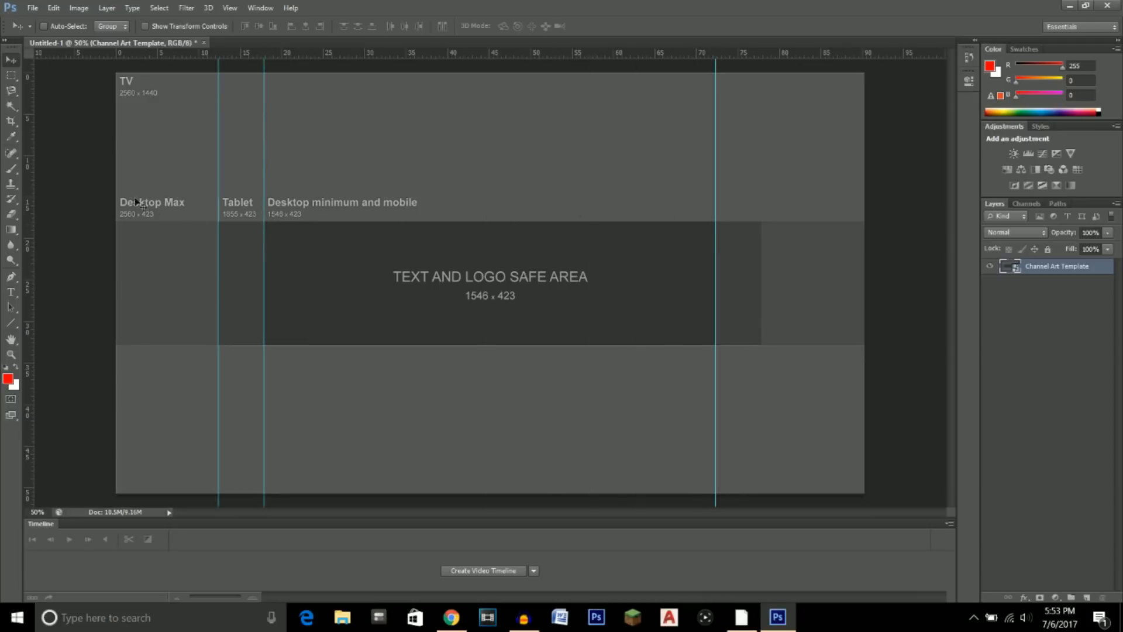
left_click_drag(29, 213, 761, 202)
left_click_drag(438, 97, 407, 345)
left_click_drag(381, 54, 383, 221)
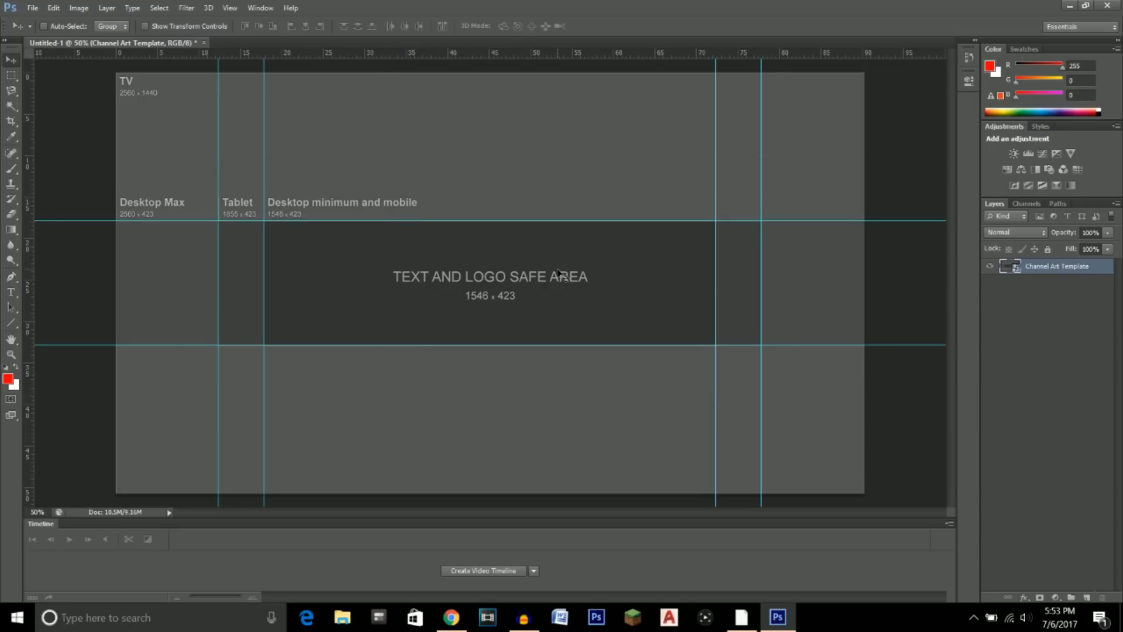
- Add a new empty layer and delete the Channel Art Template layer
right_click(1053, 271)
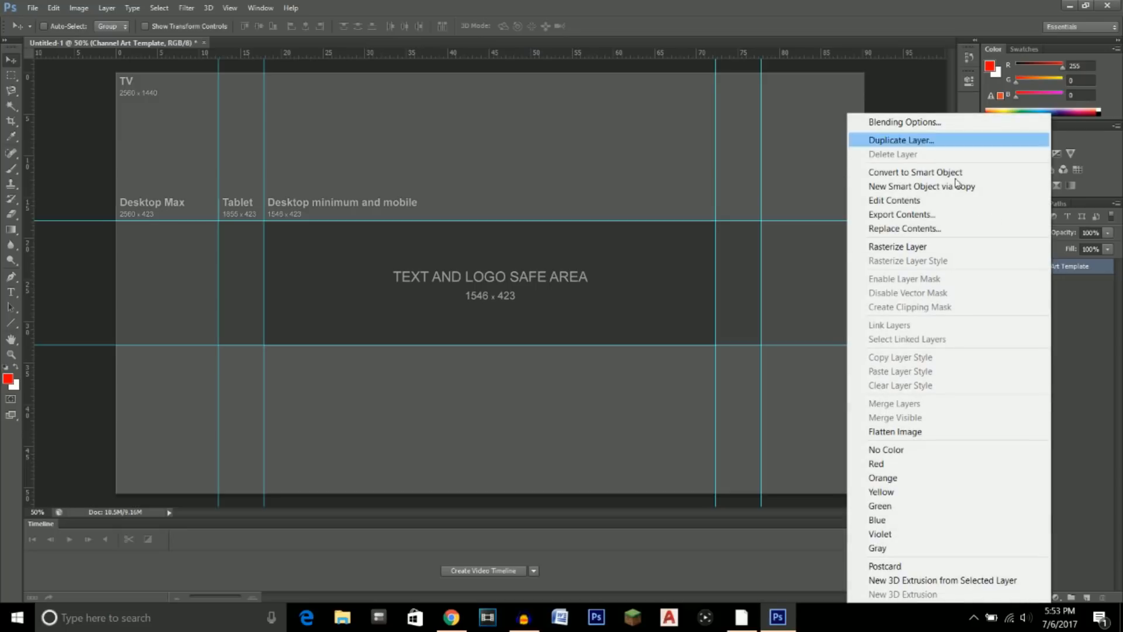
left_click(1060, 267)
left_click(1087, 597)
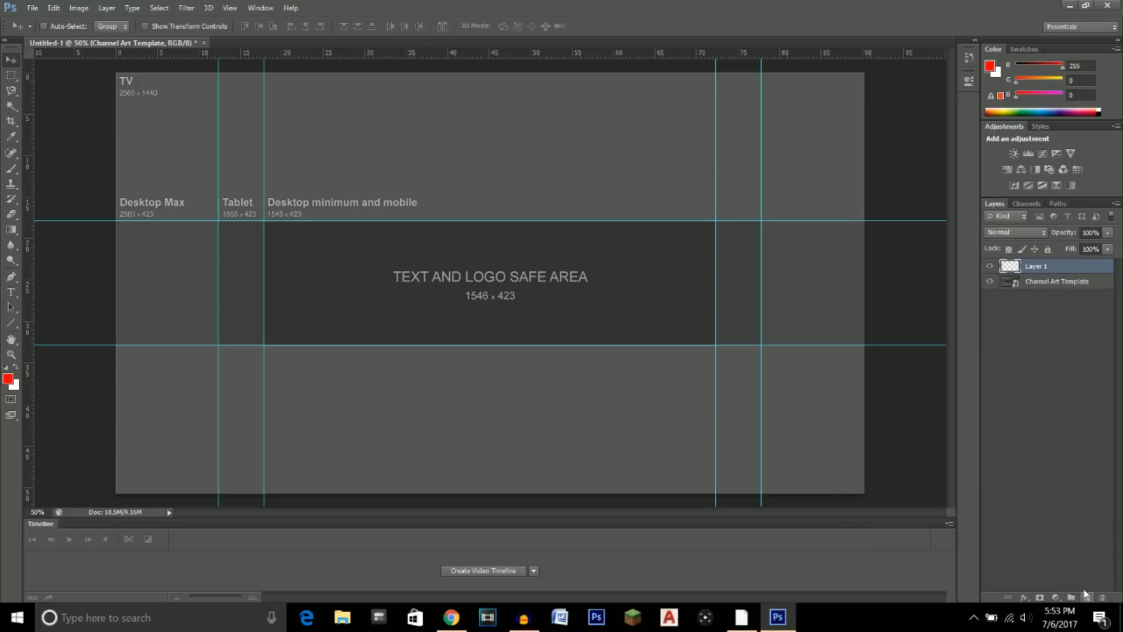
left_click(1022, 284)
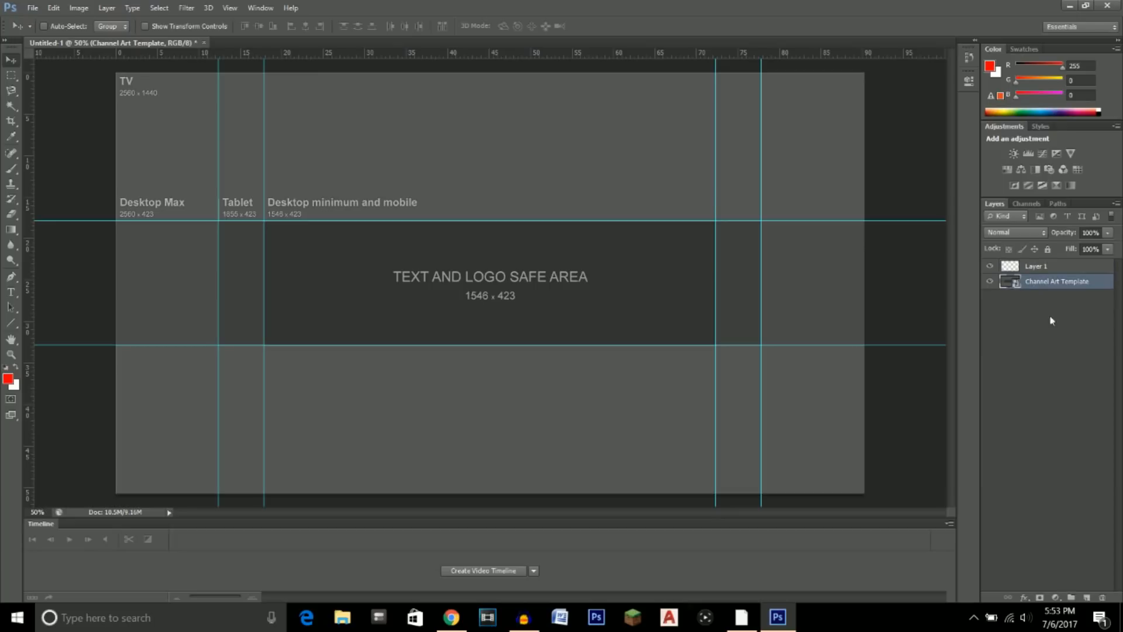
key("Delete")
- With the default black foreground colour, draw two rectangles covering the canvas above and below the horizontal guides, the lower about 2740 by 542 px
key("d")
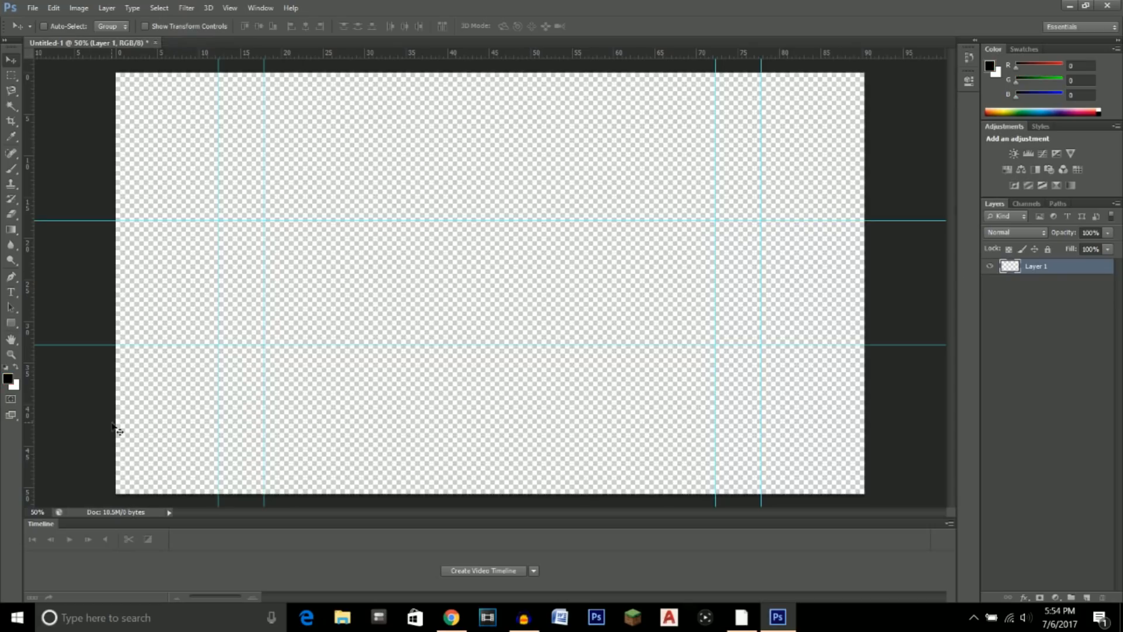
left_click(11, 323)
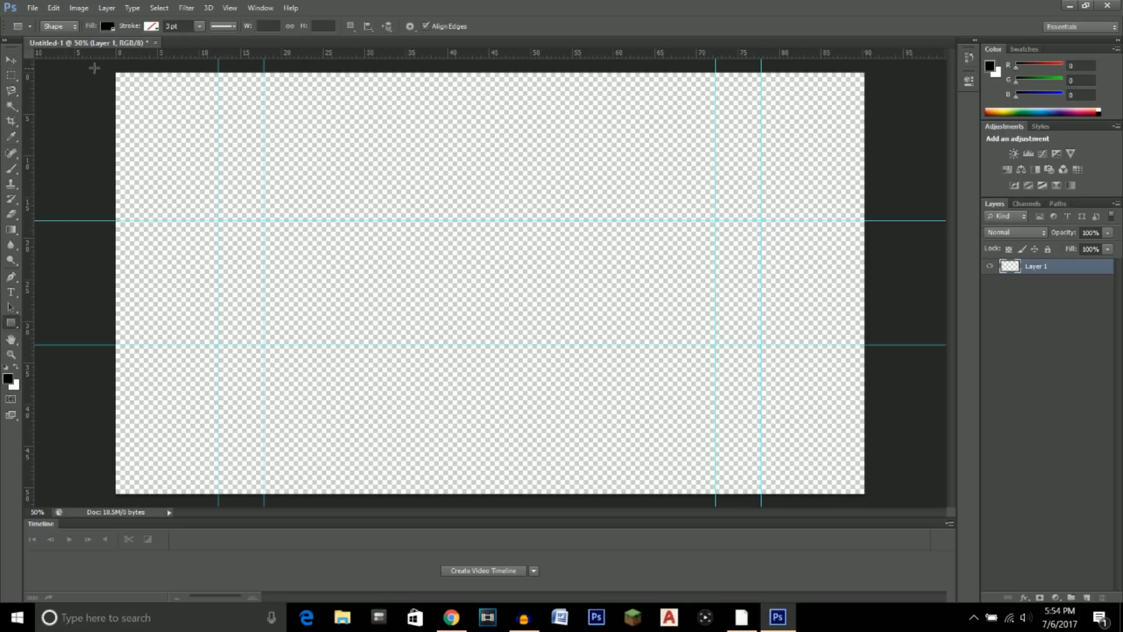
left_click_drag(94, 68, 874, 221)
mouse_move(87, 345)
left_mouse_down()
mouse_move(176, 382)
mouse_move(829, 471)
mouse_move(888, 503)
left_mouse_up()
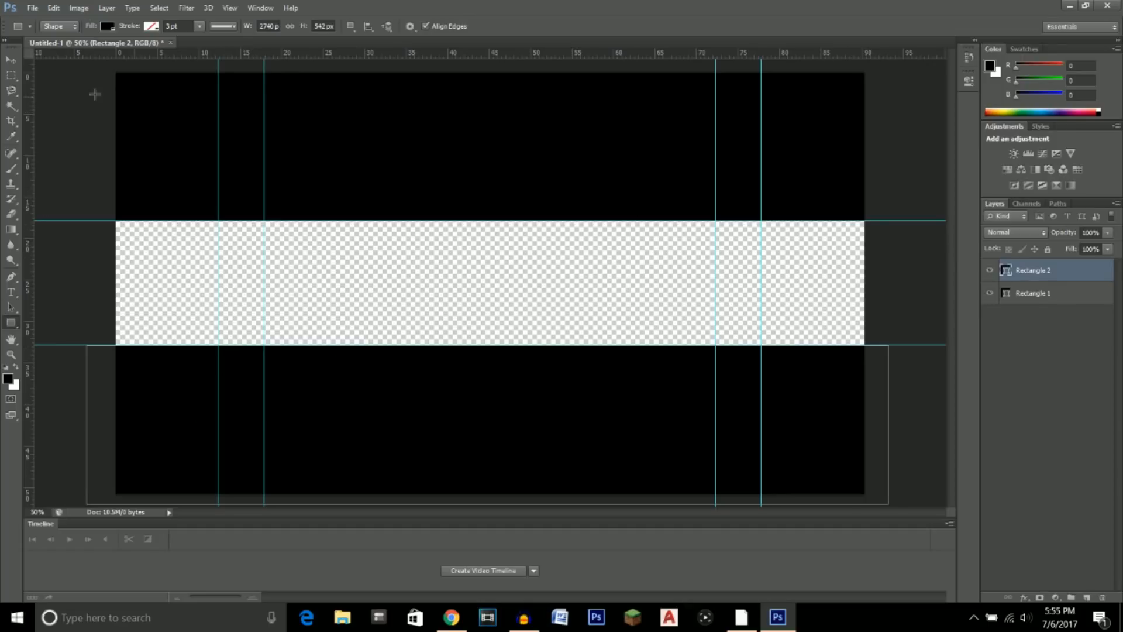
- Merge the two black rectangle layers into one layer
left_click(11, 60)
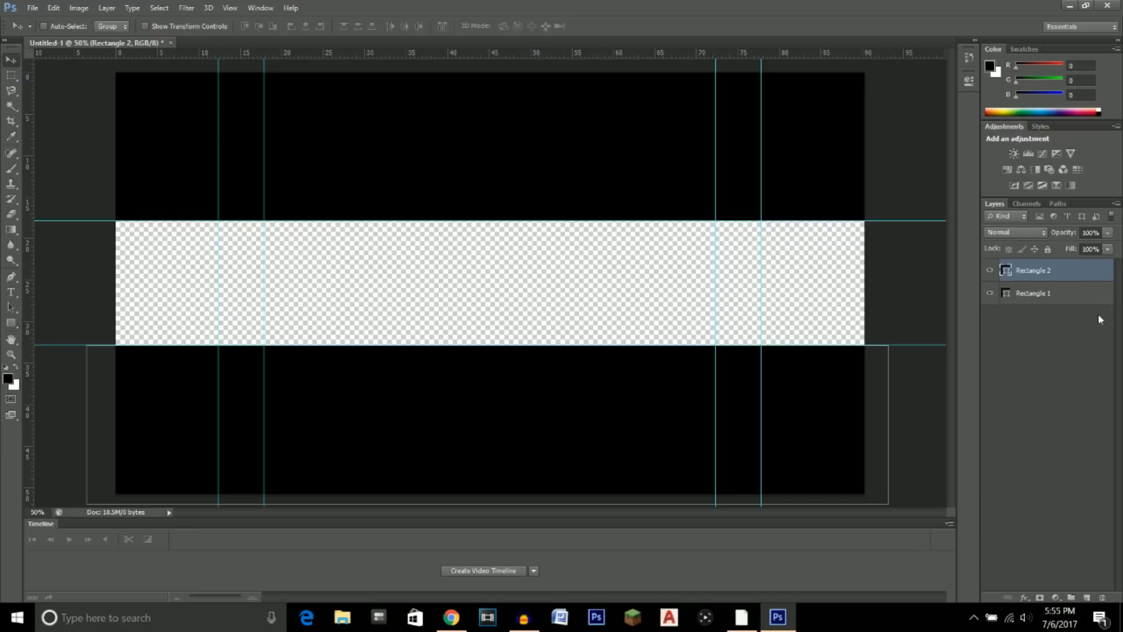
left_click(1039, 296, "shift")
key("ctrl+e")
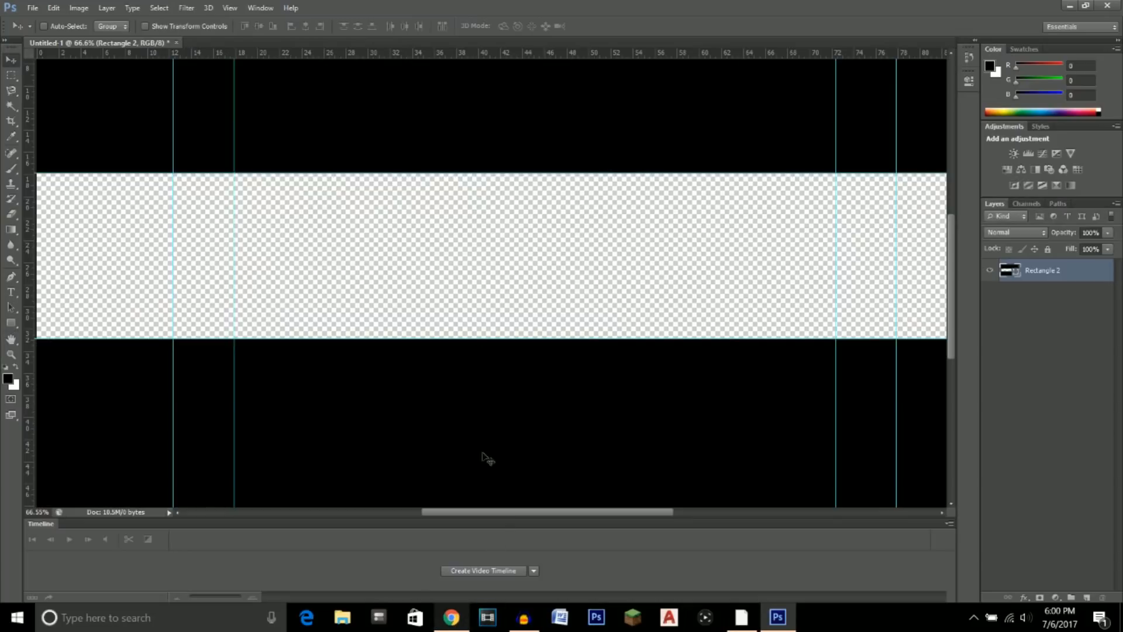
- Switch to Chrome and download the Againts font from dafont's Script > Brush list
left_click(451, 617)
scroll(330, 386, "up", 6)
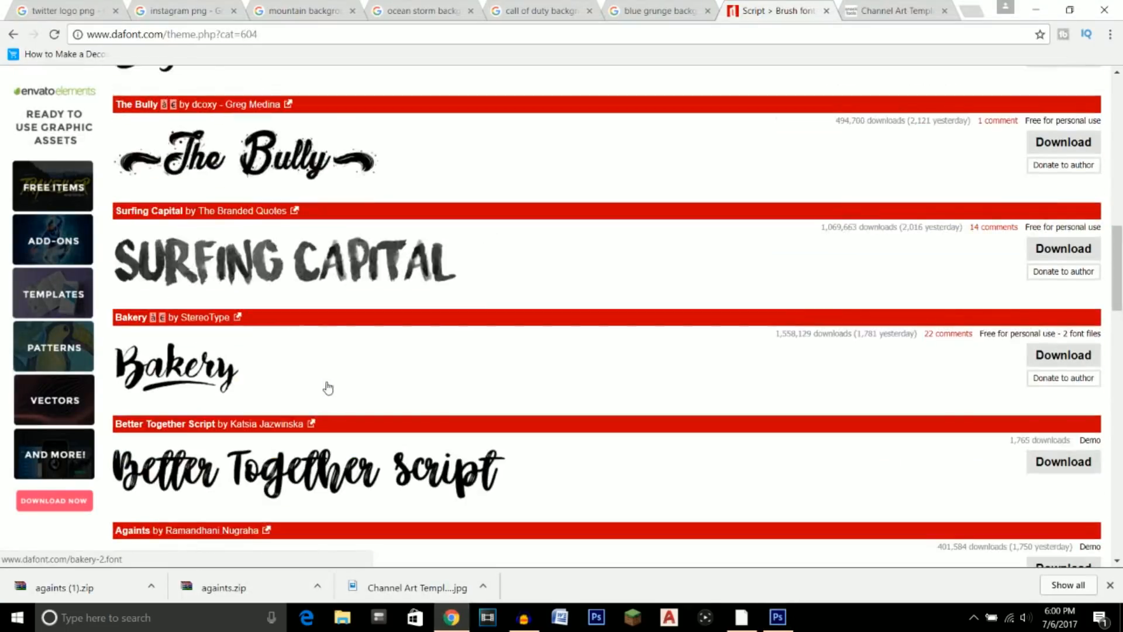
scroll(328, 388, "up", 10)
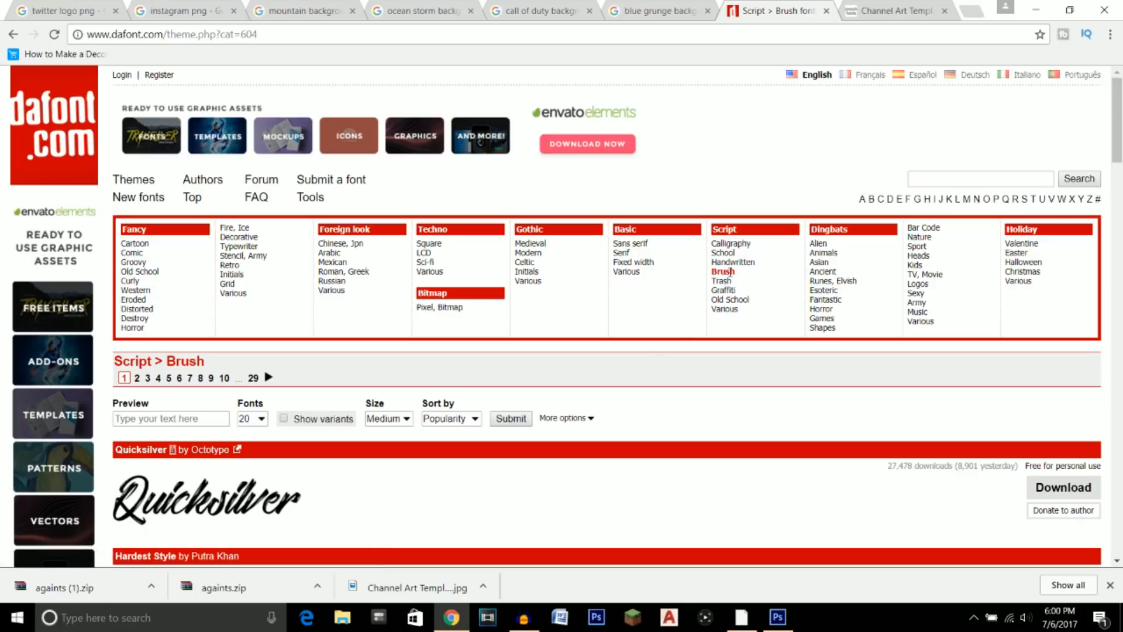
scroll(417, 321, "down", 4)
scroll(416, 320, "down", 11)
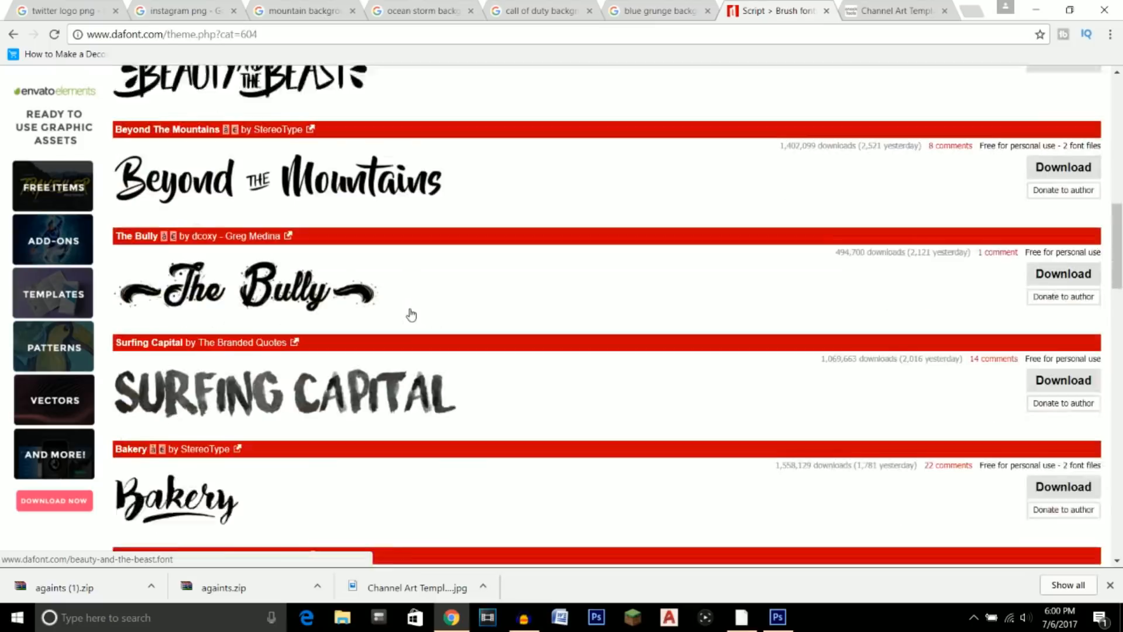
scroll(418, 316, "down", 3)
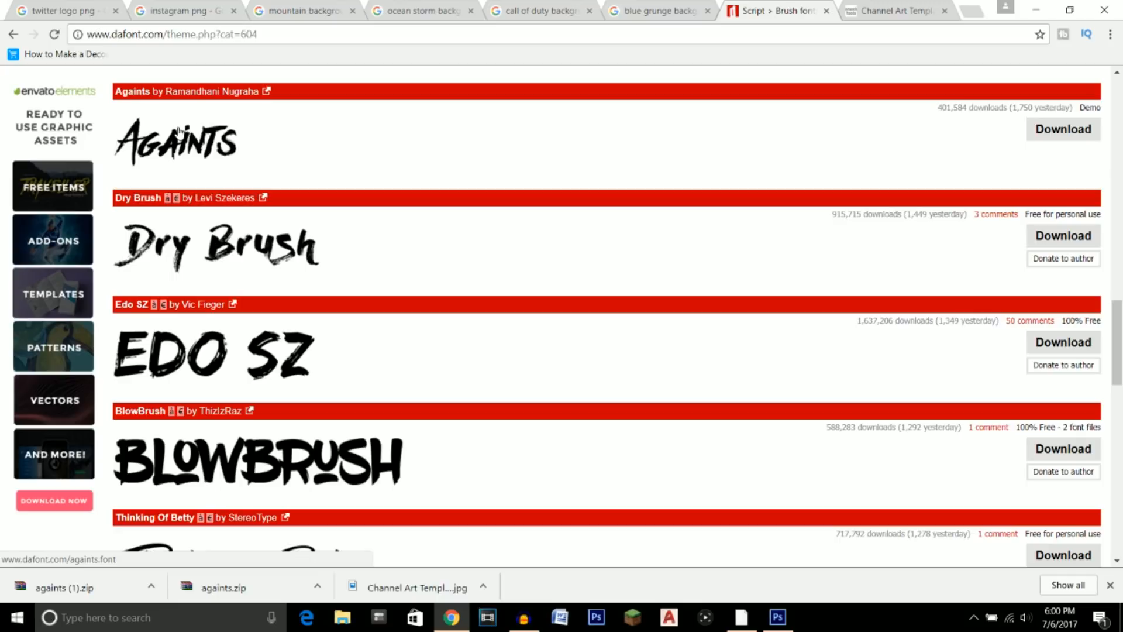
left_click(1060, 141)
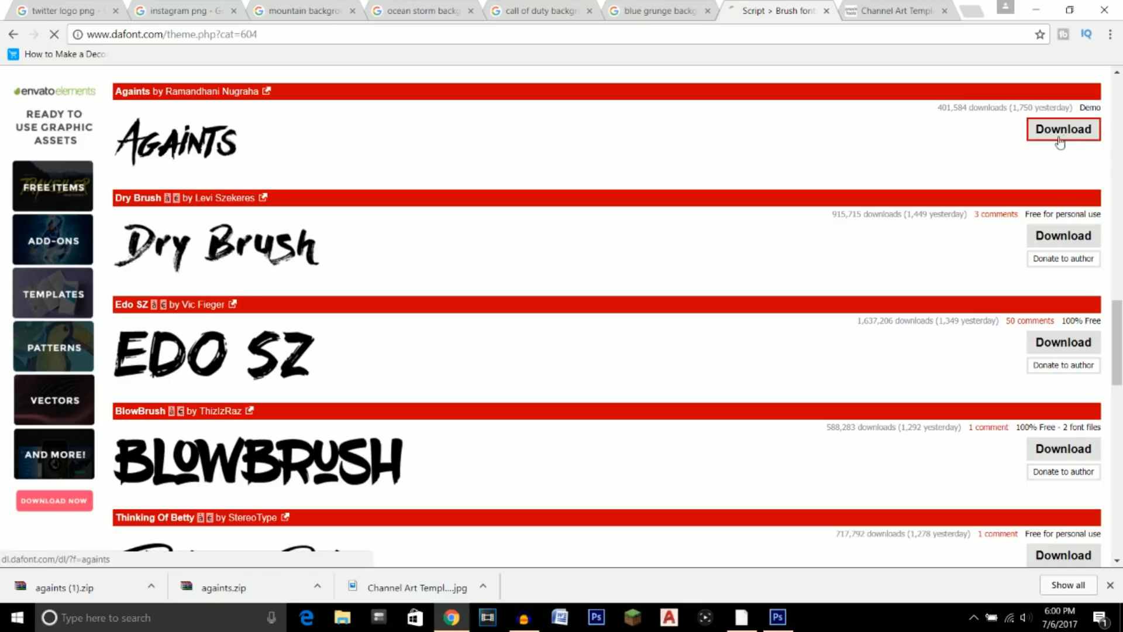
- Show the downloaded Againts zip in its folder and move it onto the desktop
left_click(151, 585)
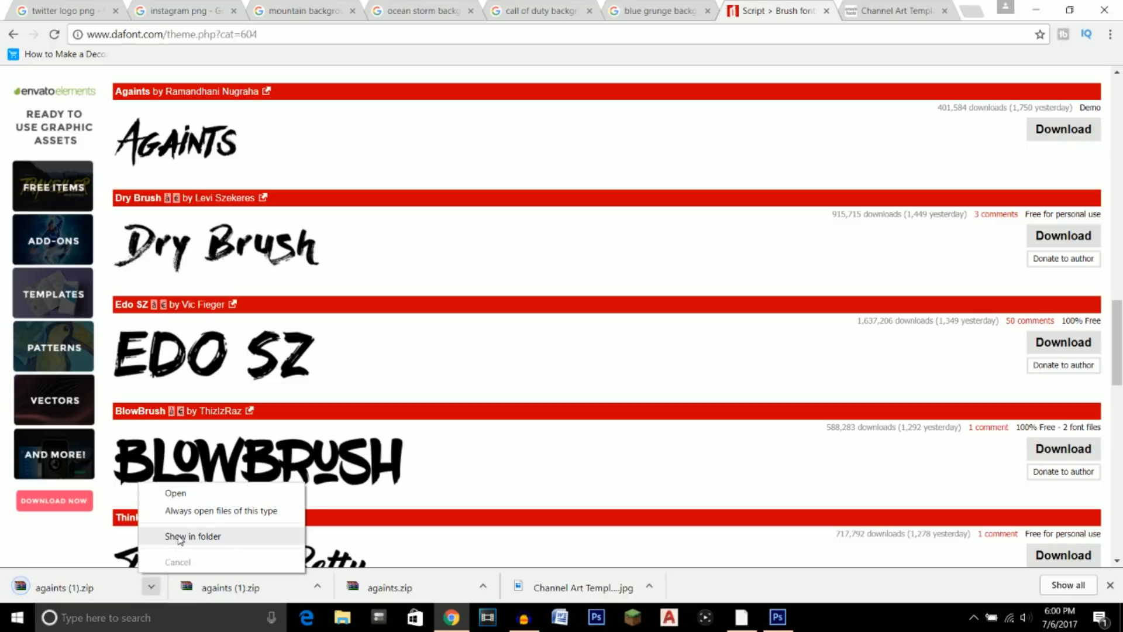
left_click(182, 537)
left_click(1035, 10)
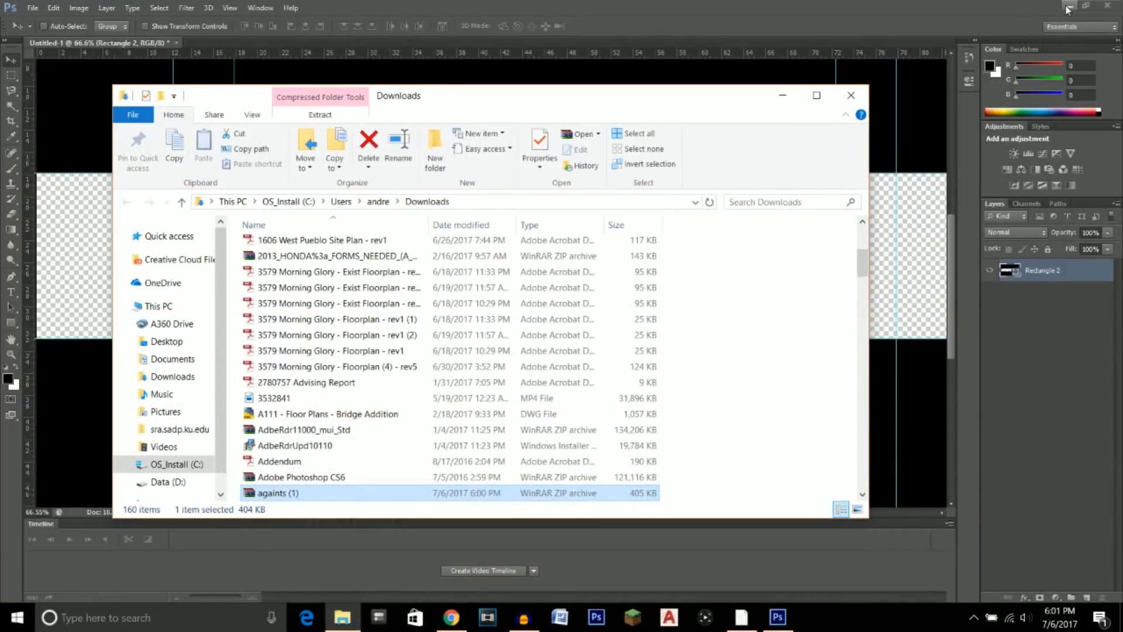
left_click(1069, 7)
left_click_drag(288, 493, 530, 178)
left_click(852, 96)
- Extract the Againts archive onto the desktop and install the extracted font, replacing the already installed version
right_click(530, 179)
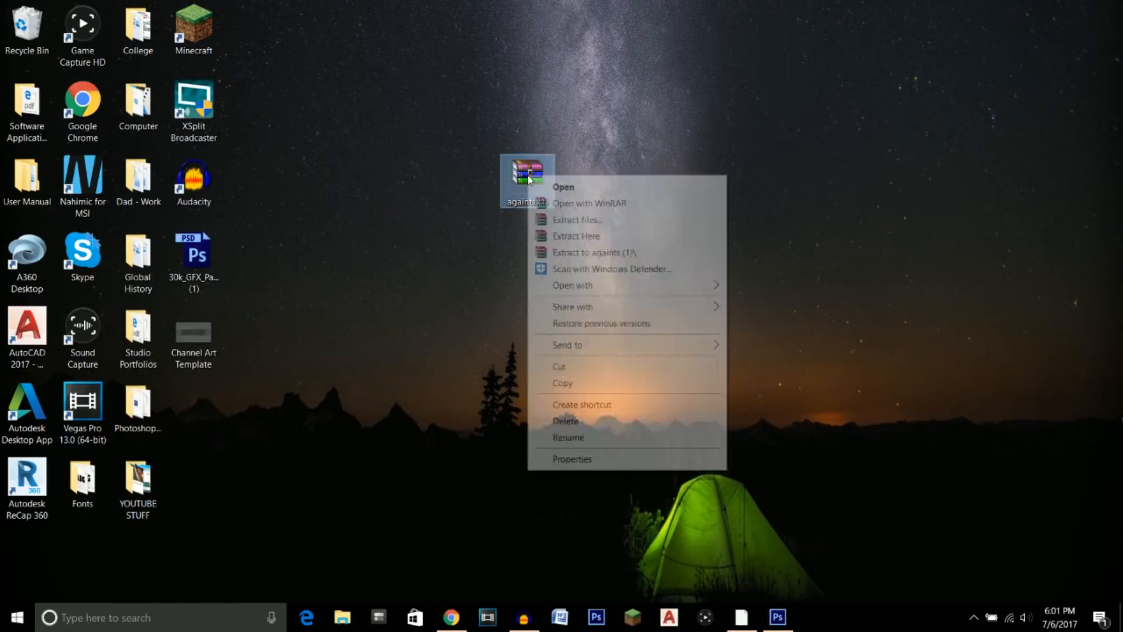
left_click(574, 236)
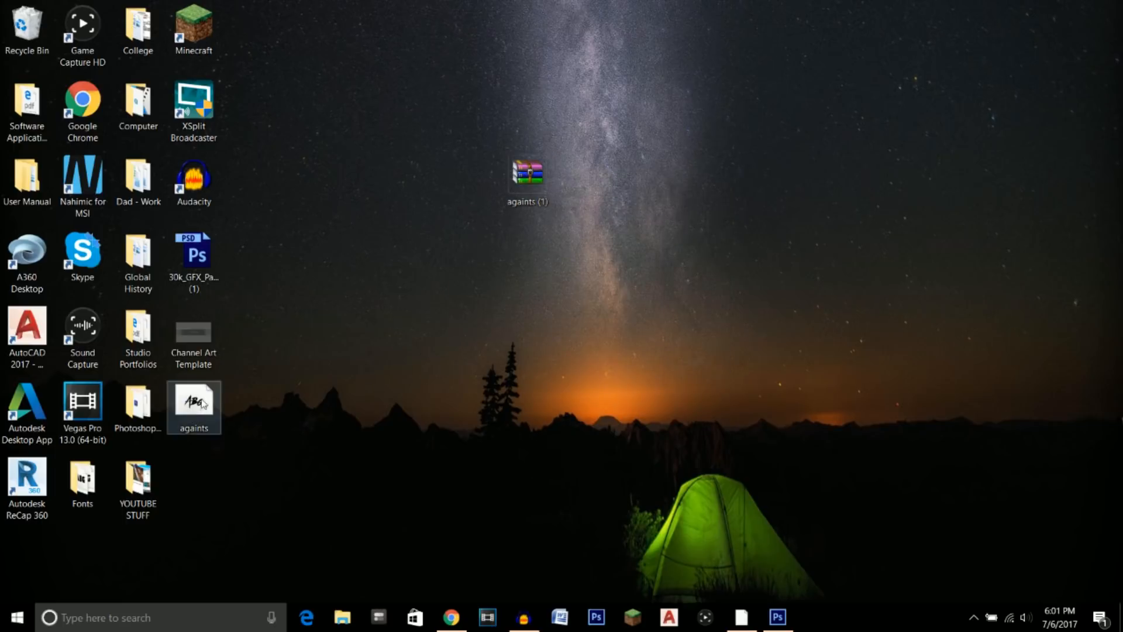
double_click(203, 404)
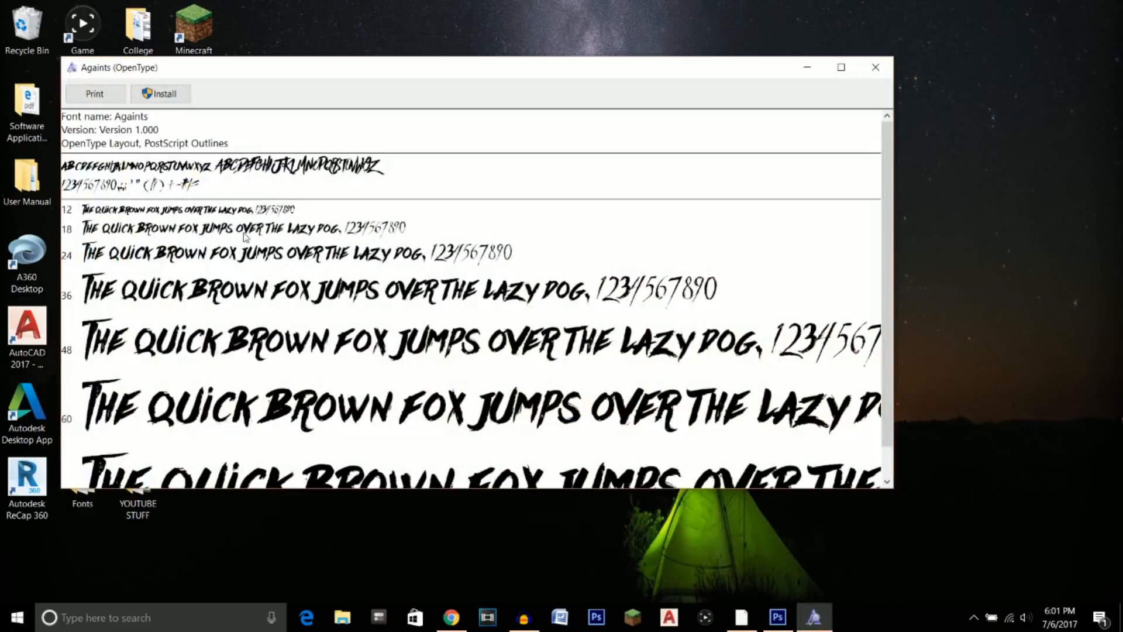
left_click(164, 95)
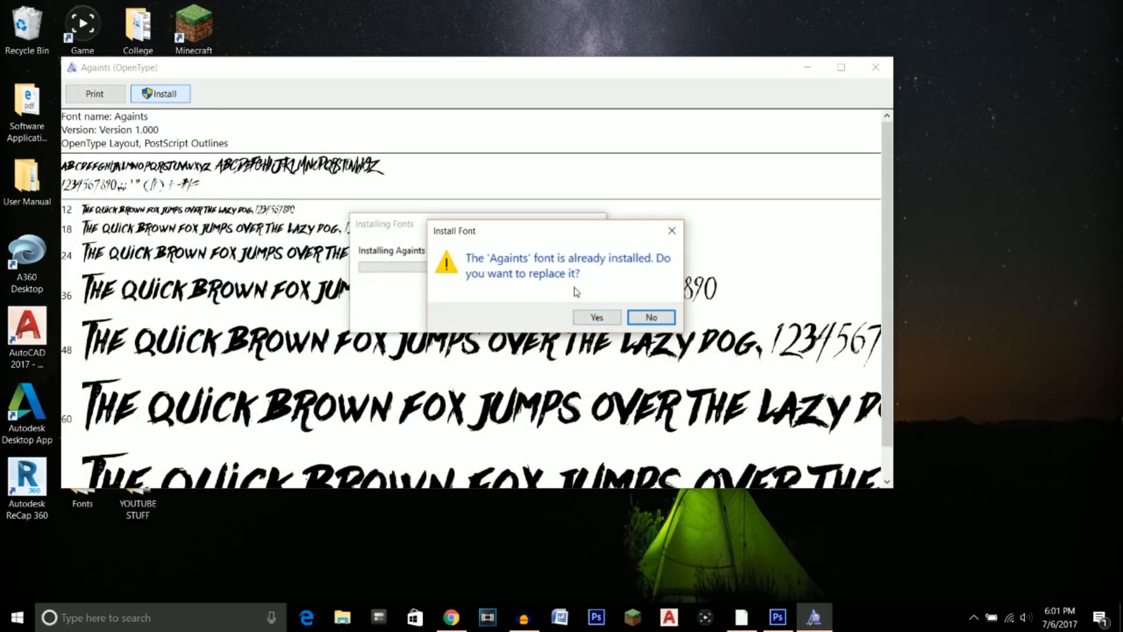
left_click(595, 319)
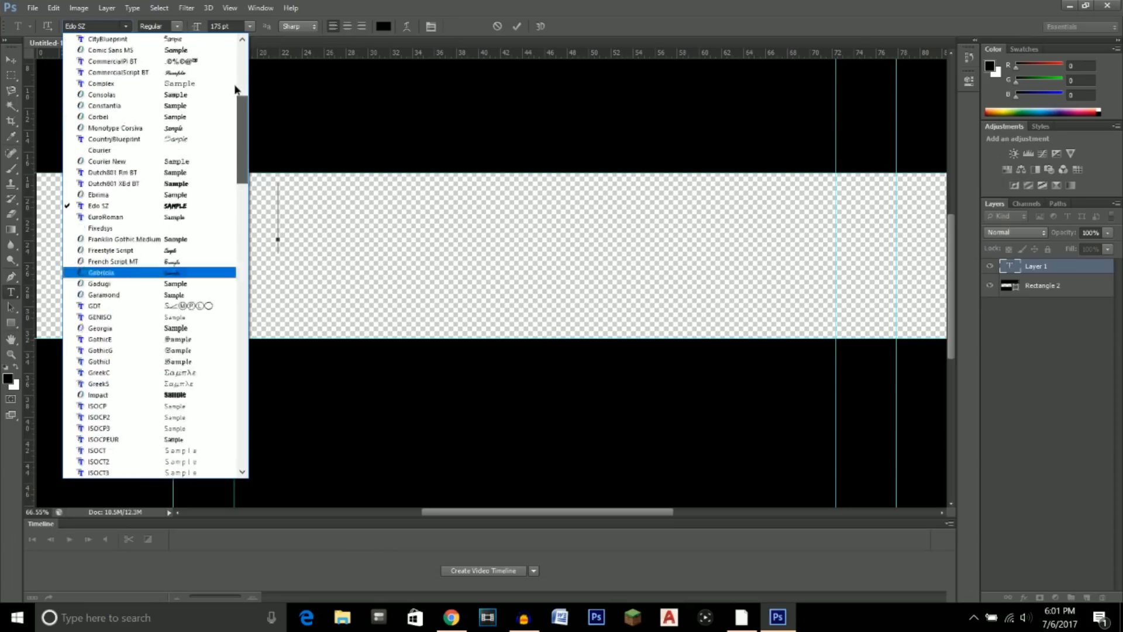
- Try the Againts font for the new text layer, and set its font to Edo SZ instead
scroll(236, 91, "up", 5)
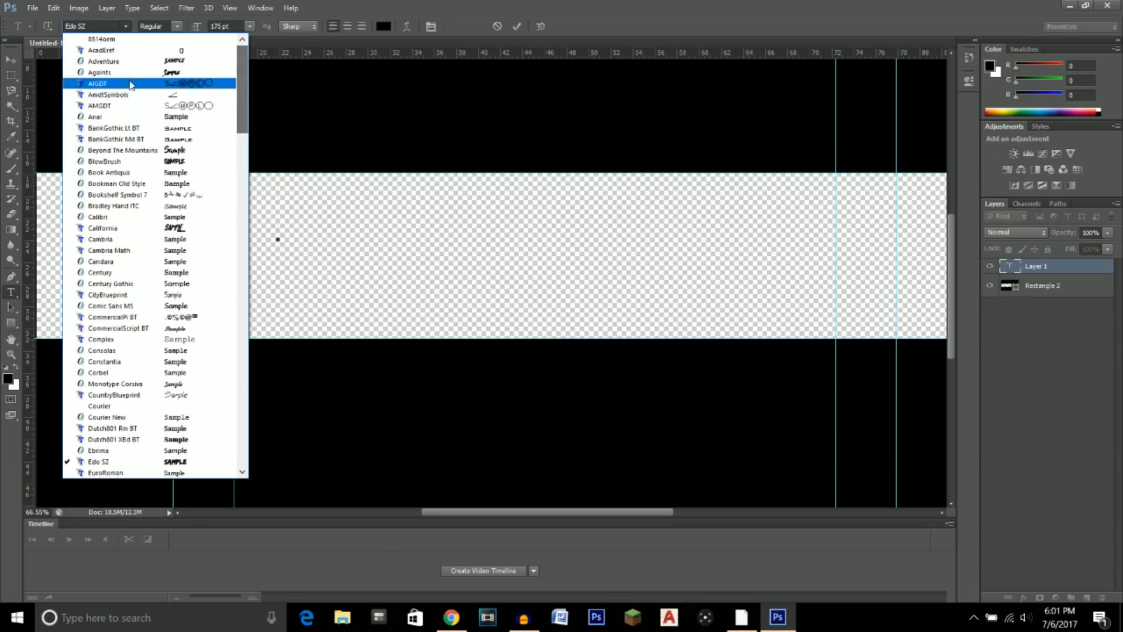
left_click(201, 72)
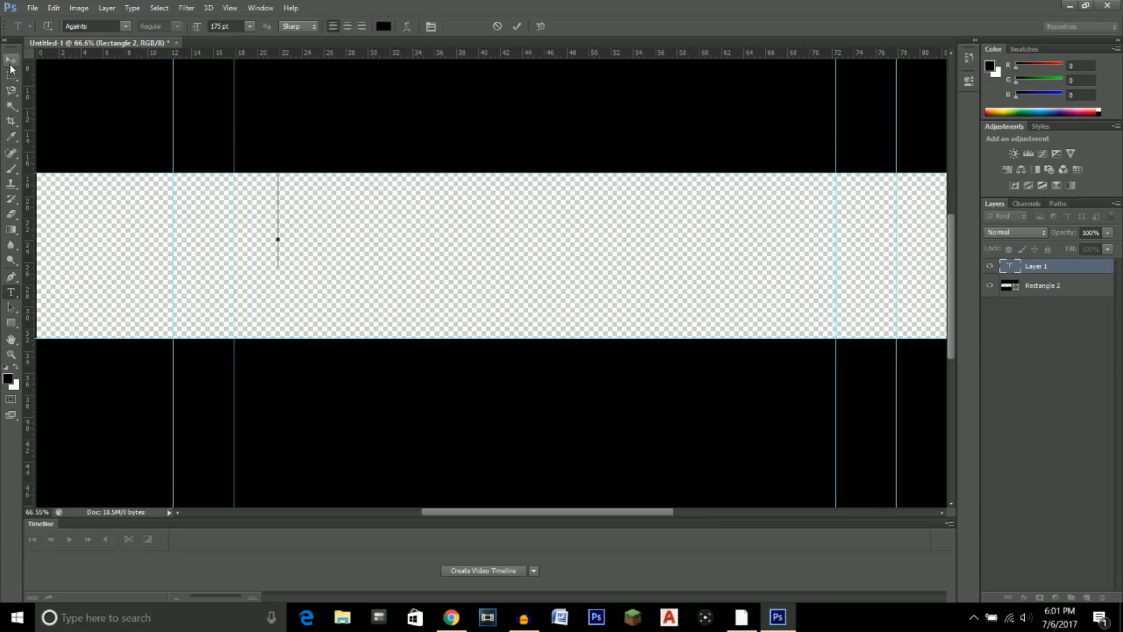
left_click(125, 26)
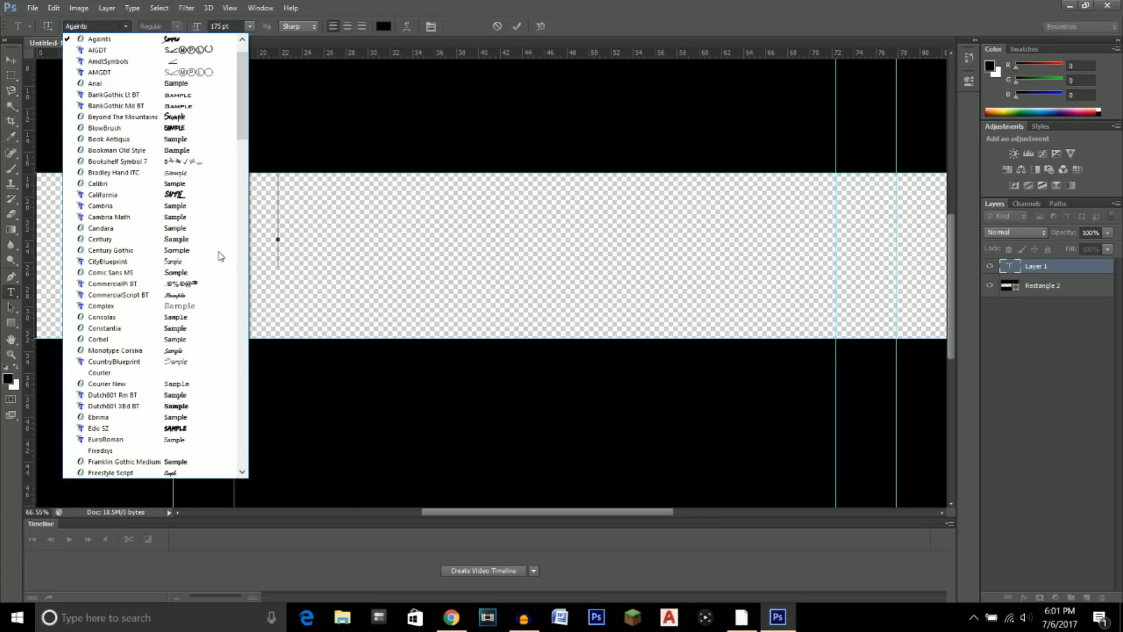
scroll(245, 117, "down", 9)
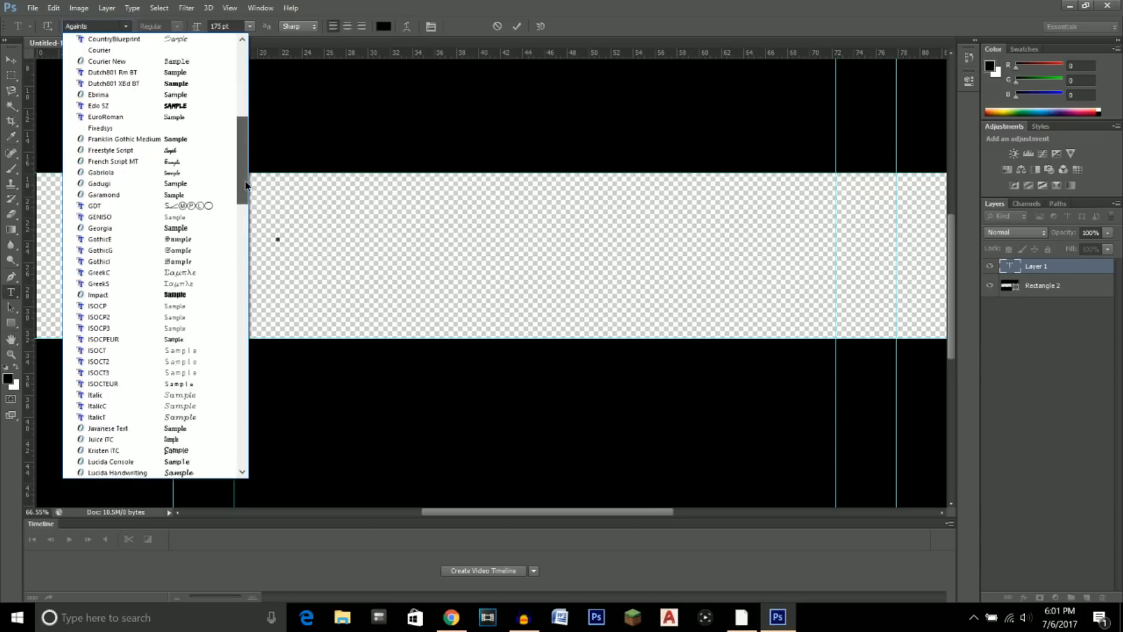
left_click(149, 127)
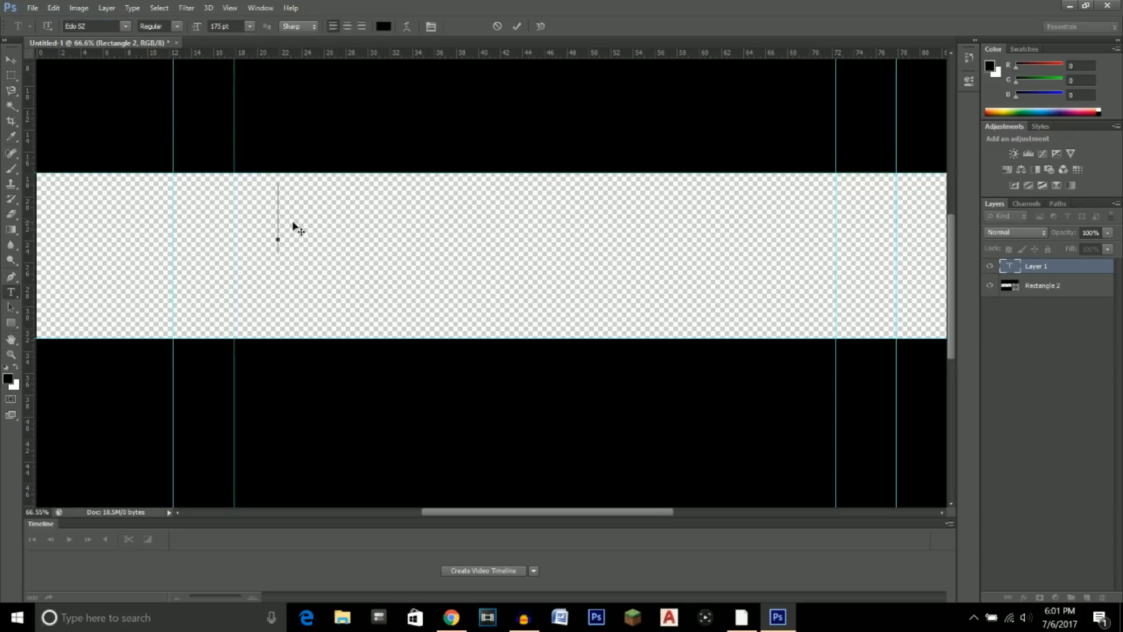
- Enter the text Th3Hav0c at 175 pt in the transparent band and shift it slightly towards the canvas's left edge
double_click(219, 26)
left_click(279, 218)
type("TH")
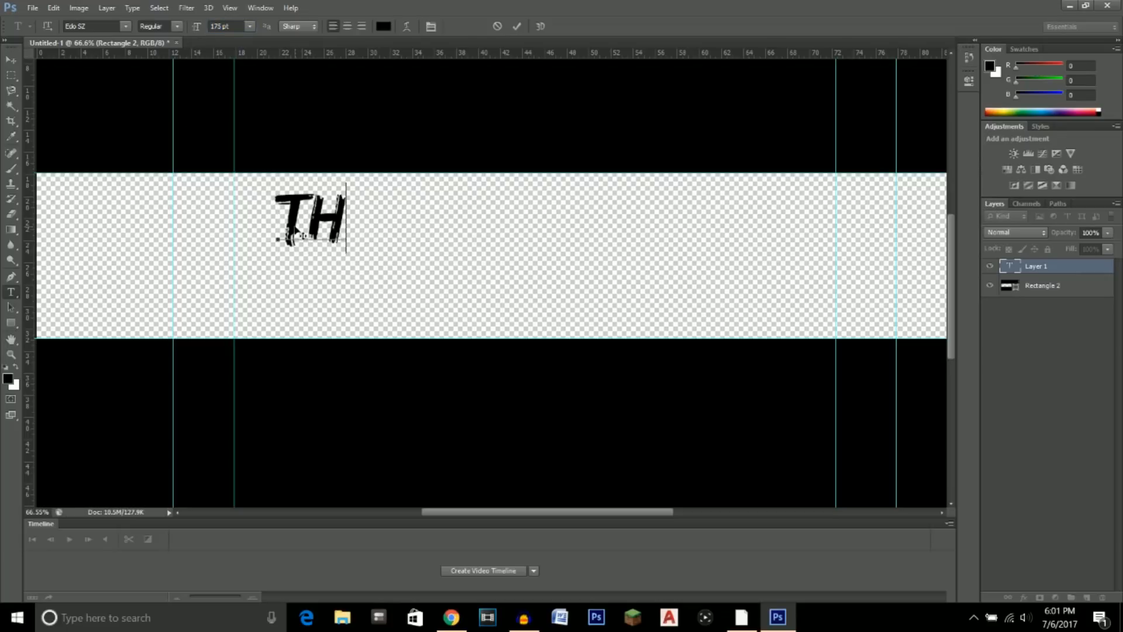
type("3HAVOC")
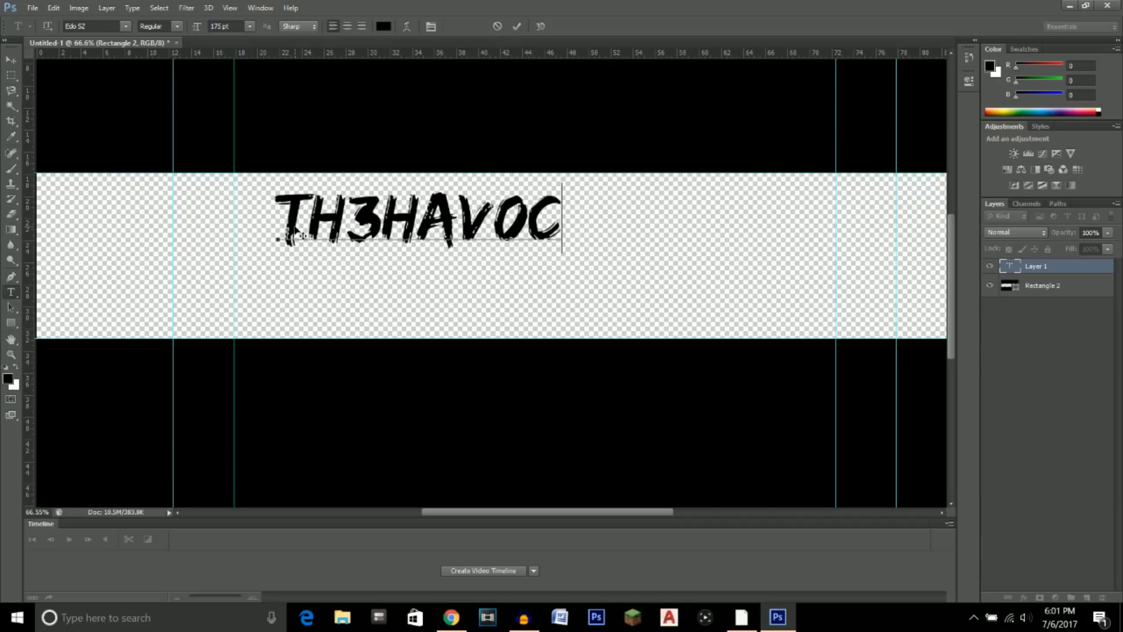
left_click(12, 61)
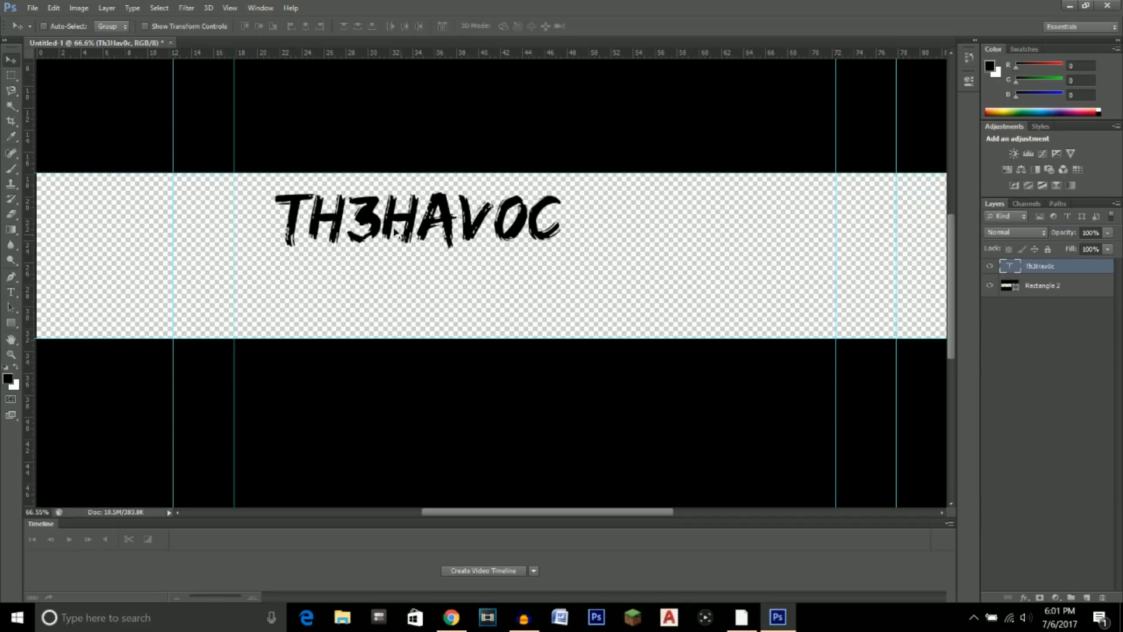
left_click_drag(397, 230, 359, 217)
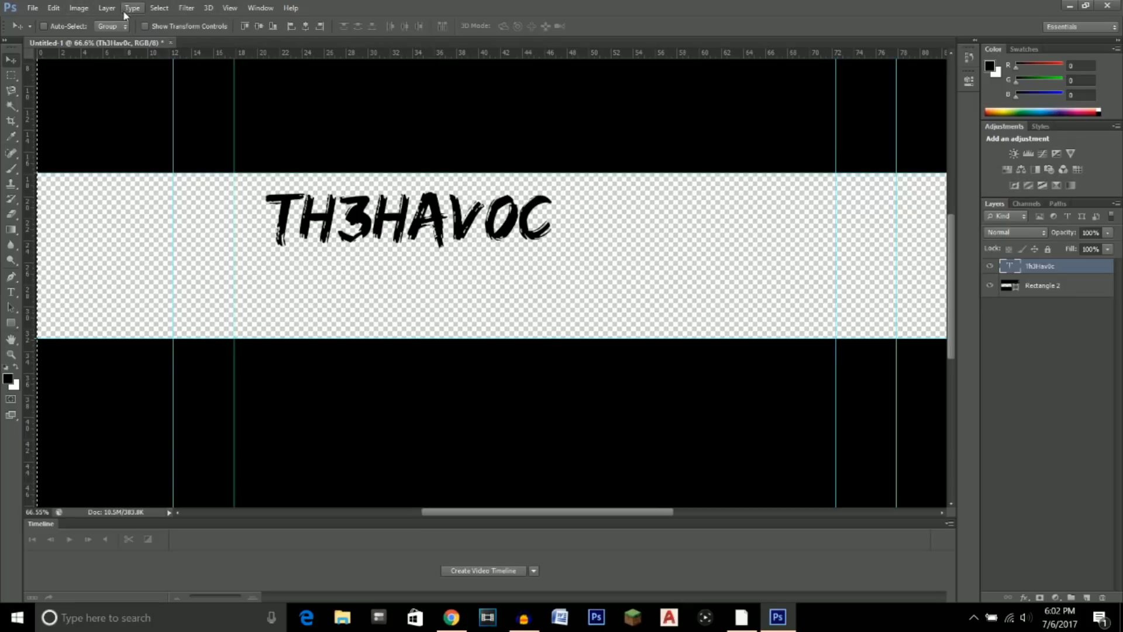
- With the whole canvas selected, align the Th3Hav0c text layer to the selection's vertical and horizontal centers
left_click(107, 8)
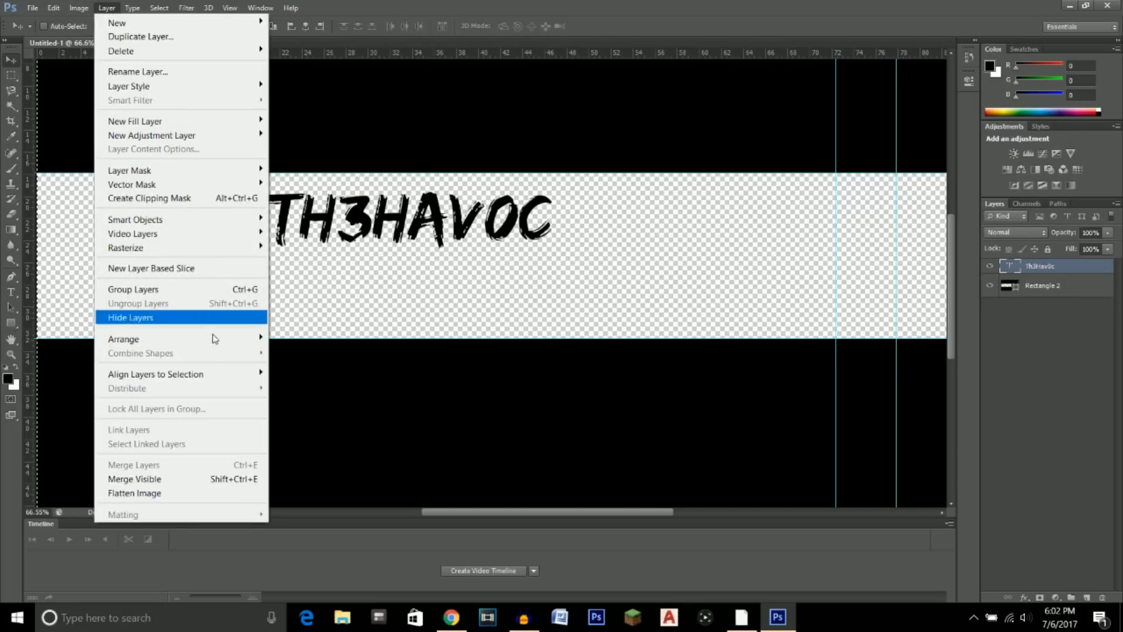
mouse_move(257, 377)
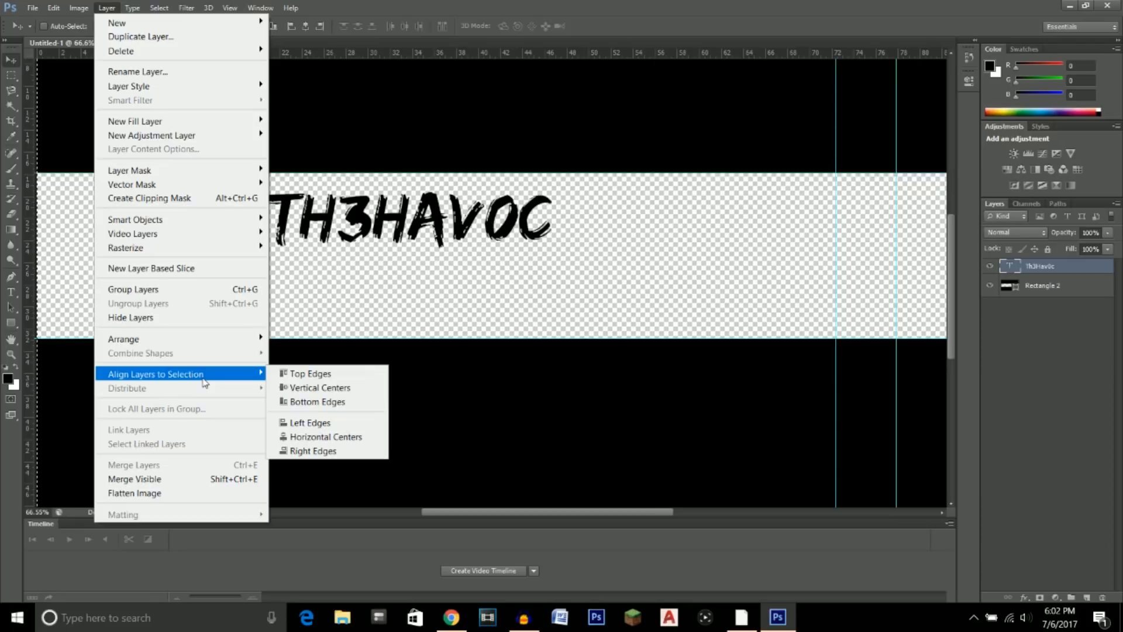
left_click(311, 389)
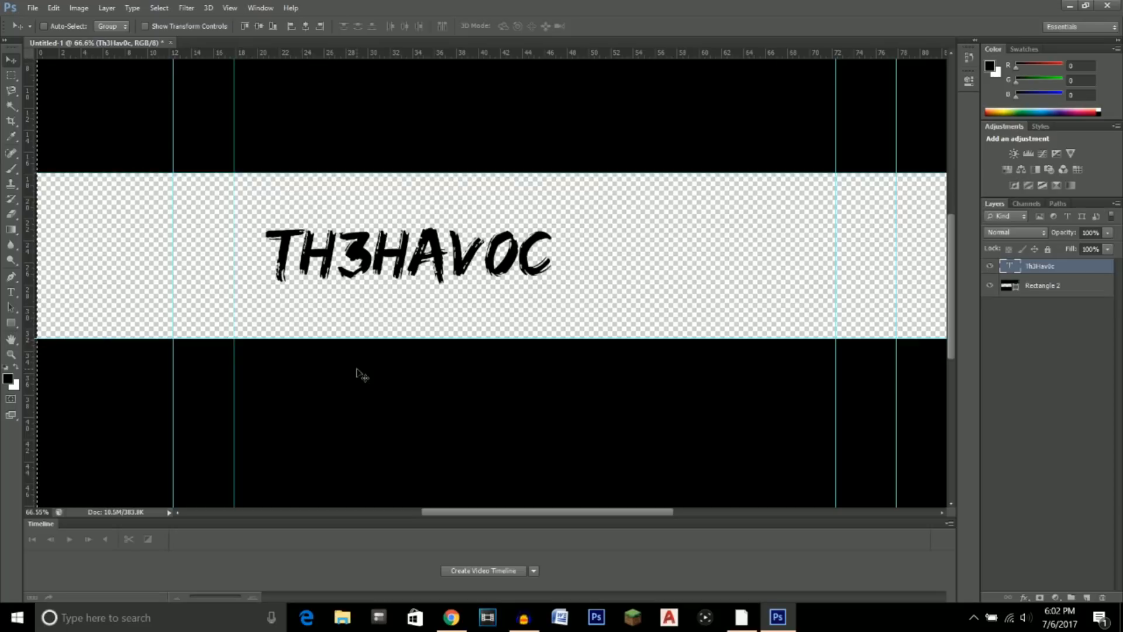
left_click(105, 8)
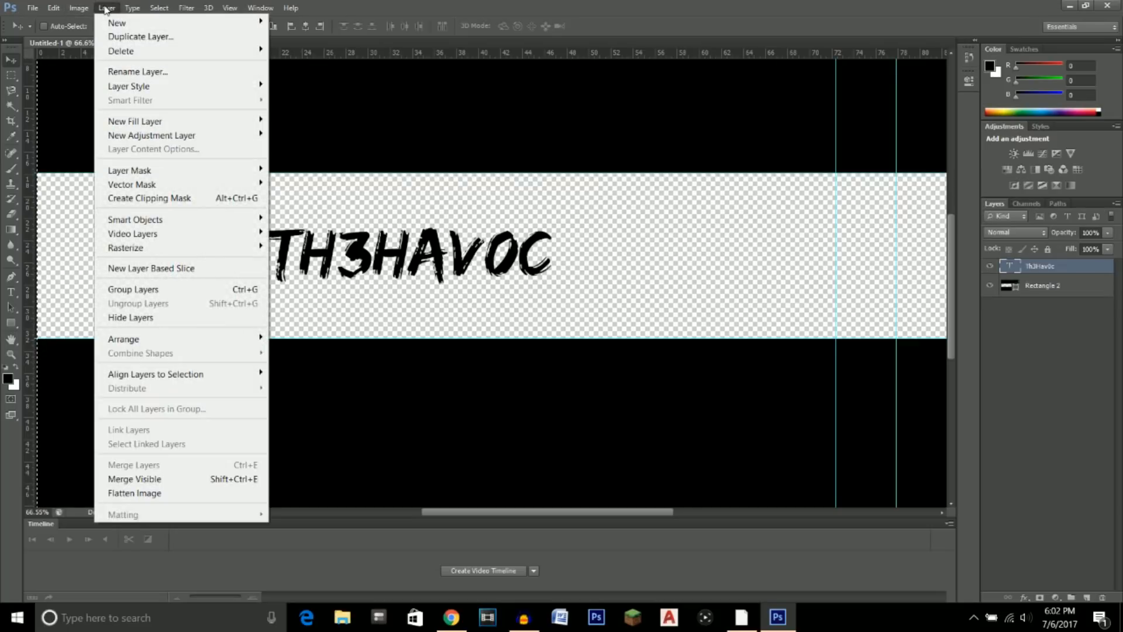
mouse_move(153, 374)
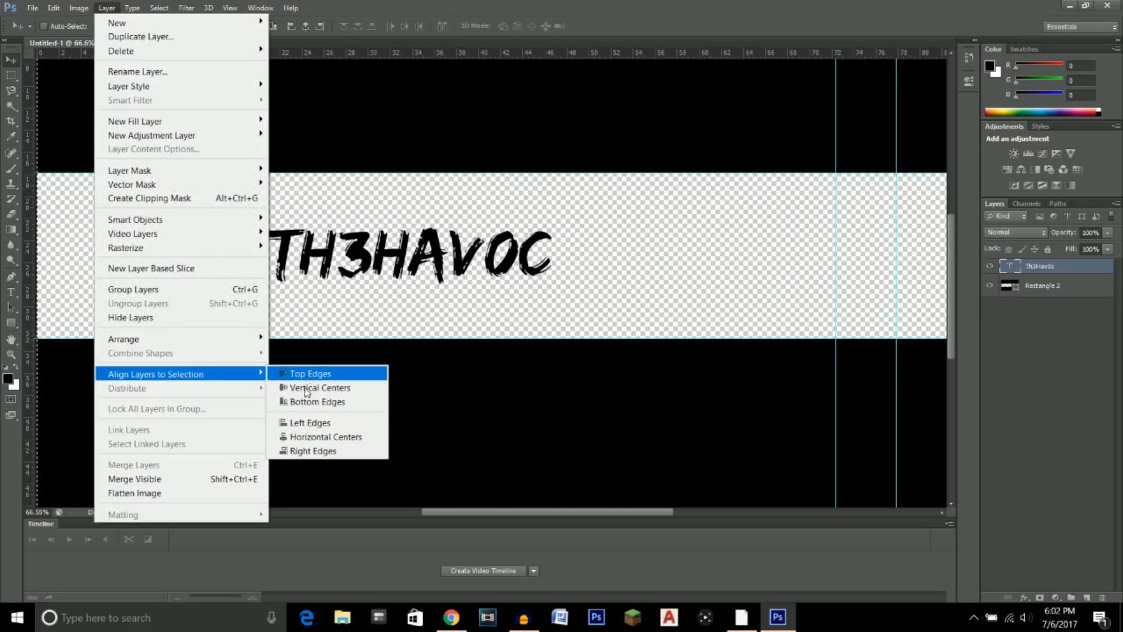
left_click(310, 437)
- Examine the placement of the Th3Hav0c text between the black bars and guides, from the full canvas to a close-up
key("ctrl+0")
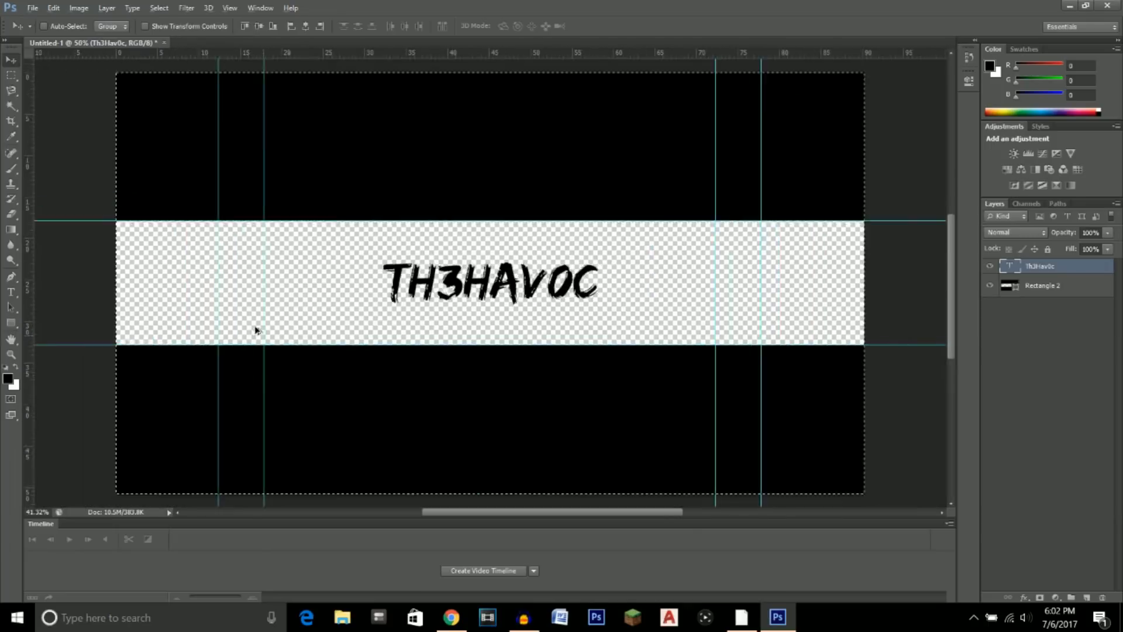
scroll(256, 330, "down", 2)
scroll(487, 319, "up", 2)
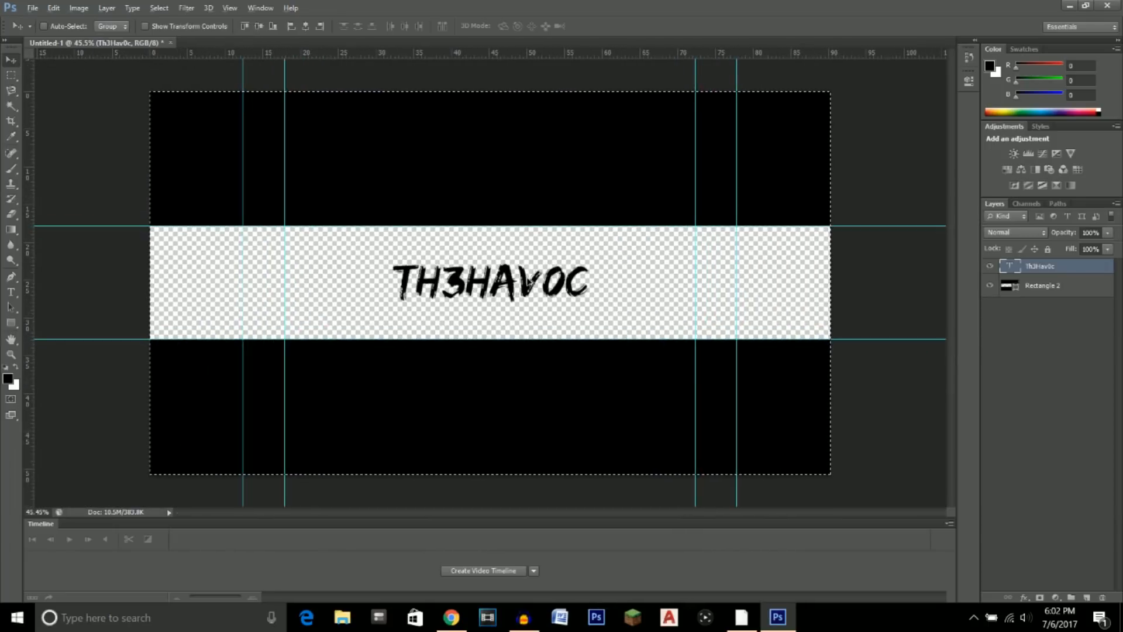
scroll(528, 285, "up", 2)
scroll(529, 285, "down", 2)
scroll(529, 285, "up", 3)
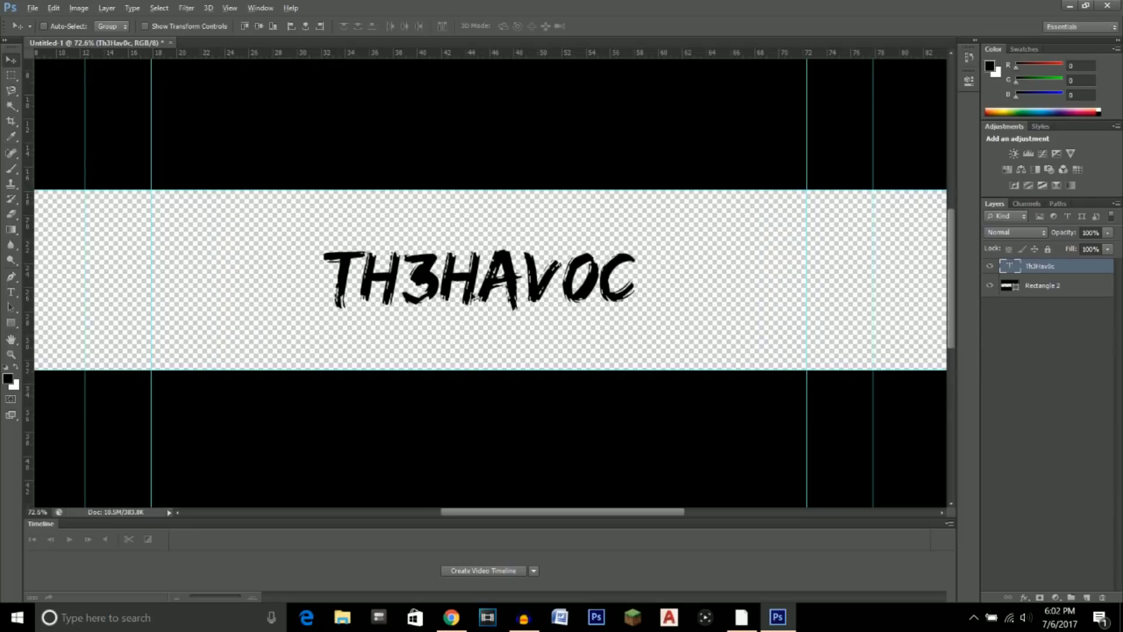
scroll(474, 295, "up", 1)
scroll(486, 290, "down", 3)
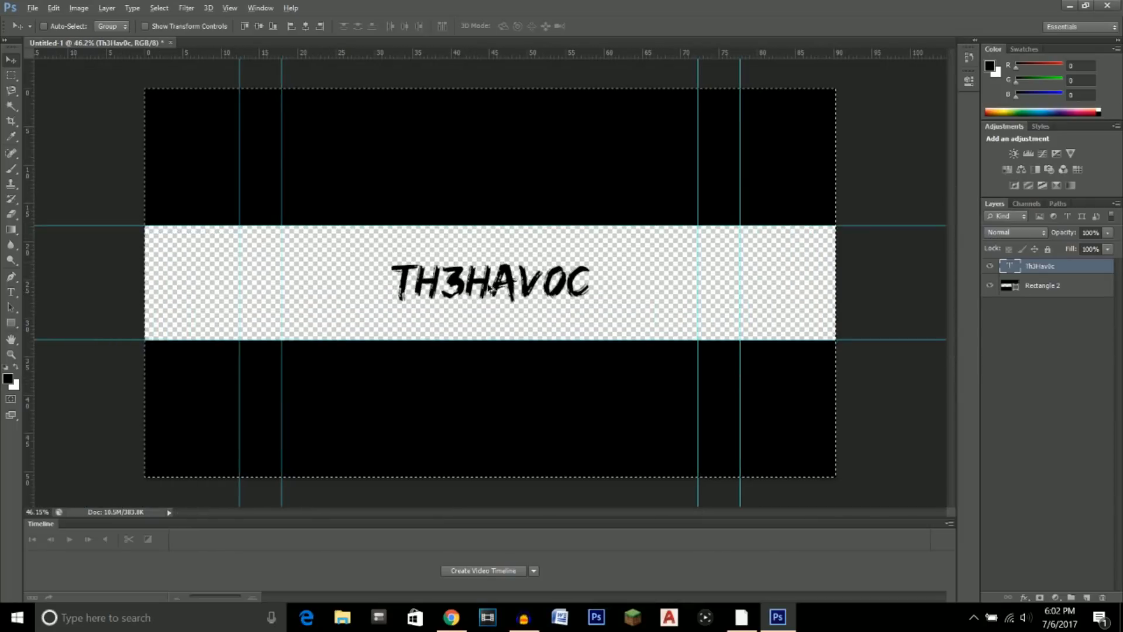
scroll(503, 299, "up", 1)
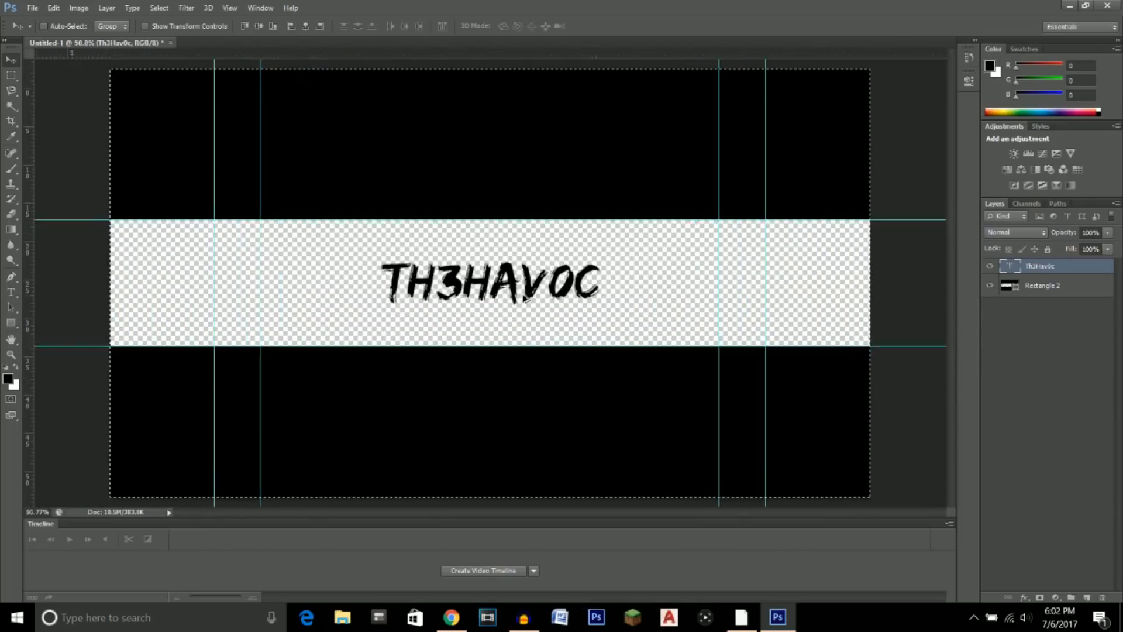
scroll(525, 298, "up", 2)
scroll(526, 292, "down", 3)
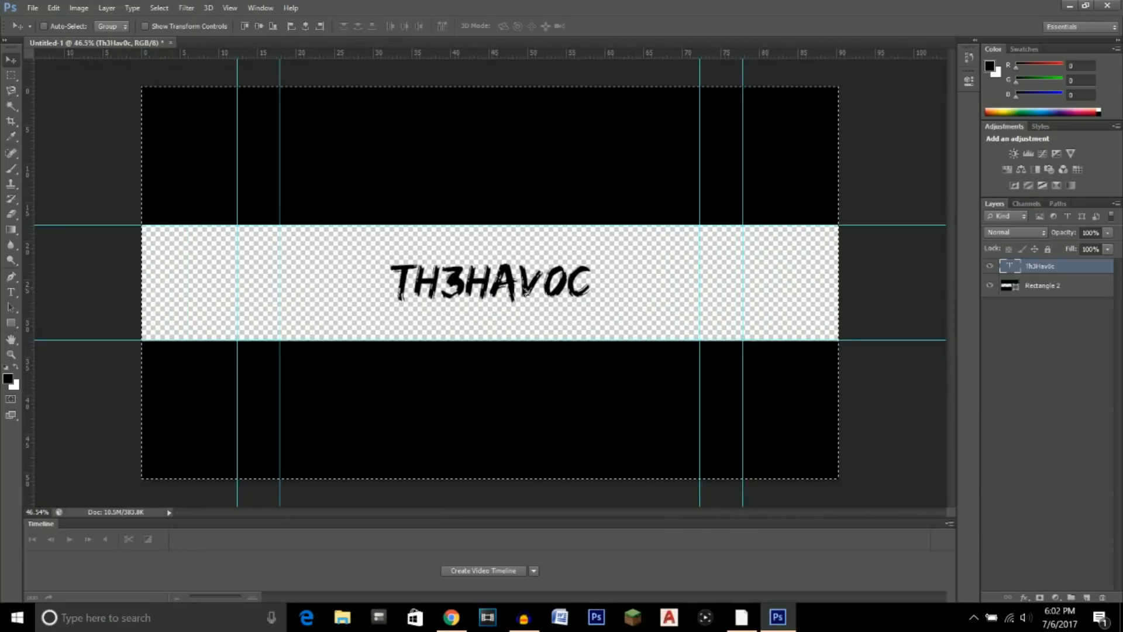
scroll(523, 287, "up", 3)
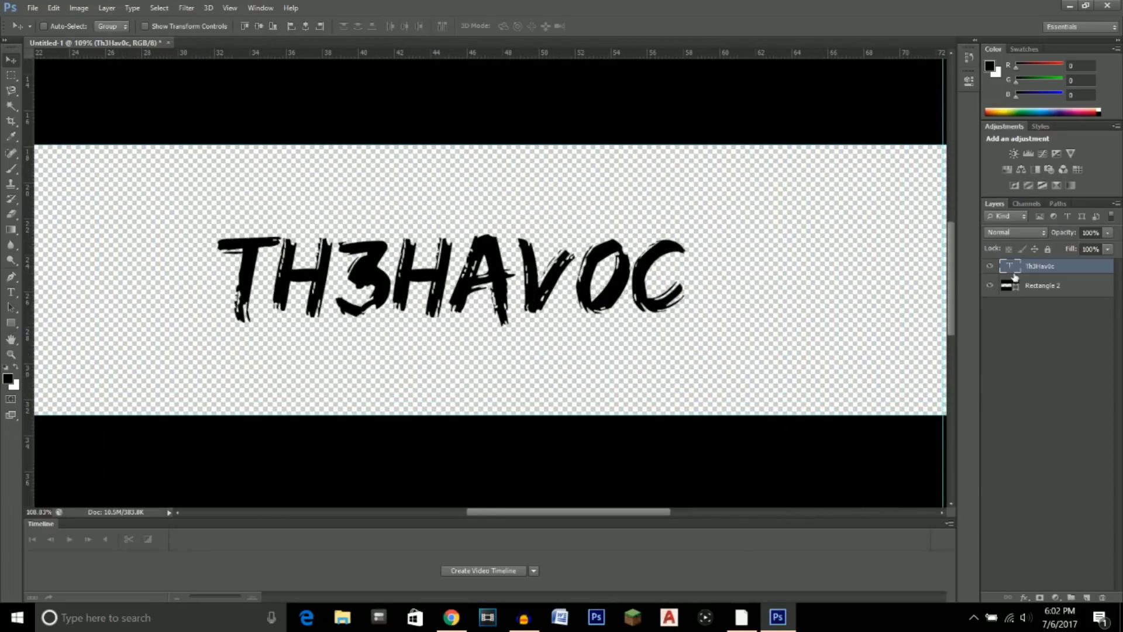
- Add a black 2 px outside Stroke to the Th3Hav0c layer in its layer style
right_click(1040, 271)
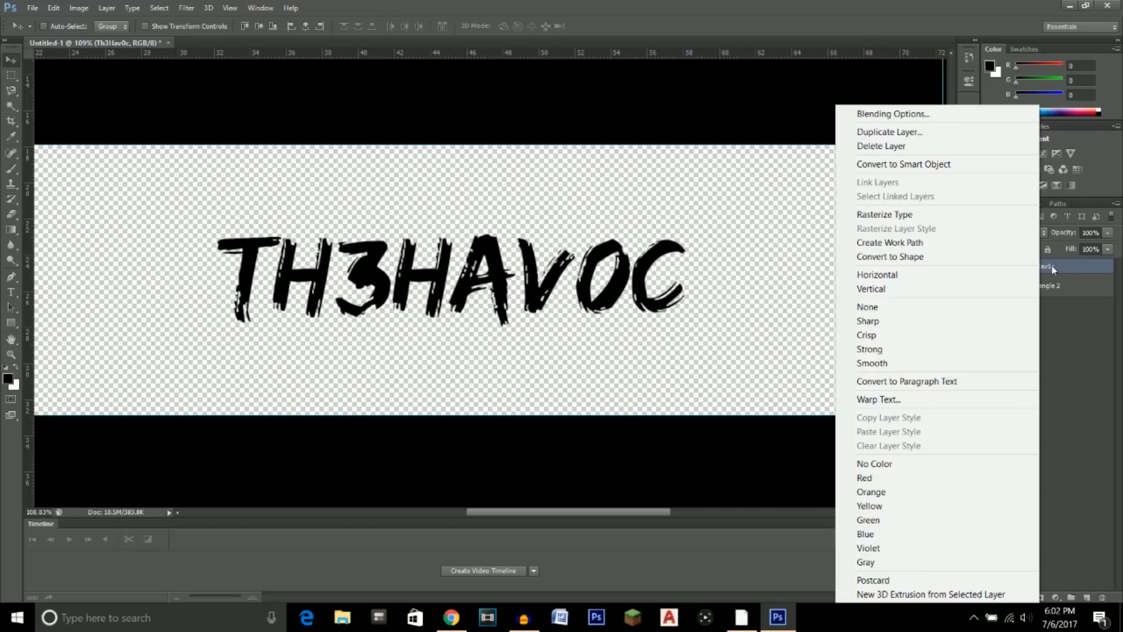
left_click(924, 119)
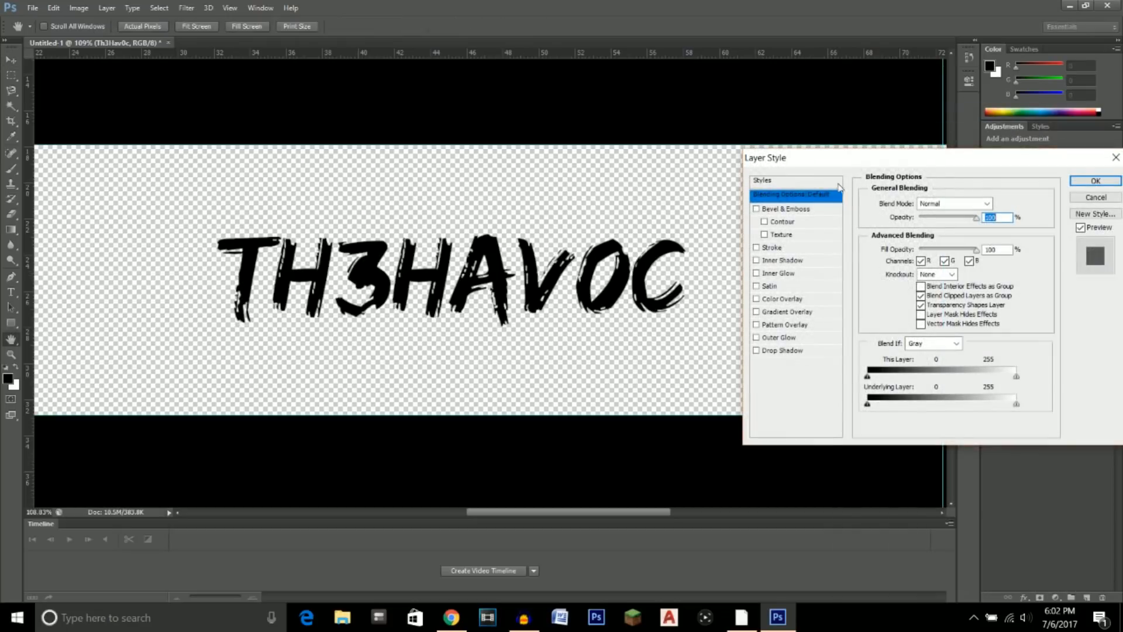
left_click_drag(801, 162, 760, 170)
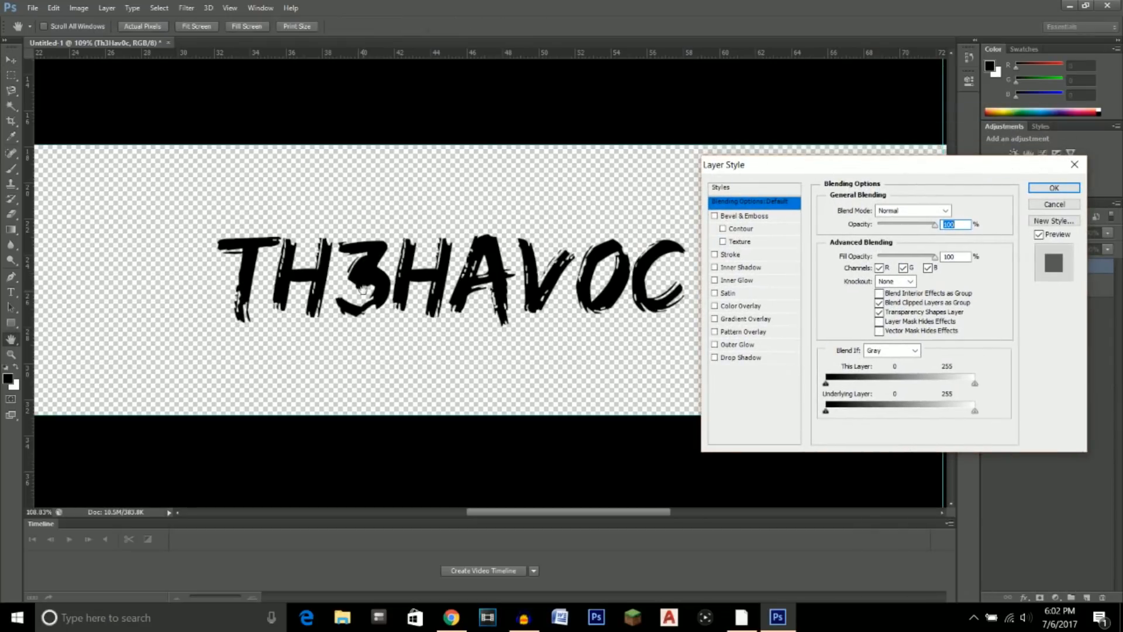
left_click(715, 255)
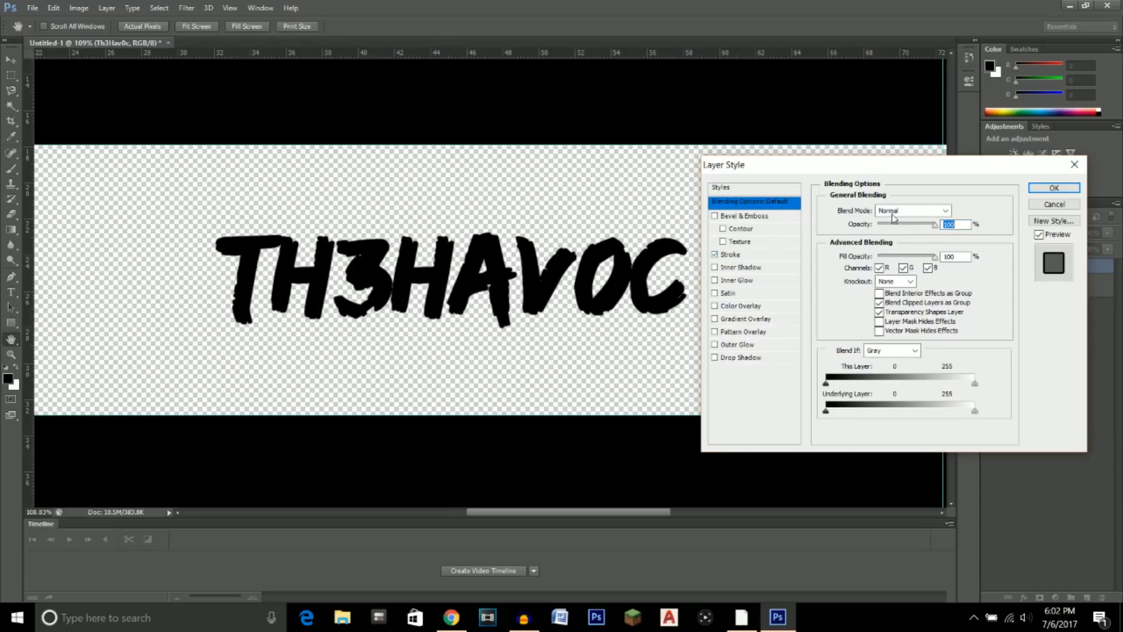
left_click(736, 256)
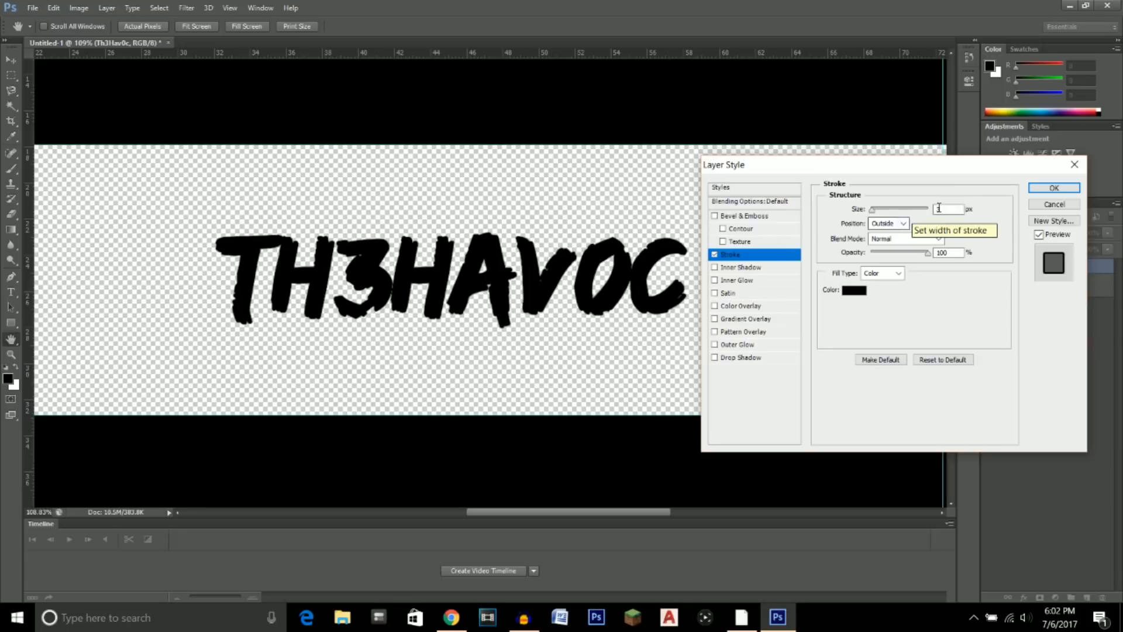
type("2")
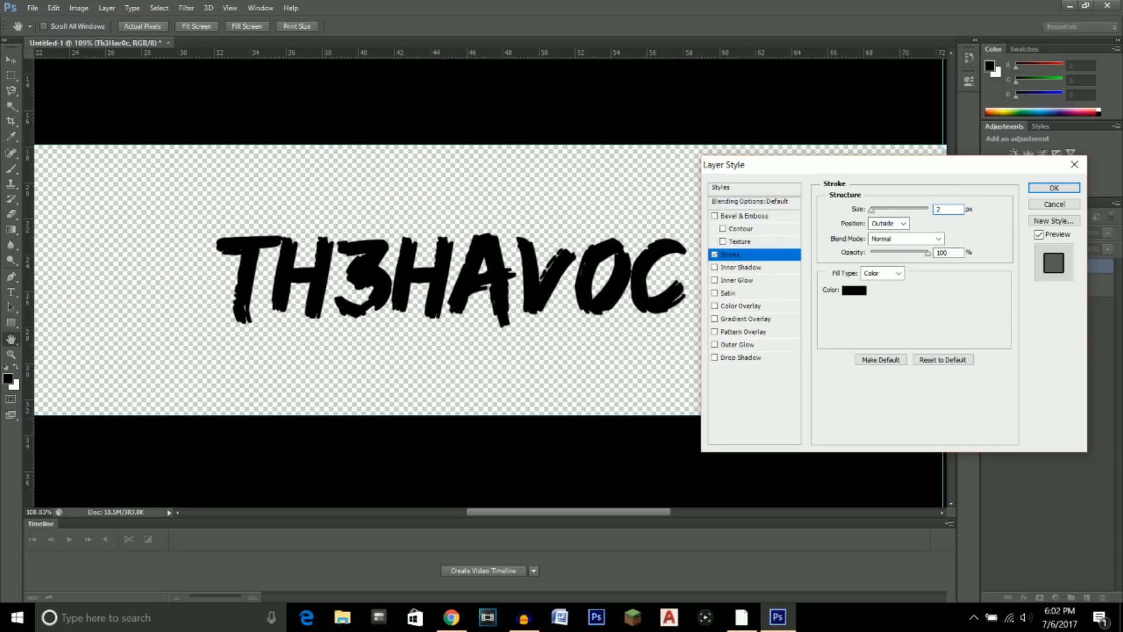
- Add a linear Gradient Overlay to the Th3Hav0c layer, recolouring the gradient's black stop to gray 838080
left_click(715, 320)
left_click(746, 319)
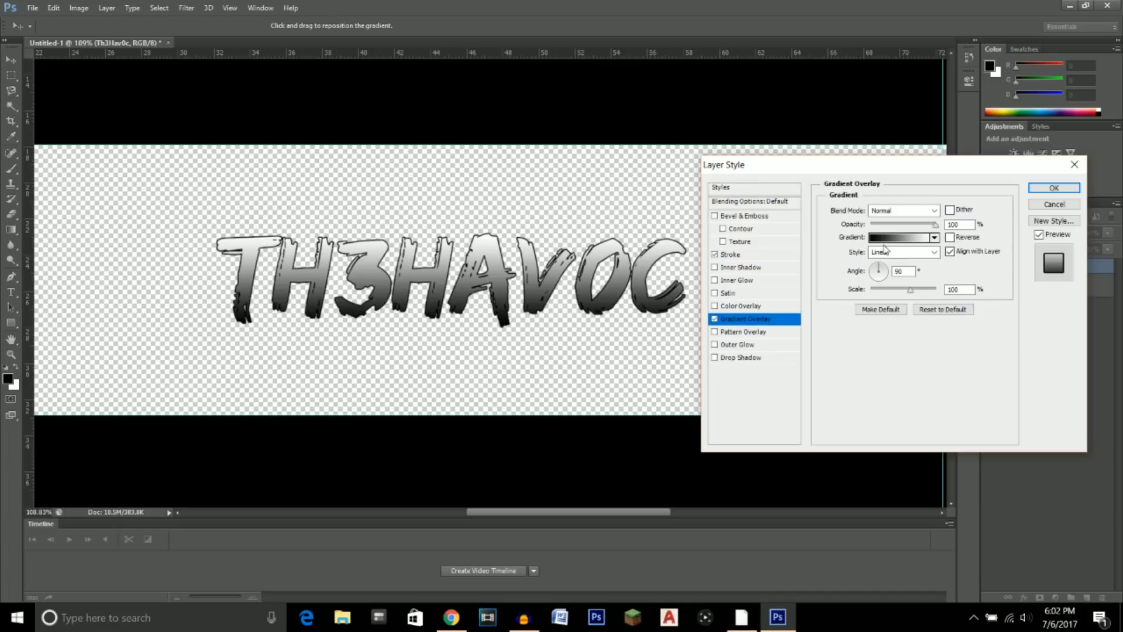
left_click(895, 237)
double_click(813, 391)
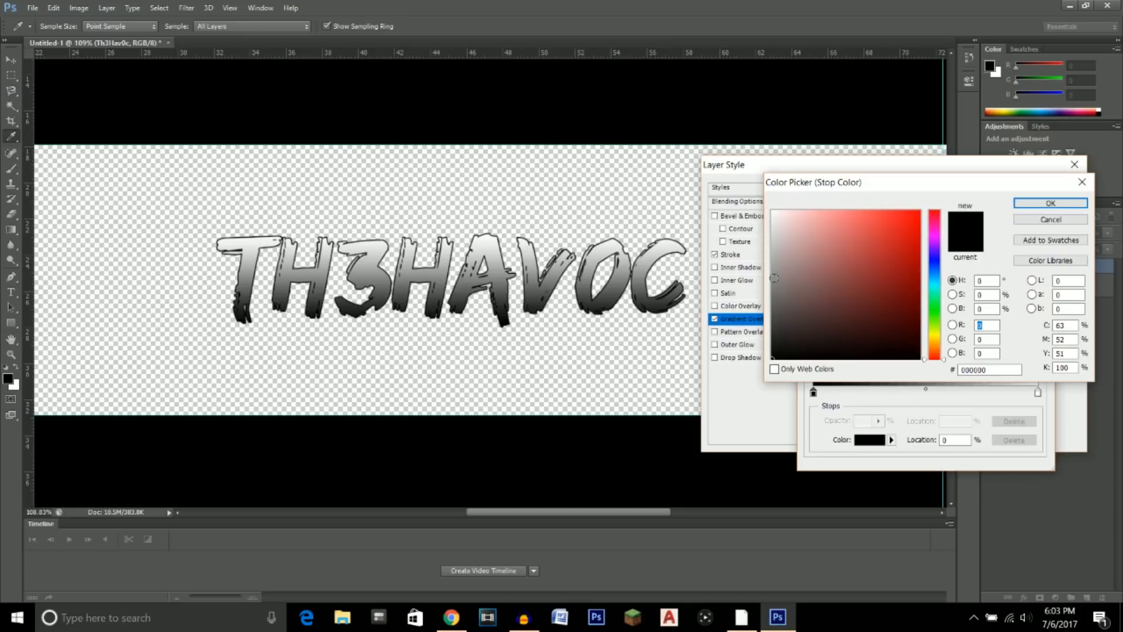
left_click(774, 278)
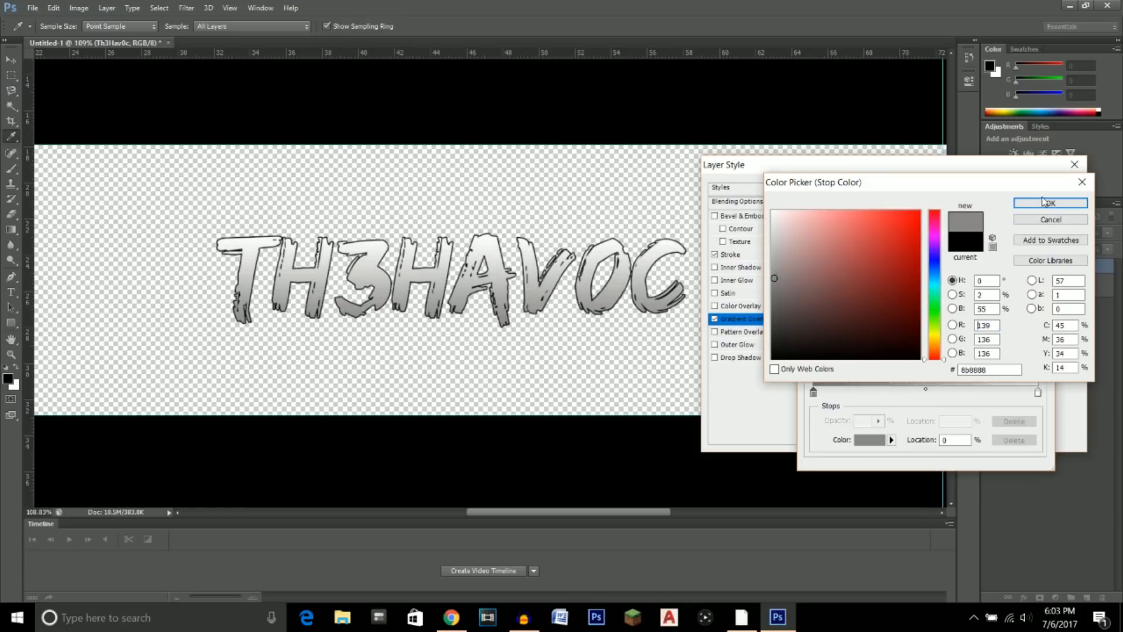
left_click(773, 253)
mouse_move(773, 253)
left_mouse_down()
mouse_move(773, 237)
mouse_move(772, 296)
mouse_move(774, 283)
left_mouse_up()
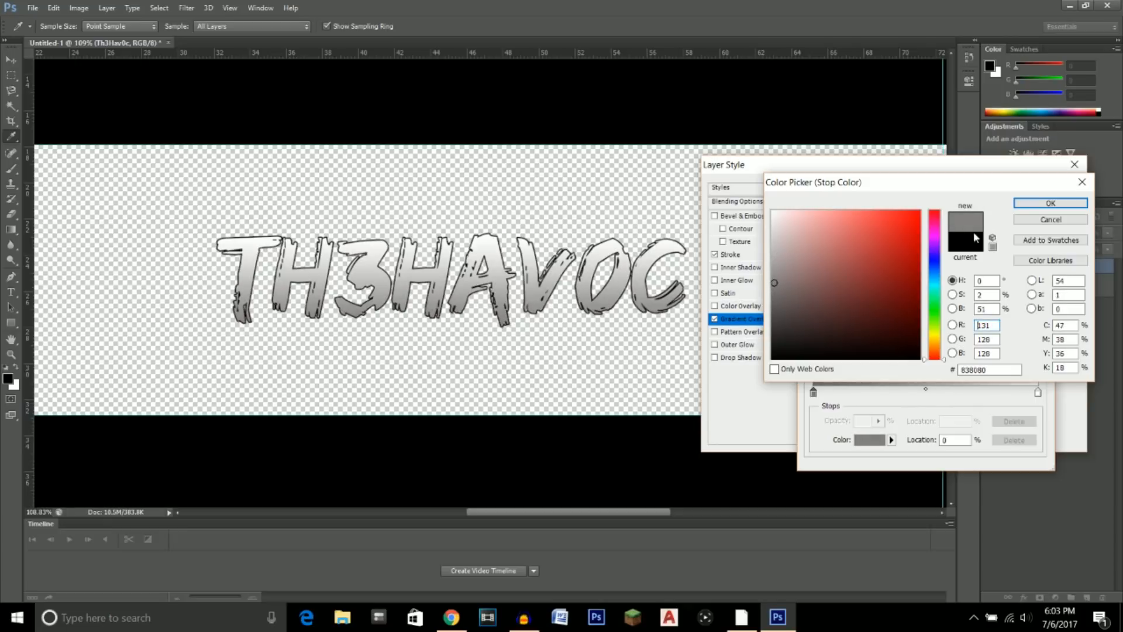
left_click(1051, 204)
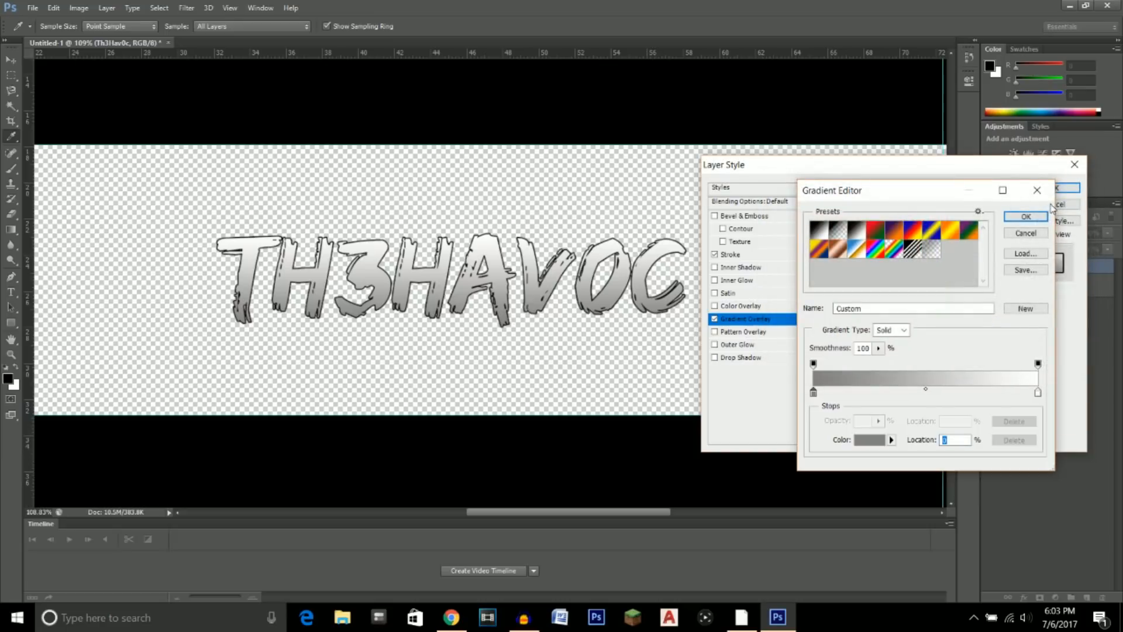
left_click(1026, 216)
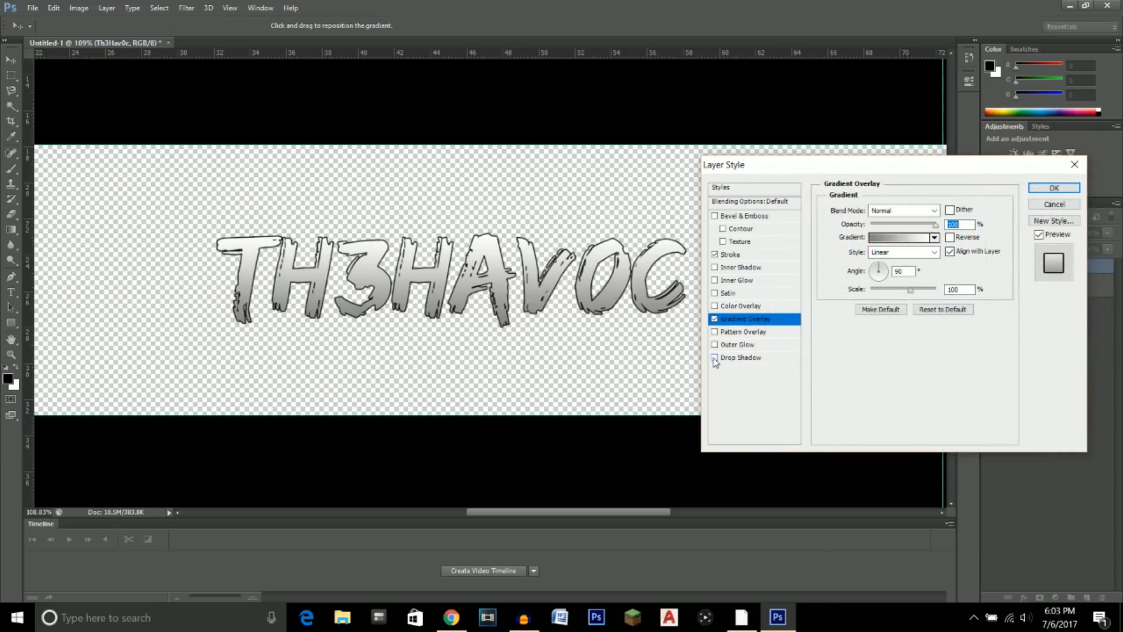
- Add a Drop Shadow to the Th3Hav0c layer with 100% opacity, 0 px distance, 30% spread and 45 px size
left_click(714, 358)
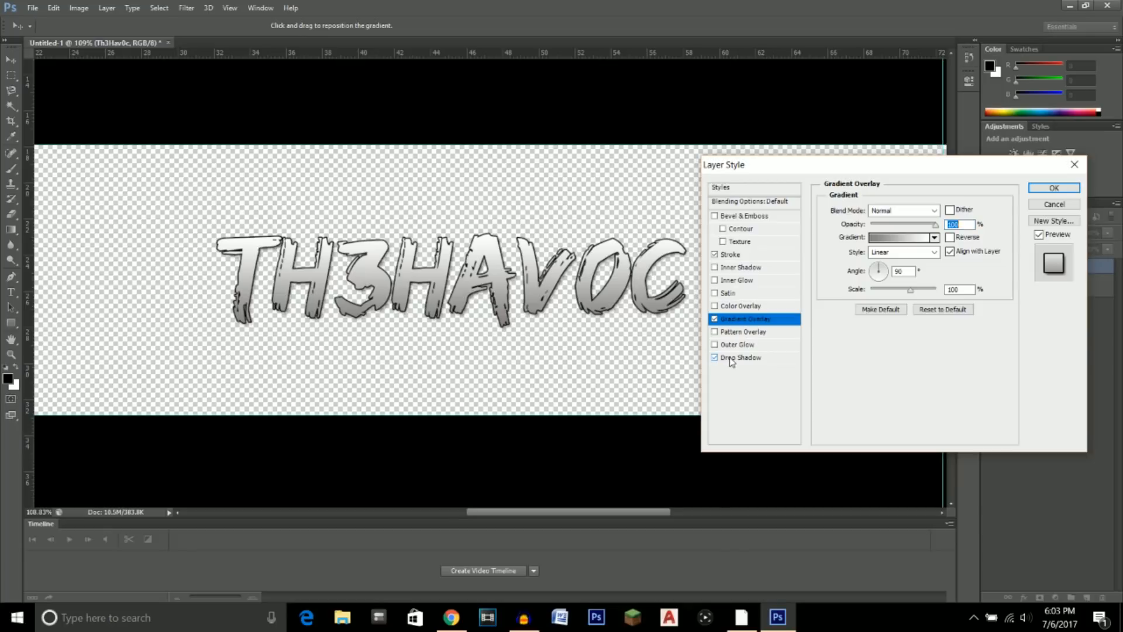
left_click(732, 356)
left_click_drag(874, 261, 870, 261)
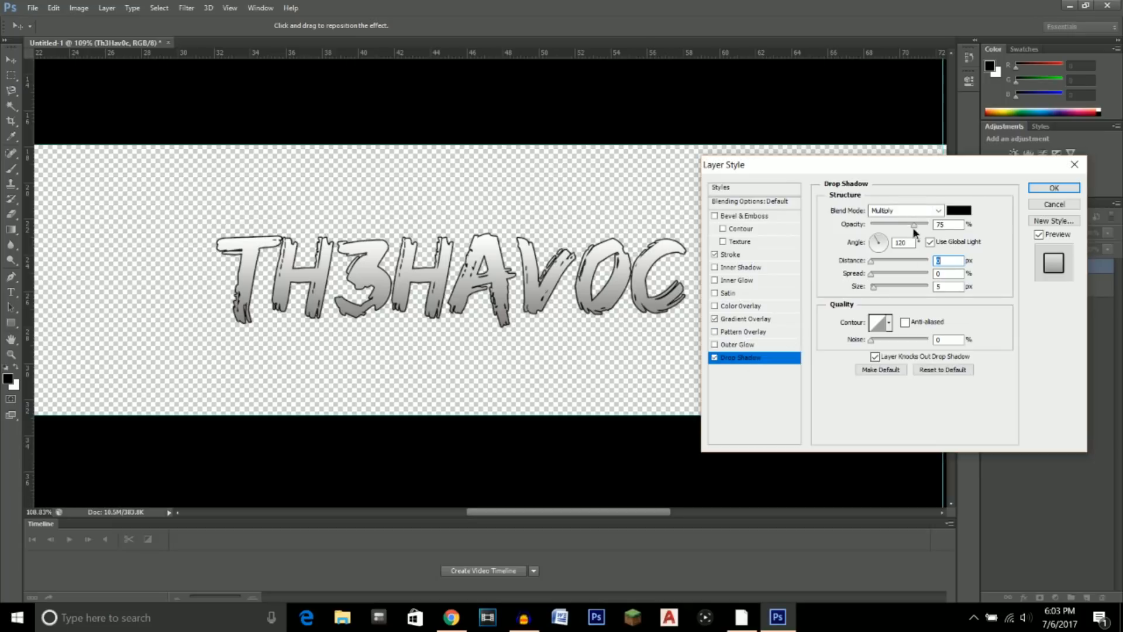
left_click_drag(914, 230, 955, 227)
left_click(944, 273)
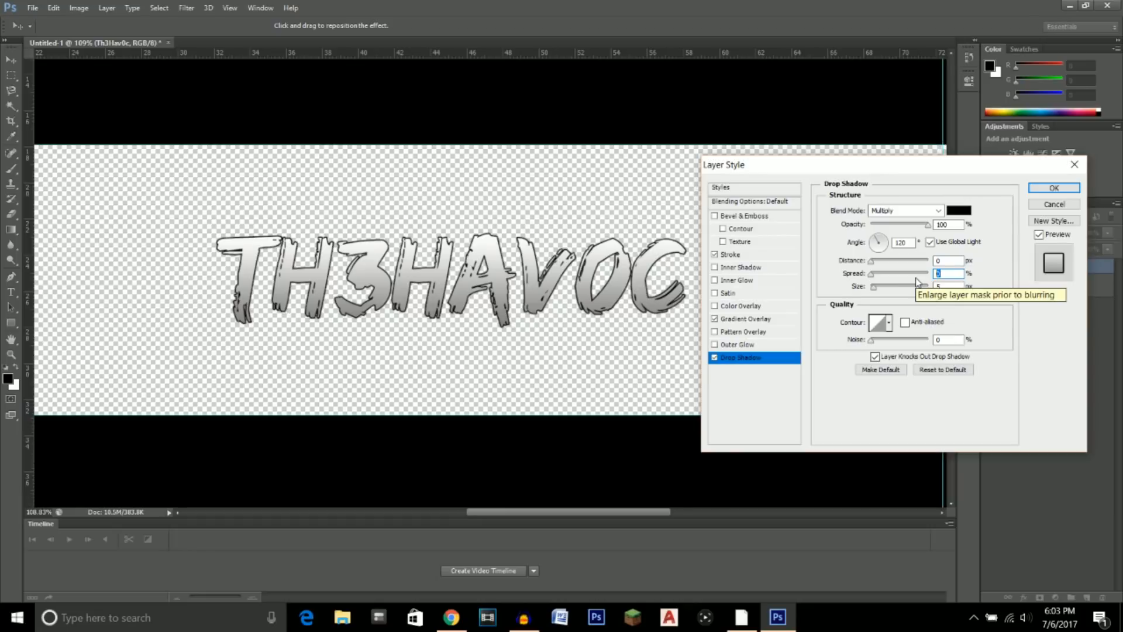
type("30")
left_click(946, 287)
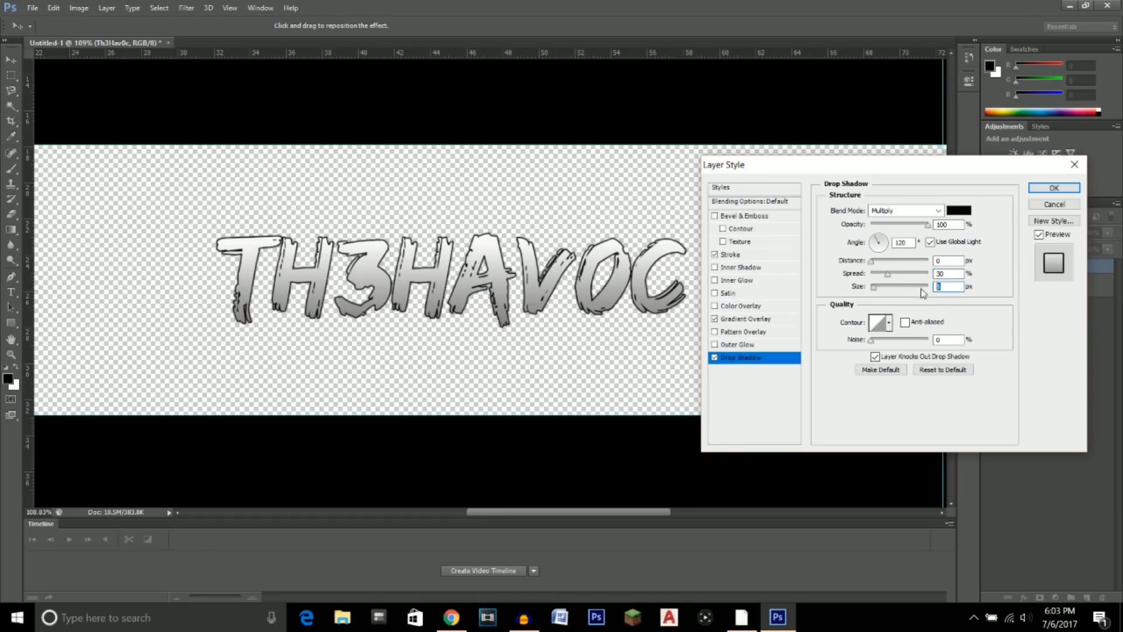
type("45")
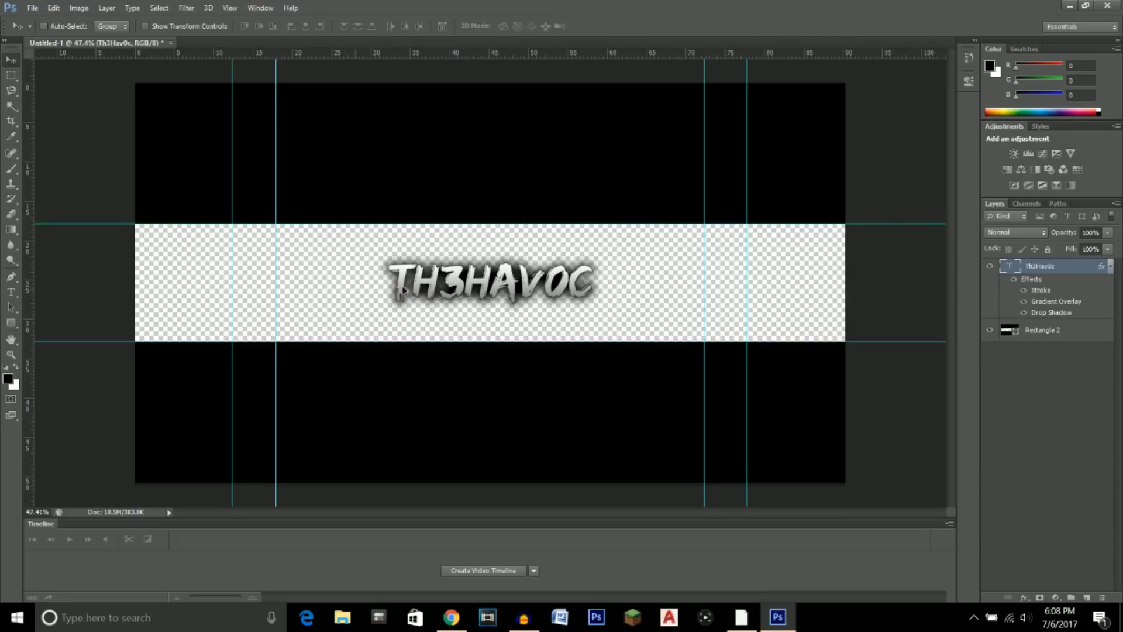
- Start a new text layer in the transparent band between the inner left guide and Th3Hav0c, using Nexa Bold at 30 pt
scroll(416, 288, "up", 1)
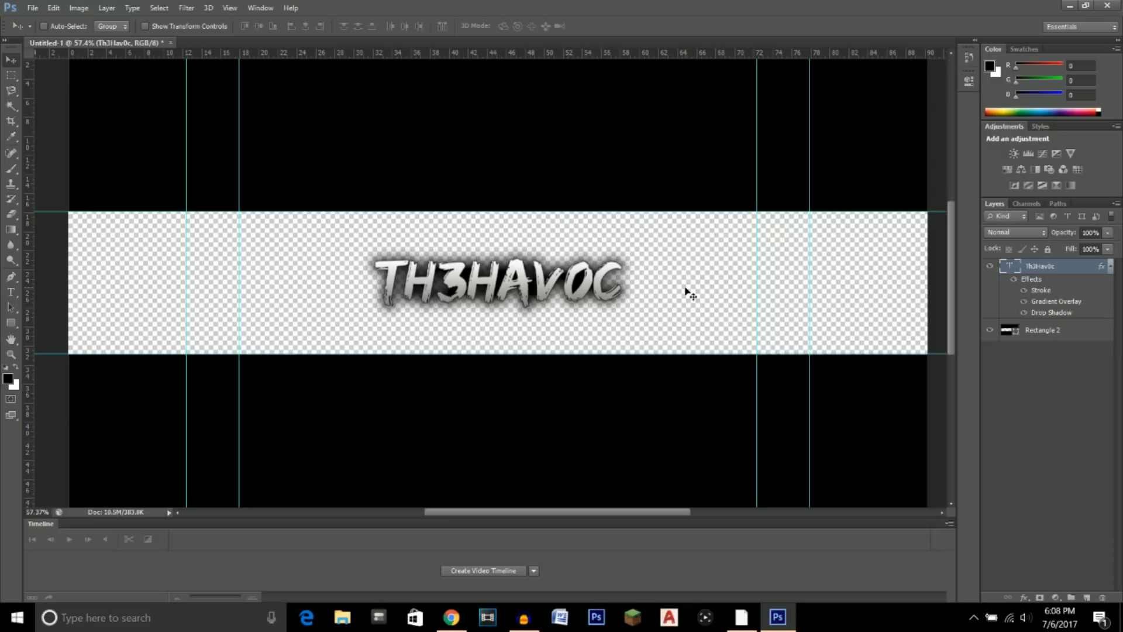
scroll(257, 289, "up", 3)
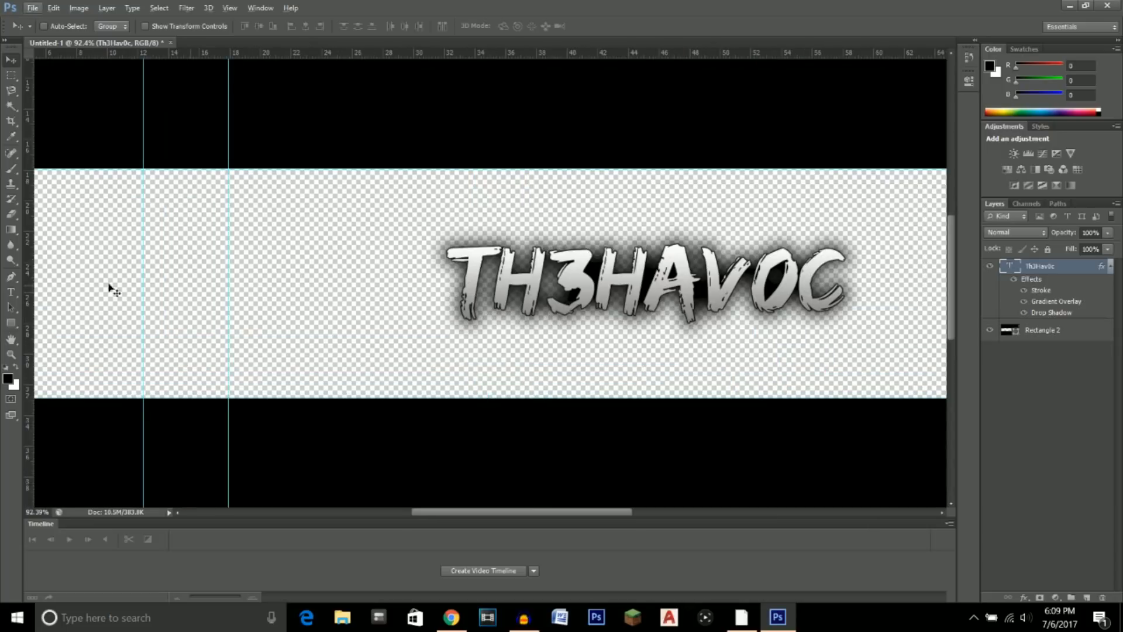
left_click(8, 295)
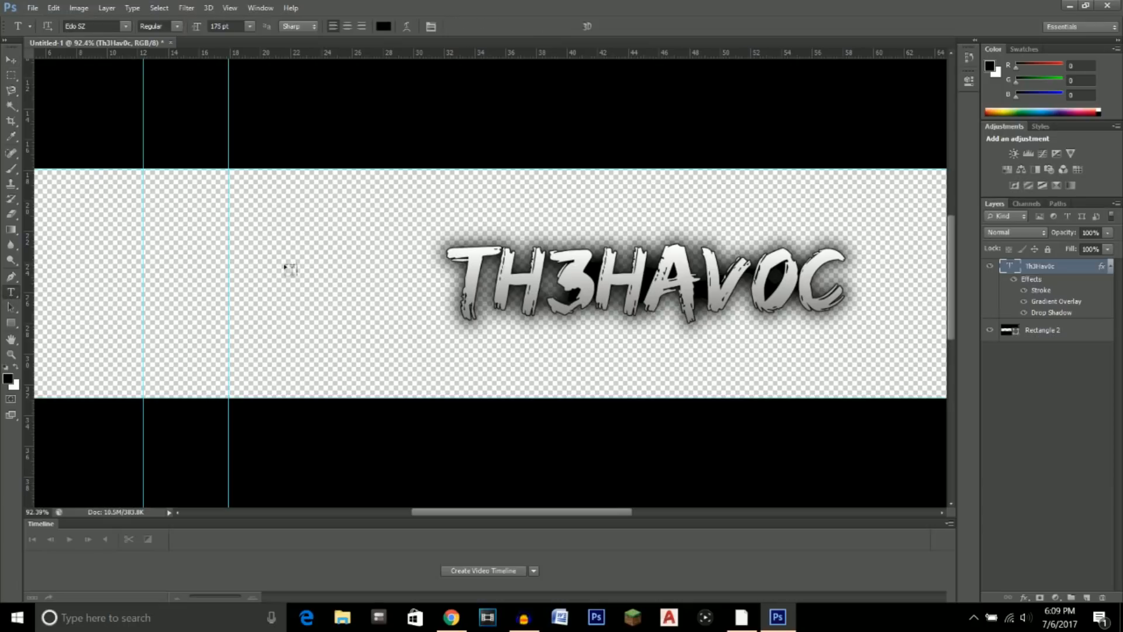
left_click(254, 276)
left_click(126, 26)
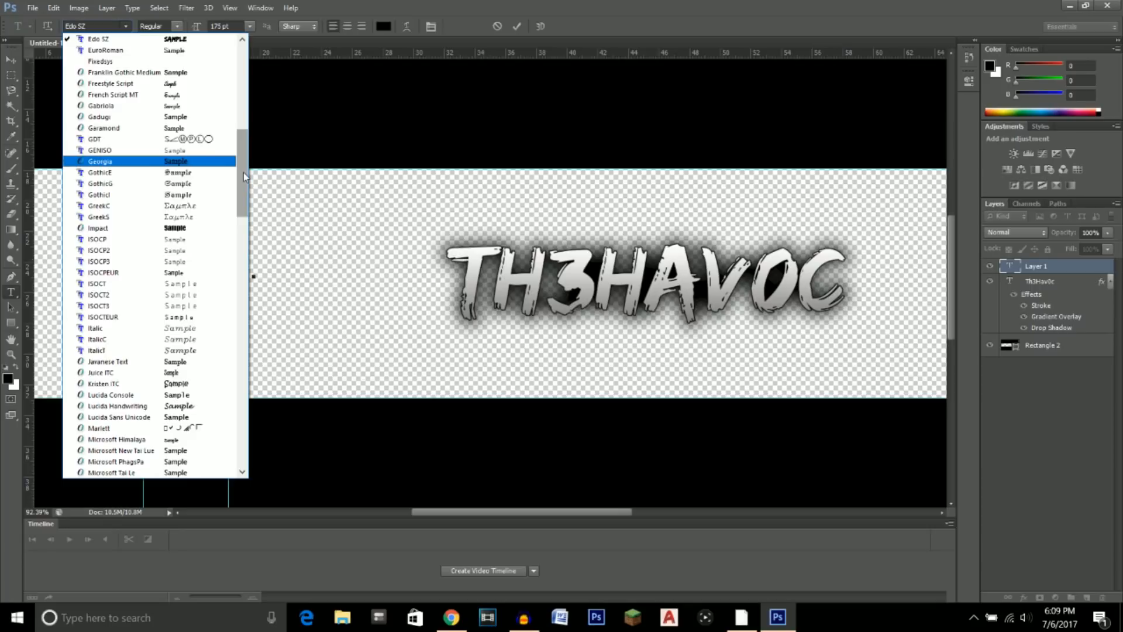
scroll(244, 181, "down", 2)
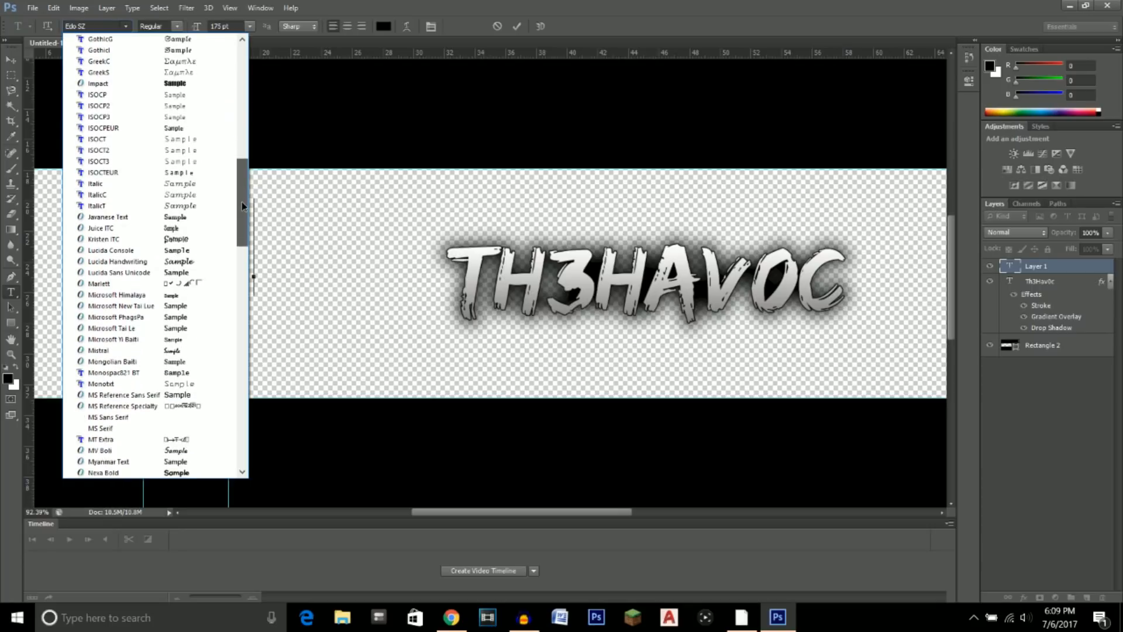
left_click_drag(241, 201, 231, 264)
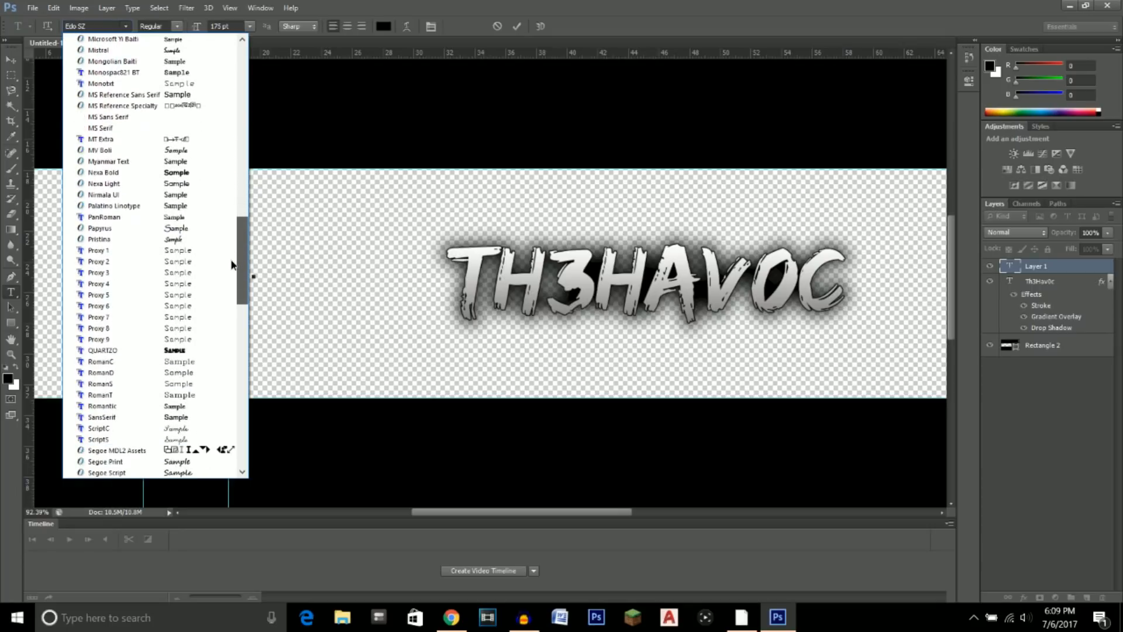
left_click(139, 175)
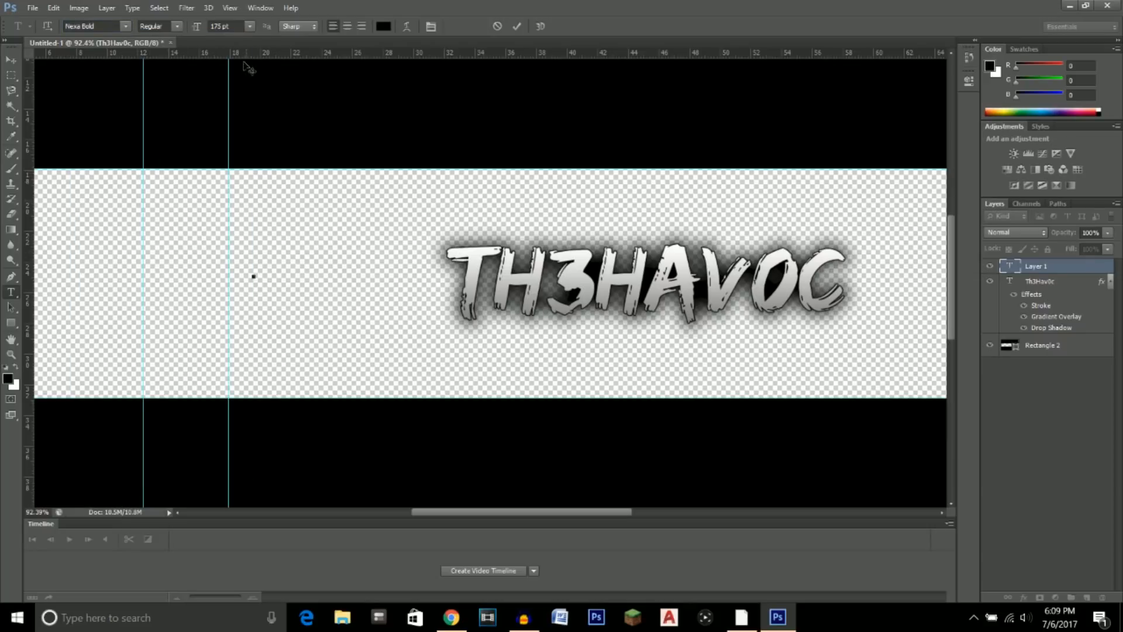
double_click(221, 26)
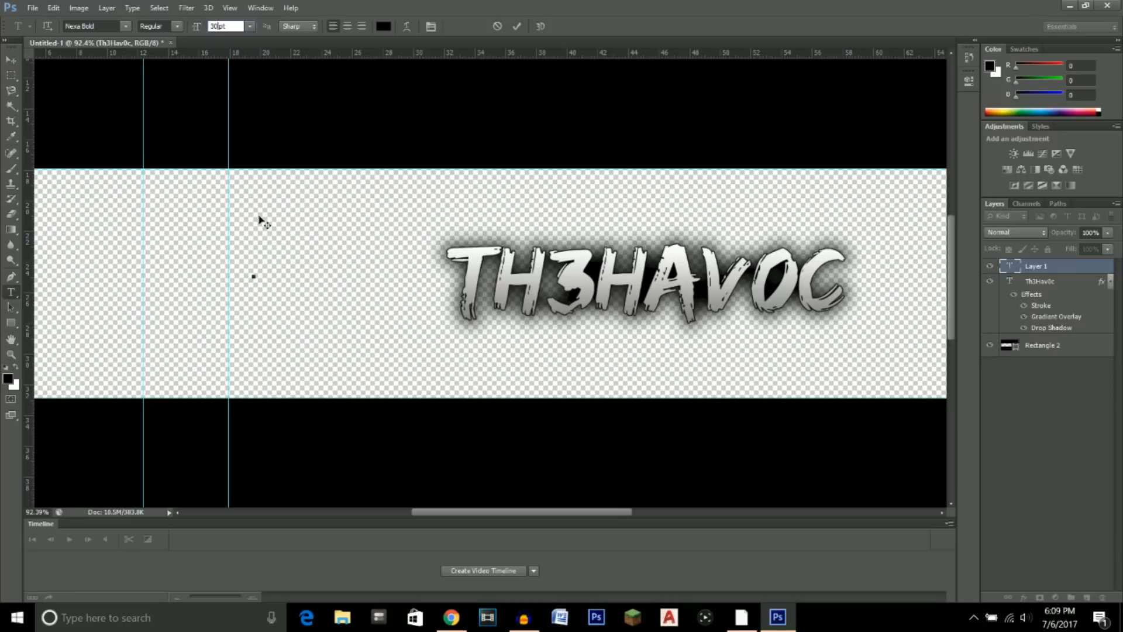
key("Return")
- Enter the text TWITTER and shift it slightly down and towards the Th3Hav0c text
scroll(302, 285, "up", 3)
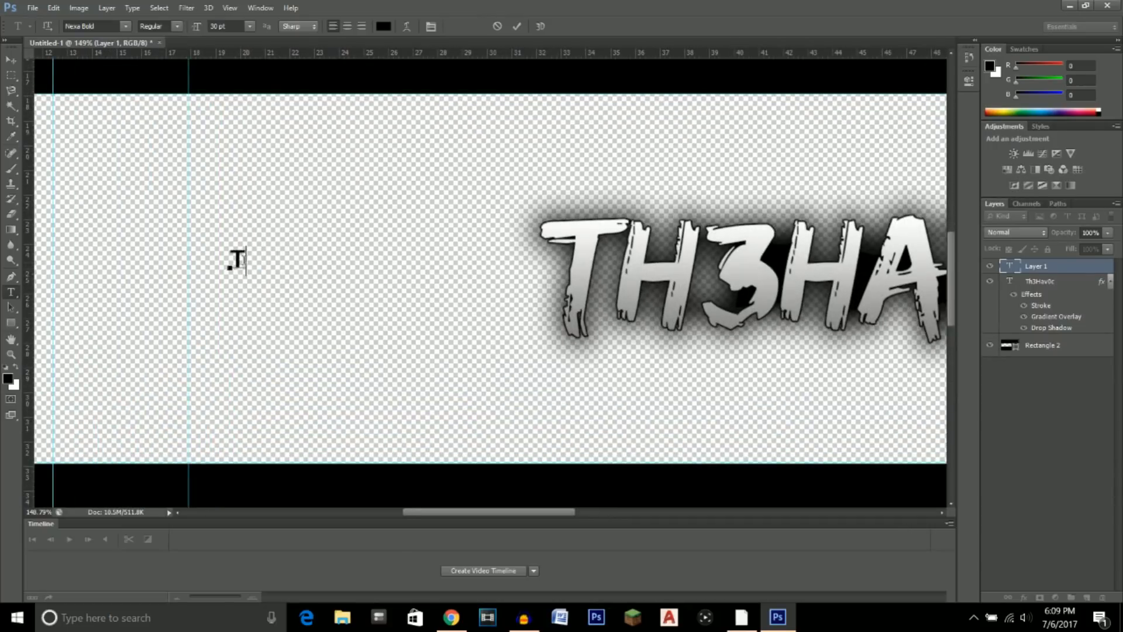
type("WITT")
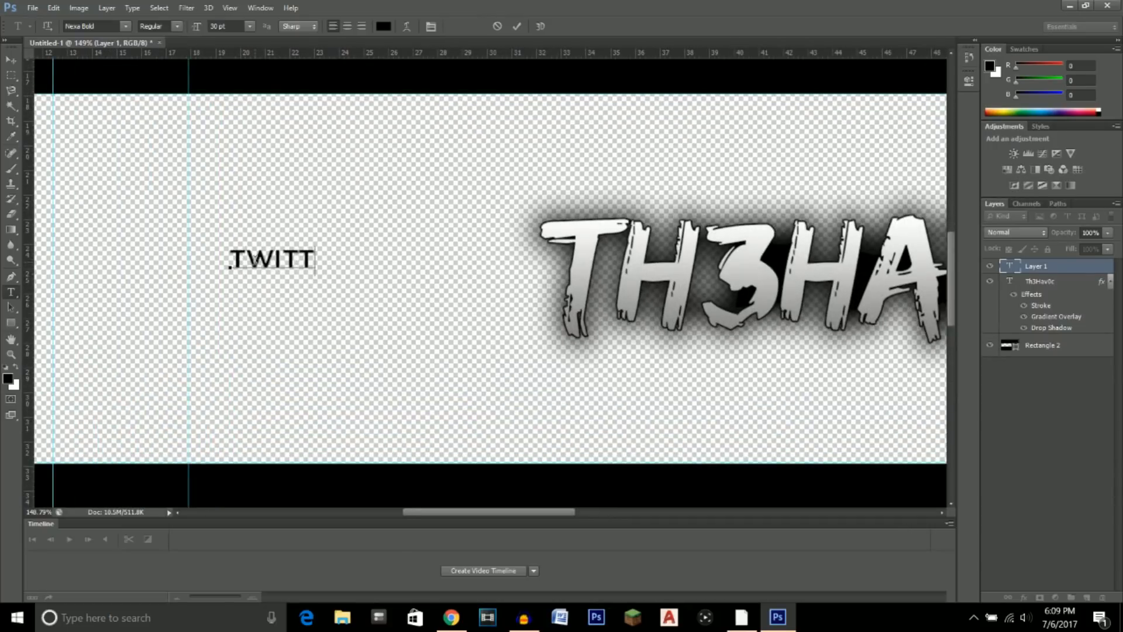
type("ER")
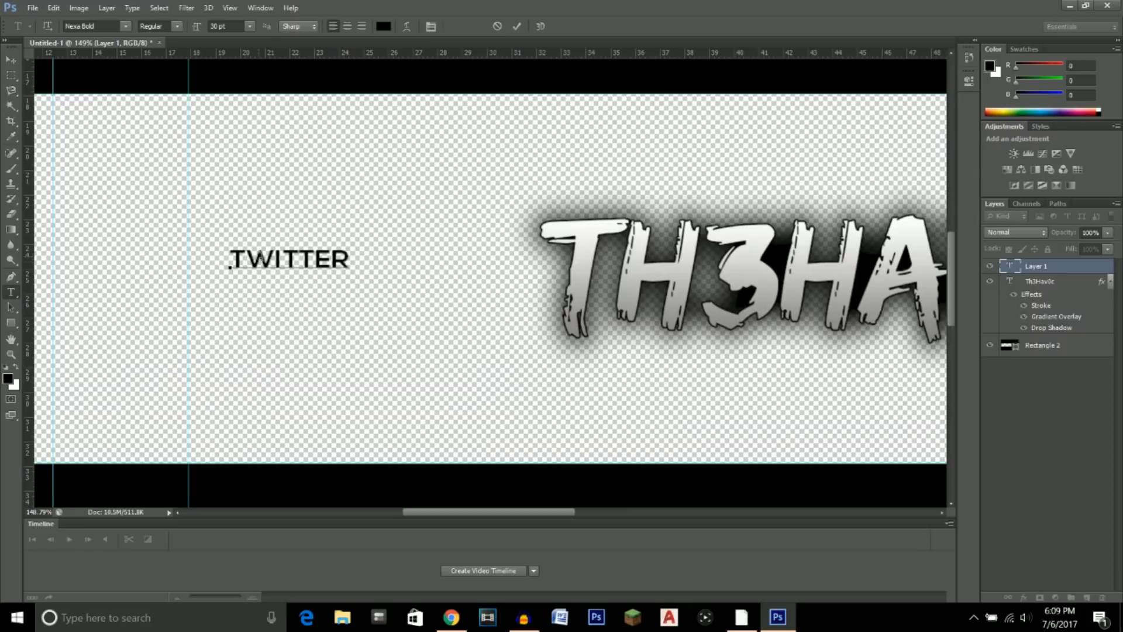
left_click(10, 59)
left_click_drag(286, 268, 297, 279)
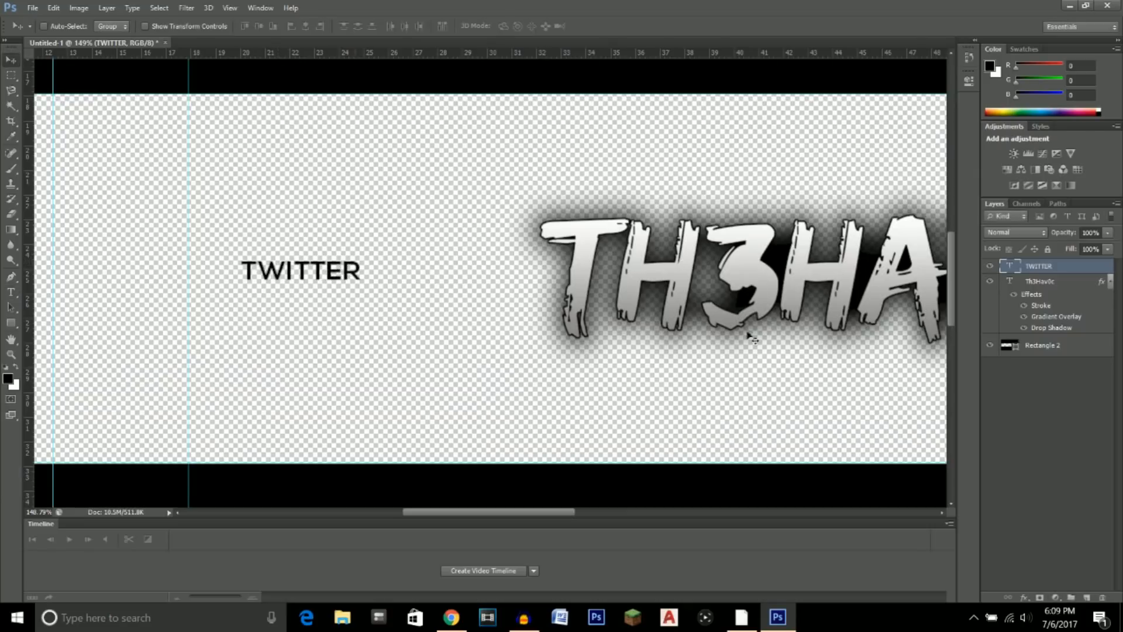
- Add a black 1 px outside Stroke to the TWITTER layer in its layer style
right_click(1039, 267)
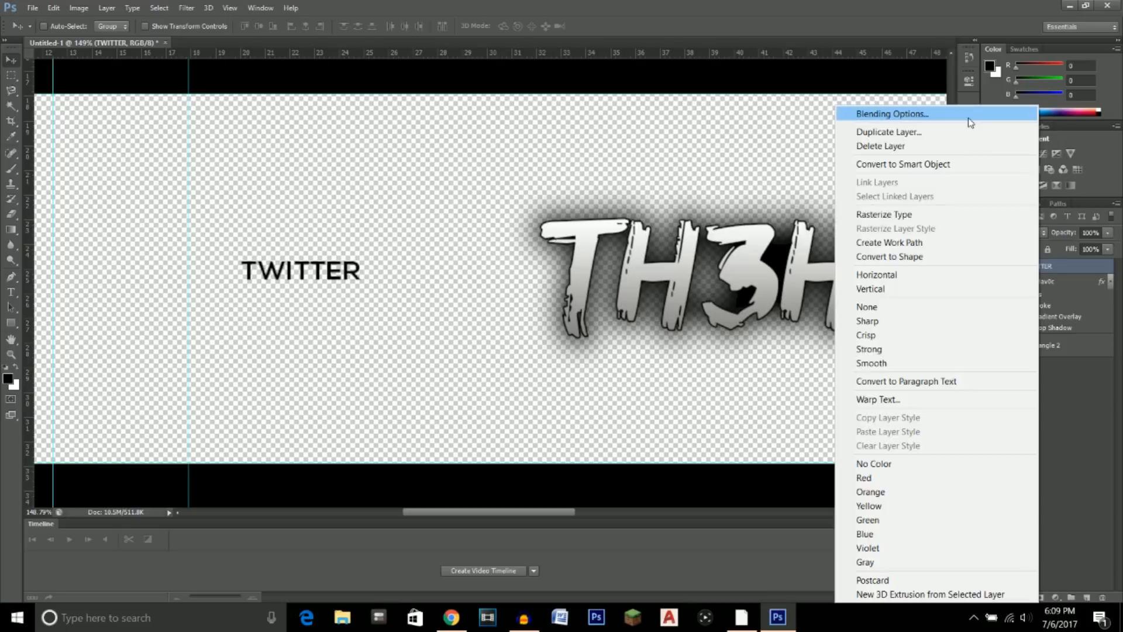
left_click(968, 113)
left_click_drag(807, 159, 718, 155)
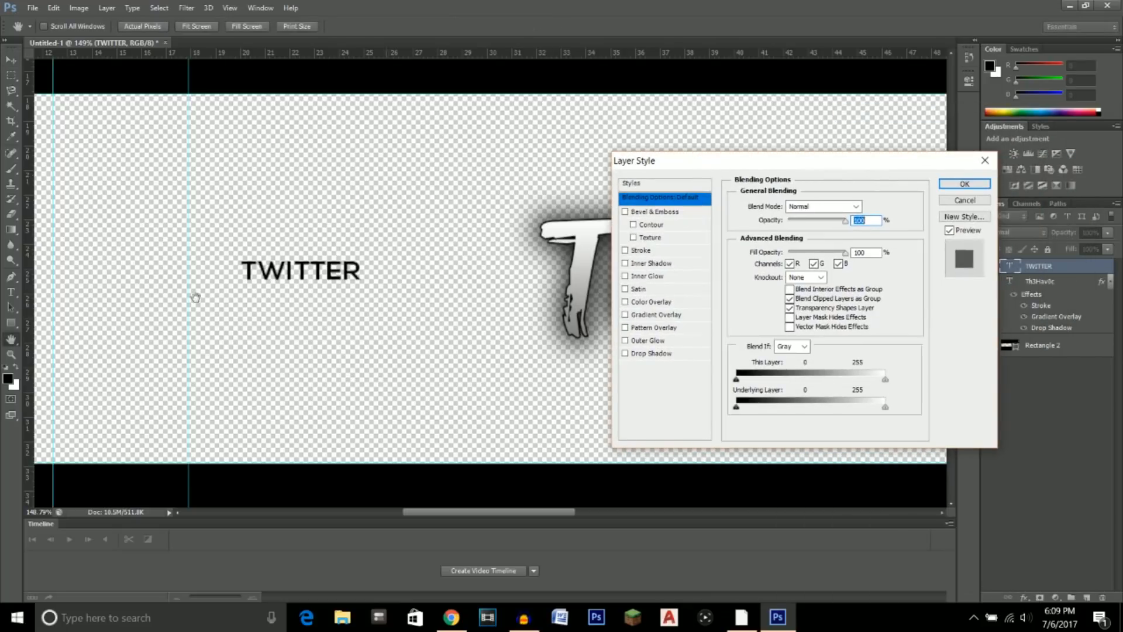
left_click(625, 251)
left_click(644, 250)
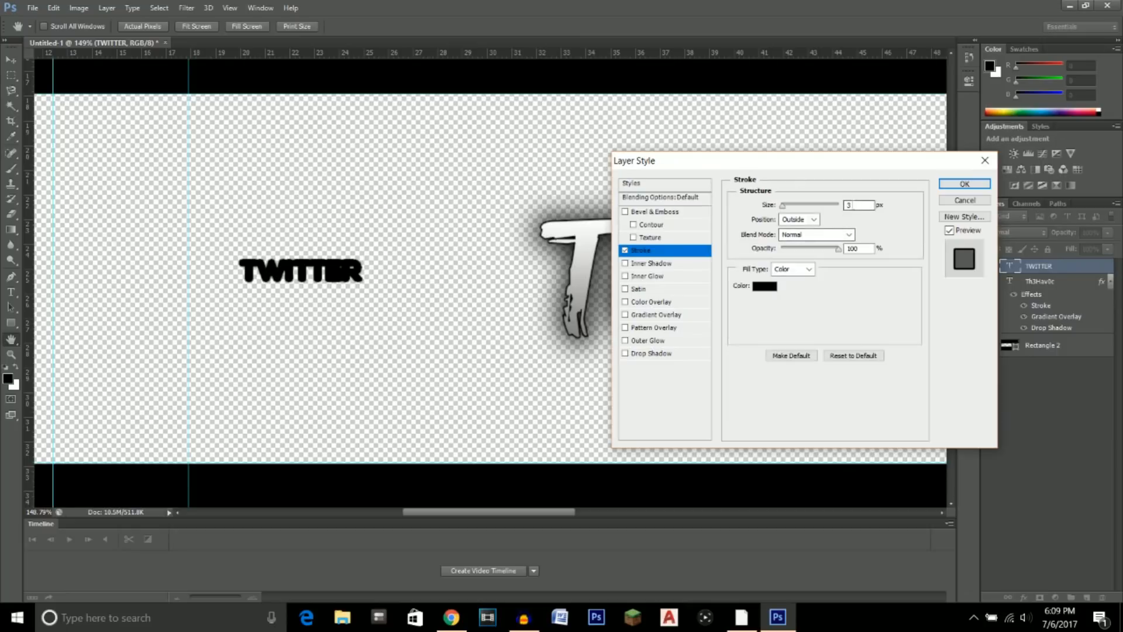
type("1")
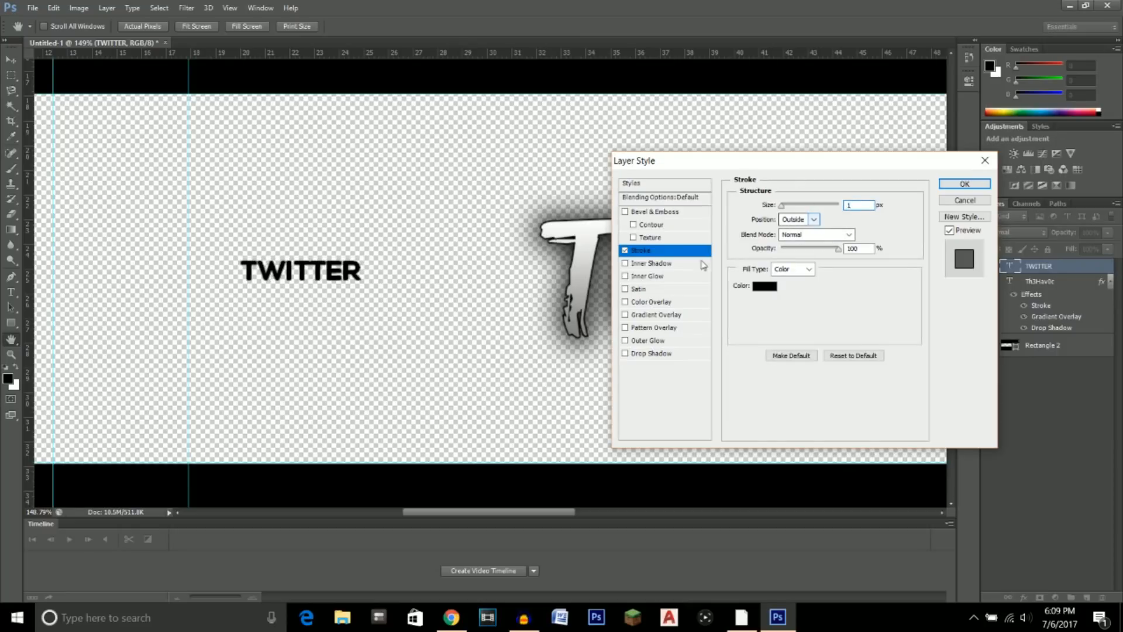
- Add a linear Gradient Overlay to the TWITTER layer, recolouring the gradient's black stop to light gray c2c0c0
left_click(626, 315)
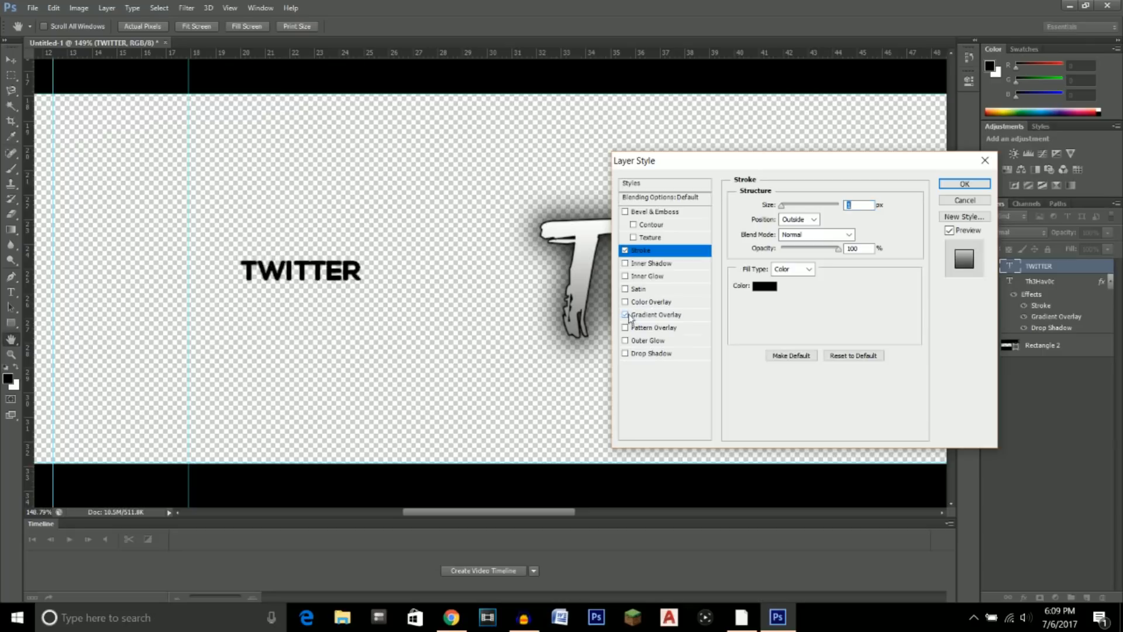
left_click(655, 315)
left_click(787, 233)
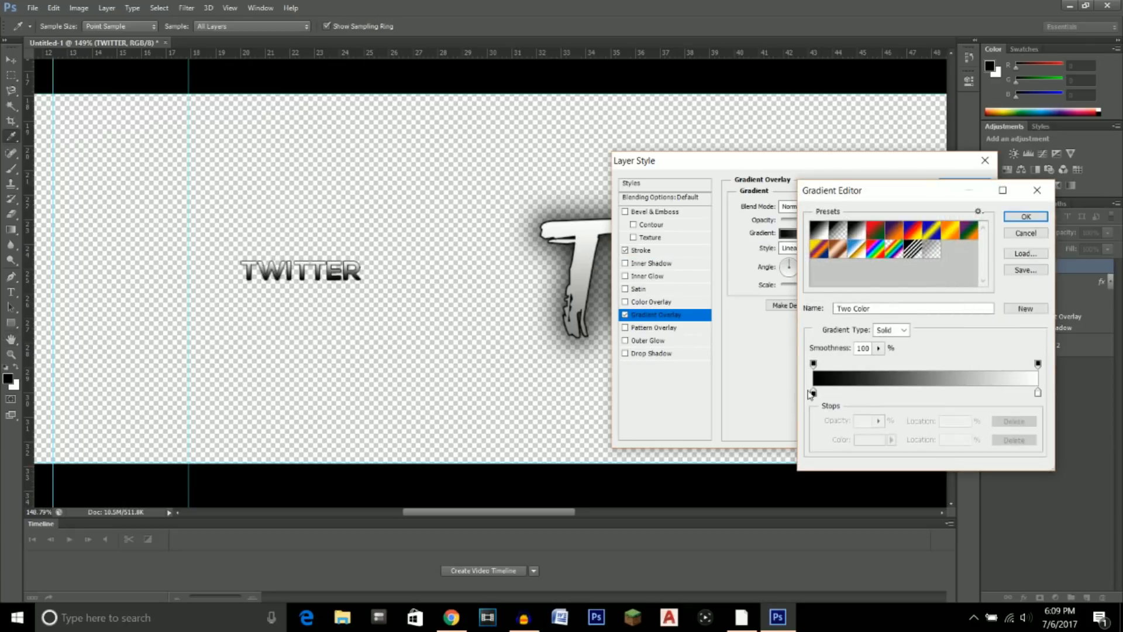
double_click(813, 392)
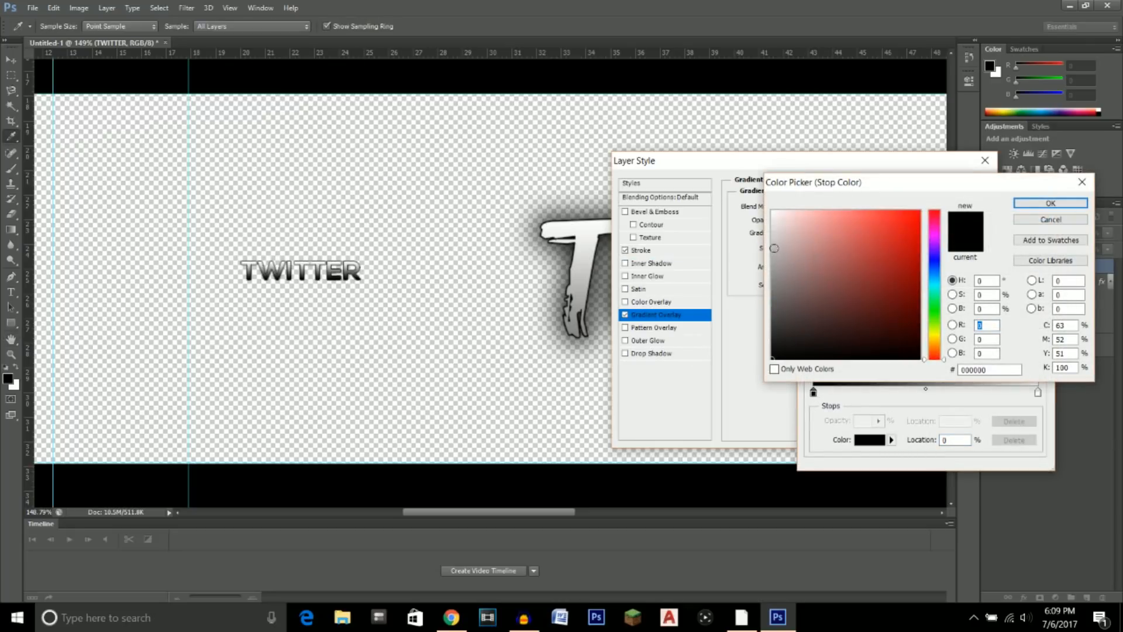
left_click(774, 248)
mouse_move(772, 249)
left_mouse_down()
mouse_move(774, 285)
mouse_move(772, 246)
left_mouse_up()
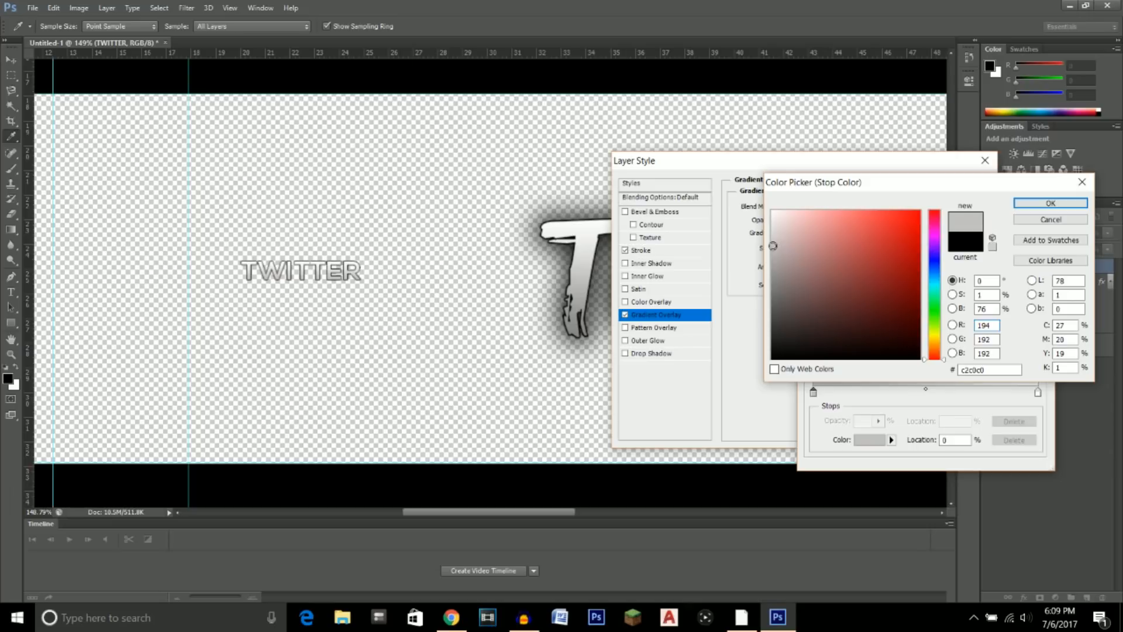
left_click(1048, 203)
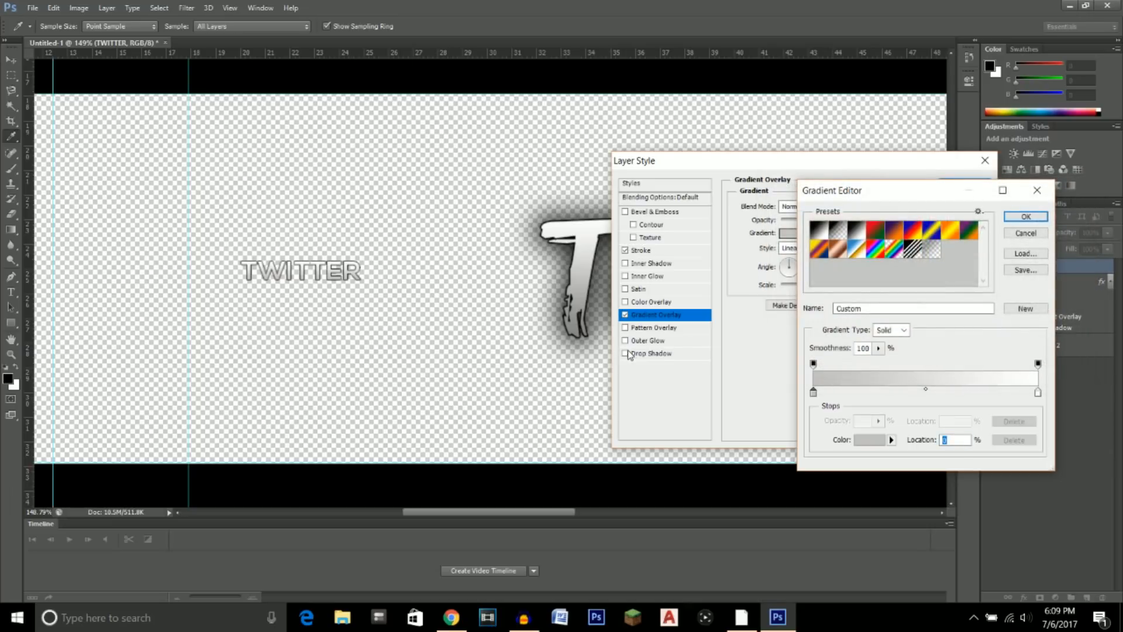
left_click(1025, 217)
- Add a Drop Shadow to the TWITTER layer with 100% opacity, 0 px distance, 25% spread and 10 px size
left_click(625, 354)
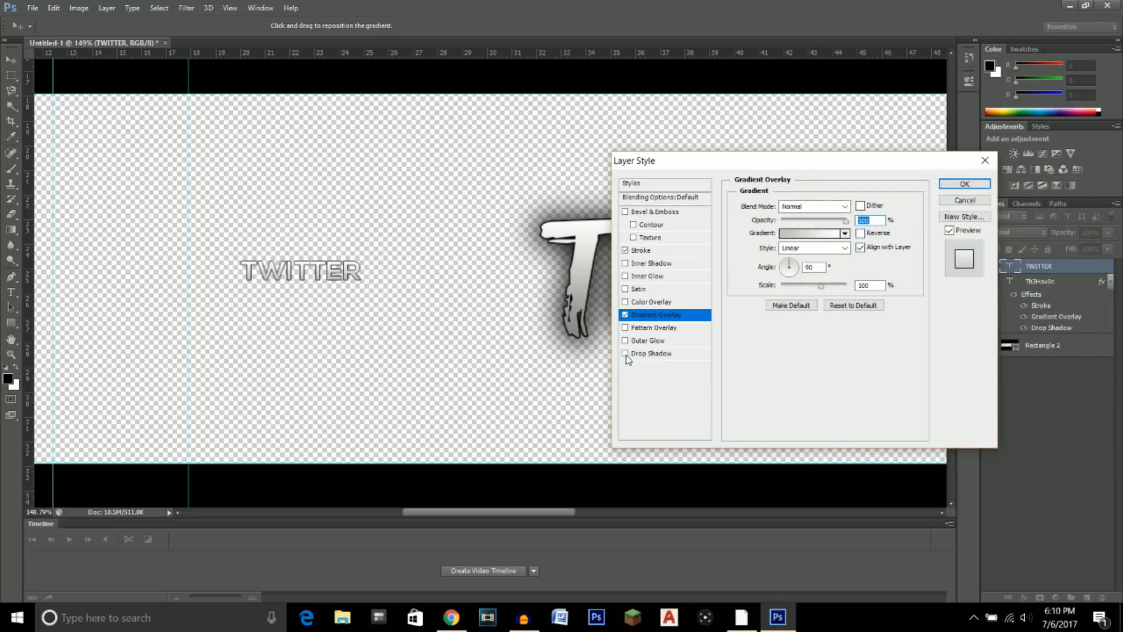
left_click(655, 353)
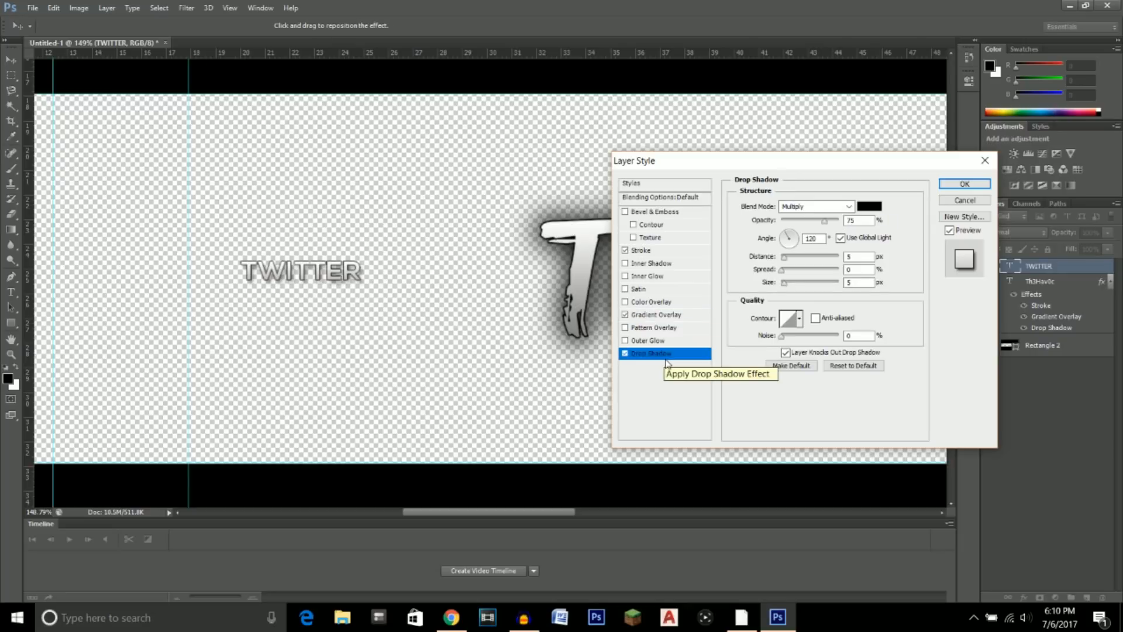
left_click_drag(825, 221, 840, 221)
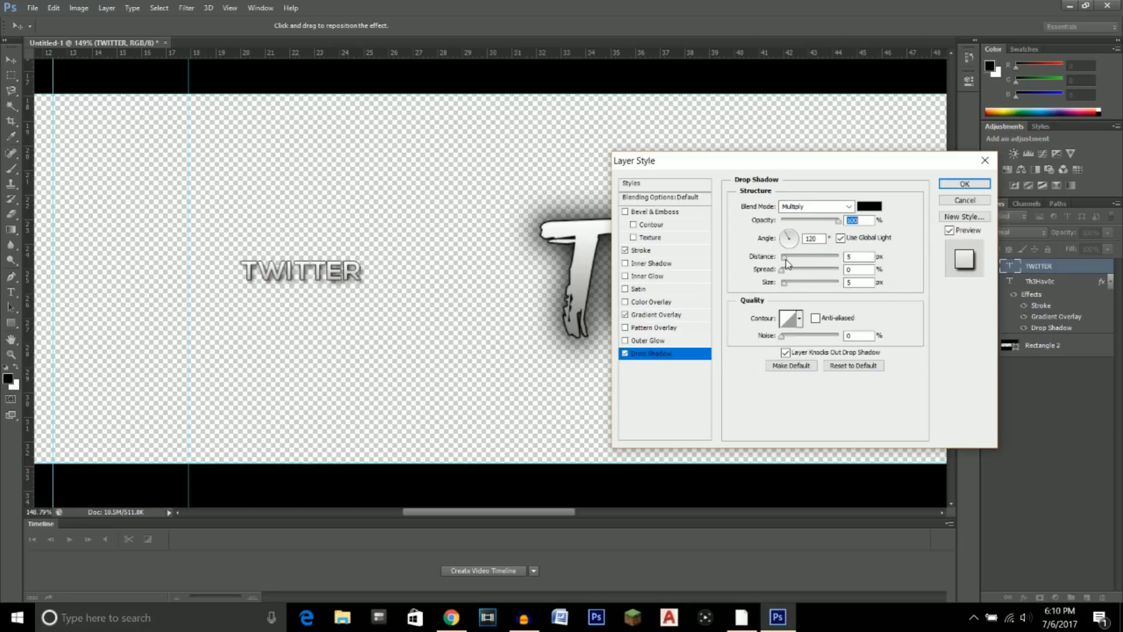
left_click_drag(786, 258, 778, 258)
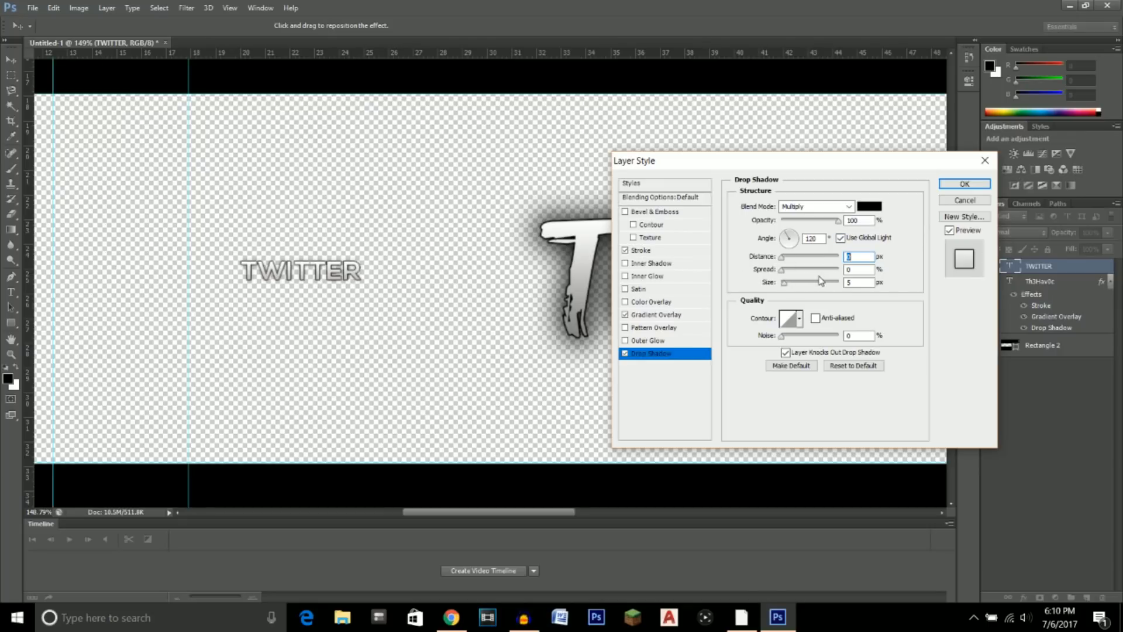
type("25")
type("10")
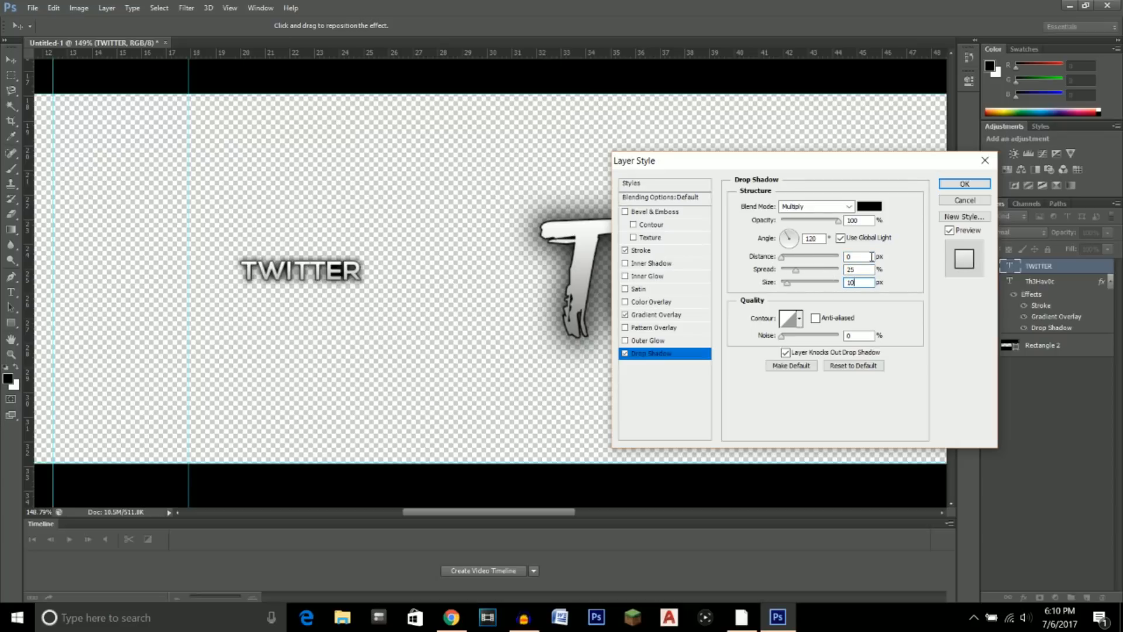
left_click(964, 185)
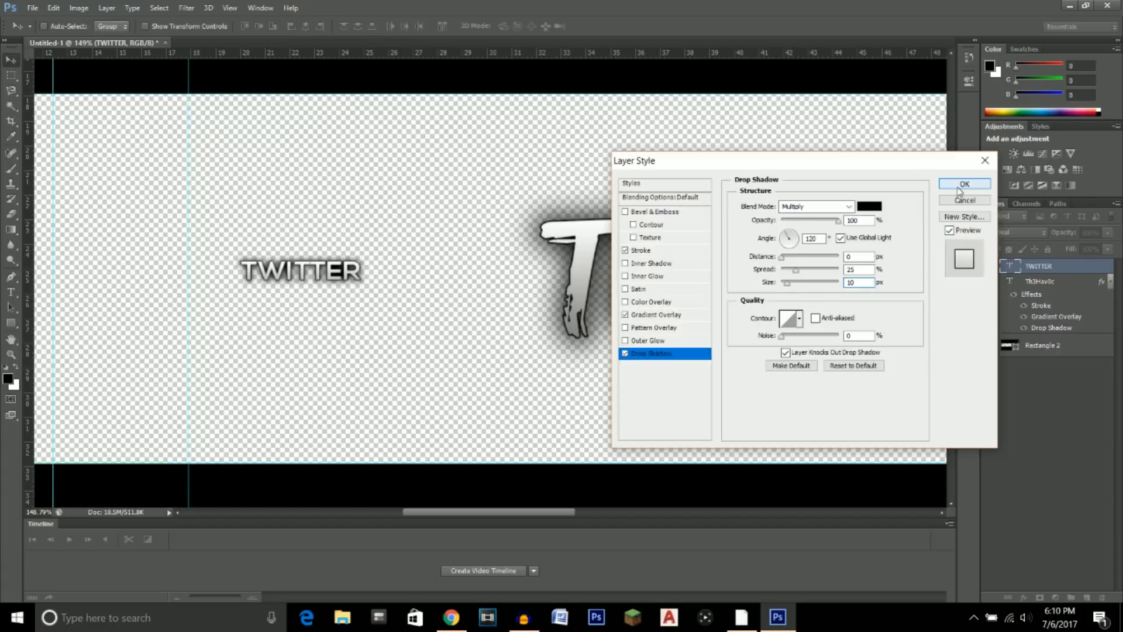
- Shift the TWITTER text slightly up, then duplicate its layer and place the copy directly beneath it
mouse_move(331, 257)
left_mouse_down()
mouse_move(340, 237)
mouse_move(359, 254)
mouse_move(328, 246)
left_mouse_up()
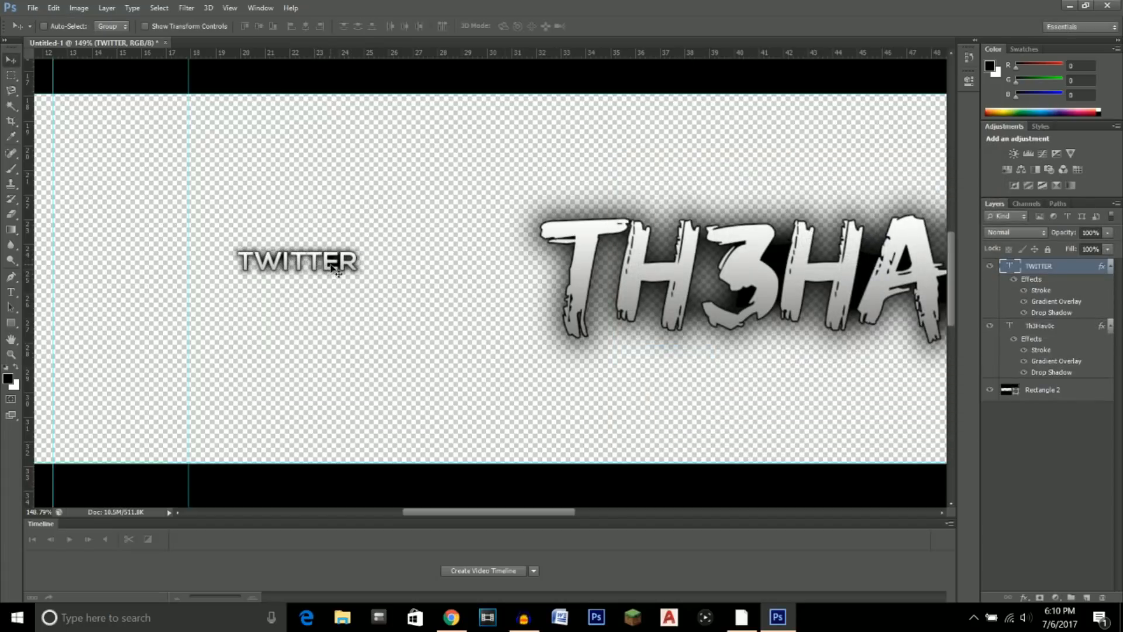
right_click(1039, 273)
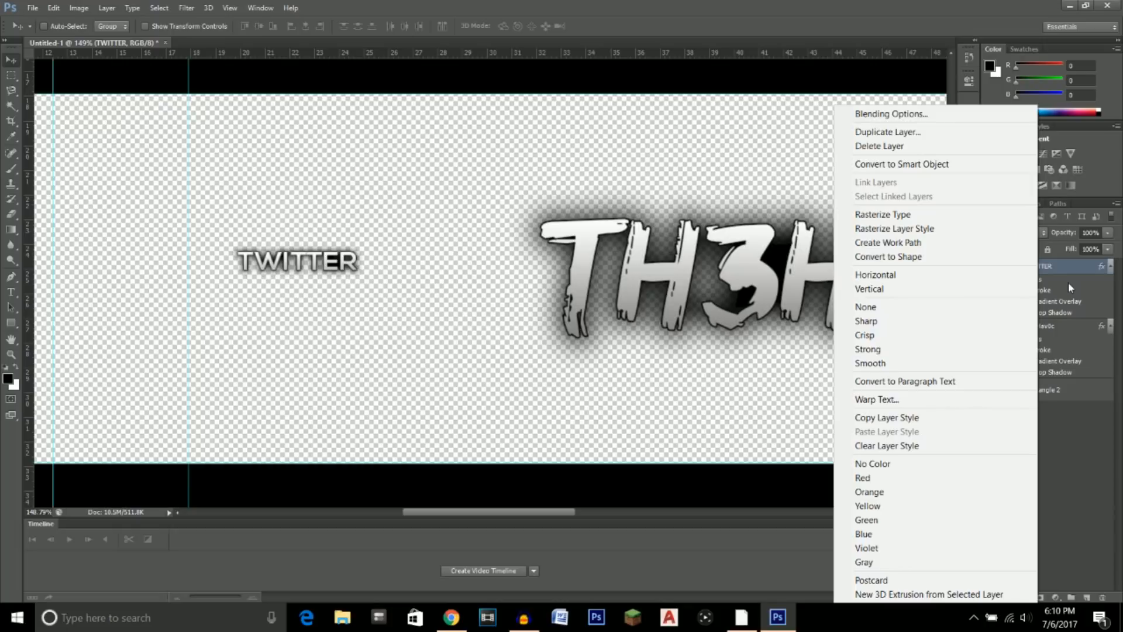
left_click(887, 132)
left_click(663, 193)
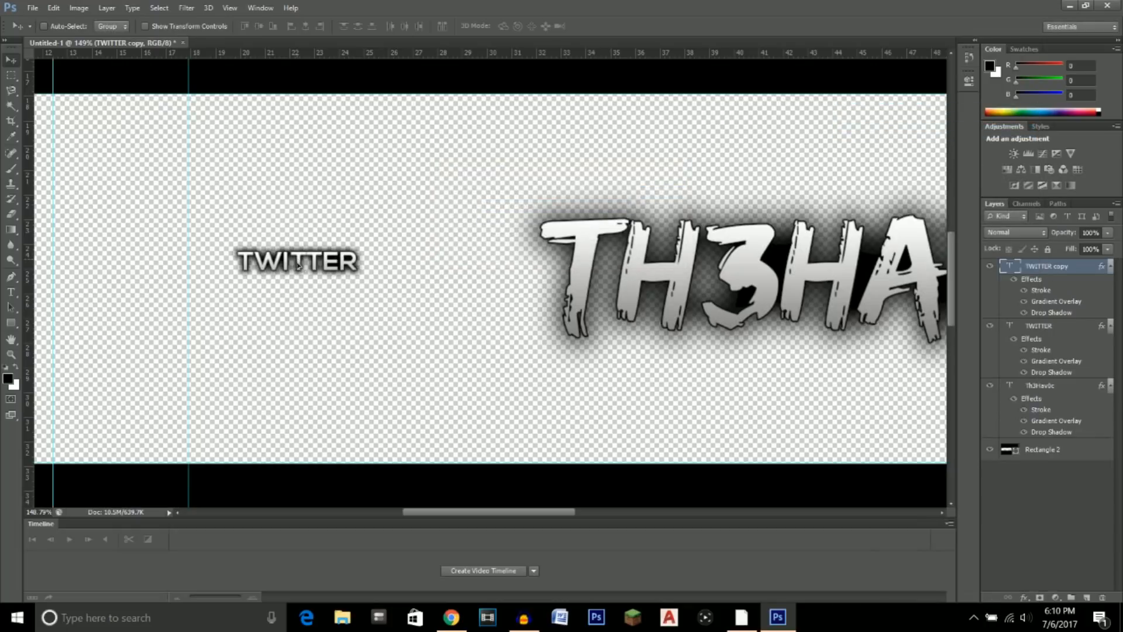
left_click_drag(298, 267, 298, 294)
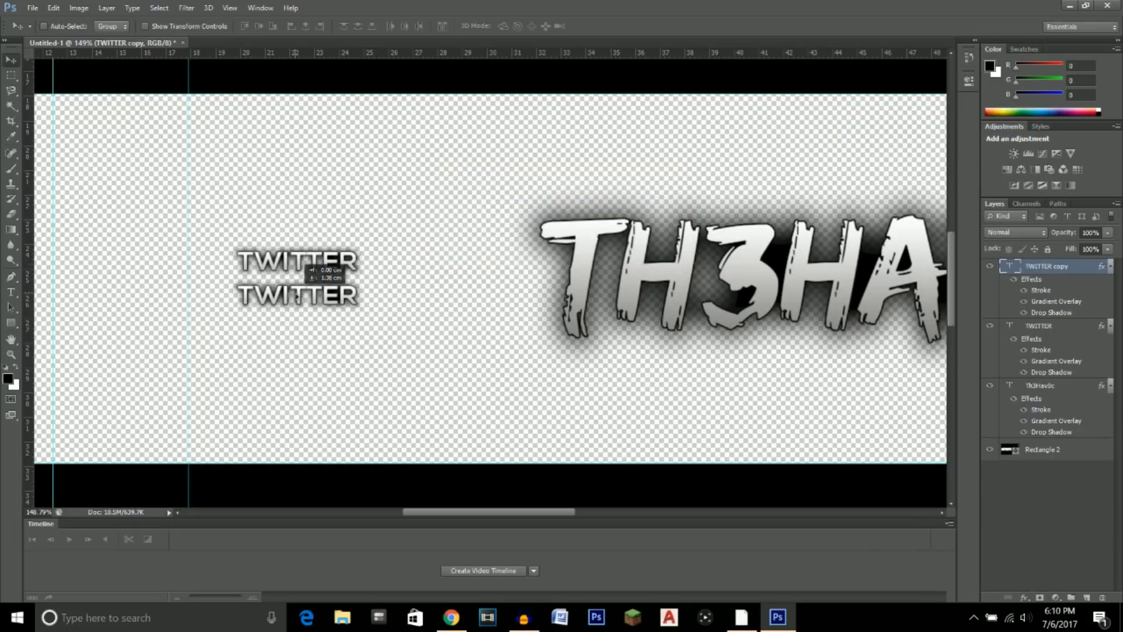
left_click(10, 292)
left_click_drag(237, 290, 375, 287)
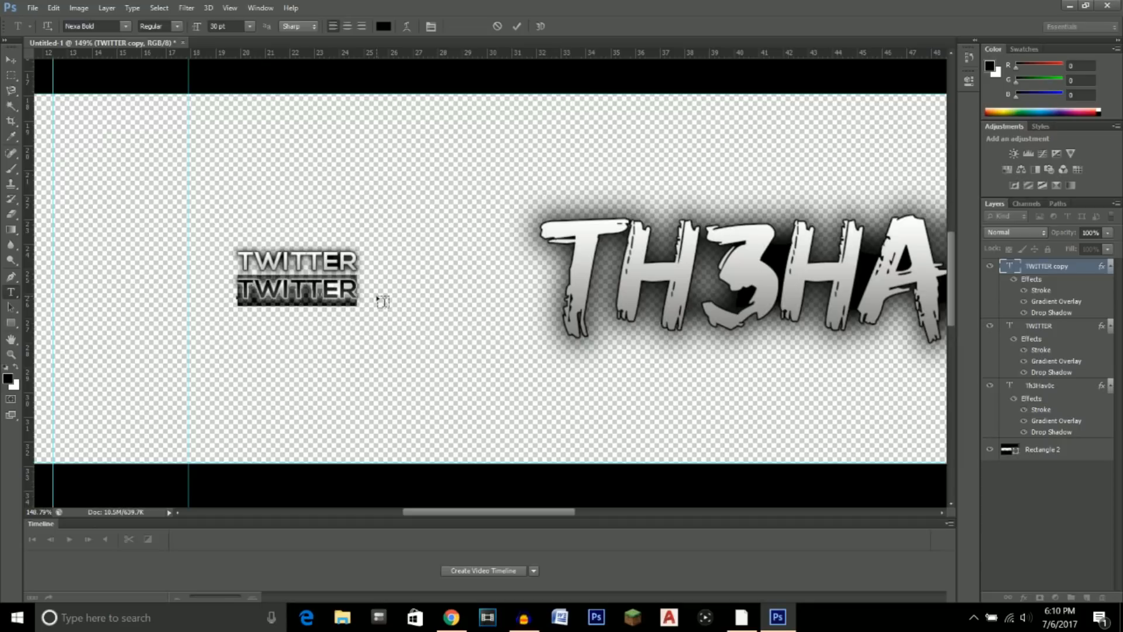
type("@Th3Hav")
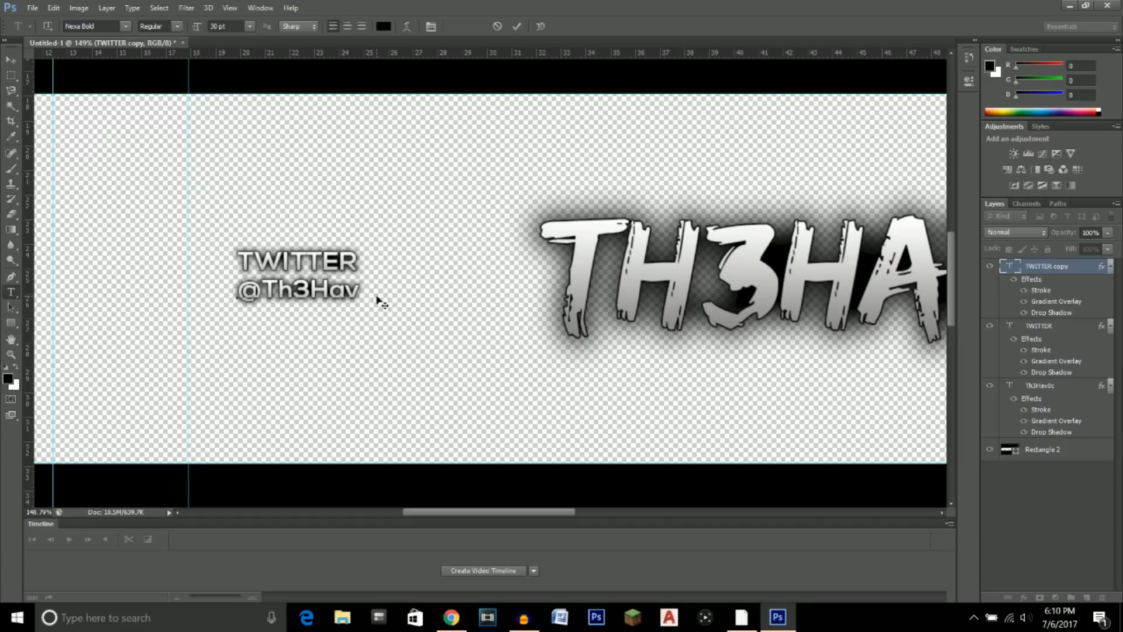
type("0c")
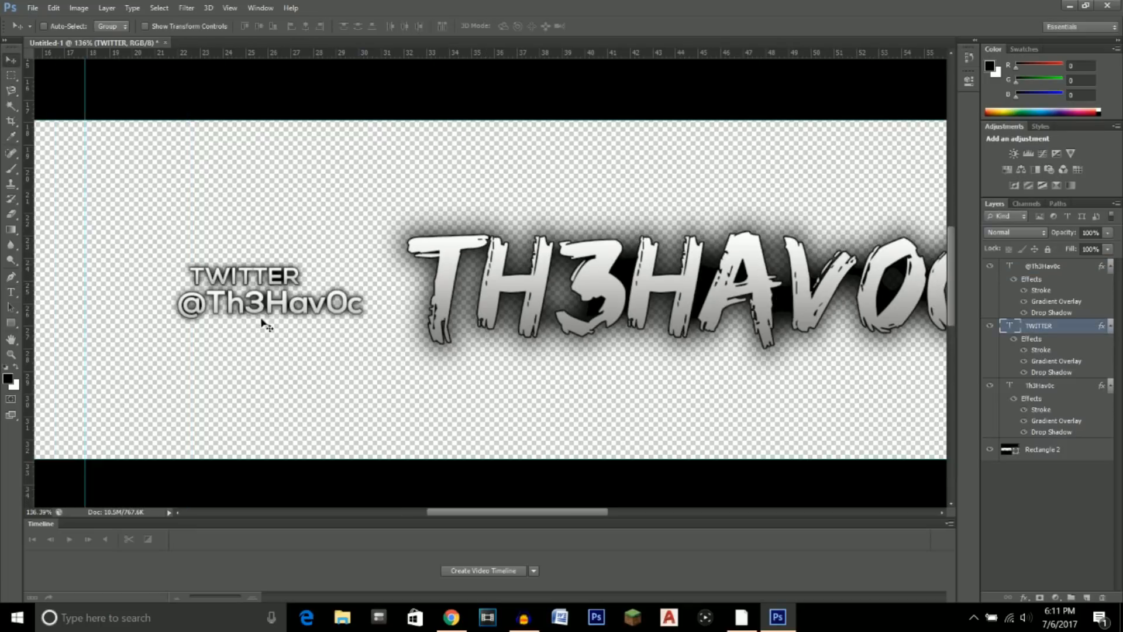
- Duplicate the TWITTER layer and move the copy above the original, towards the large Th3Hav0c title
right_click(1053, 331)
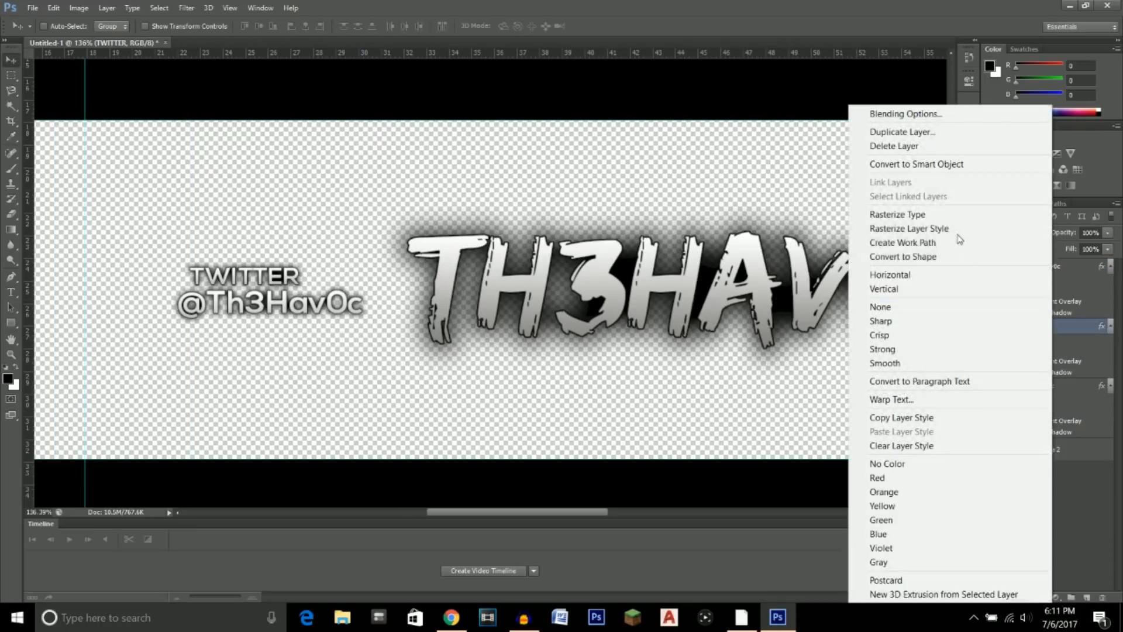
left_click(928, 147)
left_click(664, 193)
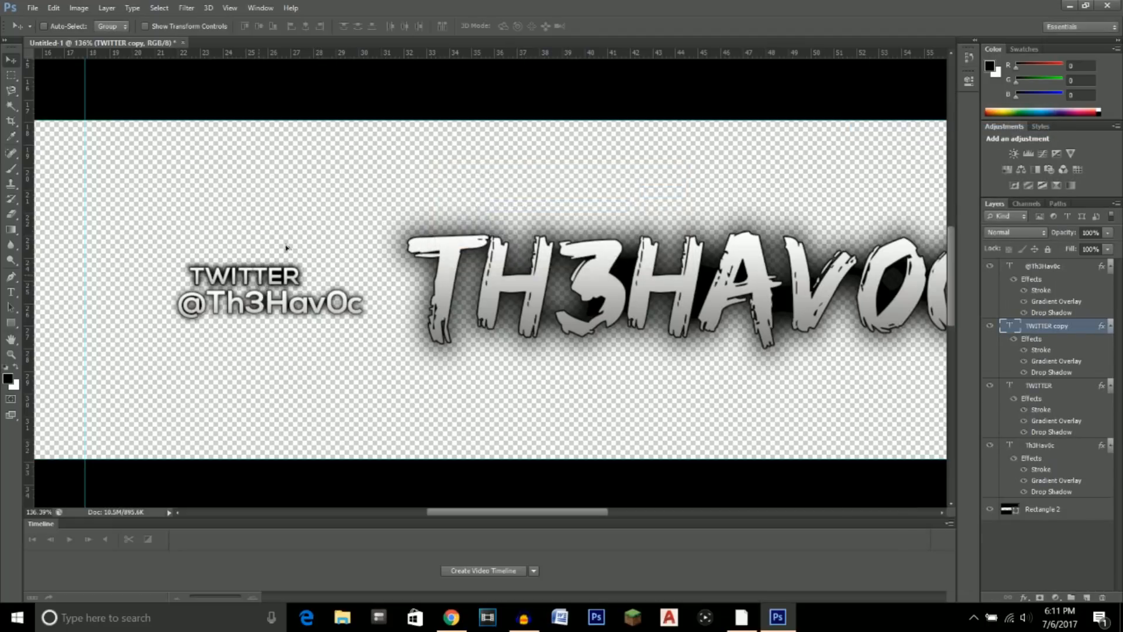
left_click_drag(268, 288, 377, 208)
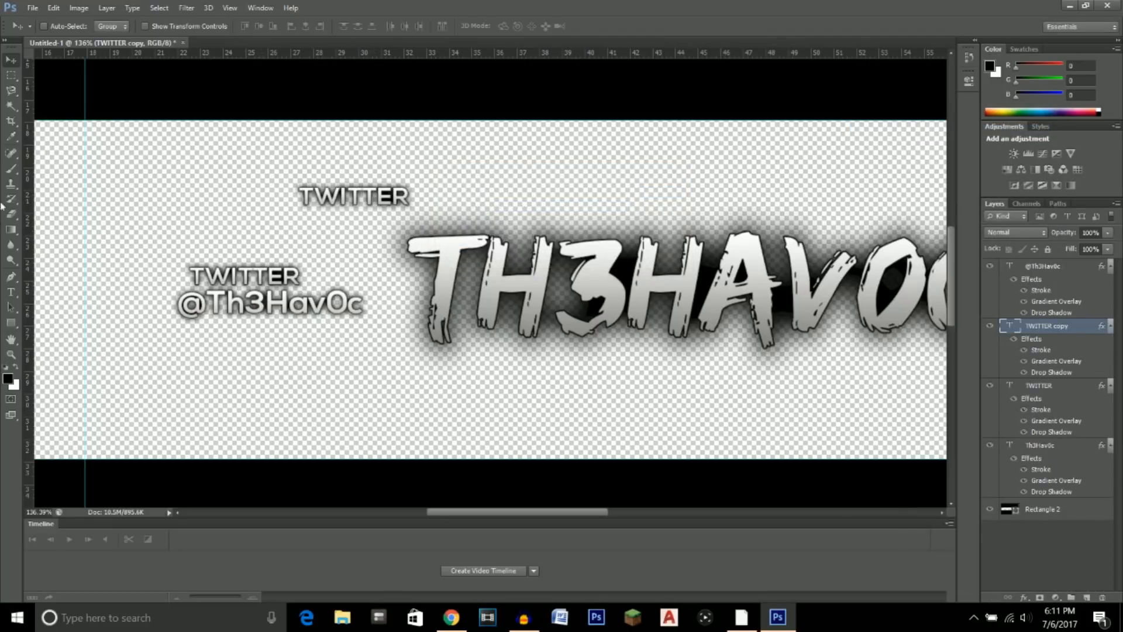
- Change the upper TWITTER copy's text to INSTAGRAM and move it up near the band's upper edge
left_click(12, 293)
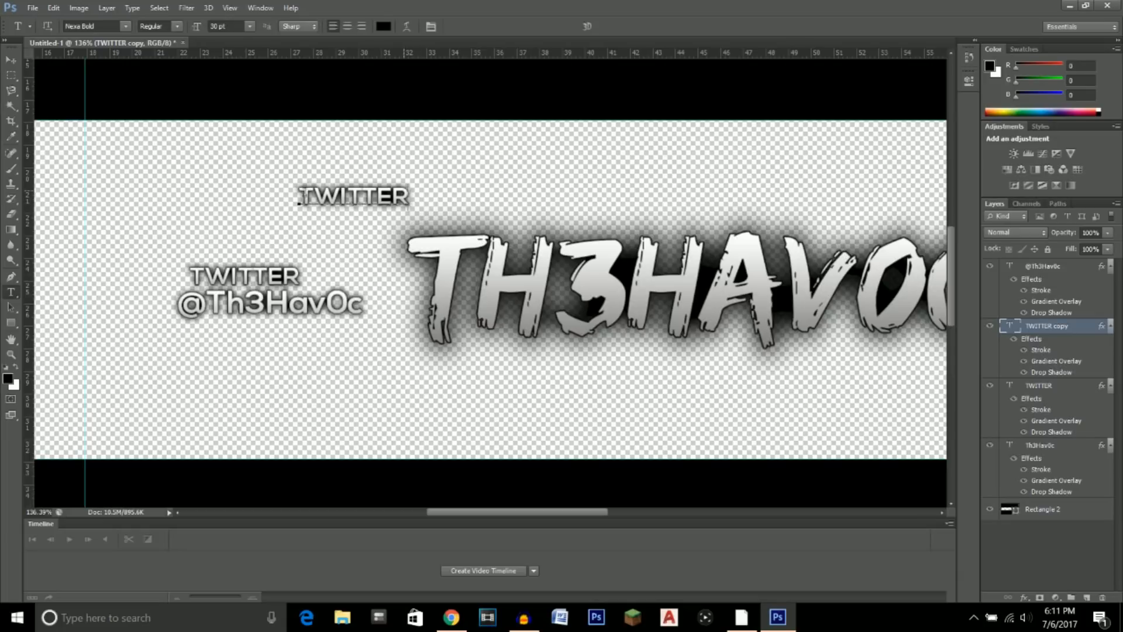
double_click(300, 203)
type("INSTA")
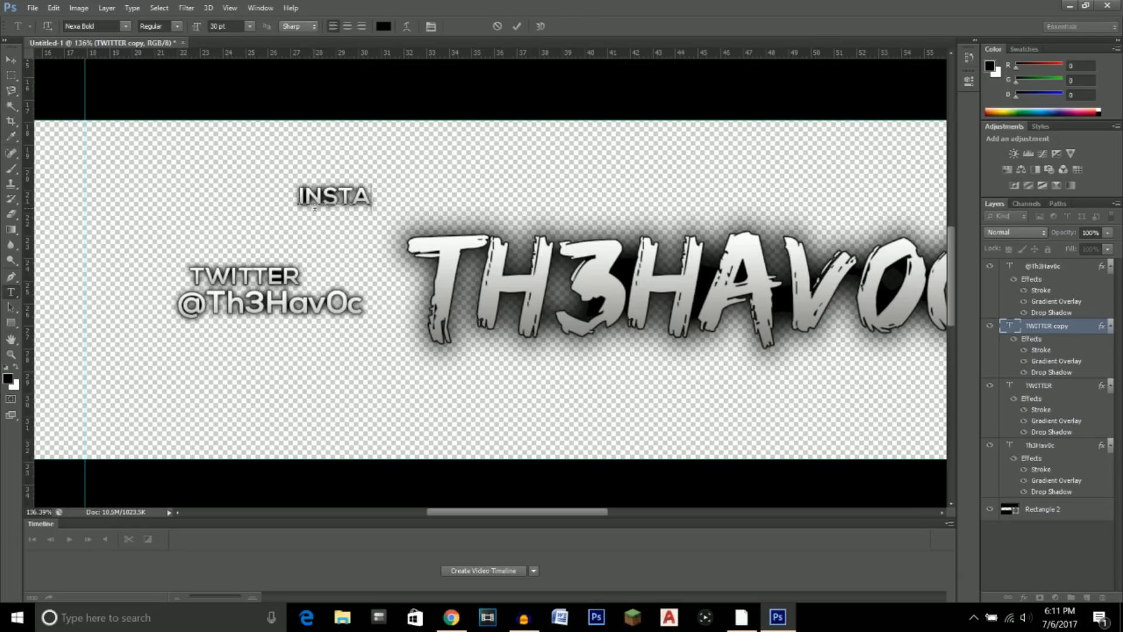
type("GRAM")
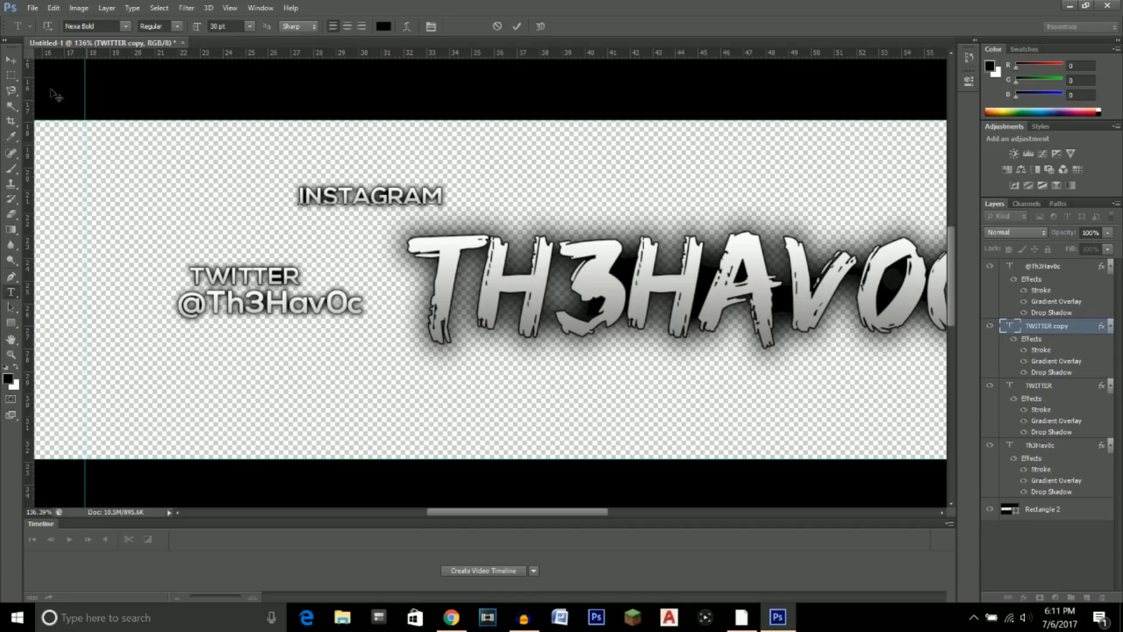
left_click(11, 59)
left_click_drag(374, 190, 385, 158)
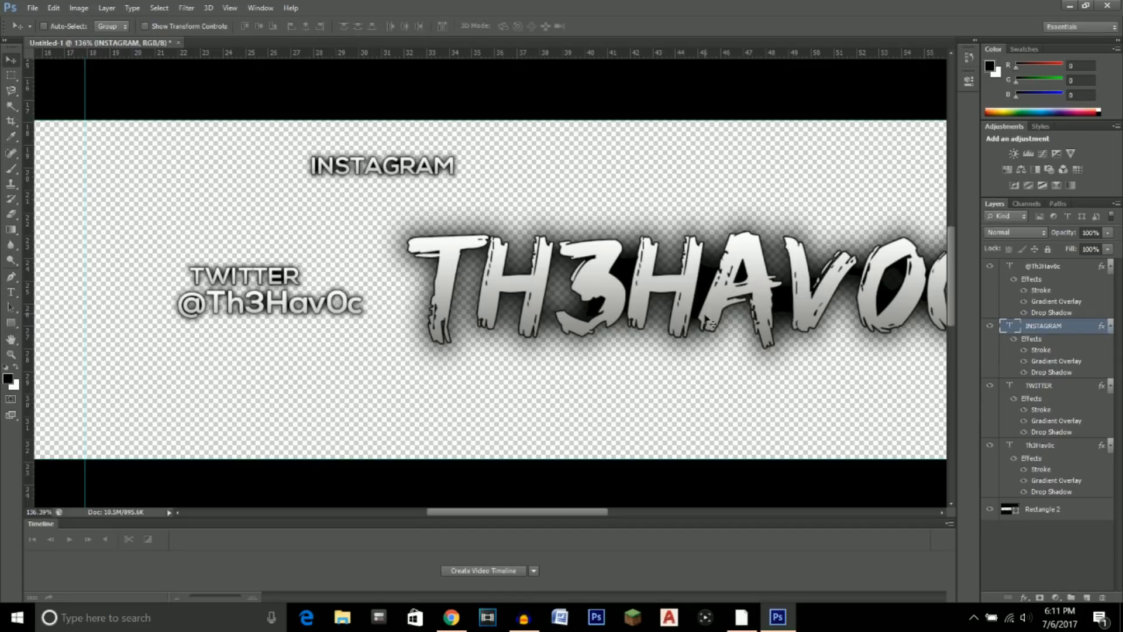
left_click(1042, 267)
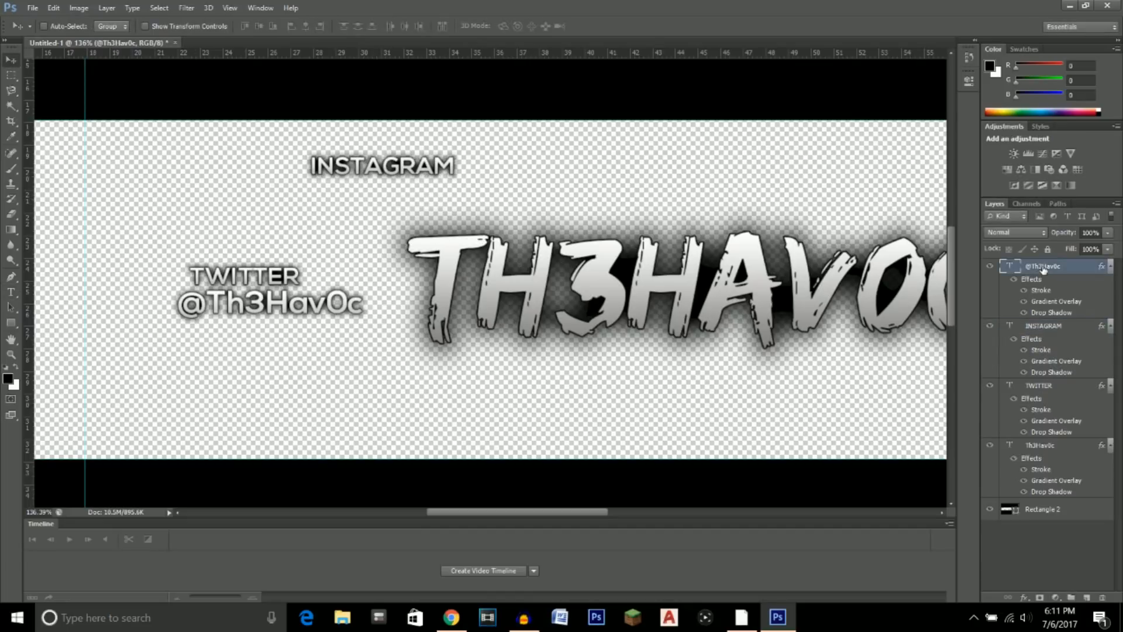
right_click(1043, 266)
left_click(921, 131)
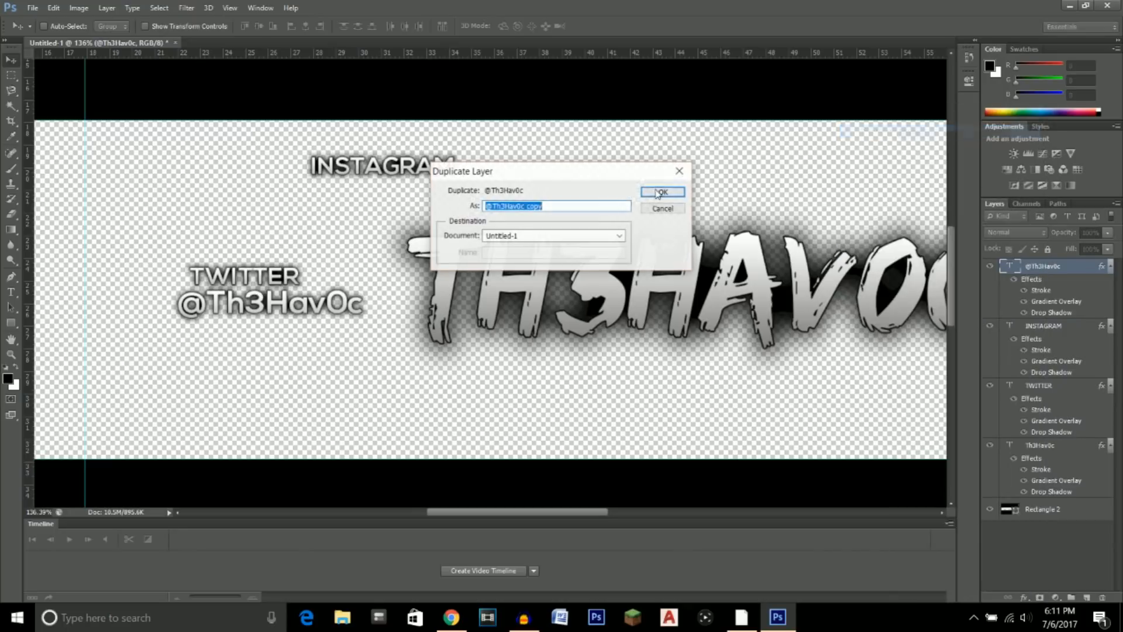
left_click(647, 193)
left_click_drag(237, 316, 351, 203)
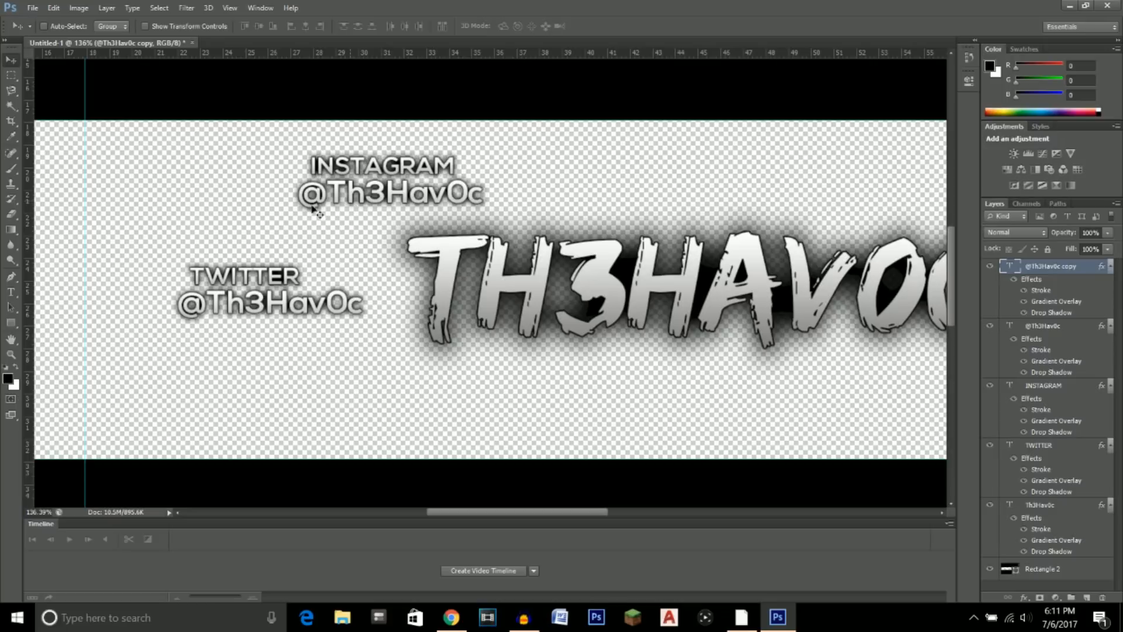
- Remove the @ sign from the handle under INSTAGRAM and nudge the text into line beneath the heading
left_click(11, 292)
left_click_drag(327, 198, 295, 199)
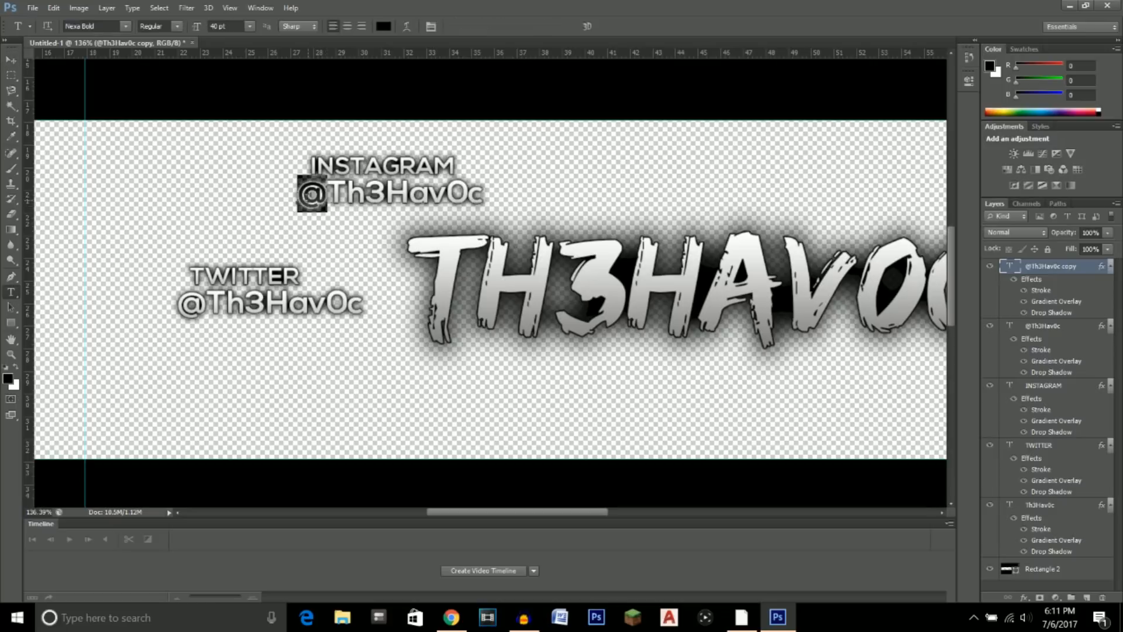
key("BackSpace")
left_click(11, 59)
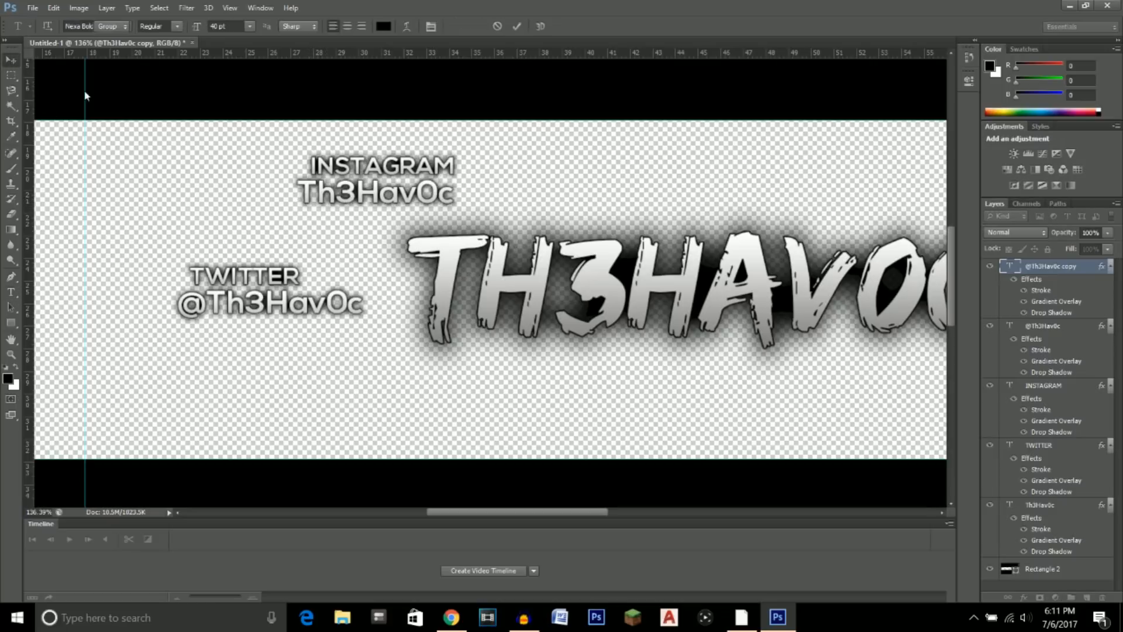
left_click_drag(358, 197, 356, 196)
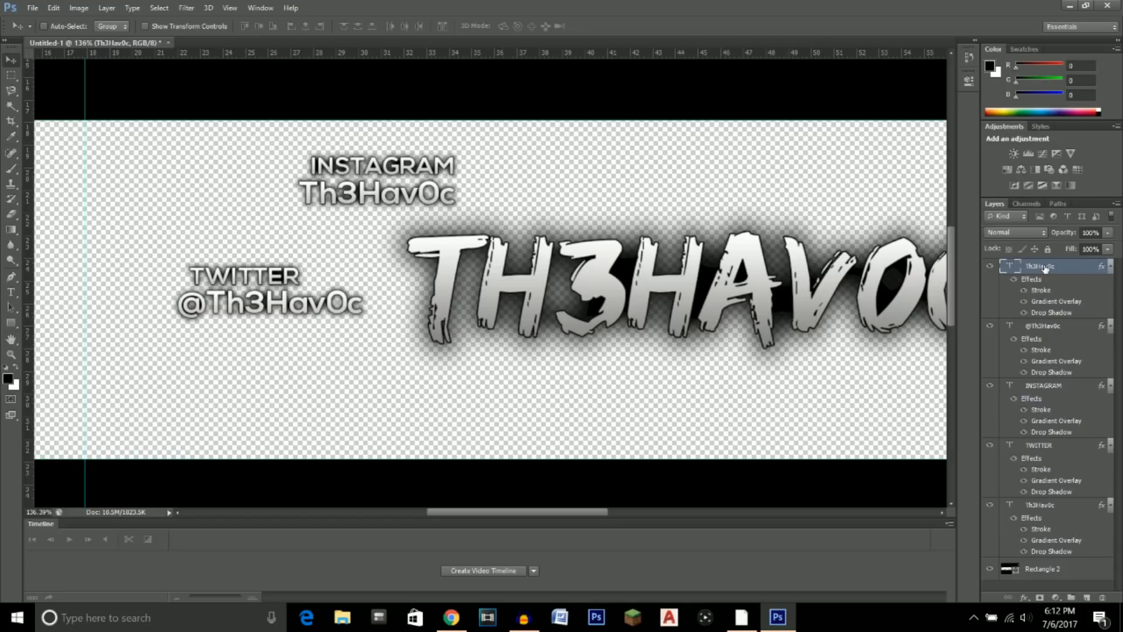
- Merge the INSTAGRAM layer with its Th3Hav0c handle layer and move the merged text slightly up
left_click(1045, 391, "ctrl")
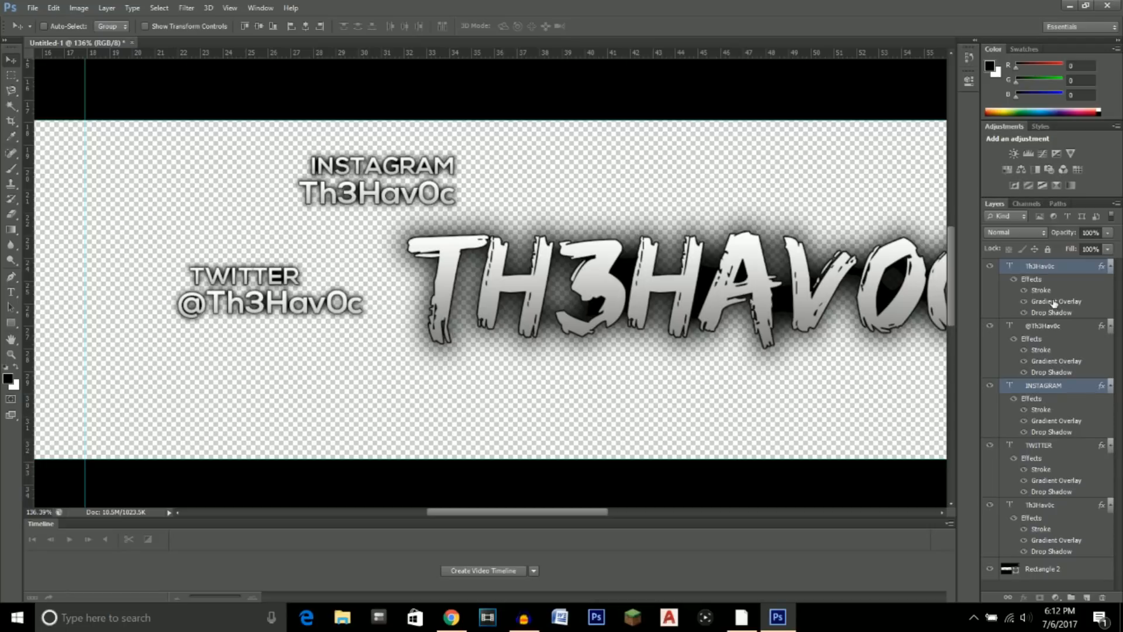
key("ctrl+e")
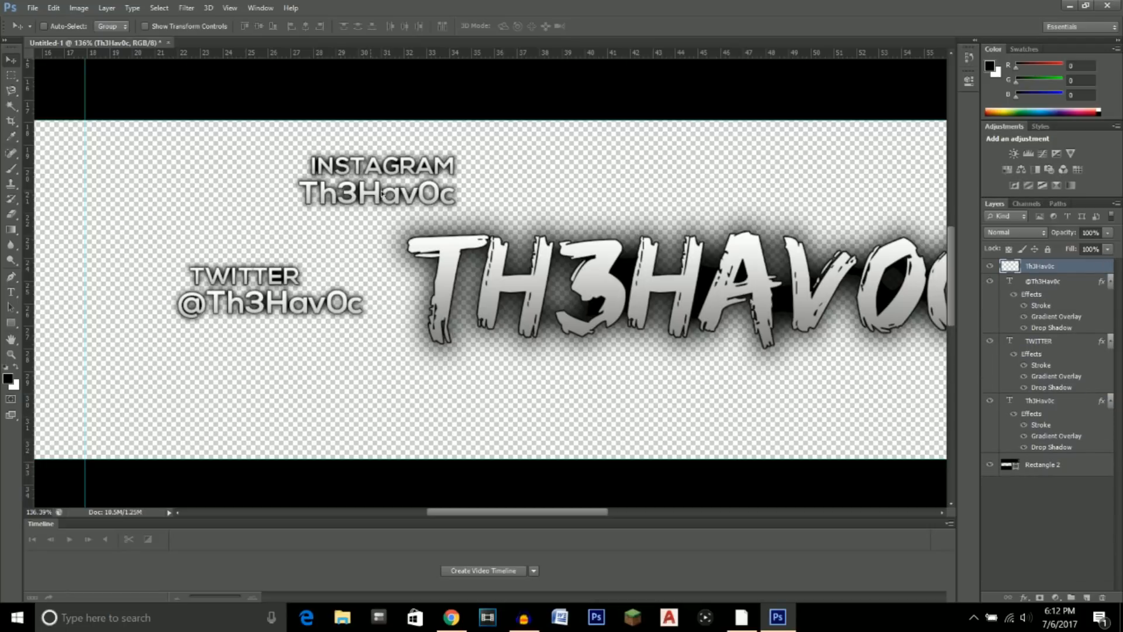
mouse_move(381, 193)
left_mouse_down()
mouse_move(475, 185)
mouse_move(465, 167)
mouse_move(386, 180)
left_mouse_up()
left_click(1038, 283)
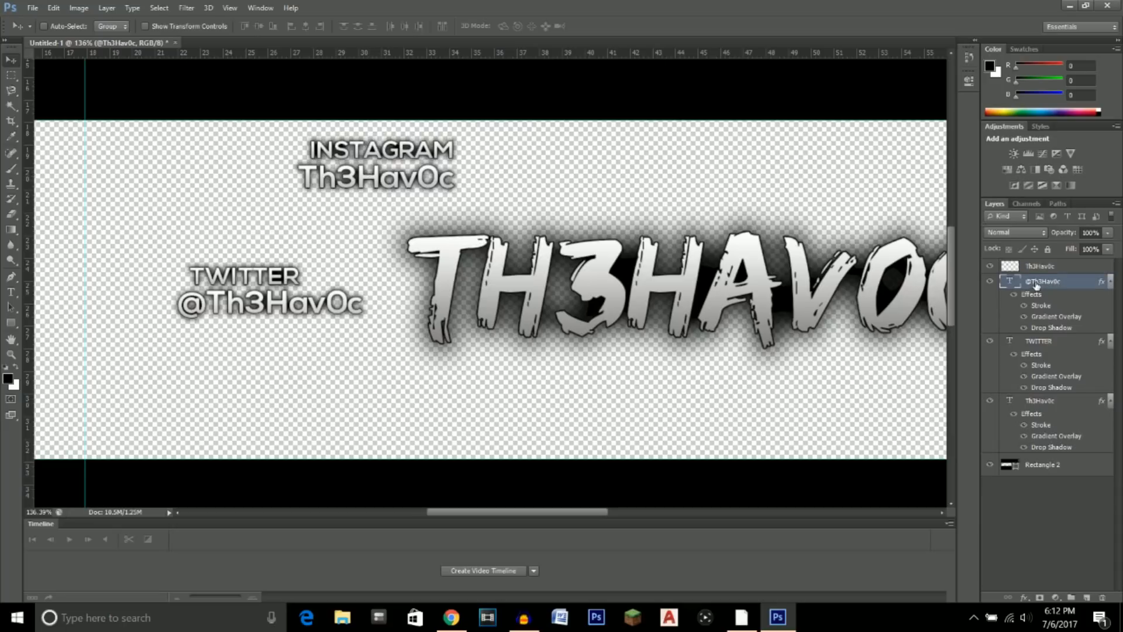
left_click(1042, 341, "ctrl")
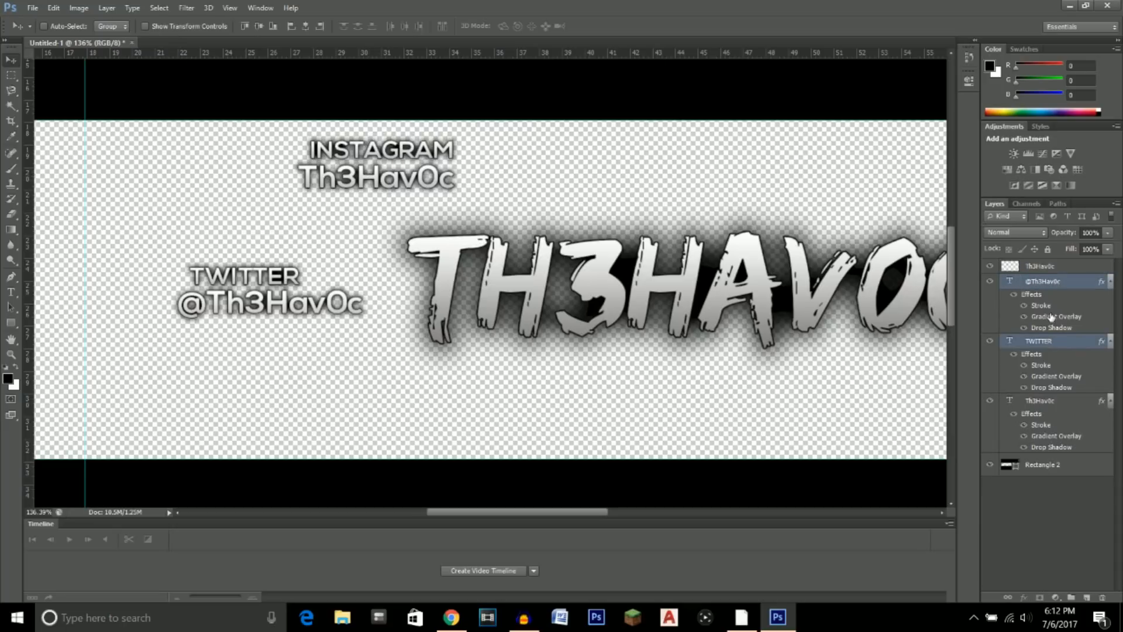
key("ctrl+e")
left_click_drag(278, 280, 254, 281)
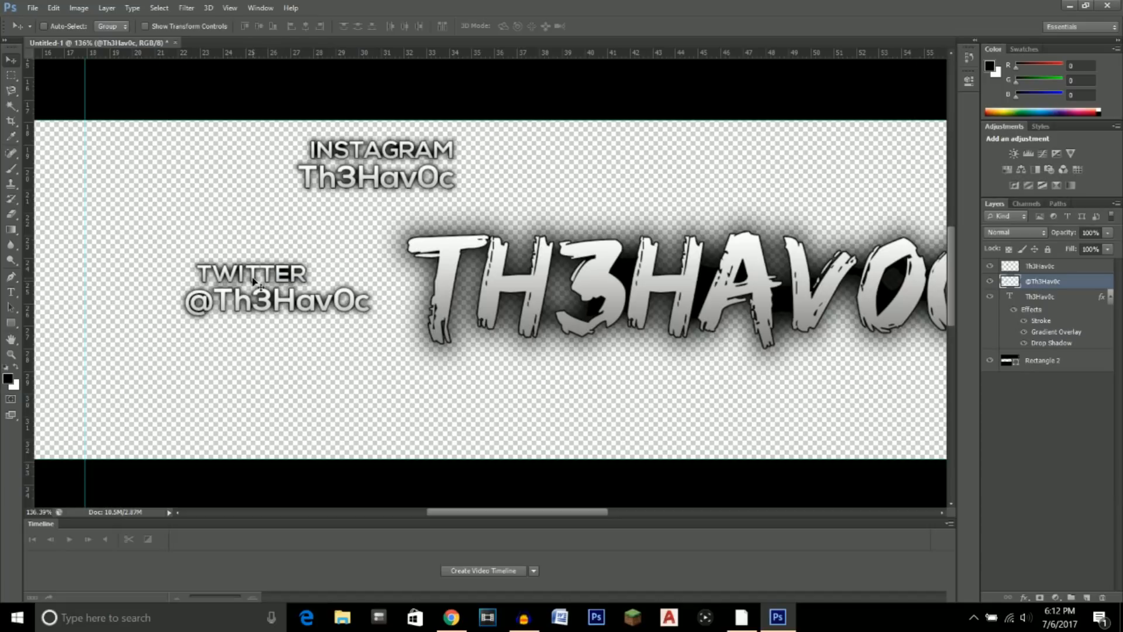
- Try to align the merged TWITTER layer to the selection by vertical centers
left_click(105, 8)
left_click(106, 9)
left_click_drag(251, 270, 251, 270)
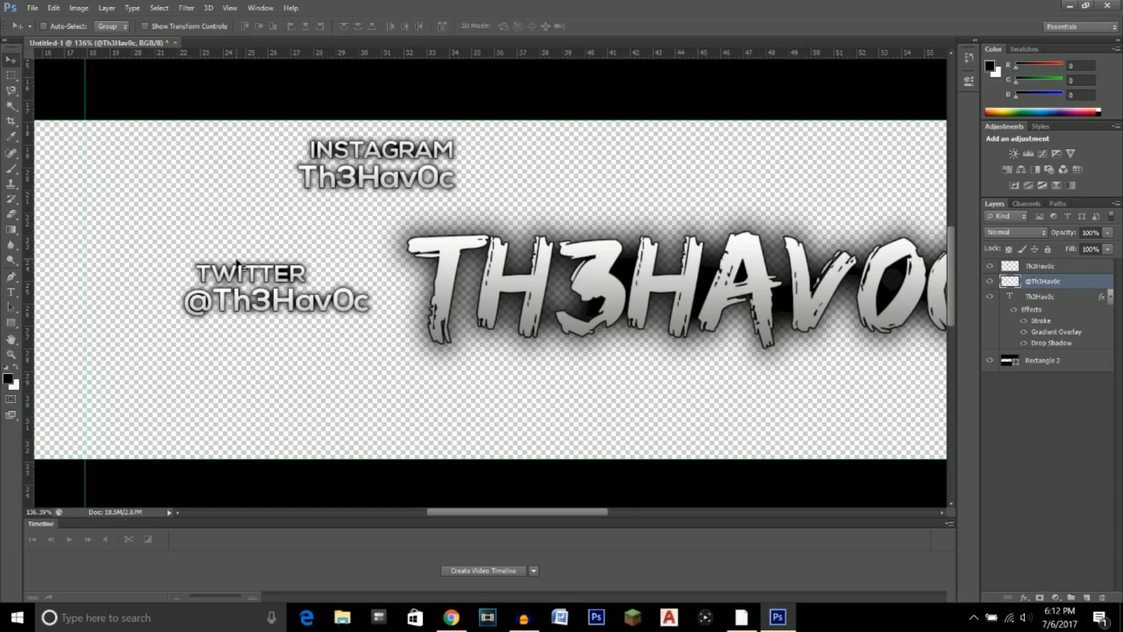
left_click(79, 7)
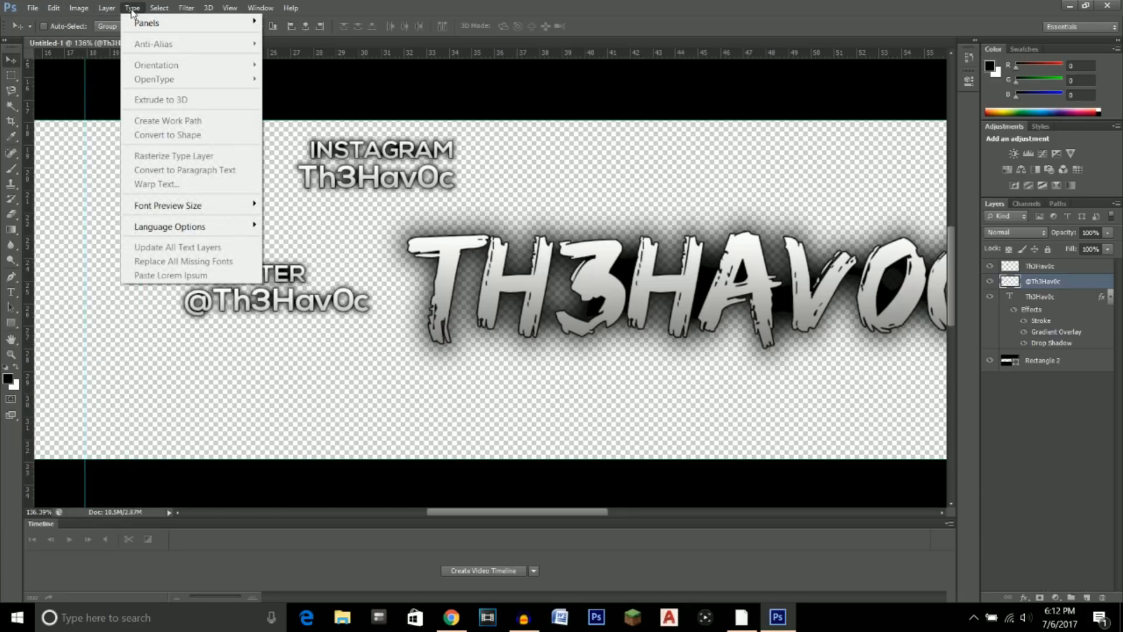
mouse_move(210, 379)
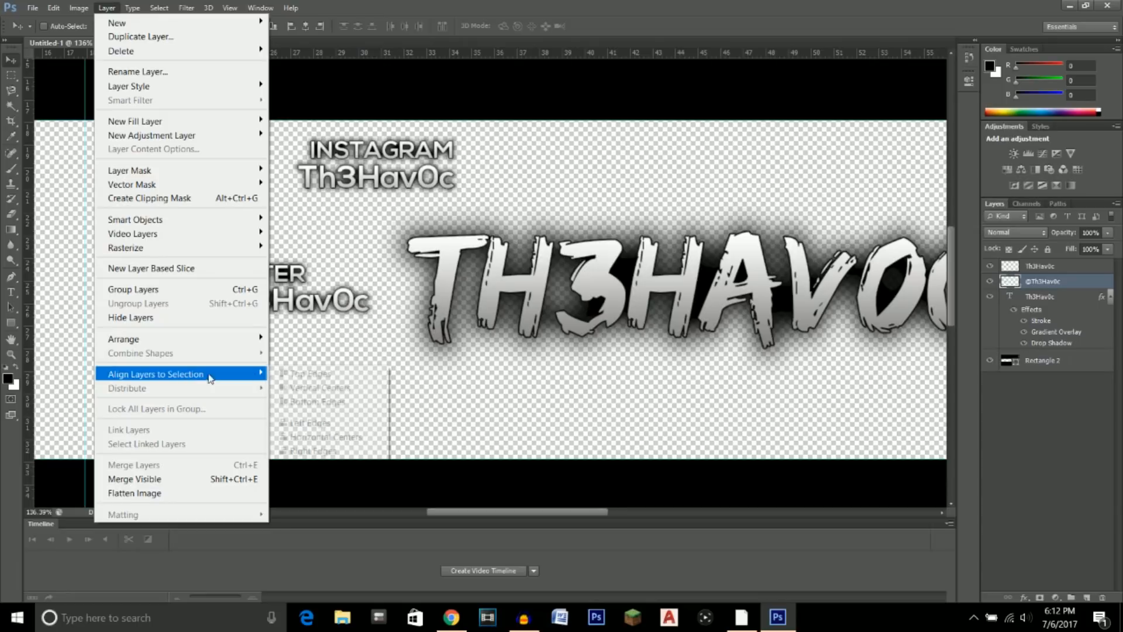
left_click(336, 395)
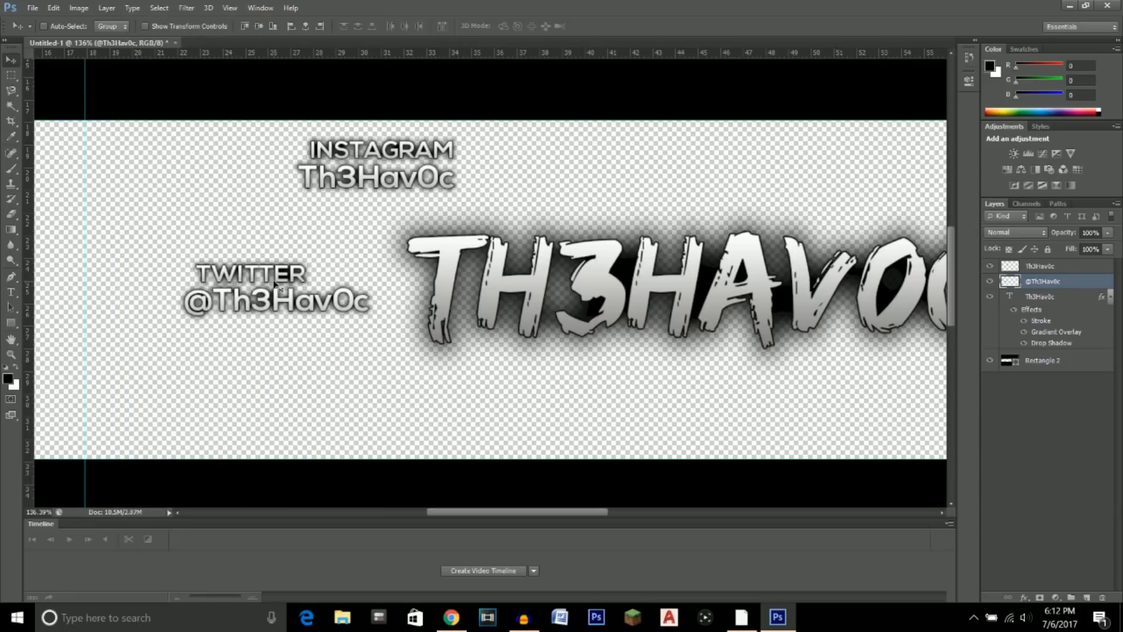
- Position the merged INSTAGRAM text on the opposite side of the Th3Hav0c title from the TWITTER text
key("ctrl+0")
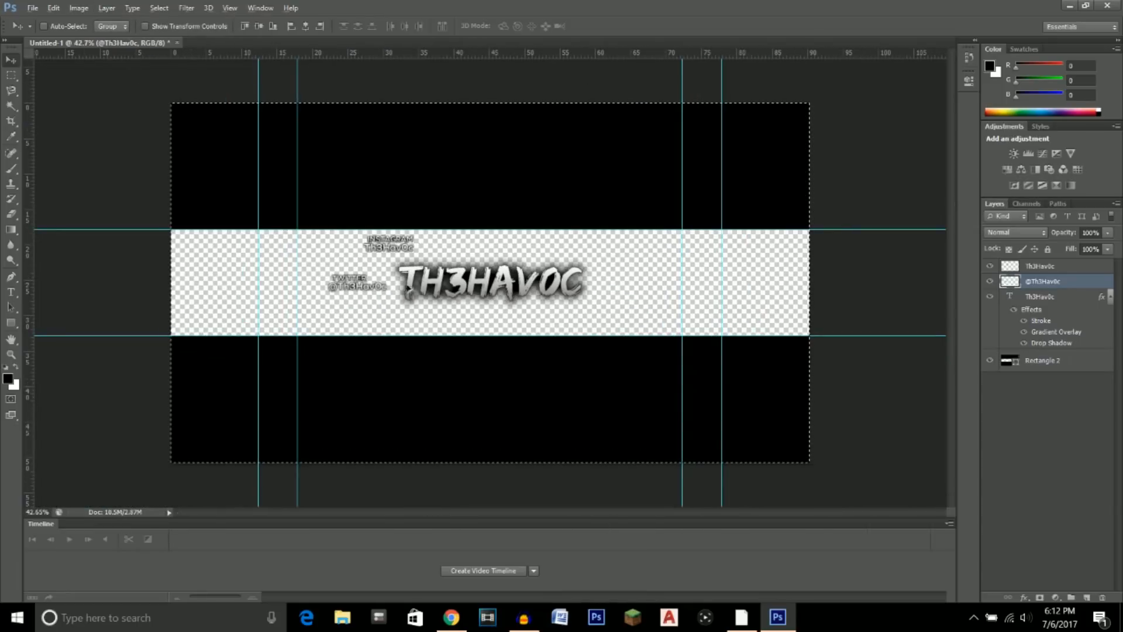
scroll(413, 290, "up", 1)
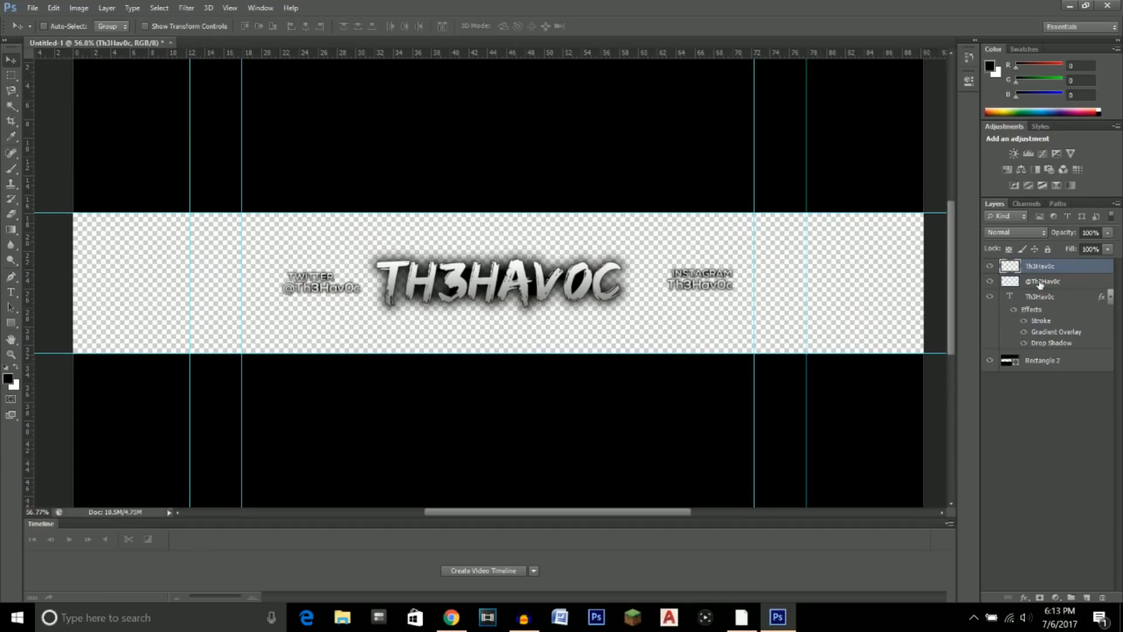
mouse_move(706, 283)
left_mouse_down()
mouse_move(690, 254)
mouse_move(711, 261)
mouse_move(703, 274)
left_mouse_up()
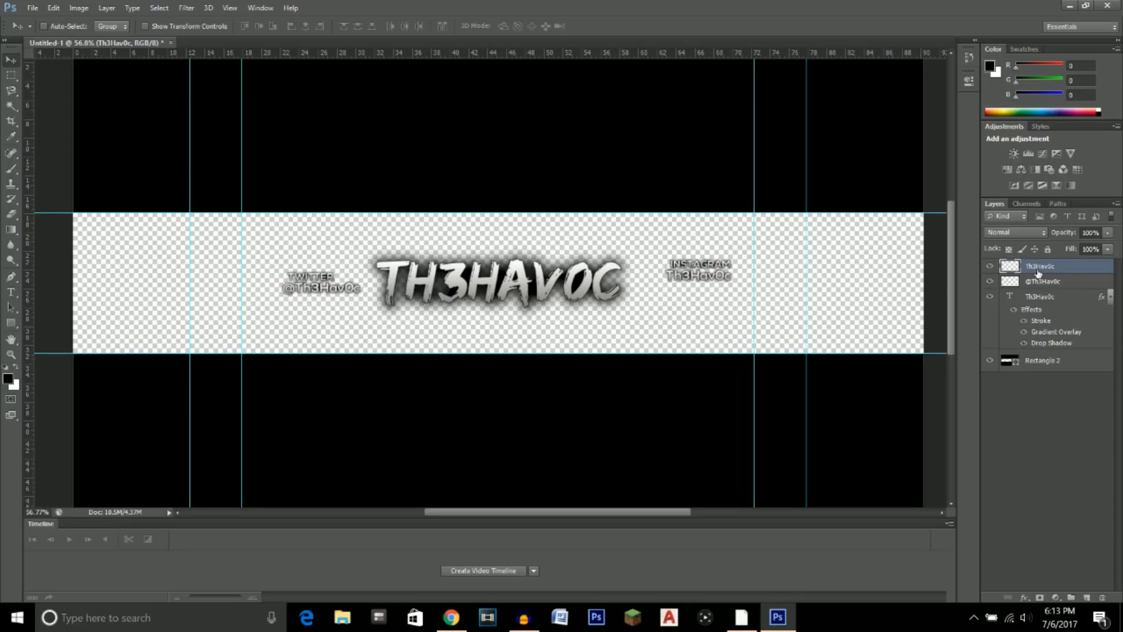
- Select the whole canvas and align the merged INSTAGRAM layer to the selection by vertical centers
key("ctrl+a")
left_click(79, 7)
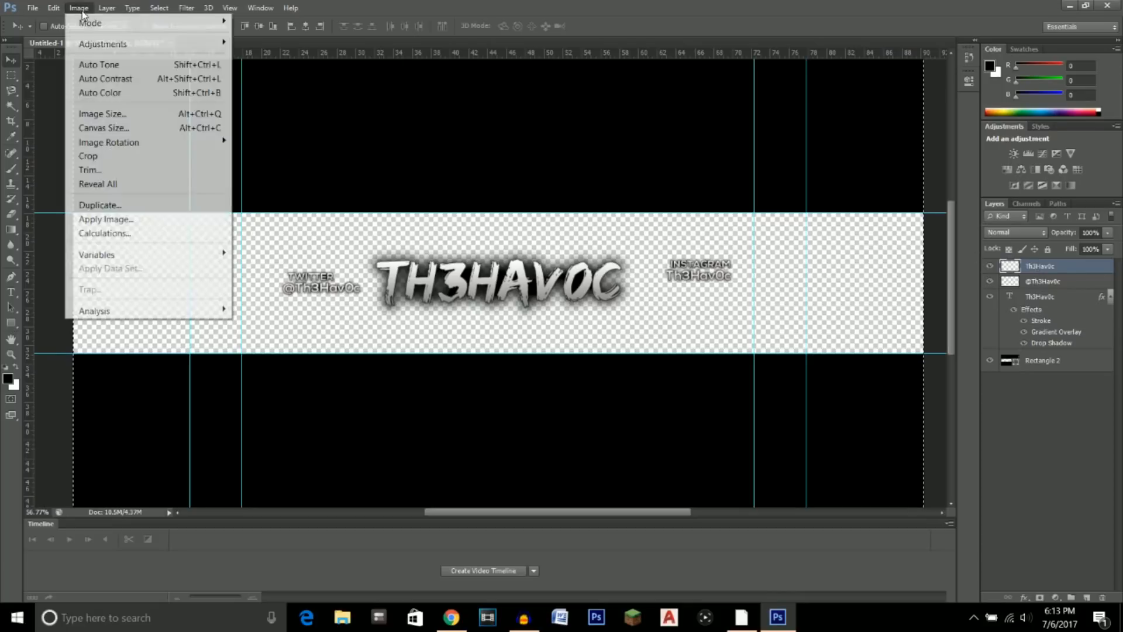
mouse_move(107, 8)
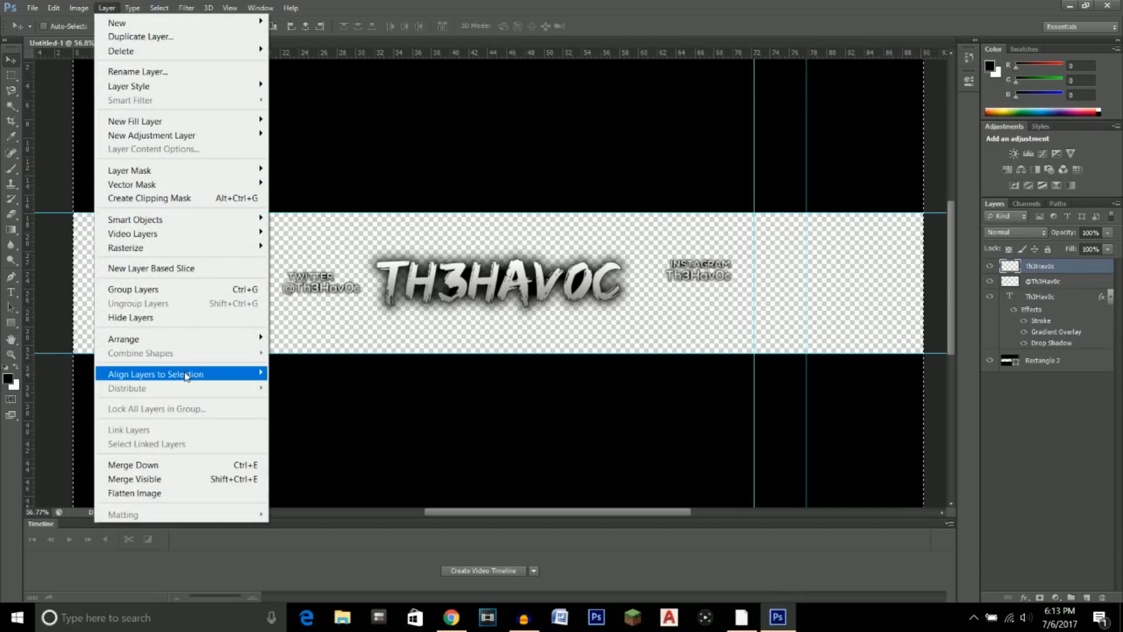
mouse_move(225, 377)
left_click(320, 388)
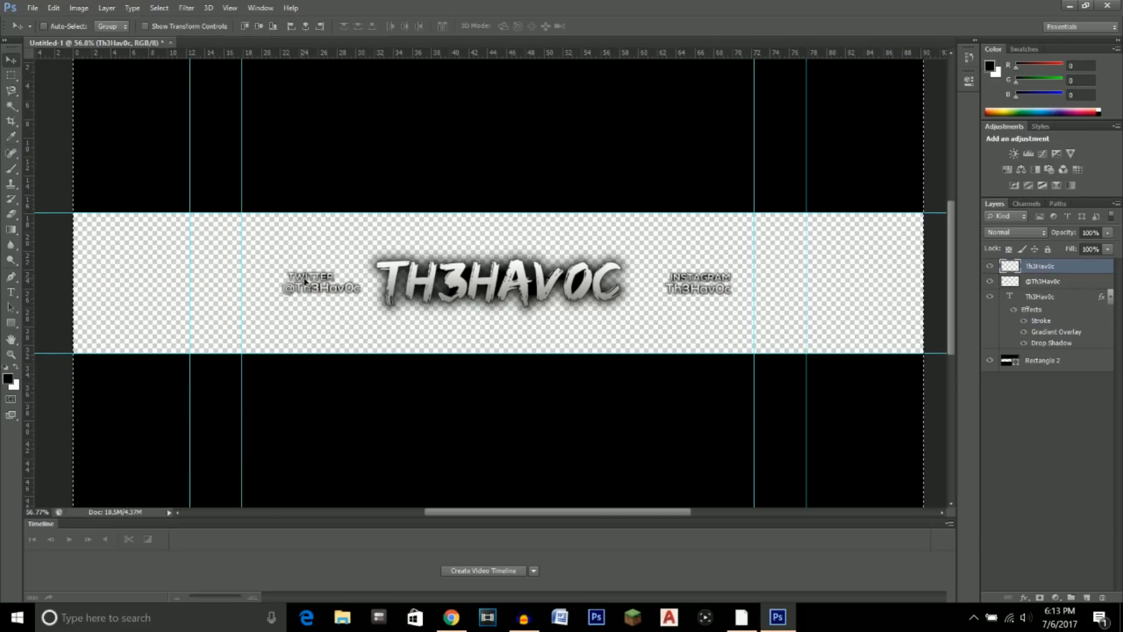
- Shift the merged INSTAGRAM text slightly farther away from the large title
scroll(703, 290, "up", 1)
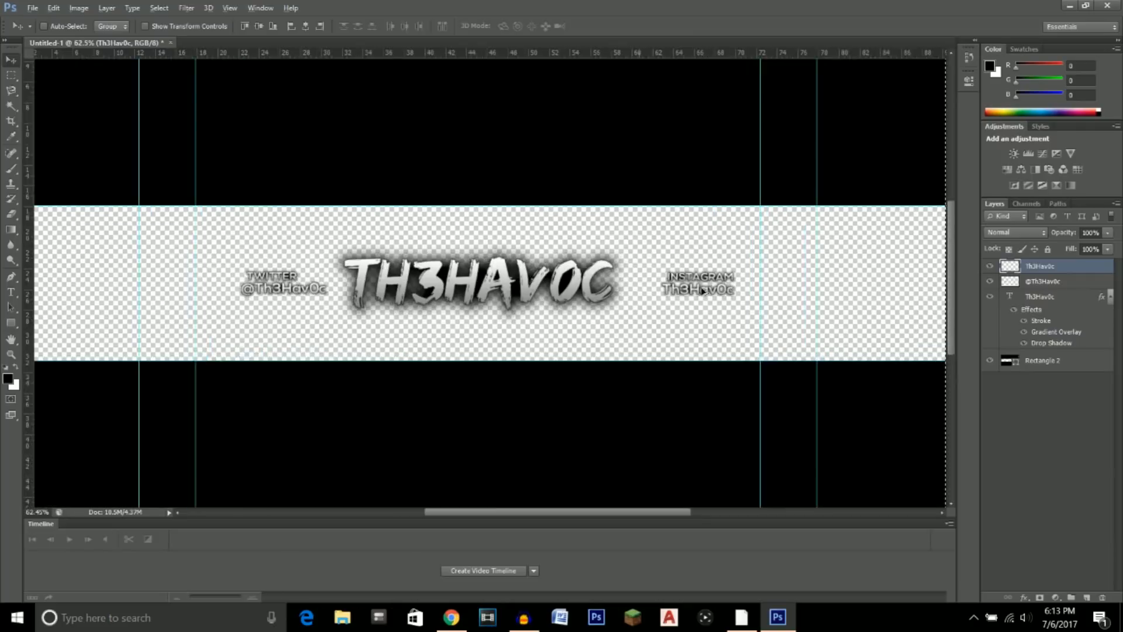
scroll(703, 290, "up", 8)
left_click_drag(699, 277, 711, 272)
scroll(711, 275, "down", 4)
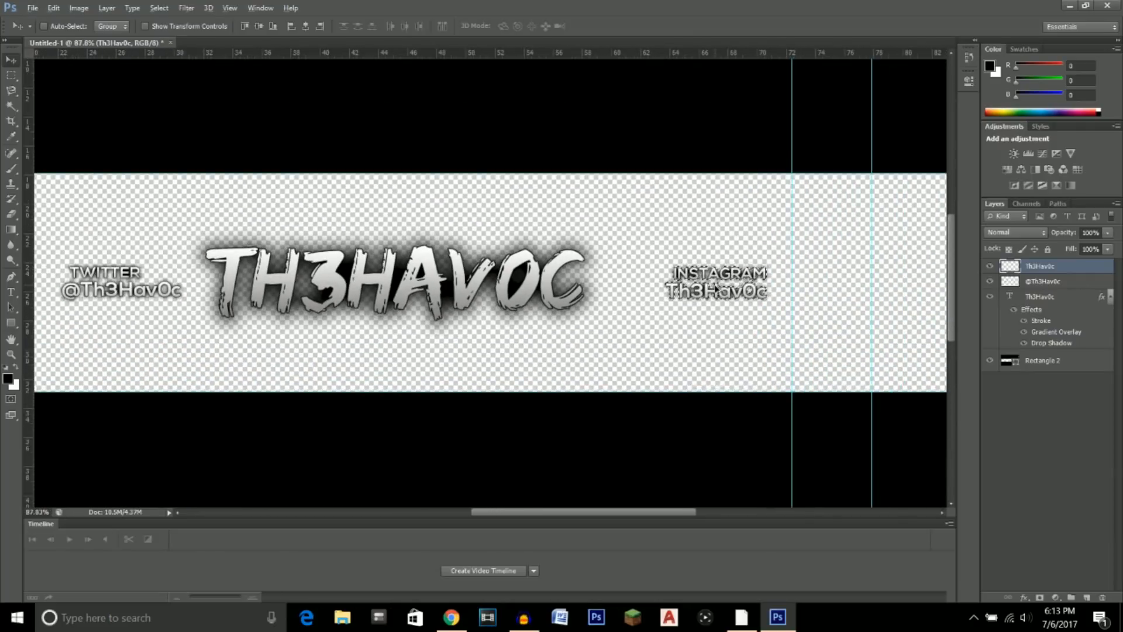
scroll(715, 287, "down", 1)
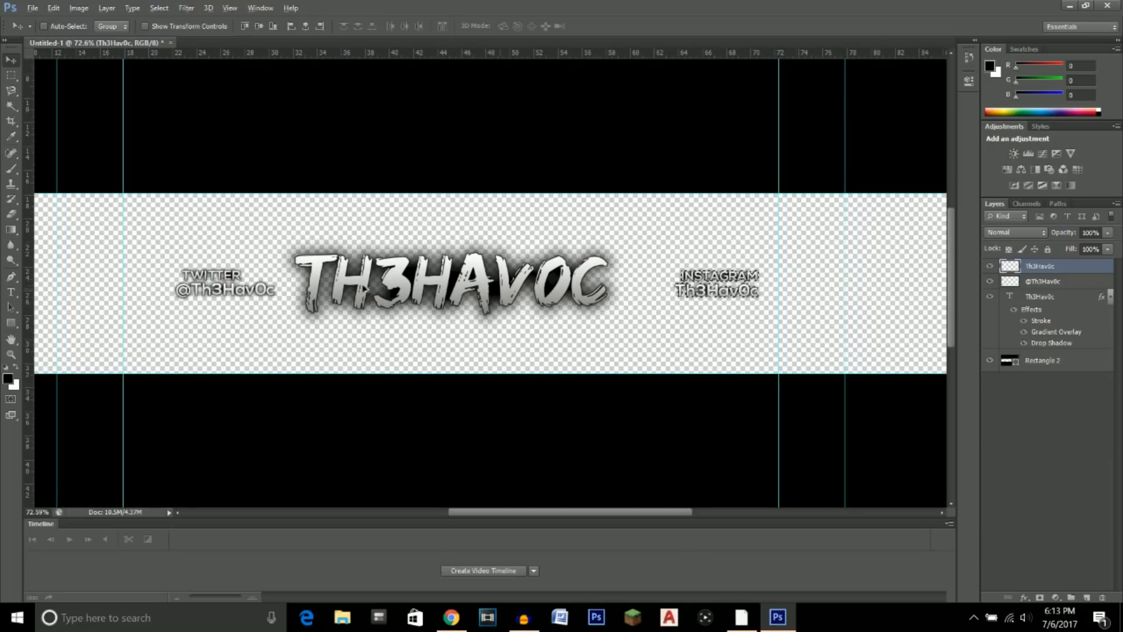
scroll(413, 293, "down", 2)
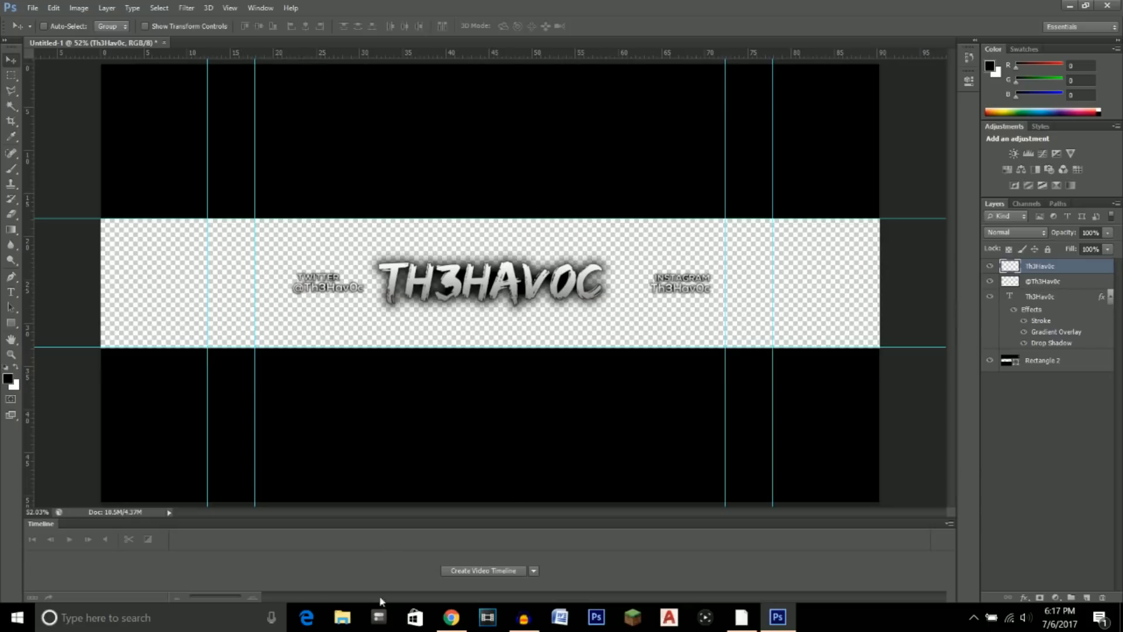
- Switch to Chrome and open the StickPNG transparent Twitter logo from the "twitter logo png" image results
left_click(451, 617)
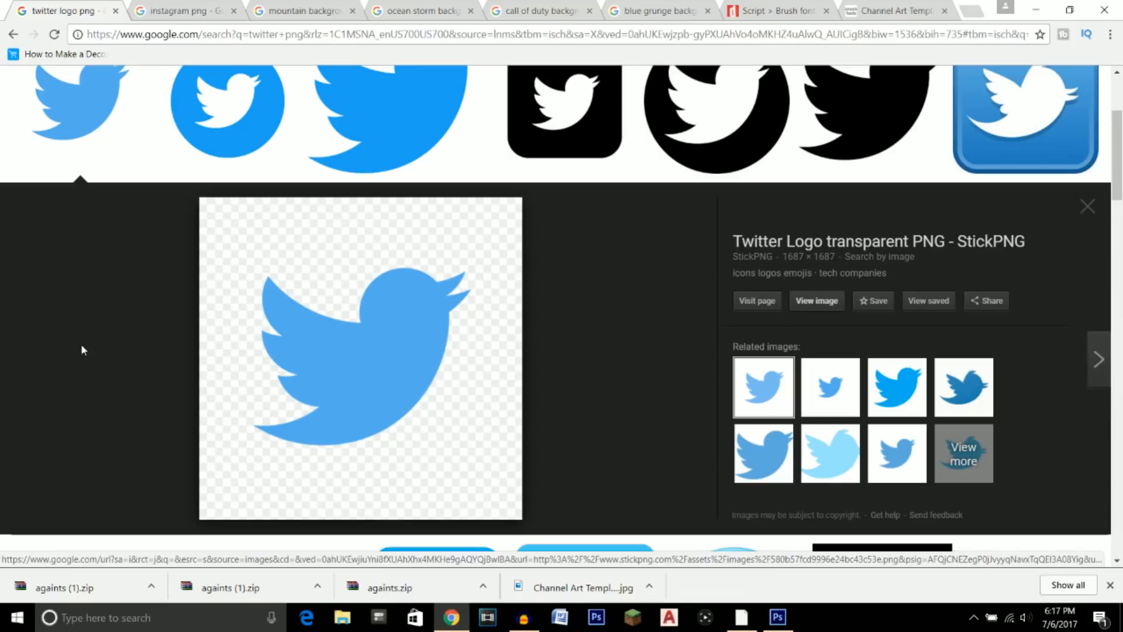
scroll(92, 348, "up", 3)
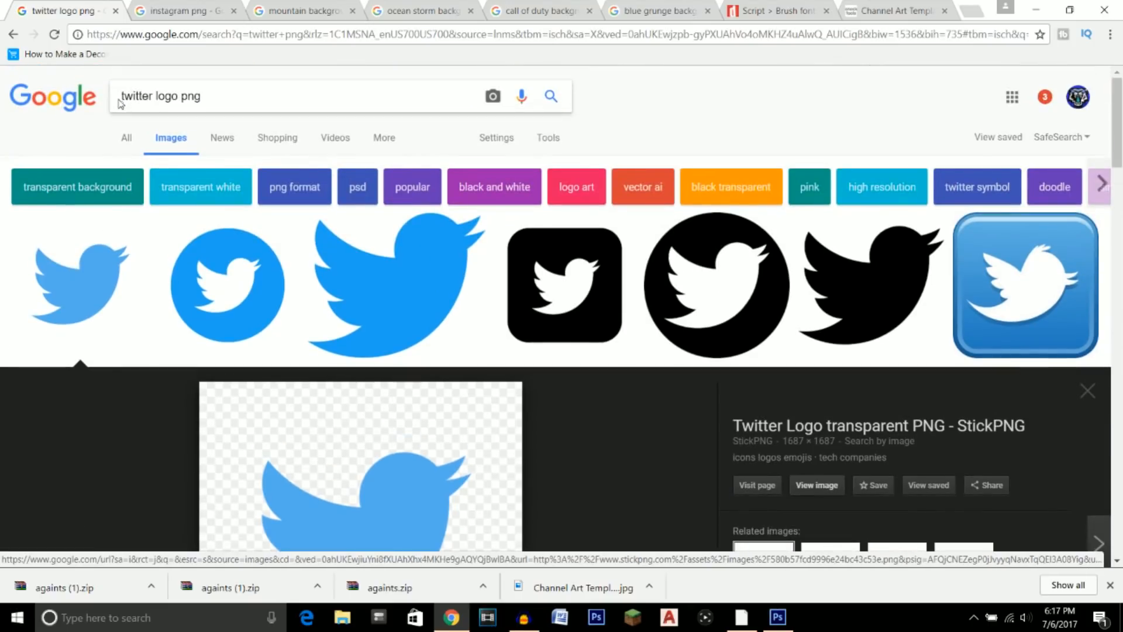
left_click(186, 13)
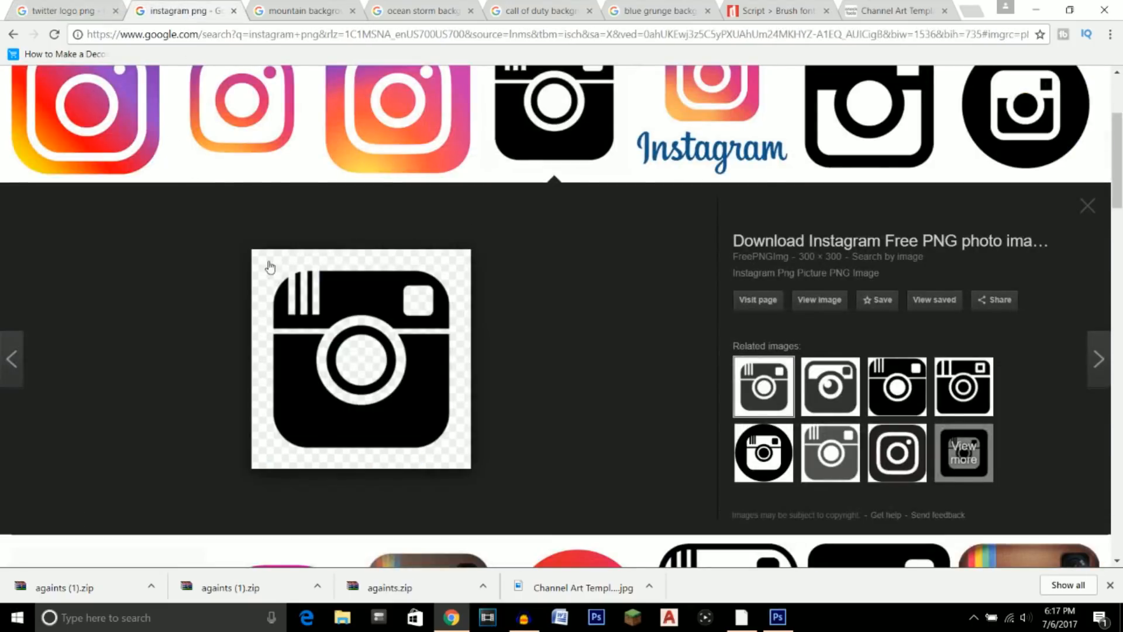
scroll(269, 265, "up", 3)
left_click(81, 6)
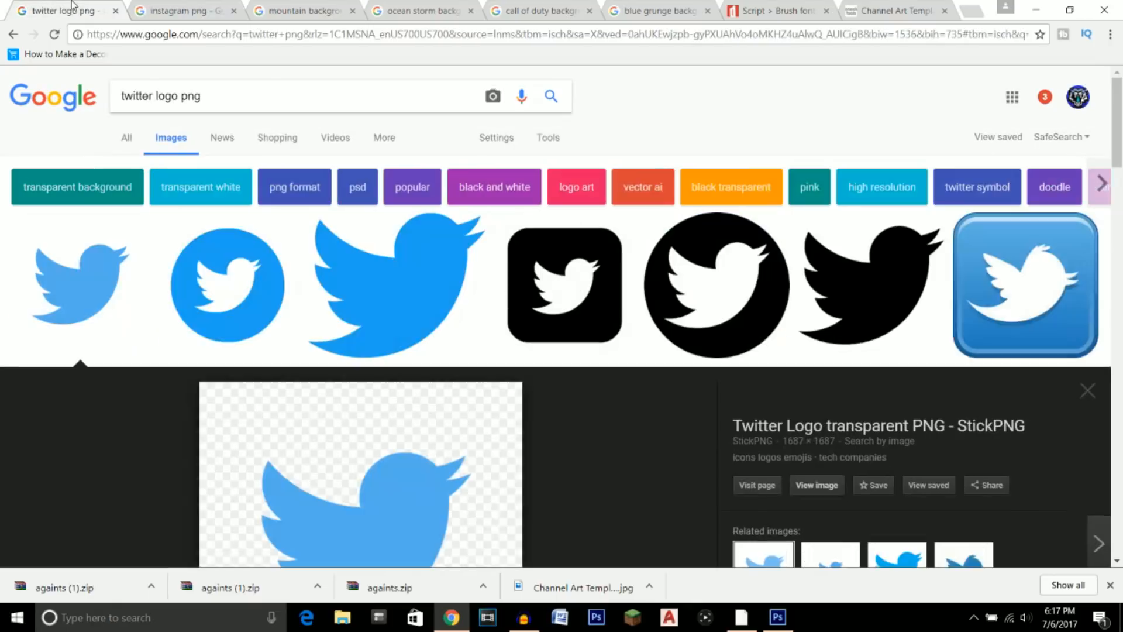
double_click(188, 95)
left_click(629, 93)
scroll(316, 146, "down", 4)
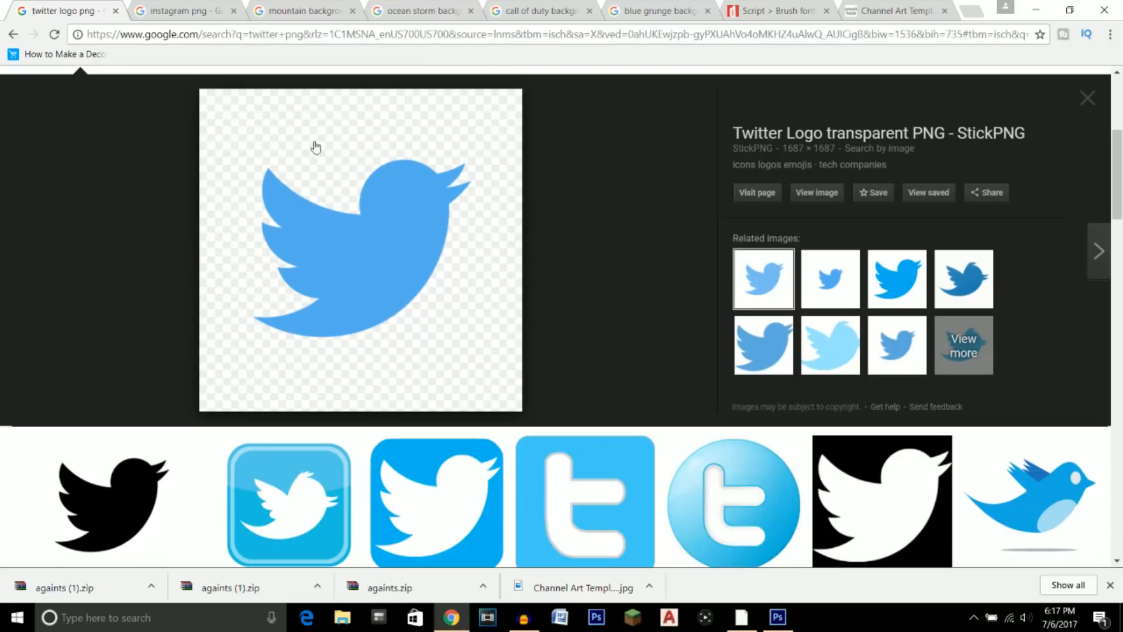
scroll(339, 249, "up", 1)
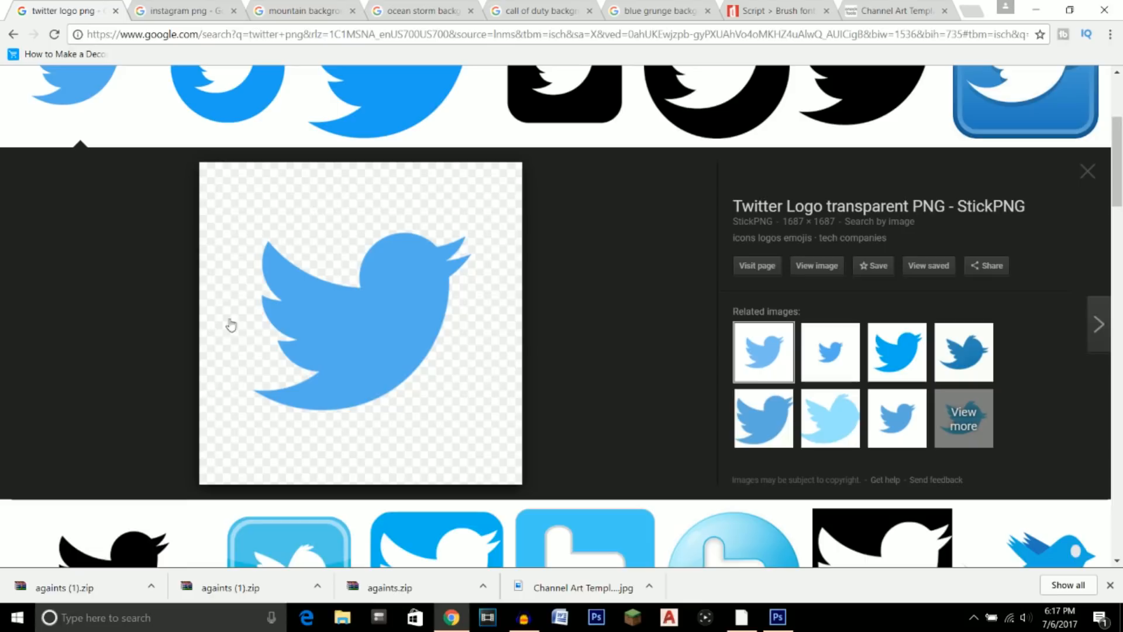
left_click(817, 266)
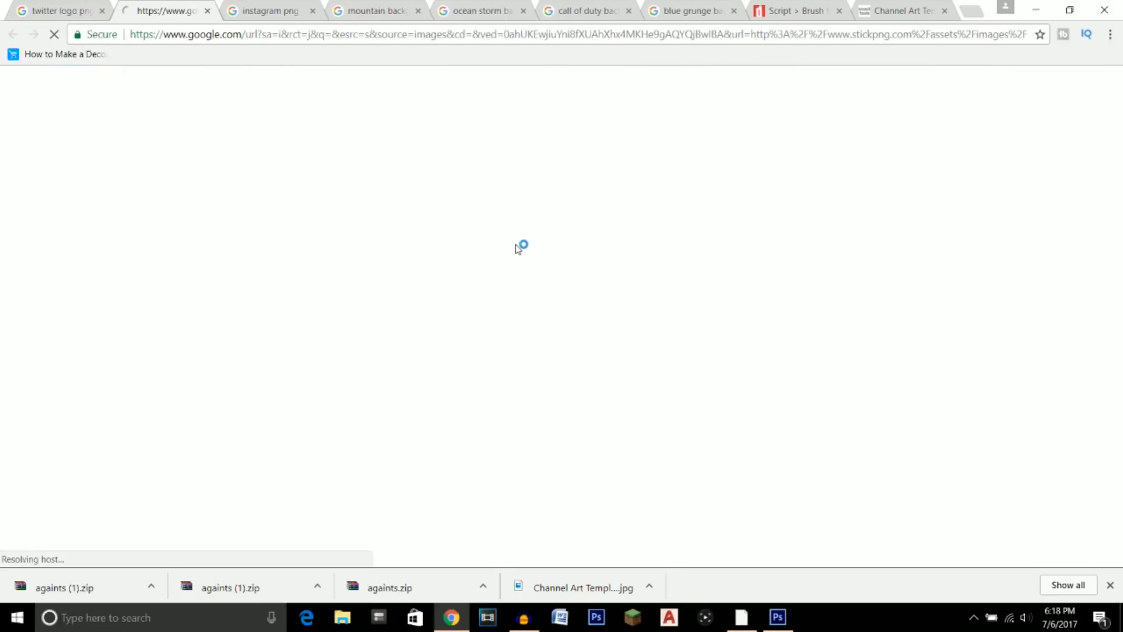
- Open the 1024 × 1024 black transparent Instagram icon from the related images in the "instagram png" results
left_click(272, 11)
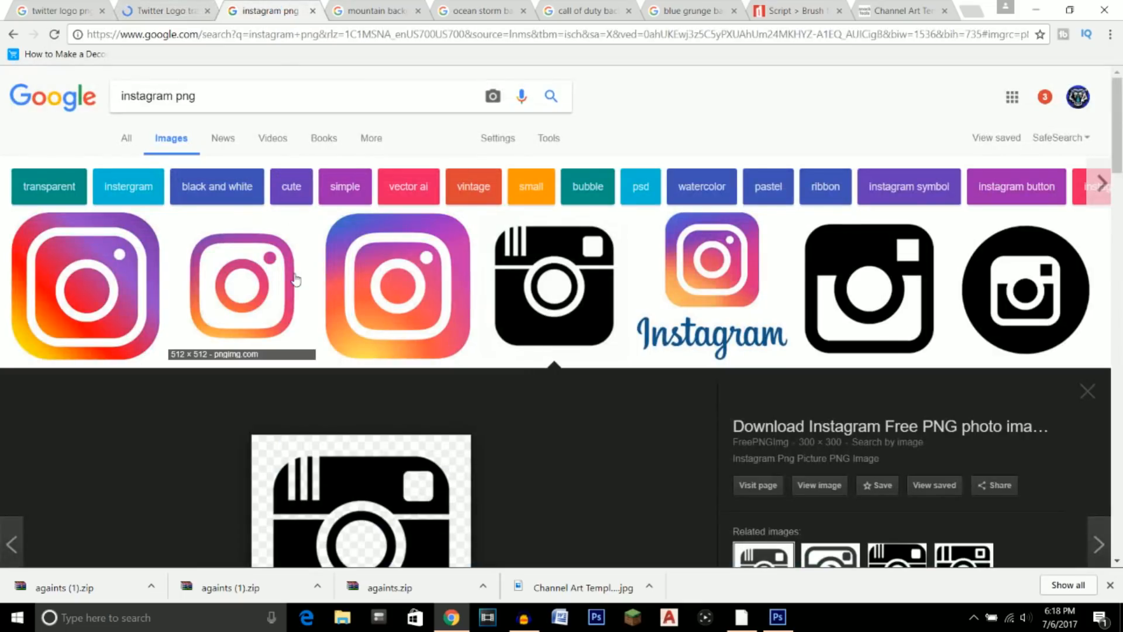
scroll(497, 272, "down", 3)
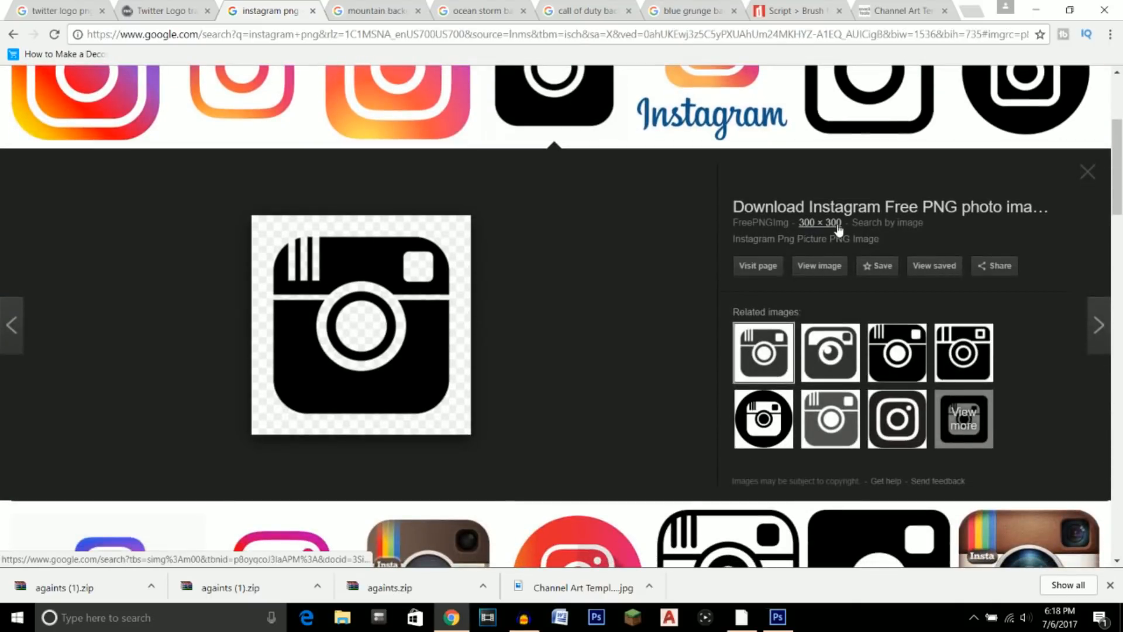
left_click(905, 351)
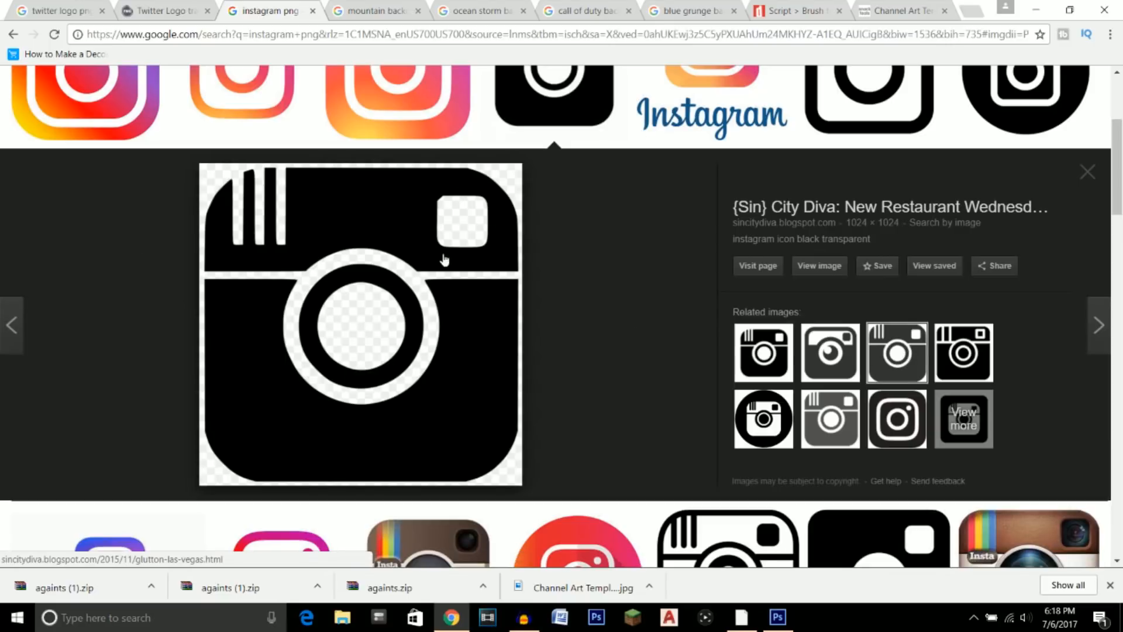
left_click(820, 266)
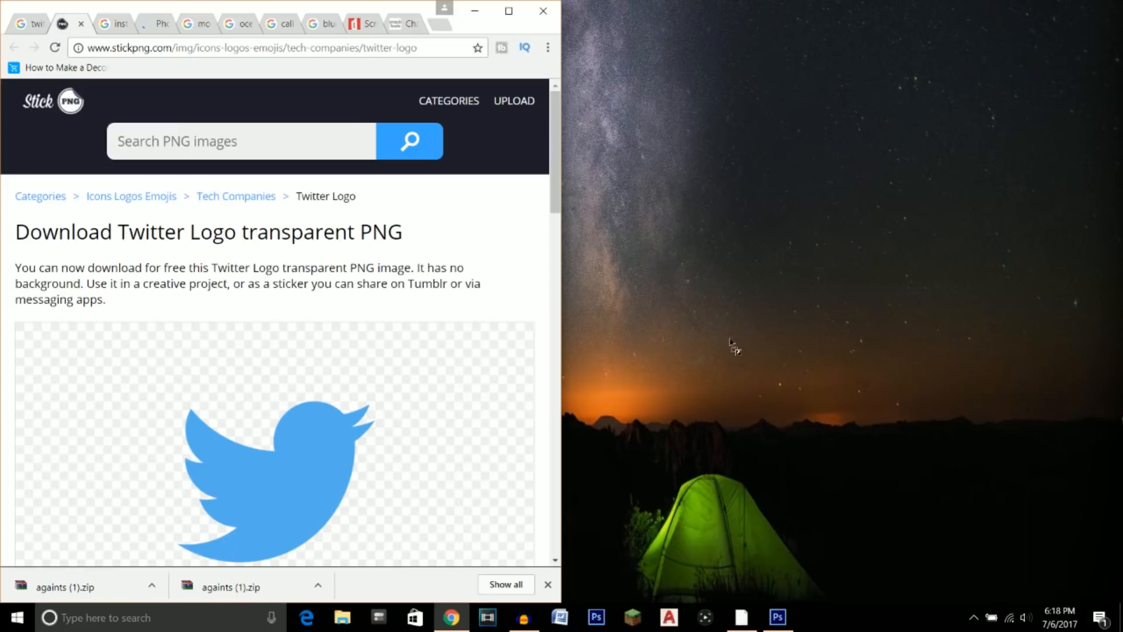
left_click(155, 25)
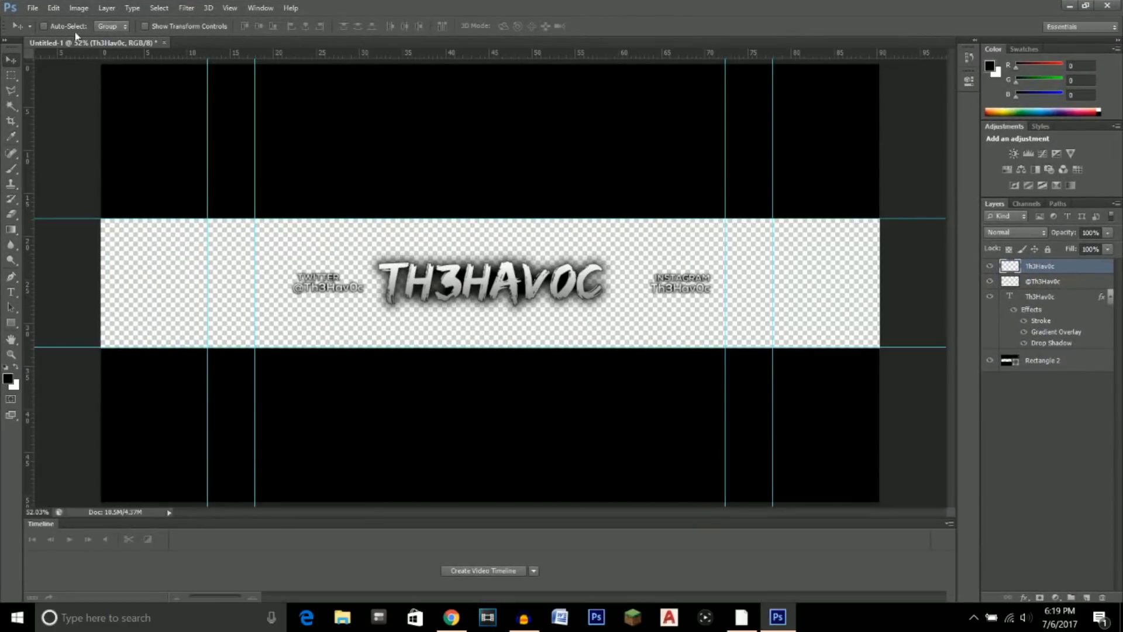
- In Photoshop, place the "Instagram icon" file from the Desktop into the channel art and move it towards the INSTAGRAM text
left_click(33, 9)
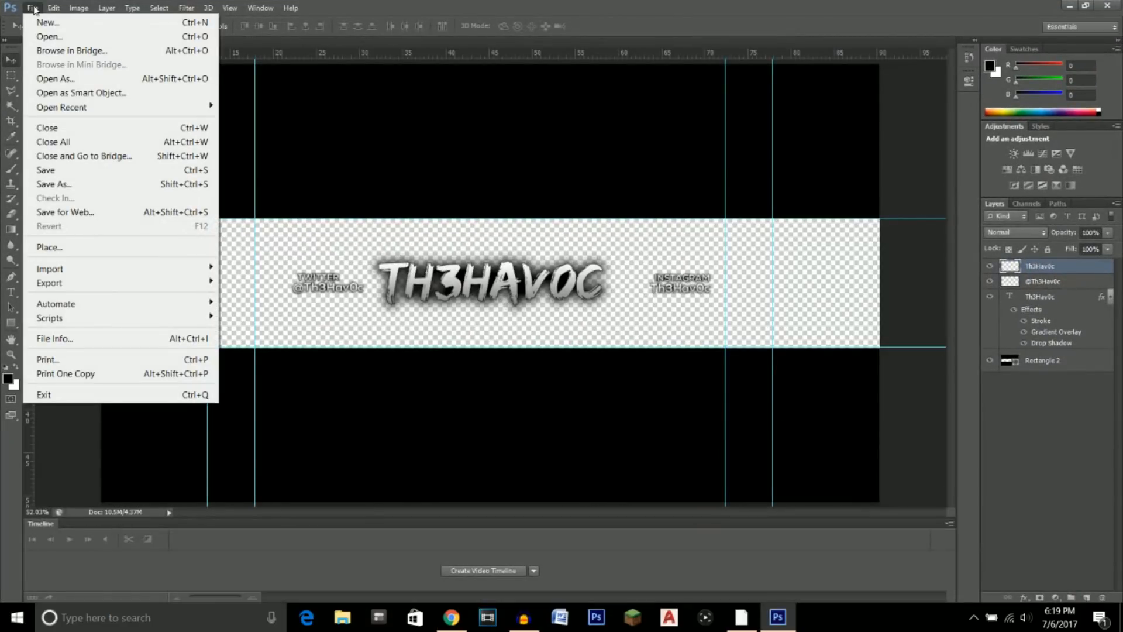
left_click(53, 250)
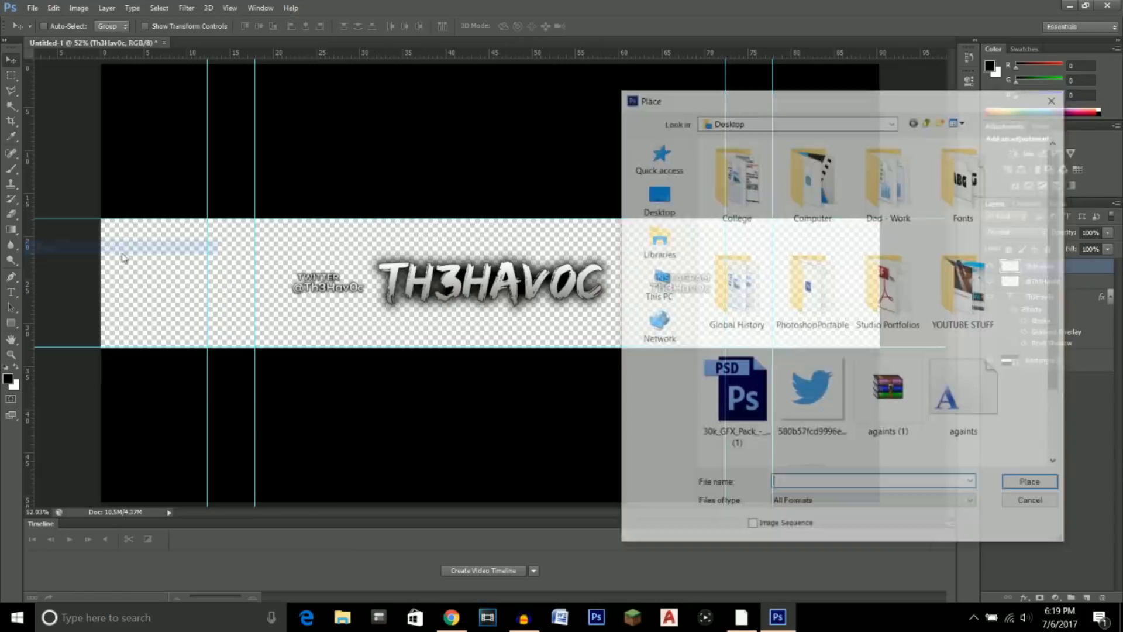
left_click(811, 426)
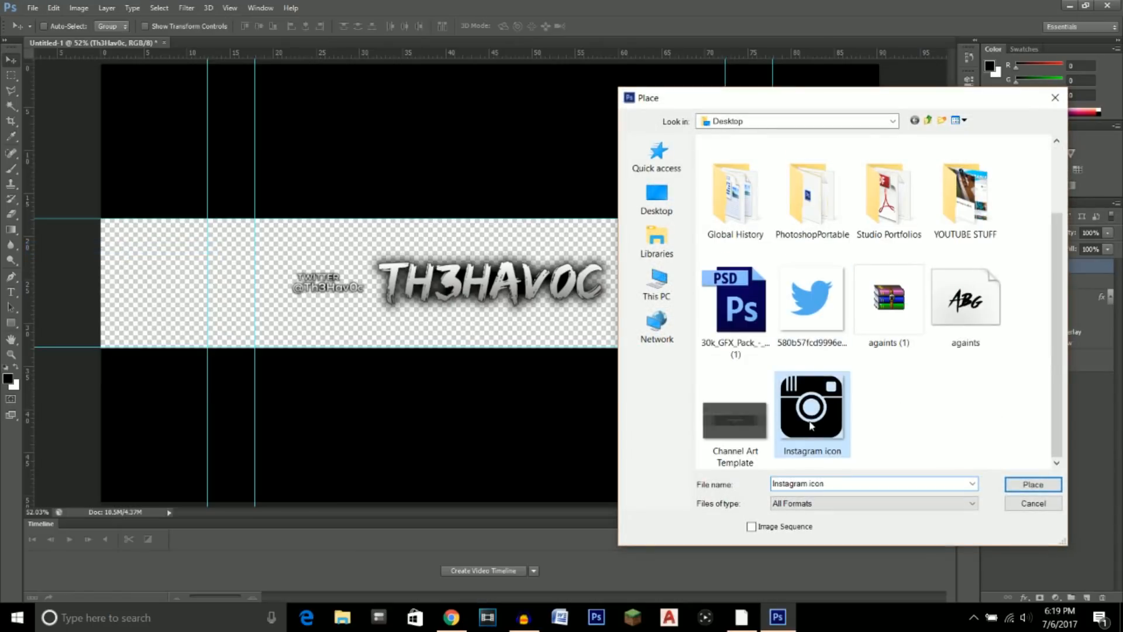
left_click(1018, 483)
left_click_drag(628, 297, 739, 292)
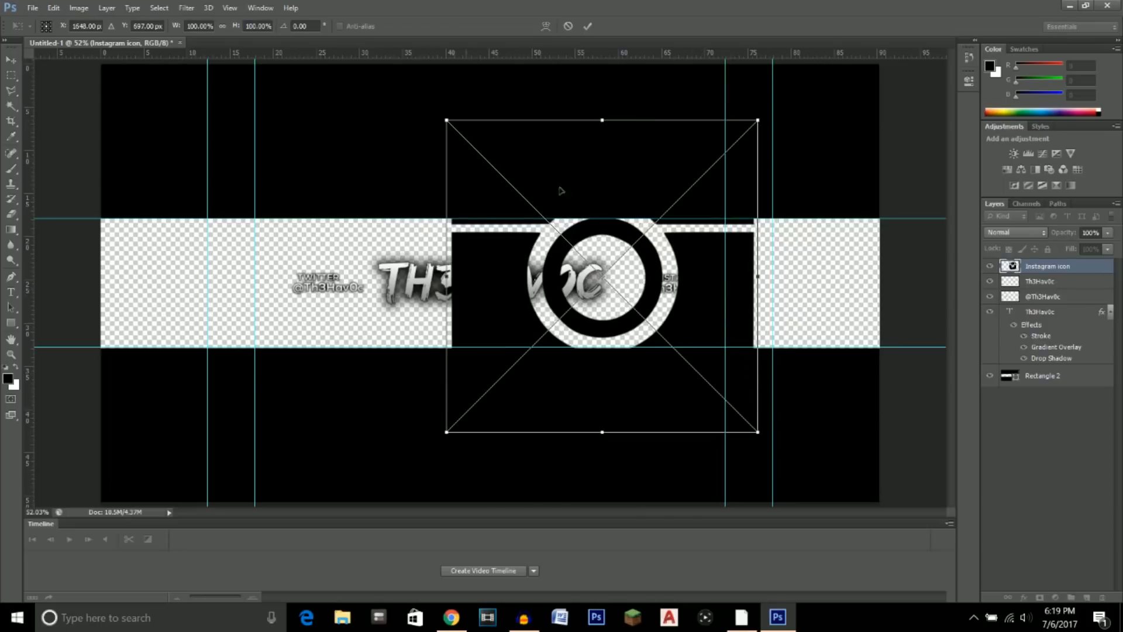
- Scale the Instagram icon down to 7.42% beside the INSTAGRAM text, between it and the title, and commit the placement
scroll(560, 190, "up", 3)
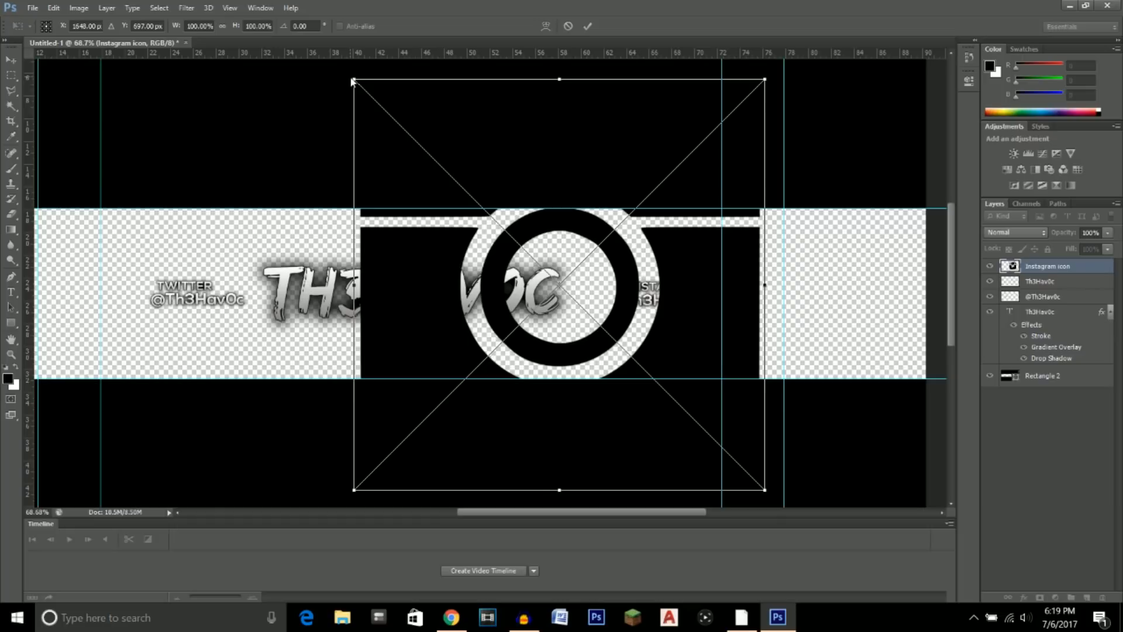
left_click_drag(351, 78, 575, 271)
key("ctrl+plus")
scroll(663, 299, "up", 3)
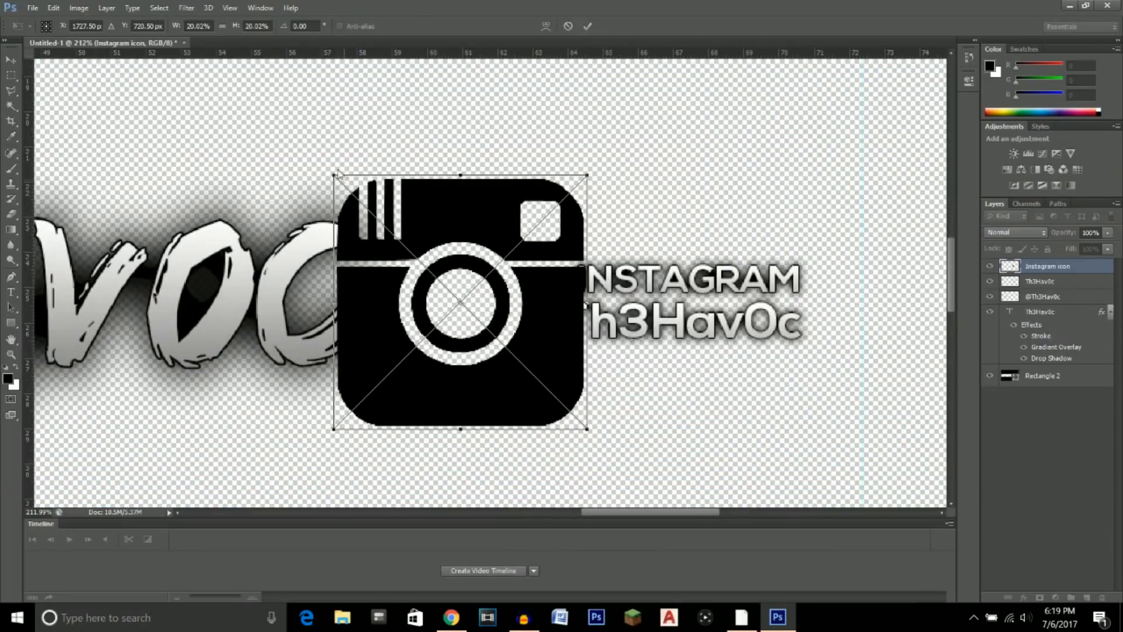
left_click_drag(332, 174, 493, 267)
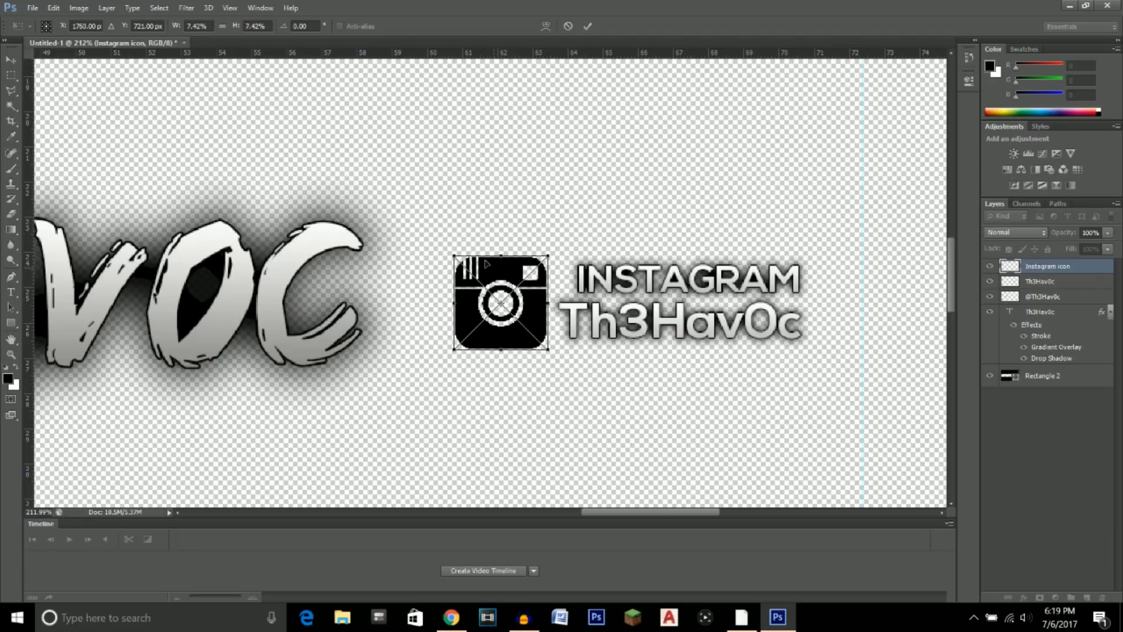
left_click(10, 59)
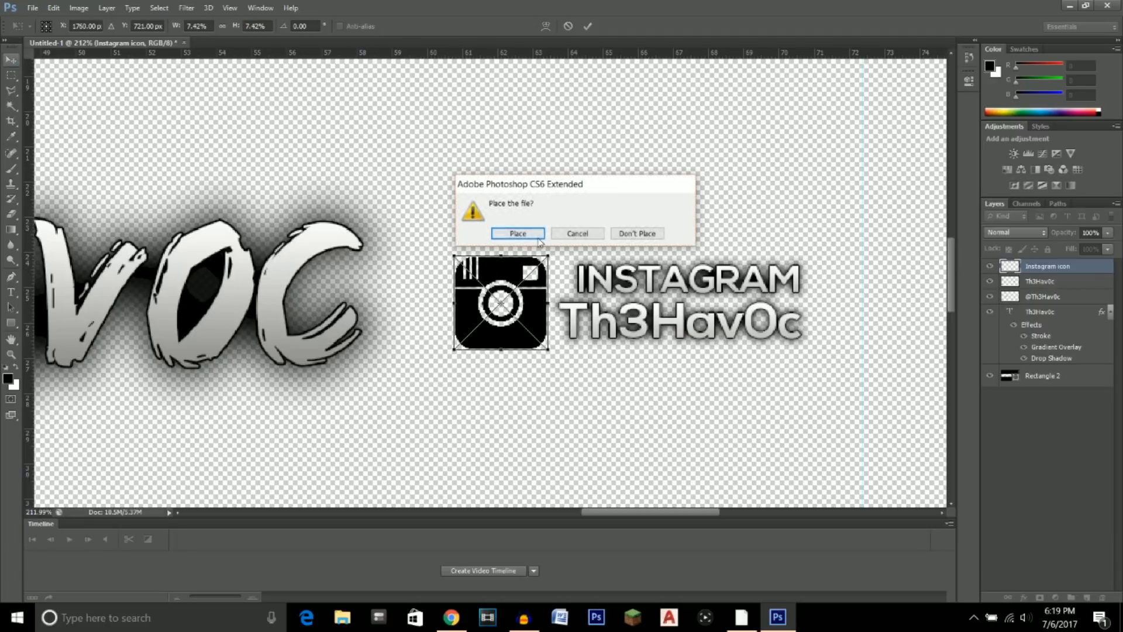
left_click(519, 300)
- Align the Instagram icon layer to the full-canvas selection by vertical centers
left_click(78, 9)
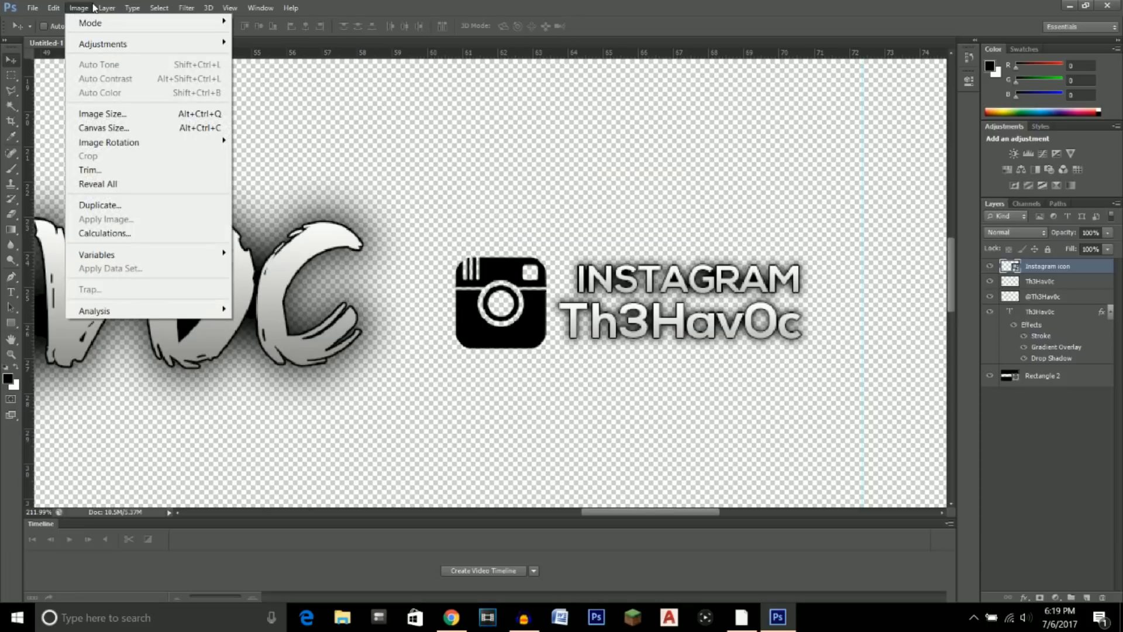
left_click(94, 8)
left_click(106, 8)
left_click(106, 8)
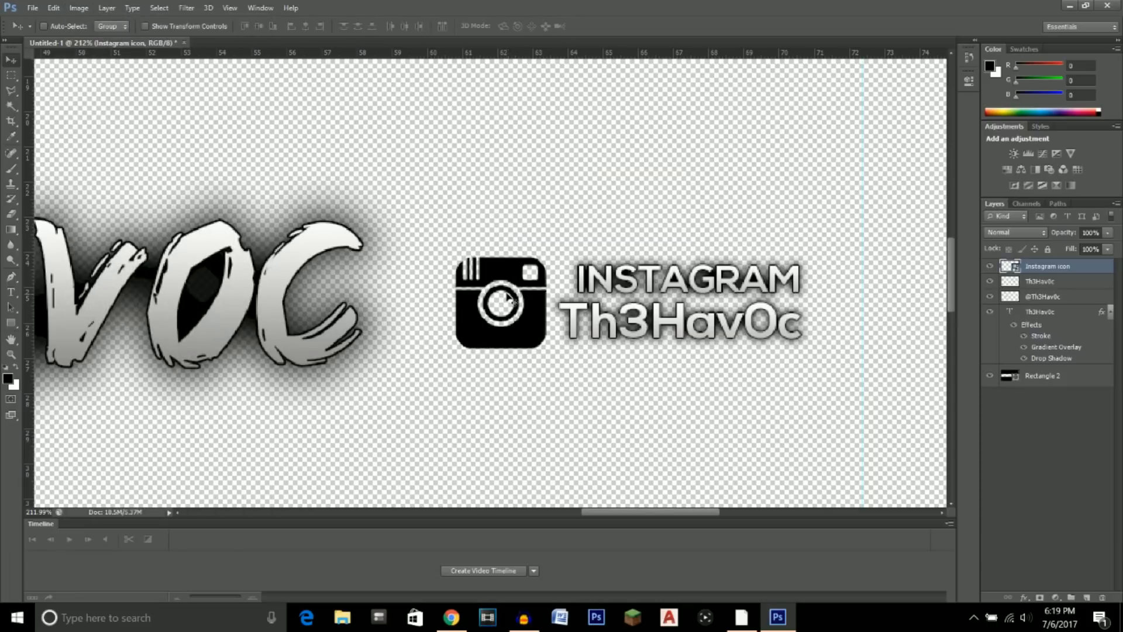
left_click(77, 7)
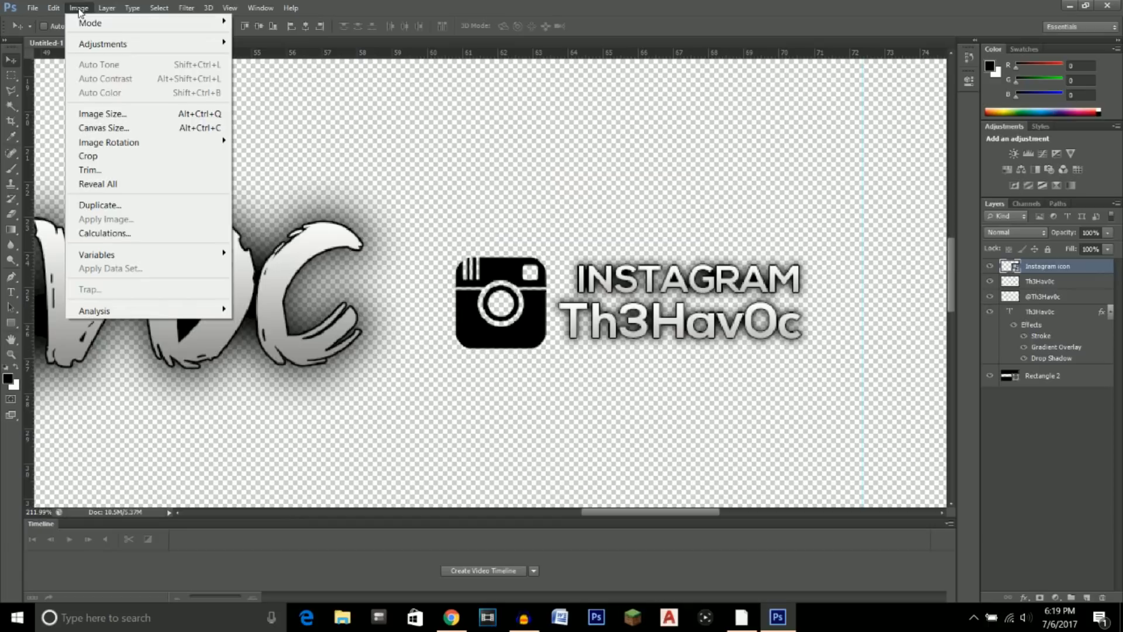
mouse_move(185, 373)
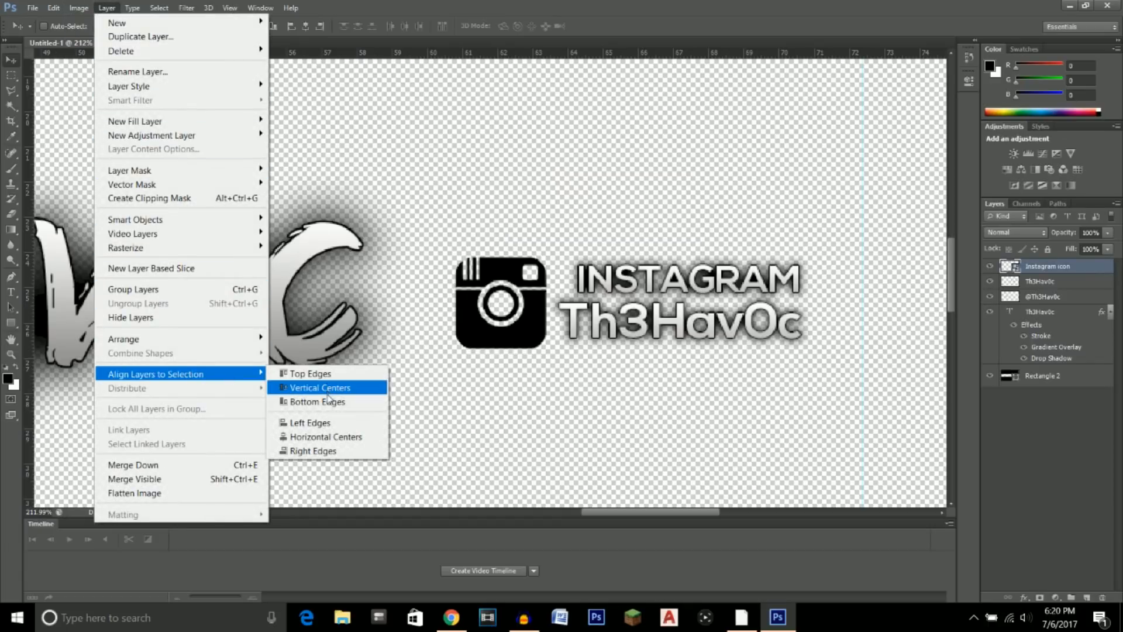
left_click(326, 389)
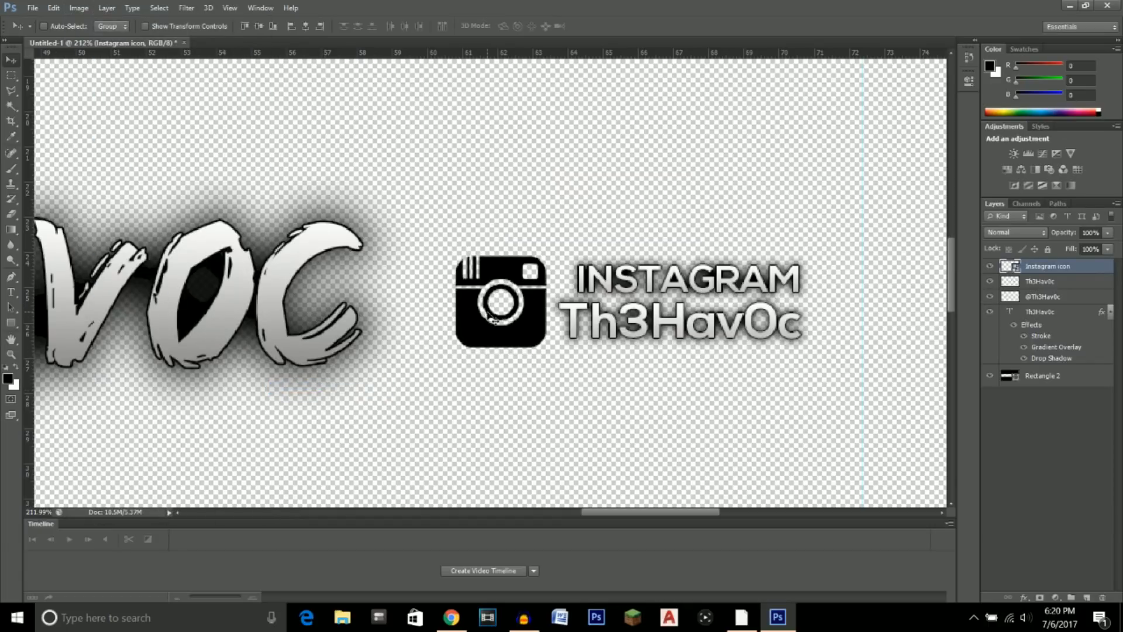
- Add a 1 px black outside Stroke to the Instagram icon layer
right_click(1054, 266)
left_click(919, 124)
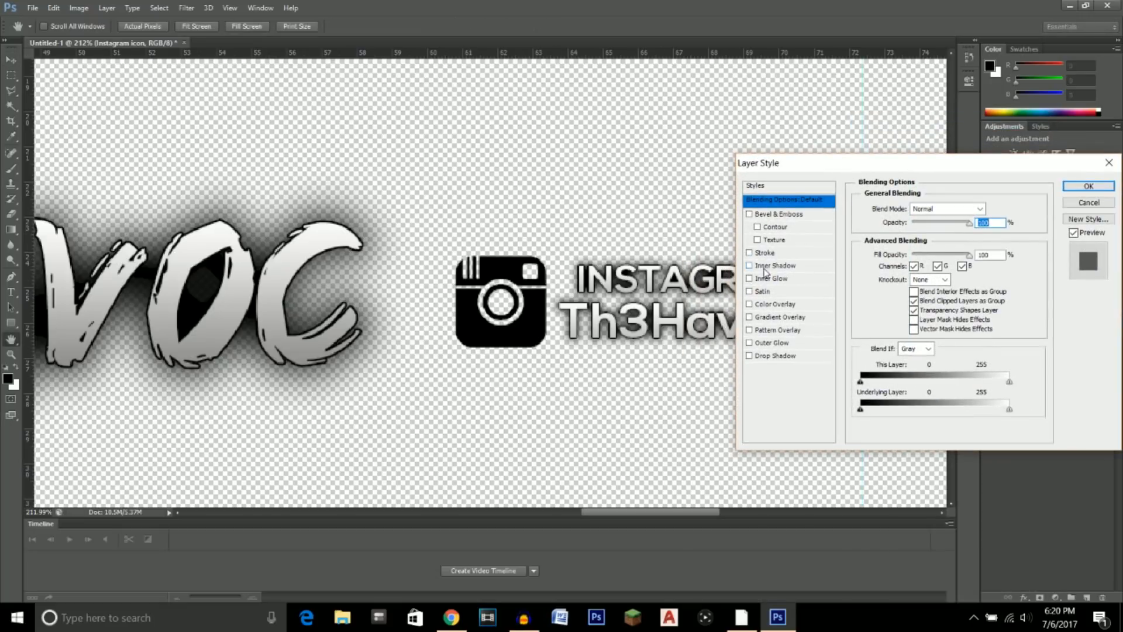
left_click(749, 252)
left_click(764, 254)
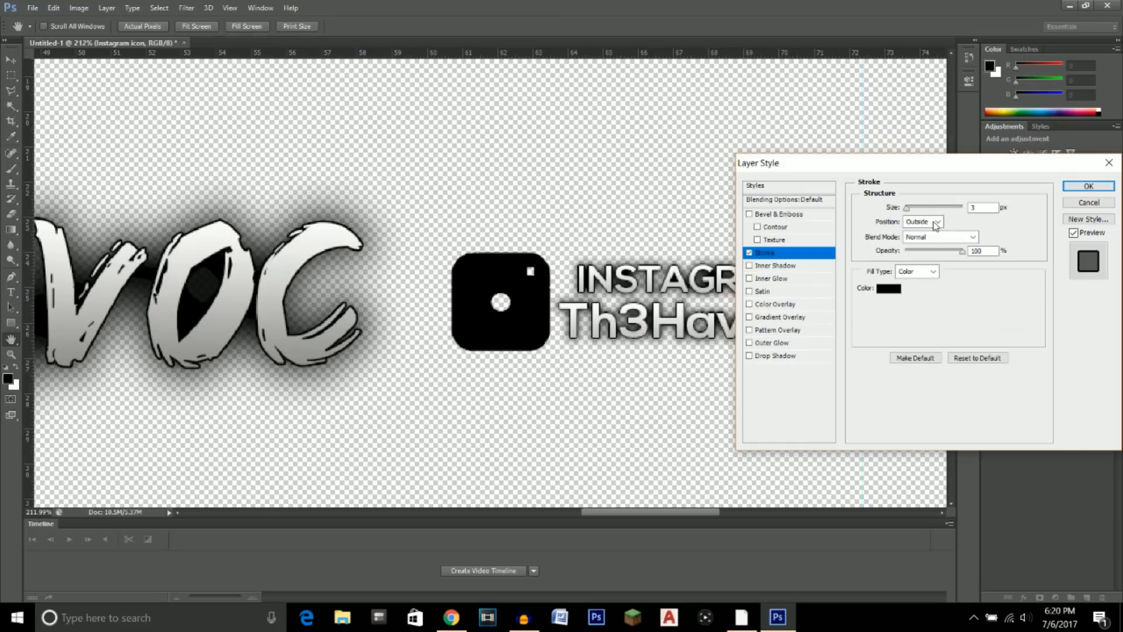
type("1")
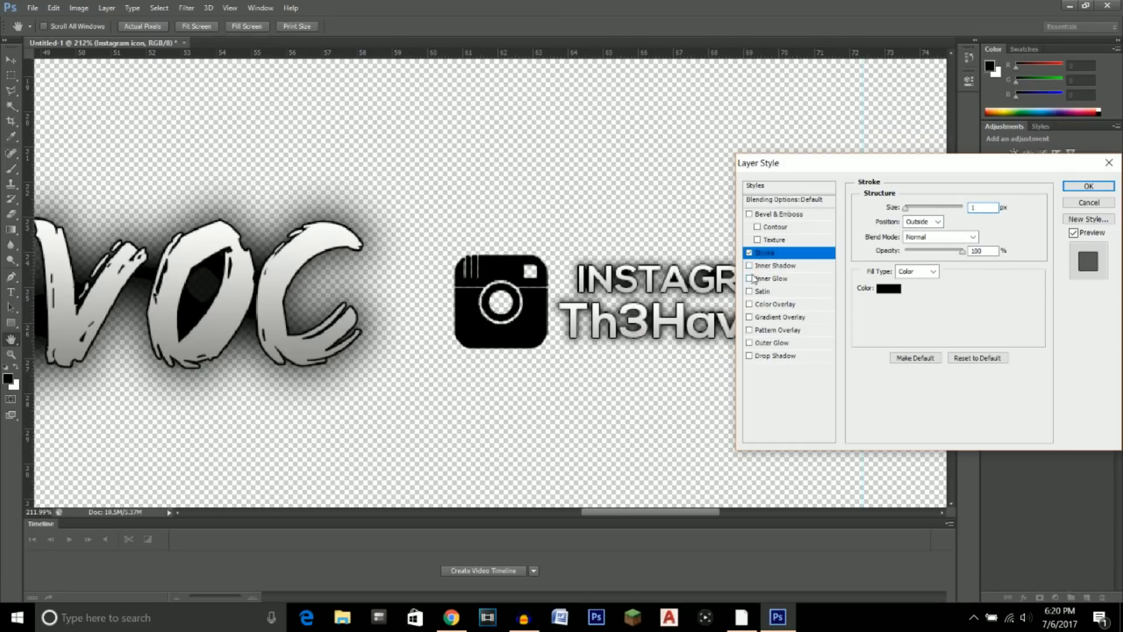
- Add a linear Gradient Overlay to the Instagram icon, changing the black stop to light grey (RGB 190, 189, 189) and keeping the white stop
left_click(750, 317)
left_click(768, 318)
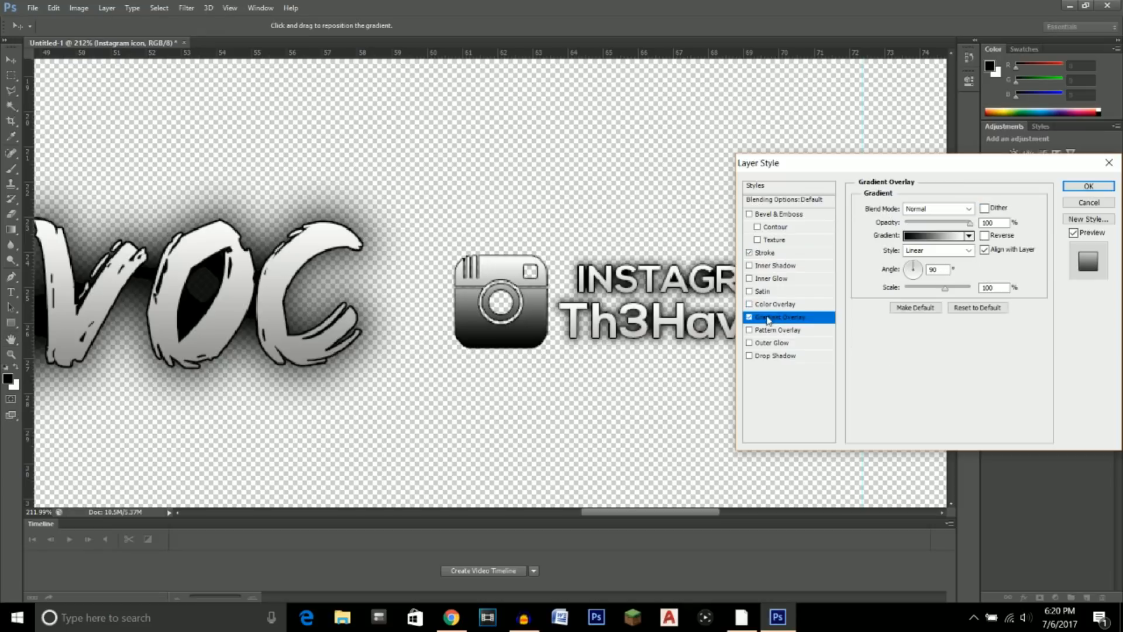
left_click(914, 237)
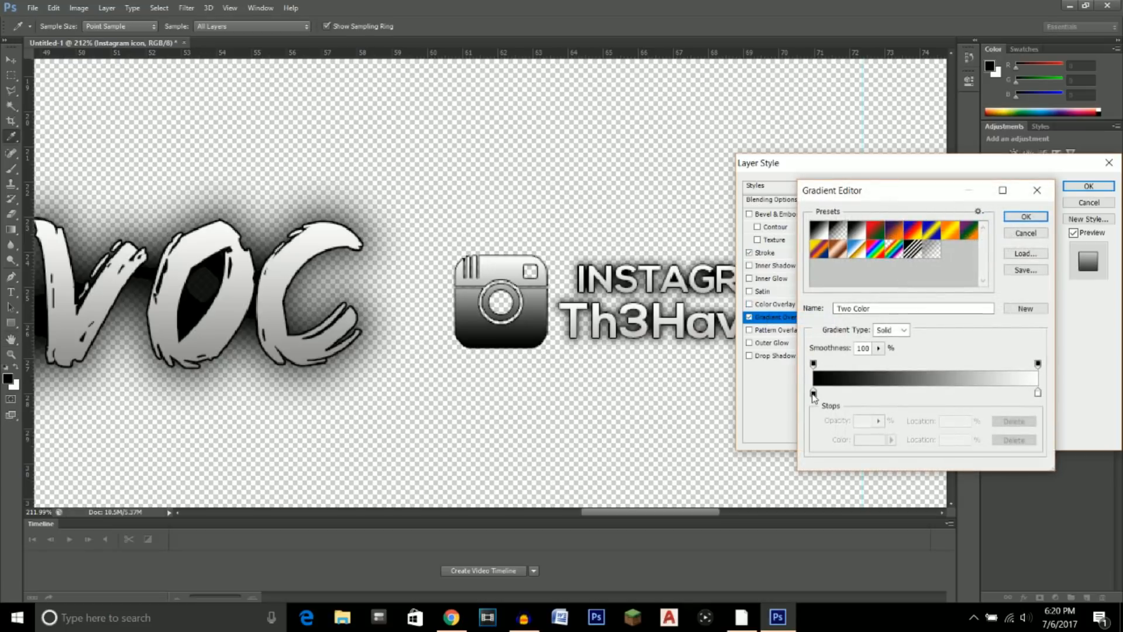
left_click(813, 392)
double_click(813, 392)
mouse_move(777, 260)
left_mouse_down()
mouse_move(773, 216)
mouse_move(772, 283)
mouse_move(772, 248)
left_mouse_up()
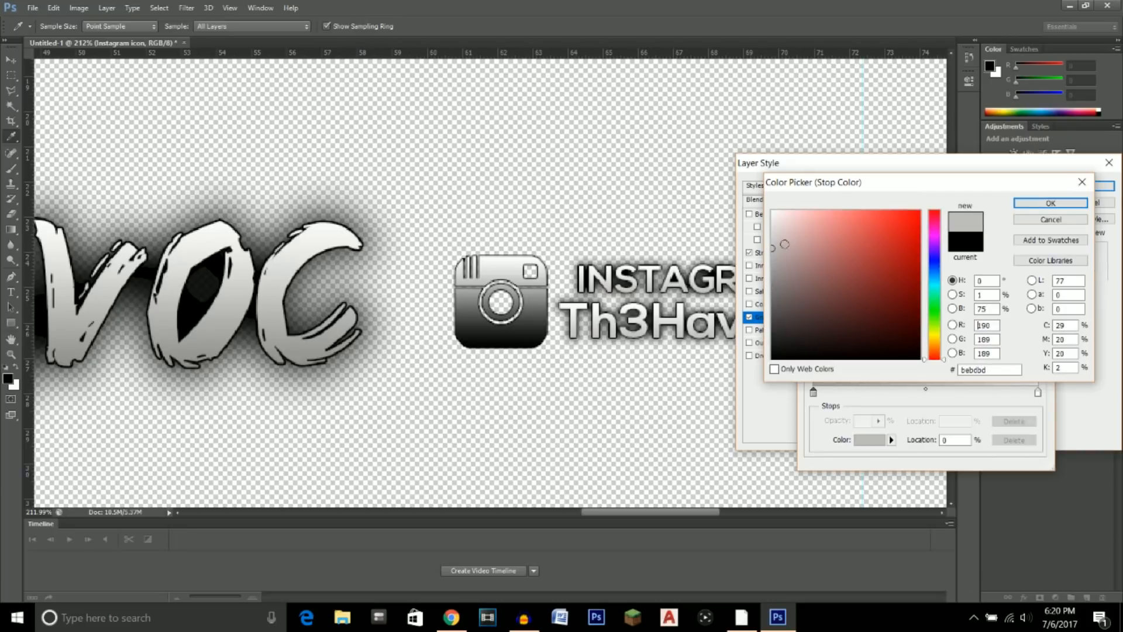
left_click(1051, 203)
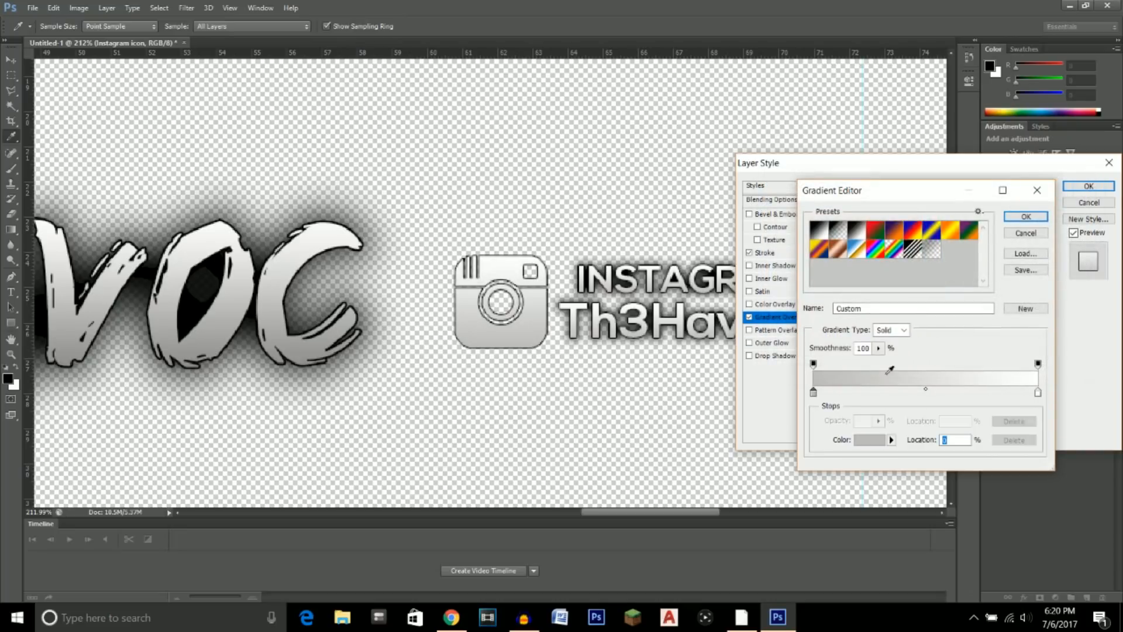
left_click(1026, 216)
- Add a Drop Shadow to the Instagram icon with 100% opacity, 0 px distance, 25% spread and 10 px size, and apply the layer style
left_click(761, 357)
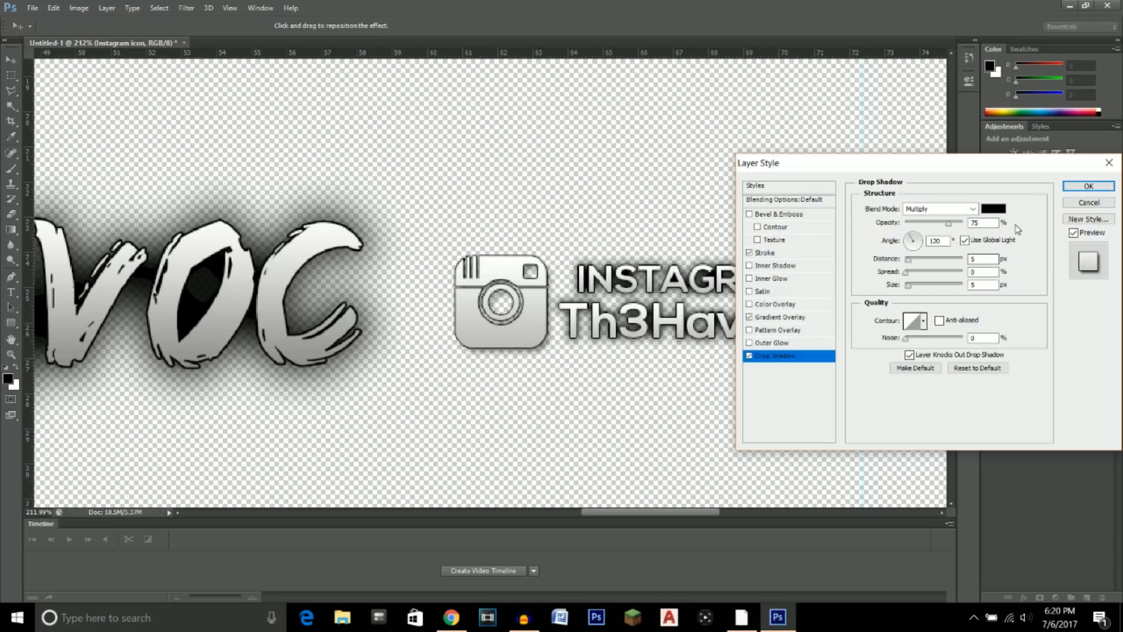
left_click_drag(955, 229, 965, 228)
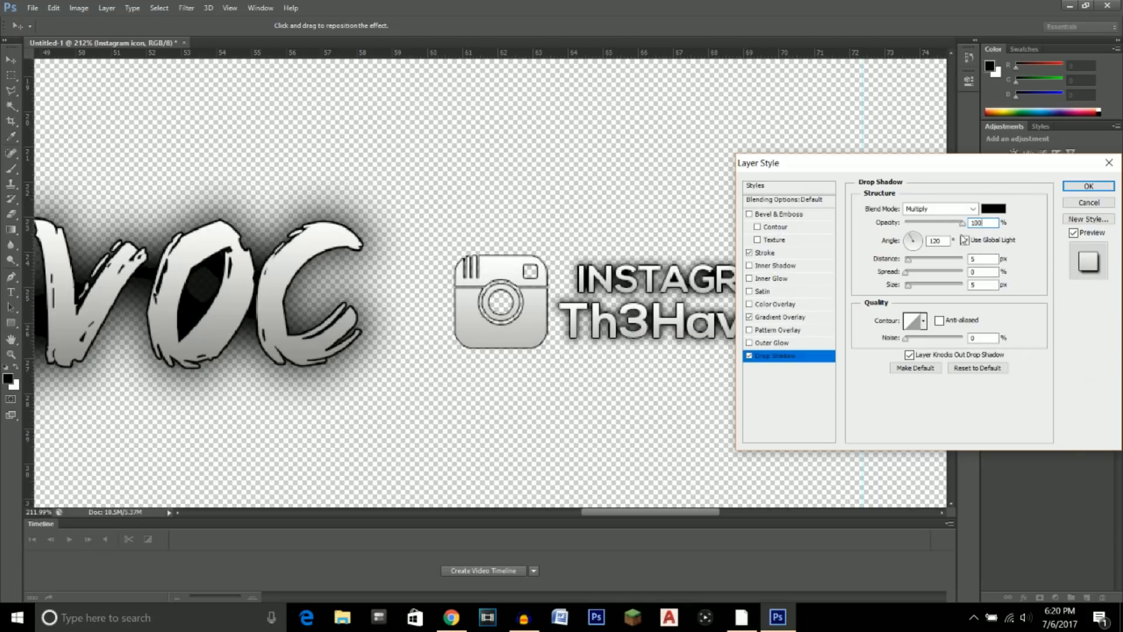
type("0")
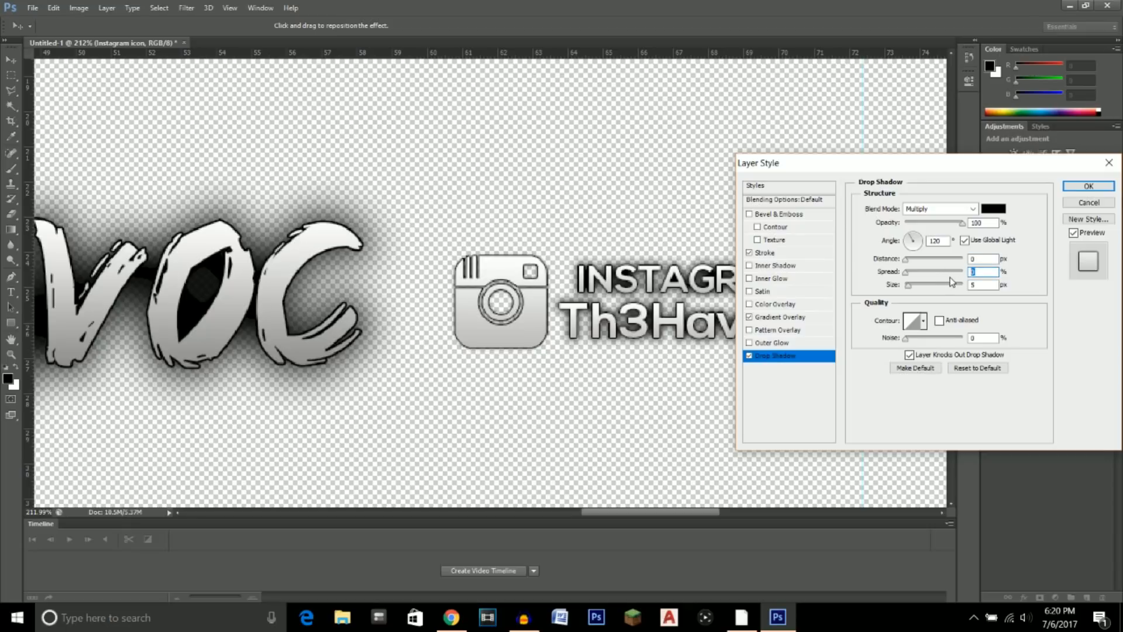
type("25")
key("Tab")
type("10")
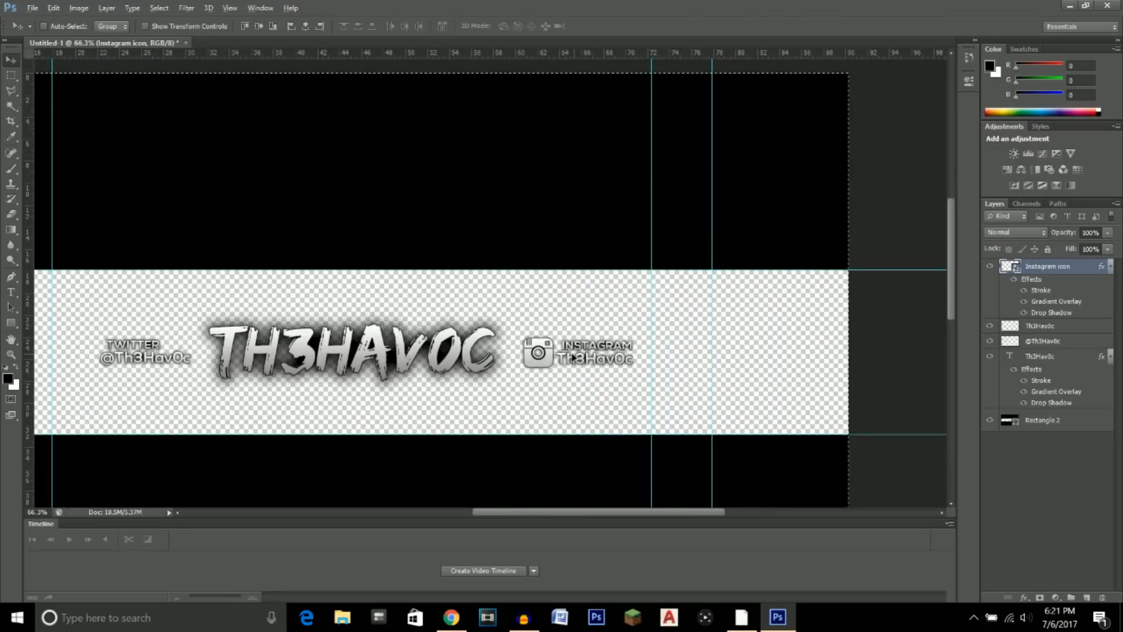
- Place the blue Twitter bird file "580b57fcd9996e24bc43c53e" from the Desktop into the channel art
scroll(144, 367, "up", 4, "alt")
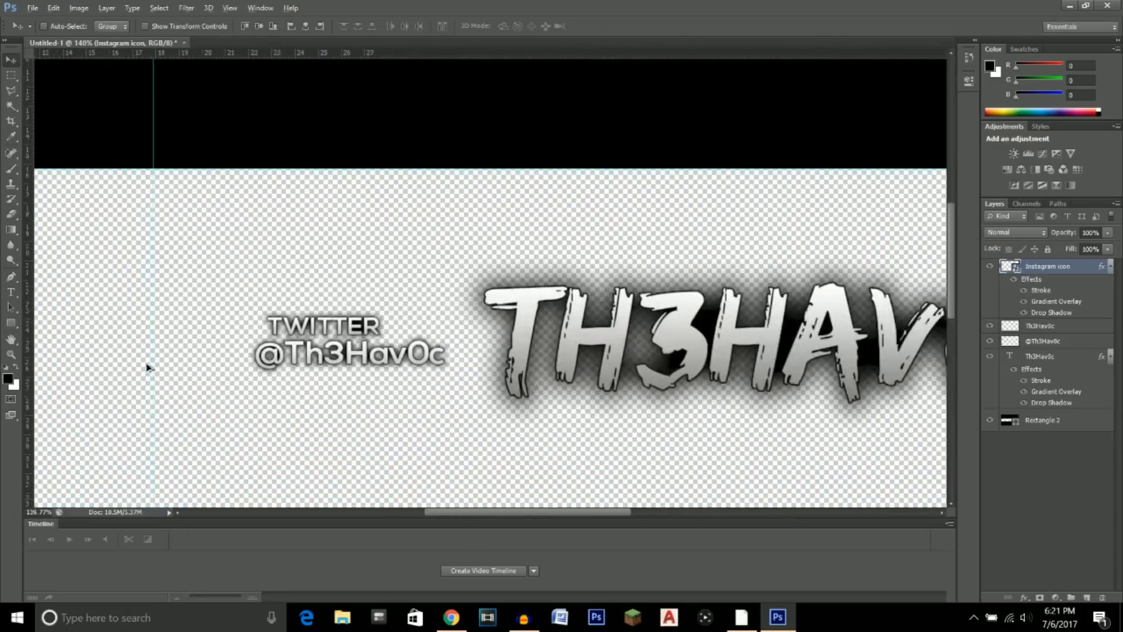
left_click(34, 8)
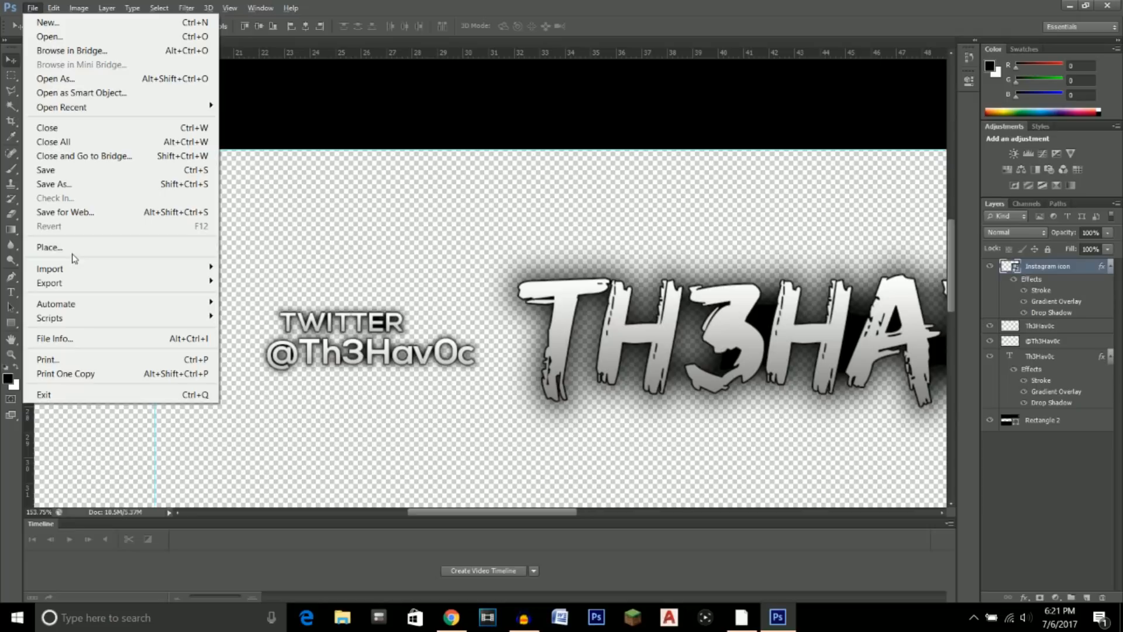
left_click(59, 247)
left_click(821, 401)
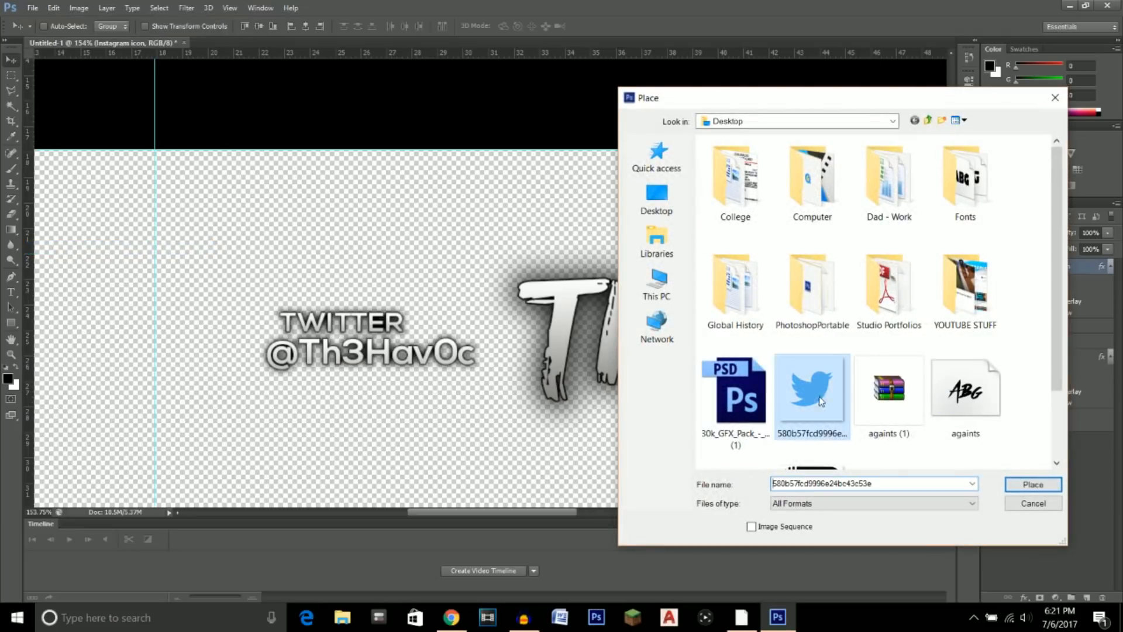
left_click(1034, 485)
scroll(354, 313, "down", 3, "alt")
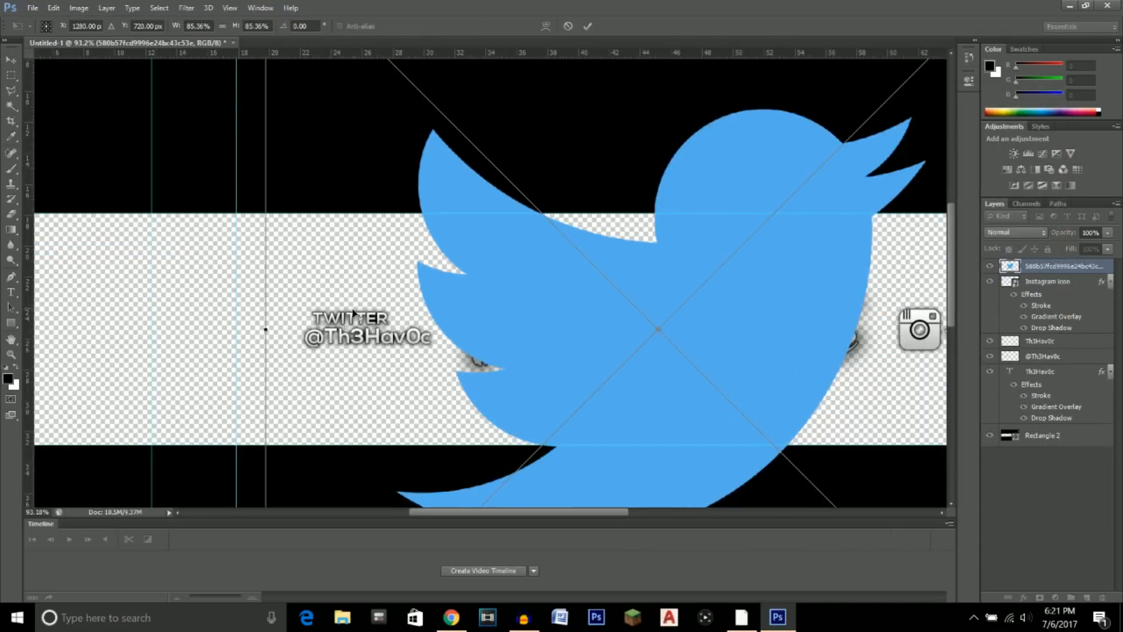
scroll(354, 314, "down", 3, "alt")
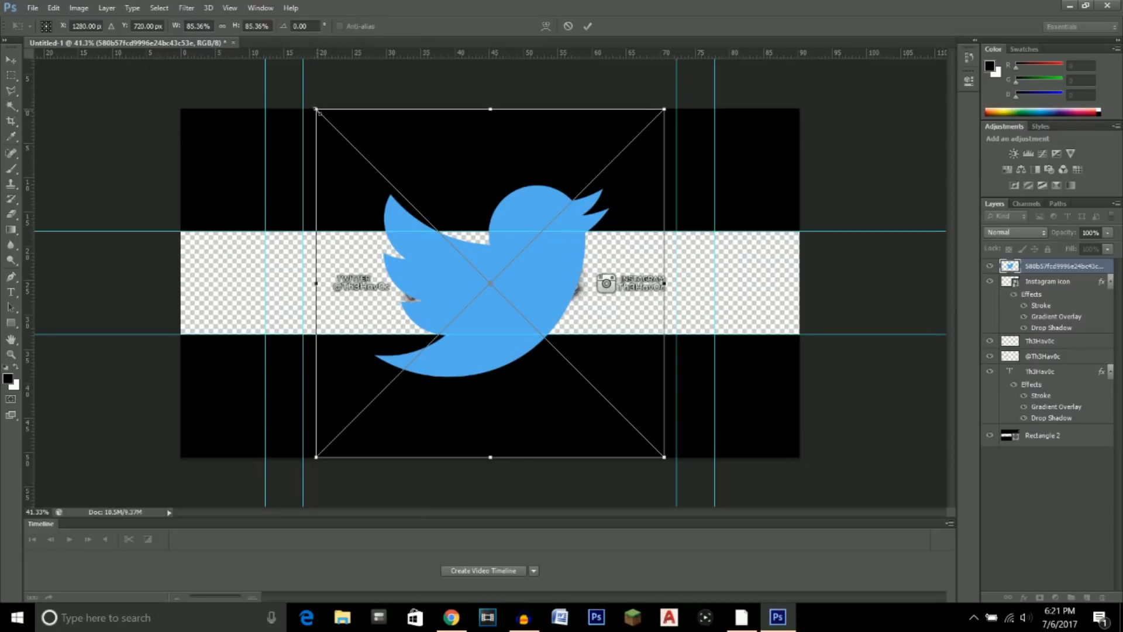
- Scale the Twitter bird proportionally down to 8.06% over the Instagram icon to match its size
left_click_drag(315, 107, 626, 415)
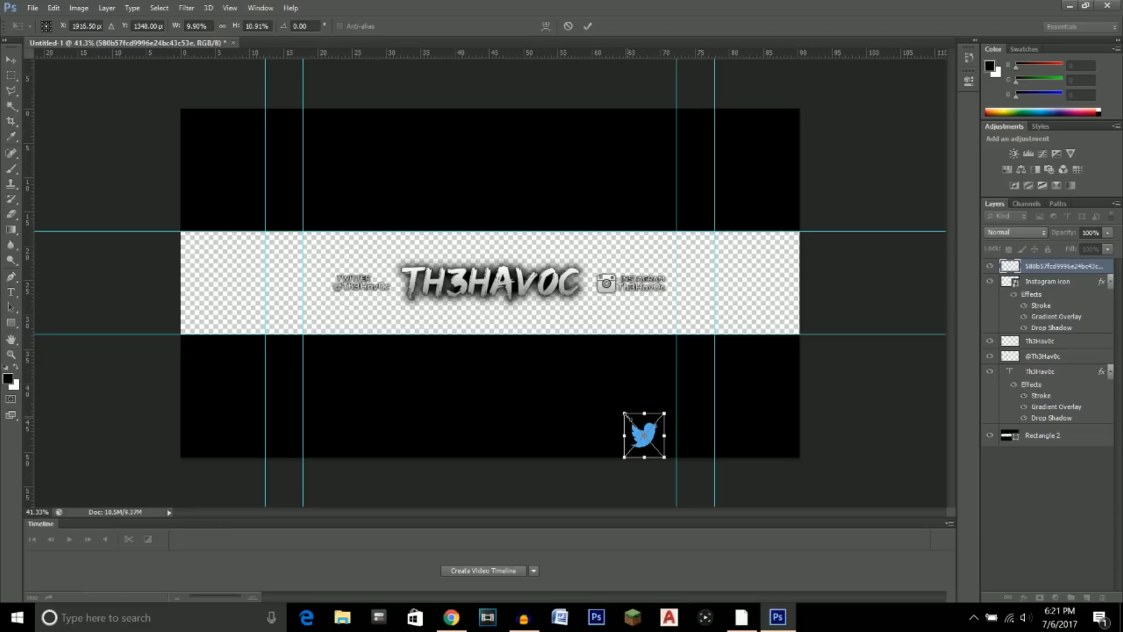
key("ctrl+z")
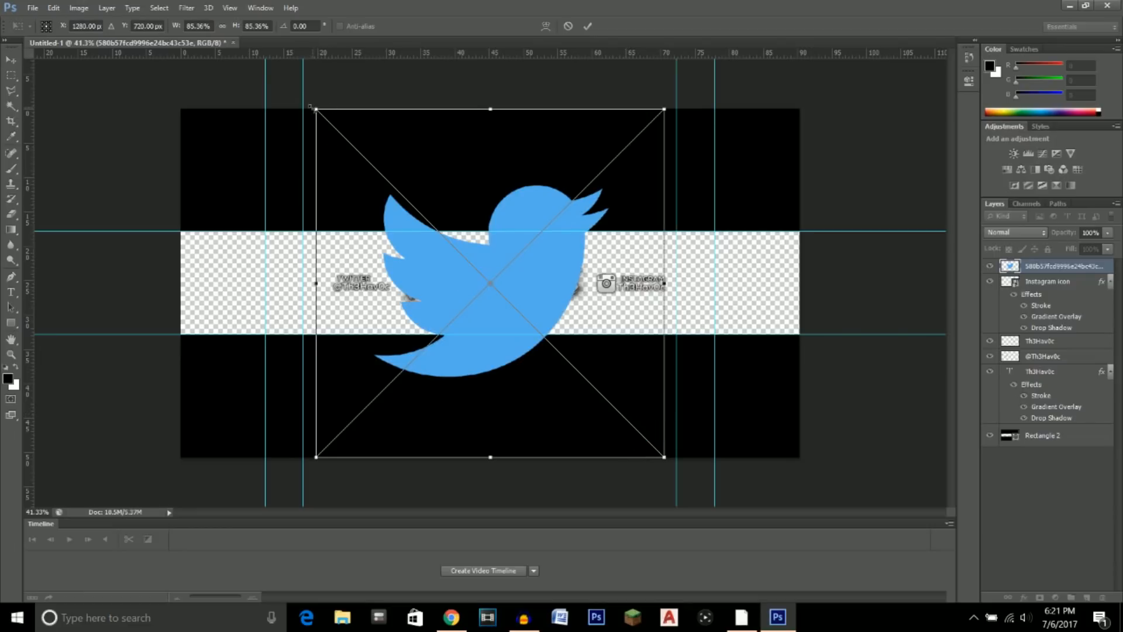
left_click_drag(310, 106, 628, 249)
scroll(598, 293, "up", 8)
scroll(679, 296, "up", 3)
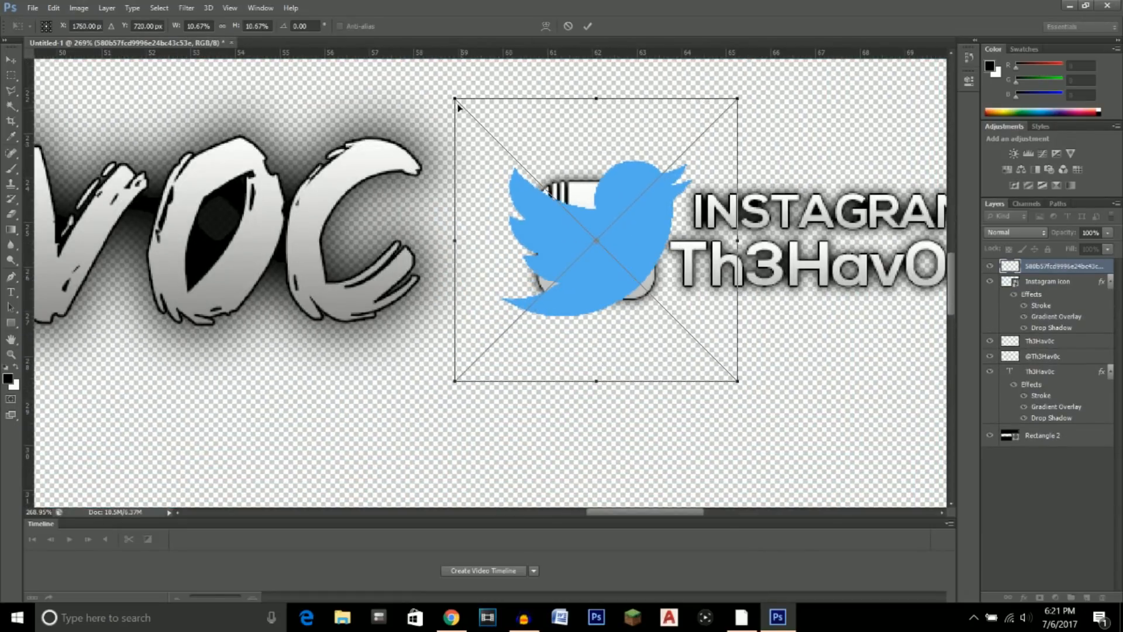
left_click_drag(451, 97, 514, 159)
left_click_drag(654, 266, 625, 237)
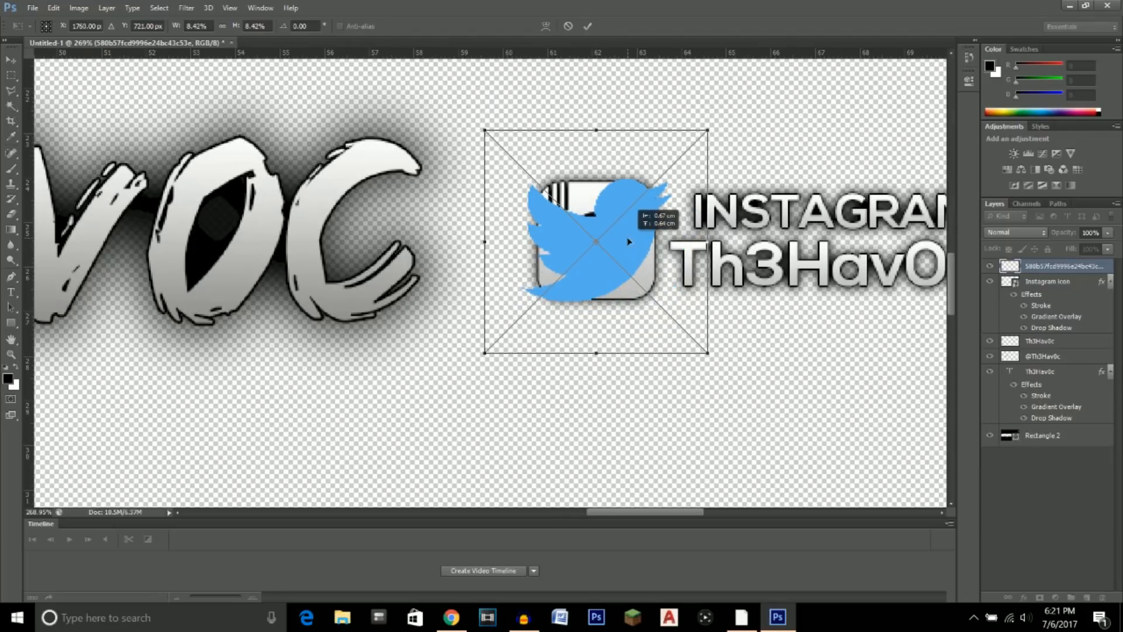
left_click_drag(485, 131, 489, 133)
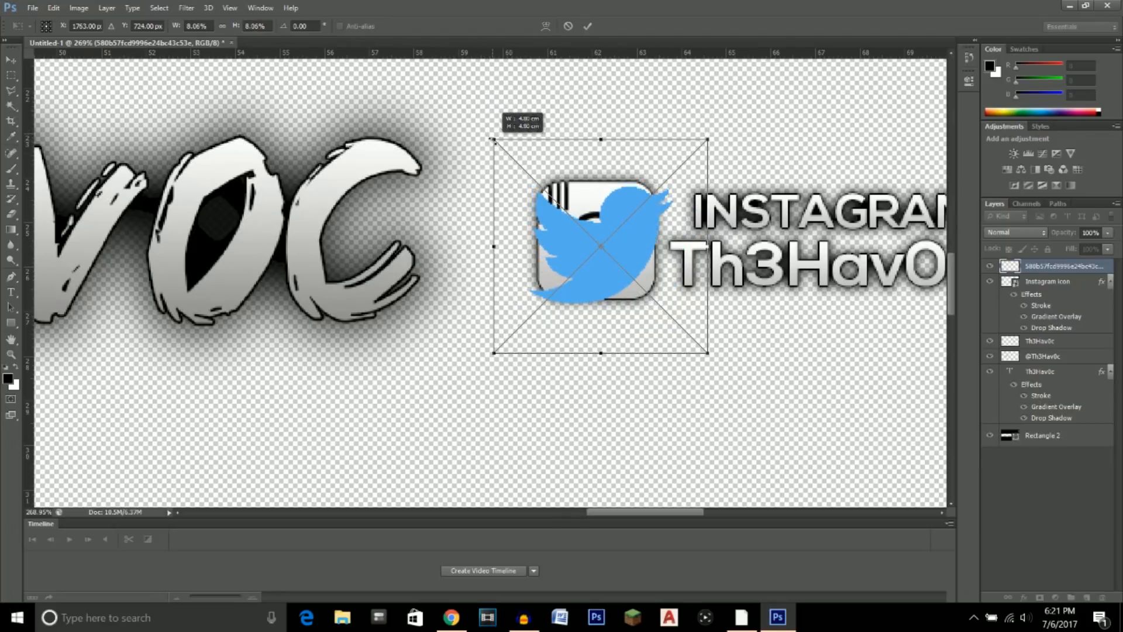
- Move the Twitter bird in front of the TWITTER text at X 576 px, Y 720 px and commit the placement
left_click_drag(644, 236, 87, 263)
scroll(623, 254, "down", 10)
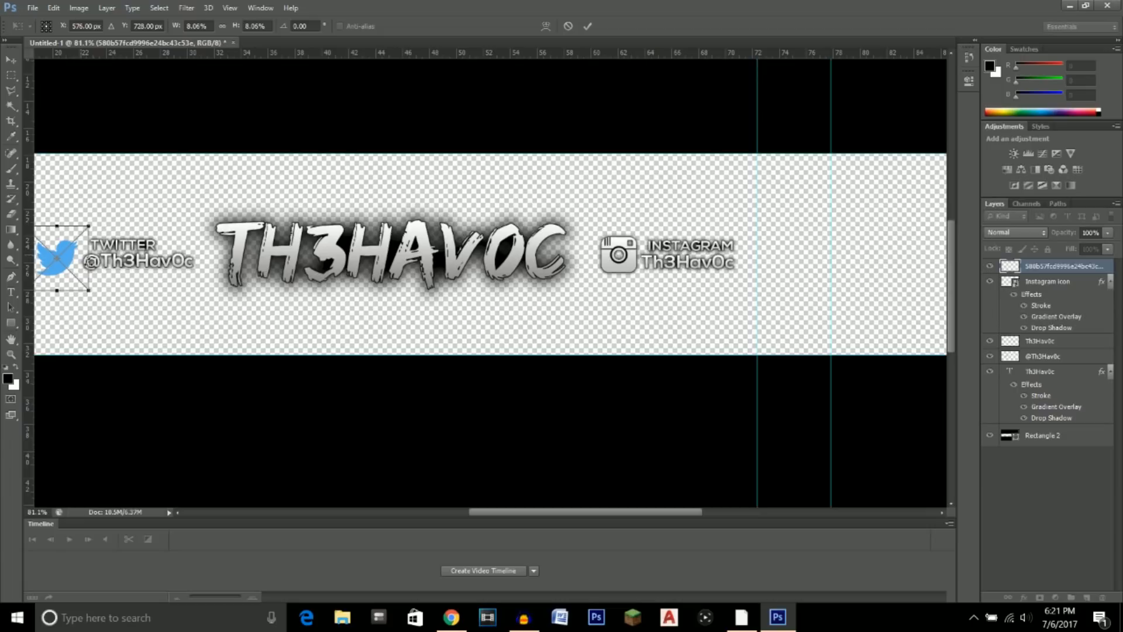
scroll(88, 263, "up", 5)
scroll(74, 267, "up", 3)
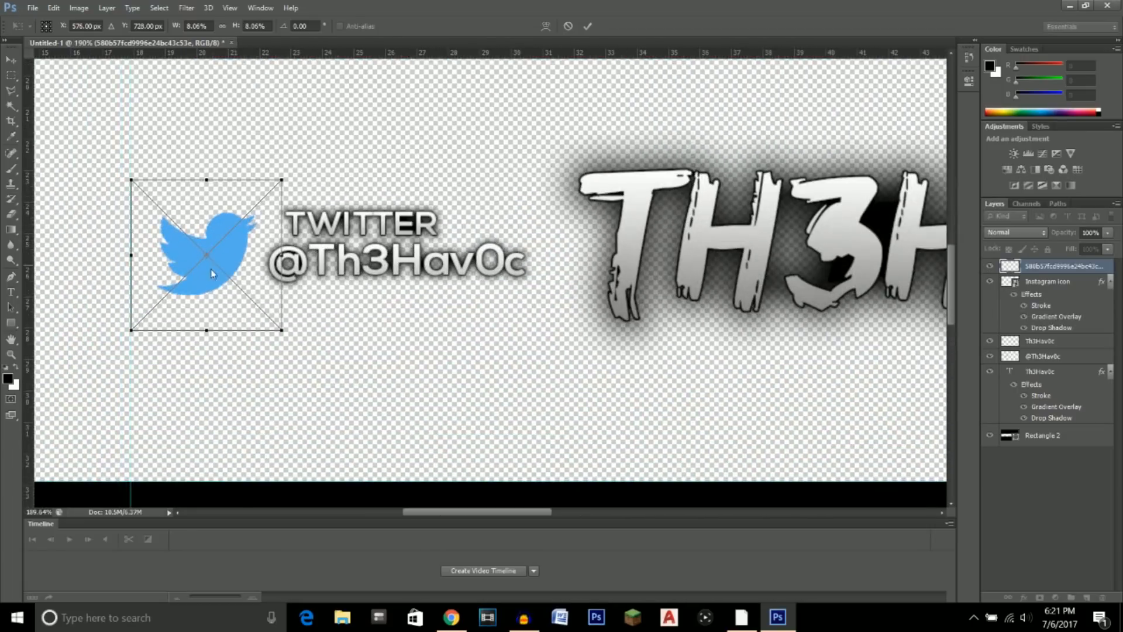
left_click_drag(219, 253, 229, 243)
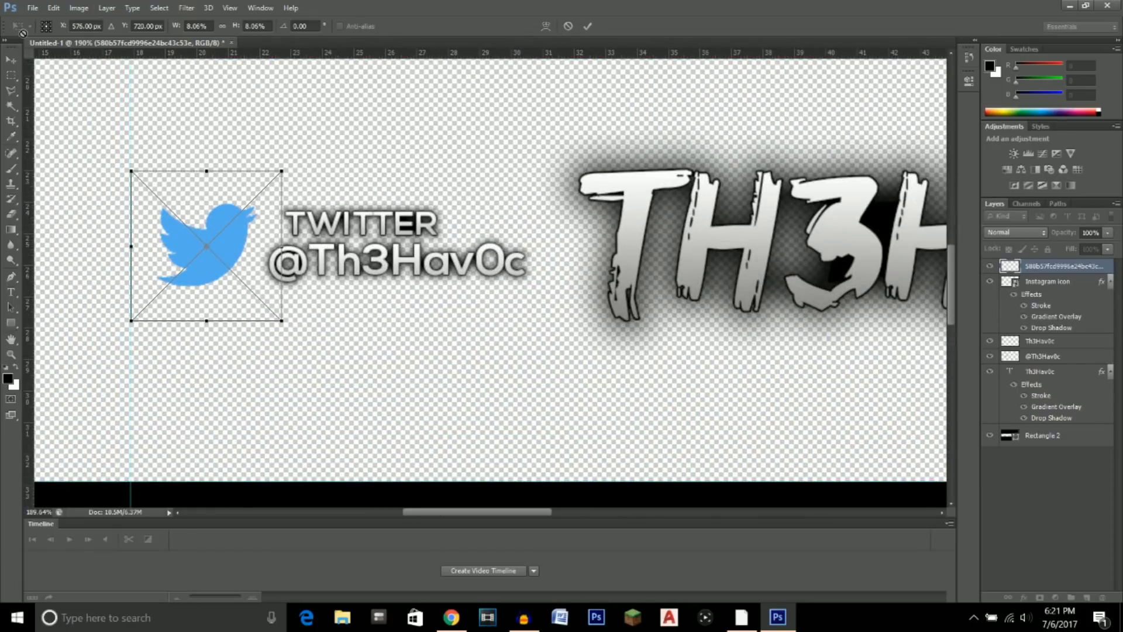
left_click(7, 60)
left_click(528, 237)
- Align the Twitter bird layer to the full-canvas selection by vertical centers
left_click(106, 8)
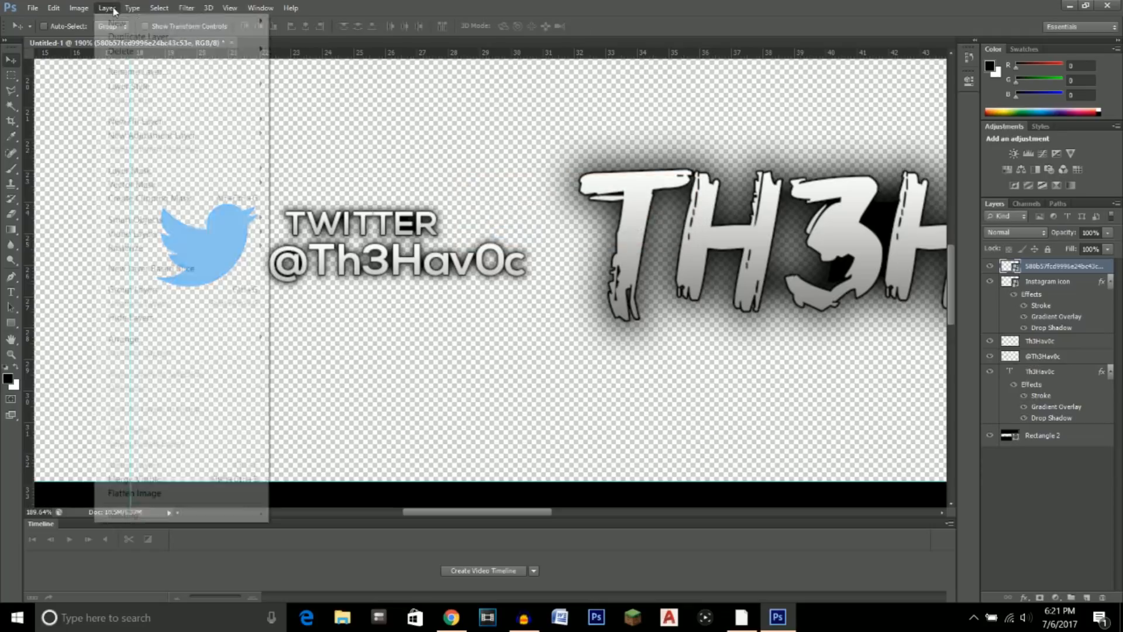
left_click(108, 8)
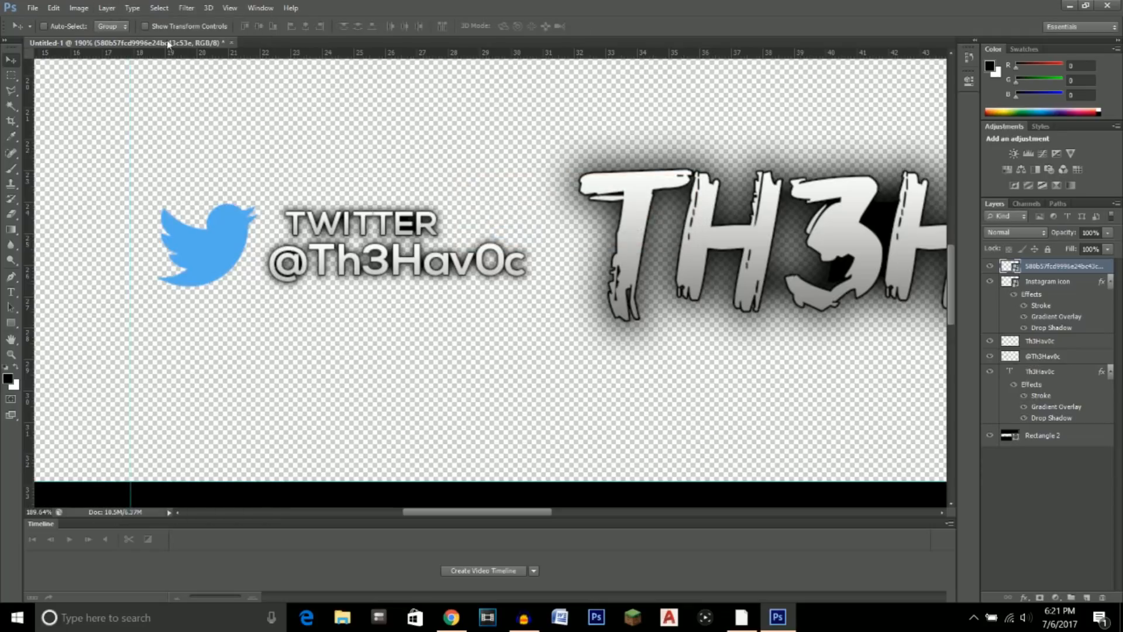
left_click(107, 8)
mouse_move(217, 375)
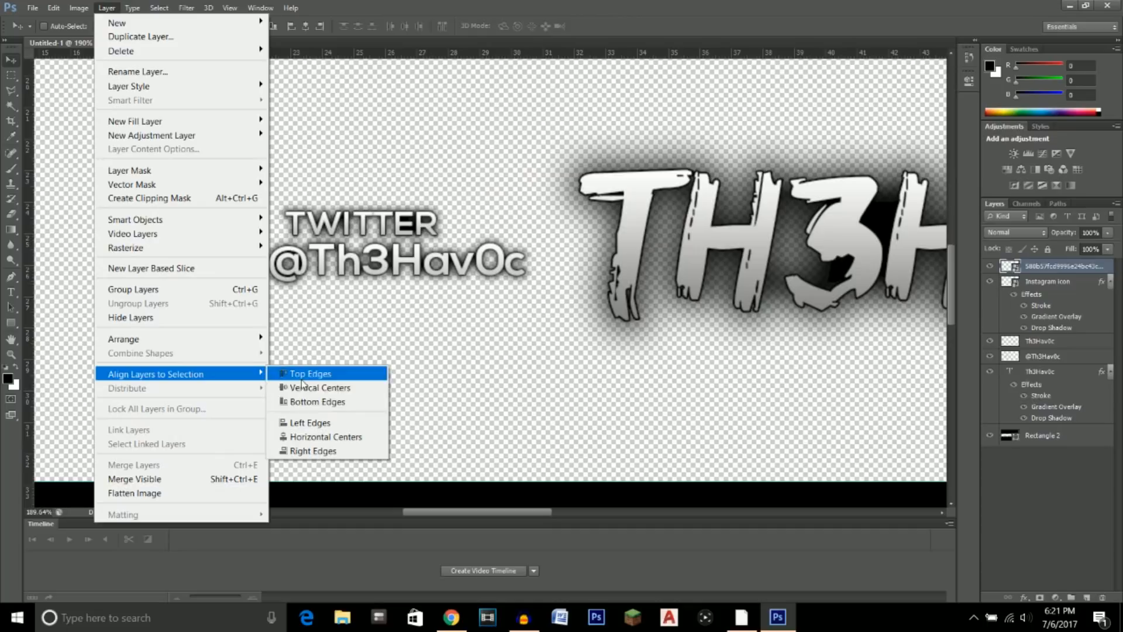
left_click(305, 389)
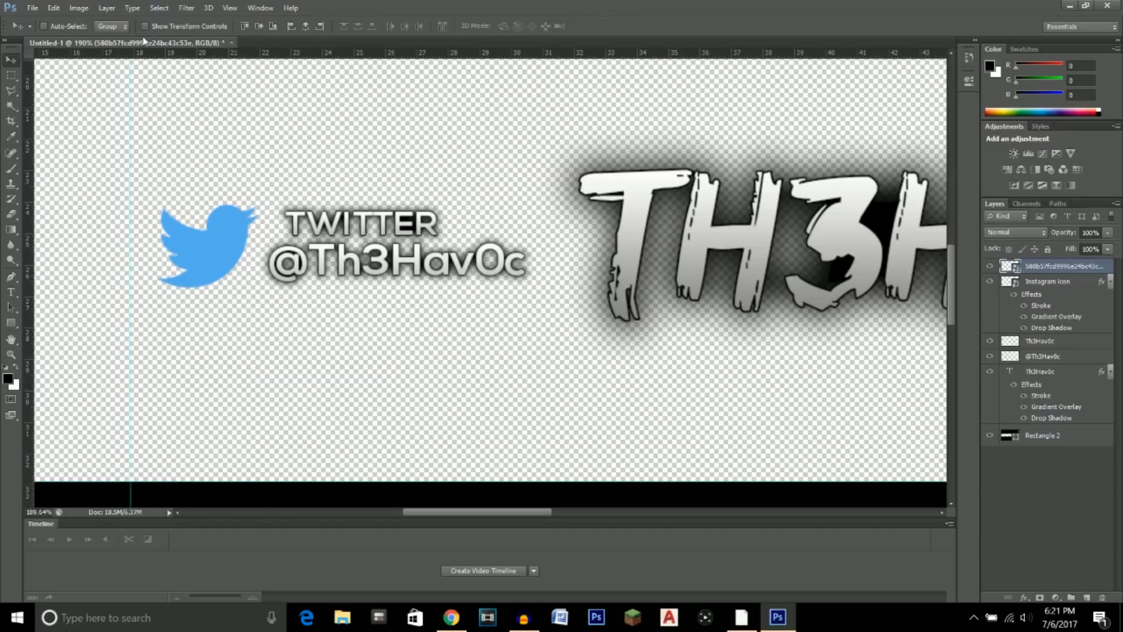
left_click(108, 8)
mouse_move(187, 377)
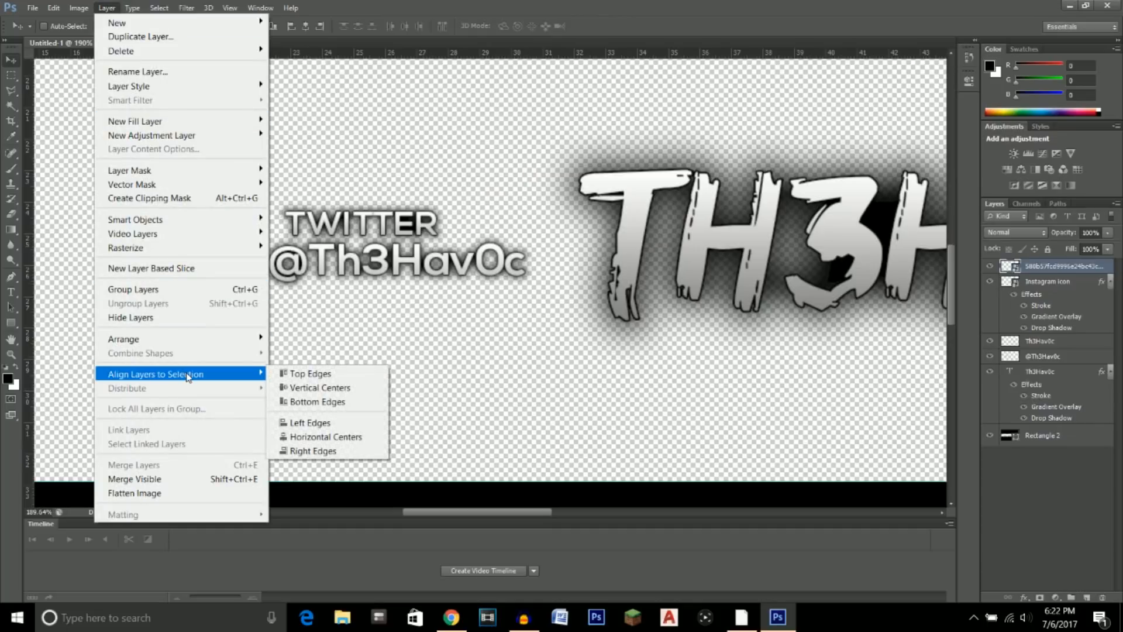
left_click(615, 8)
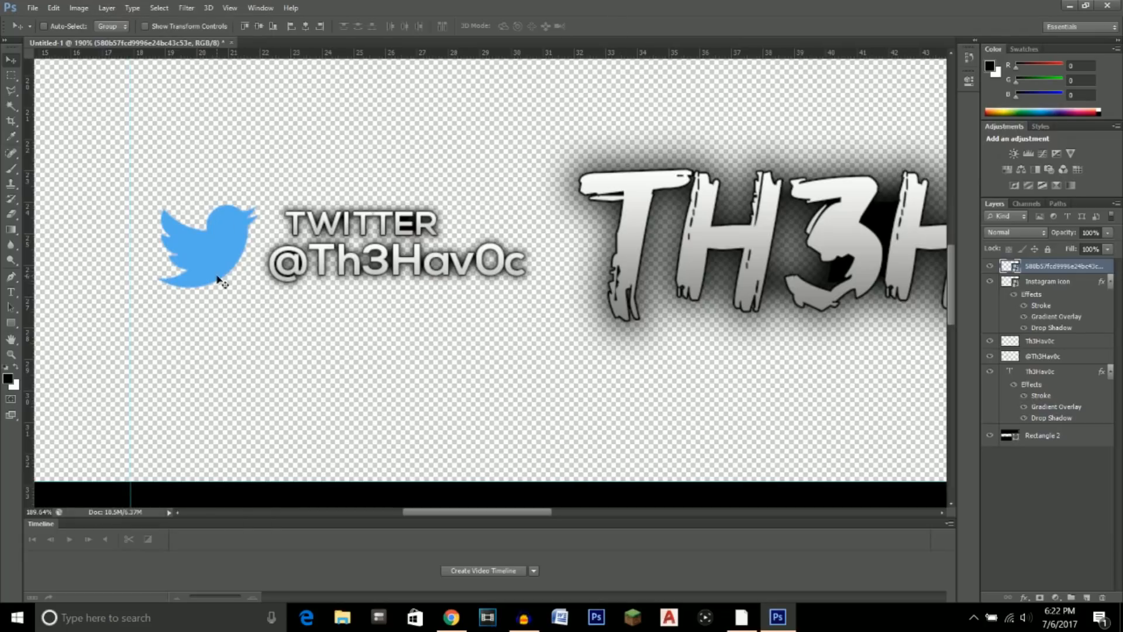
- Nudge the Twitter bird slightly closer to the TWITTER text
scroll(217, 280, "down", 5)
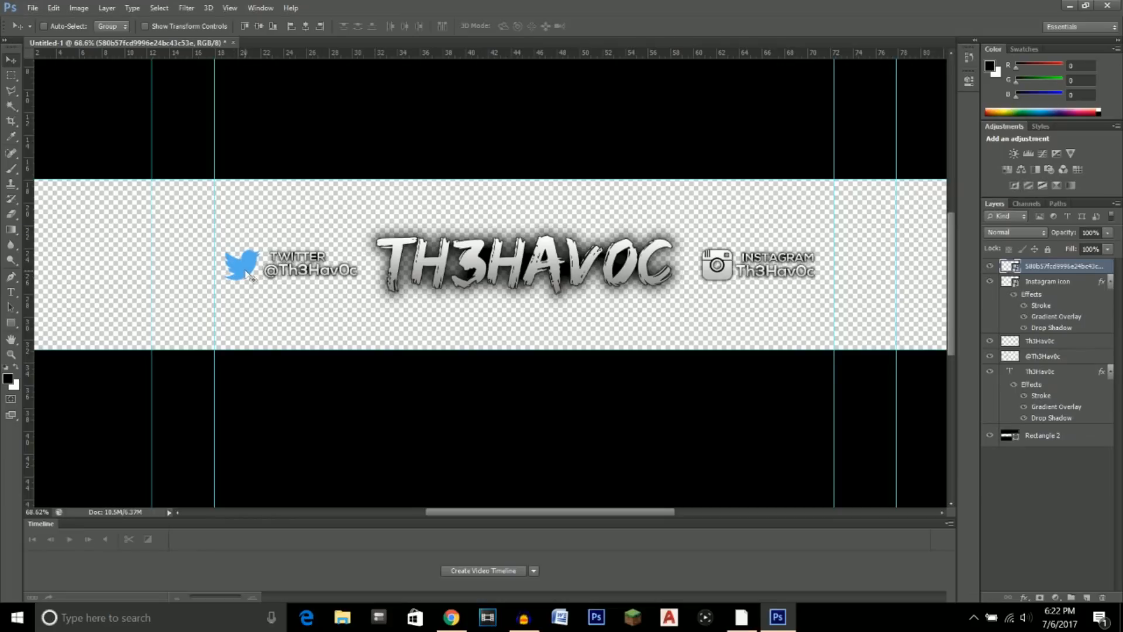
left_click_drag(249, 276, 251, 276)
scroll(252, 276, "up", 5)
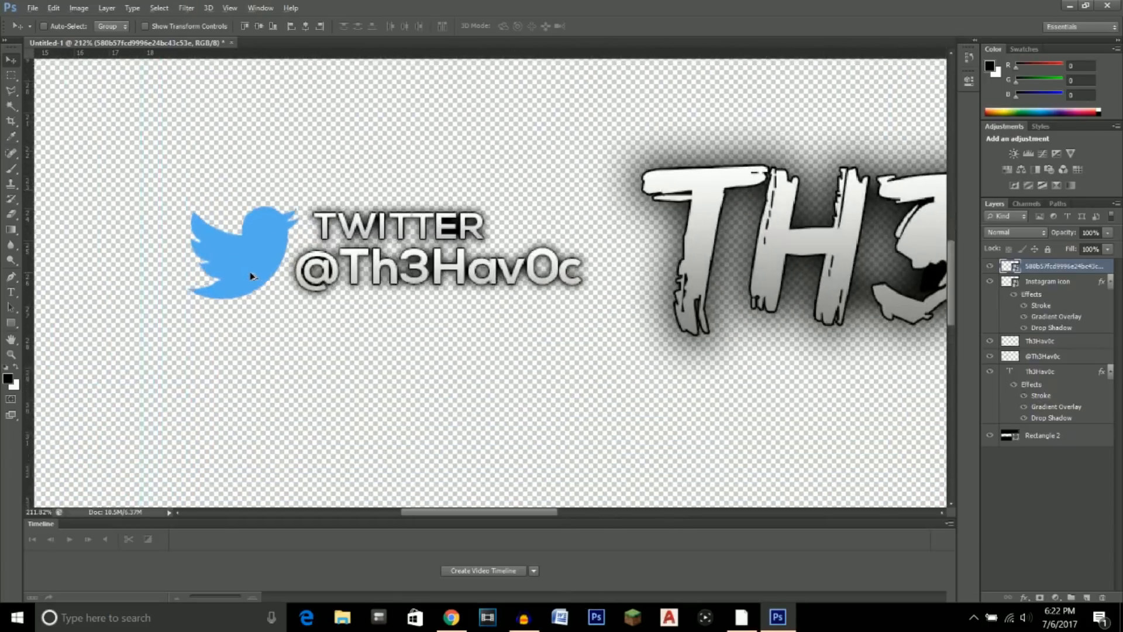
left_click_drag(246, 264, 243, 262)
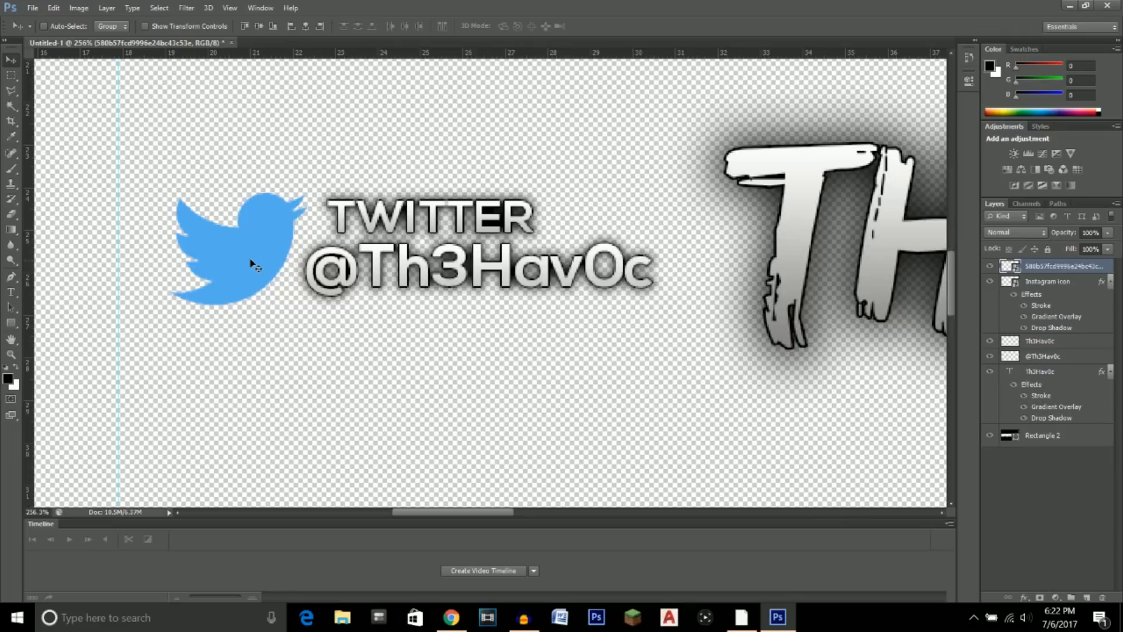
scroll(253, 263, "down", 1)
scroll(253, 263, "up", 1)
- Add a 1 px black outside stroke to the Twitter bird layer in its blending options
right_click(1036, 274)
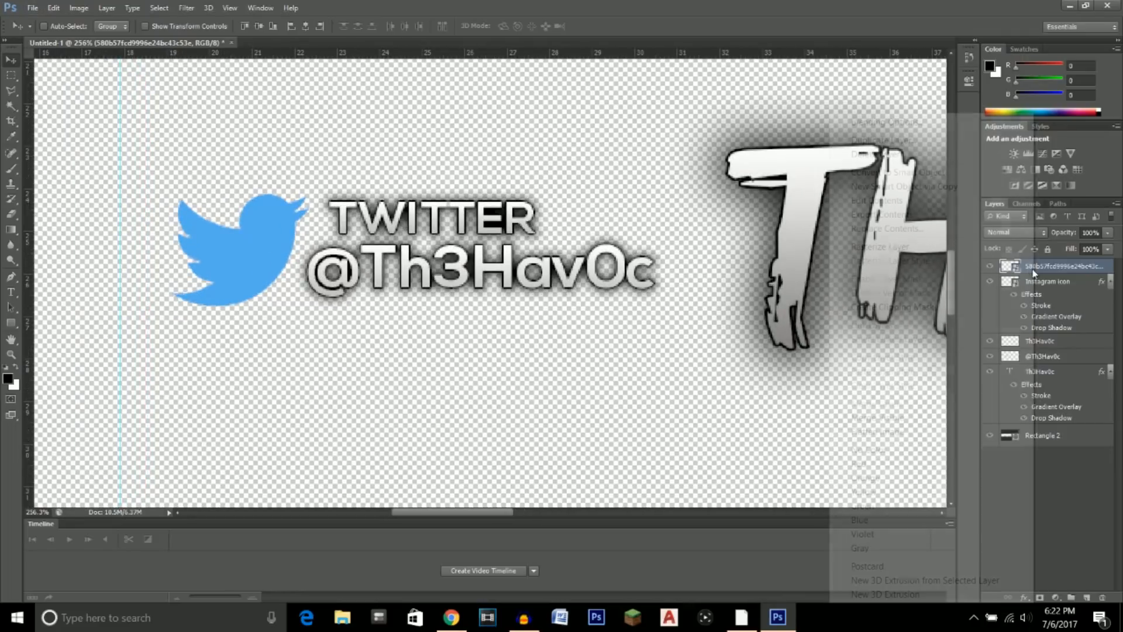
left_click(901, 119)
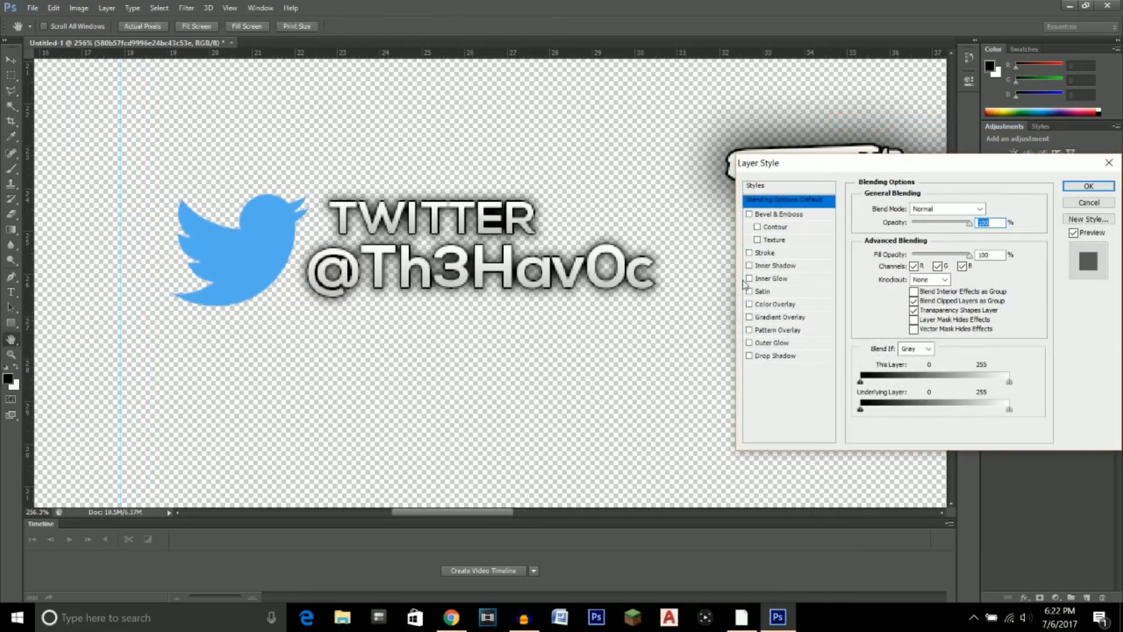
left_click(755, 254)
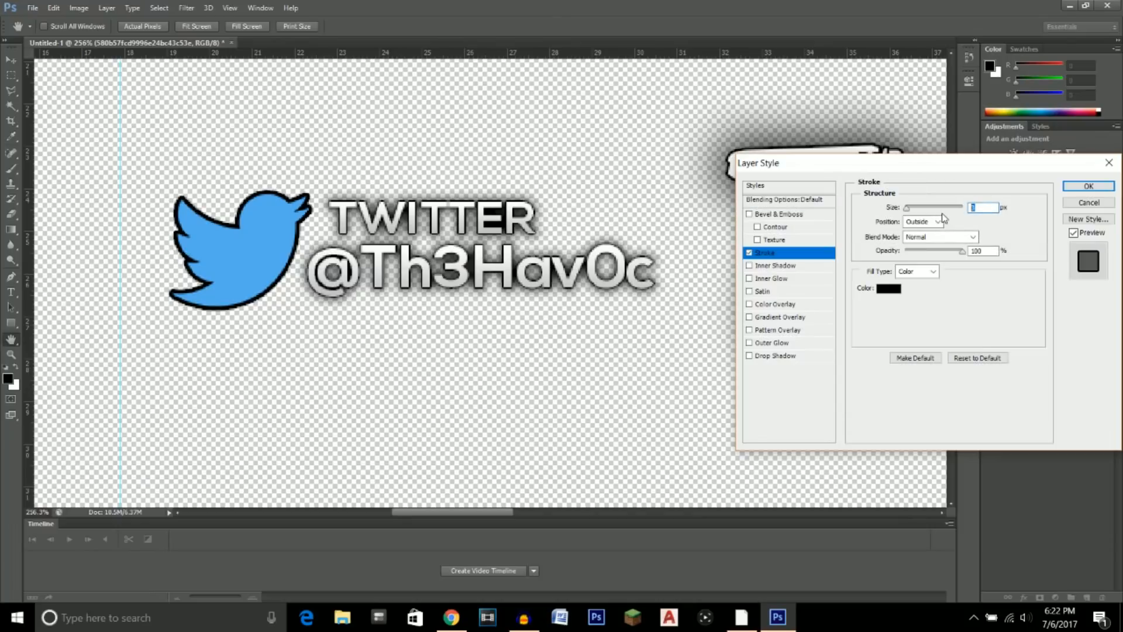
type("1")
- Add a linear gradient overlay to the Twitter bird, running from light gray to white
left_click(751, 319)
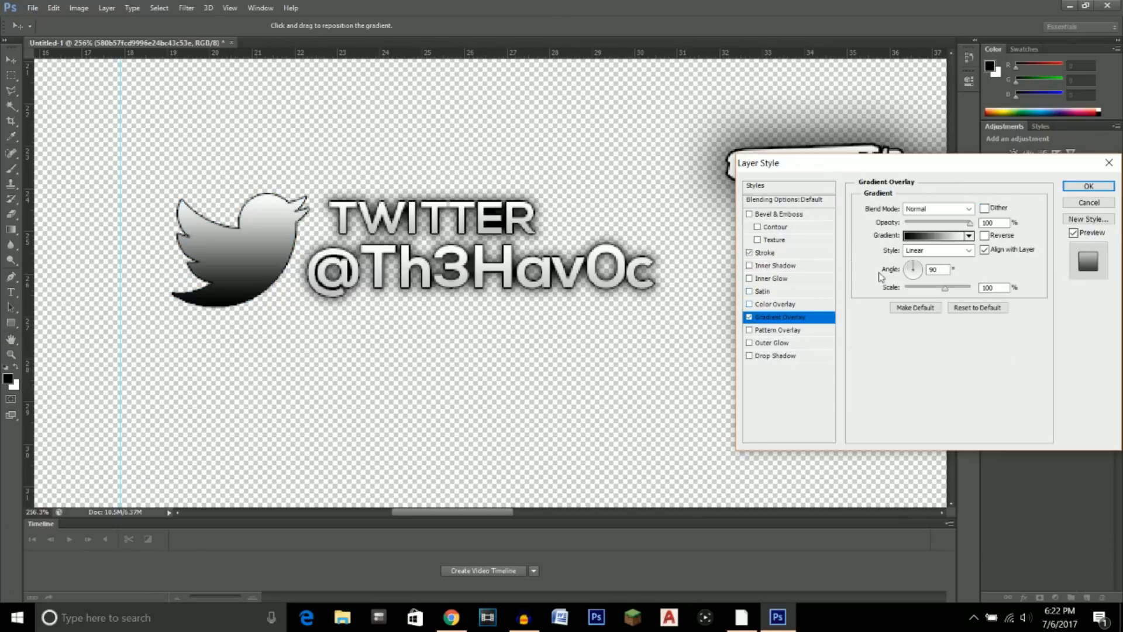
left_click(933, 251)
double_click(813, 393)
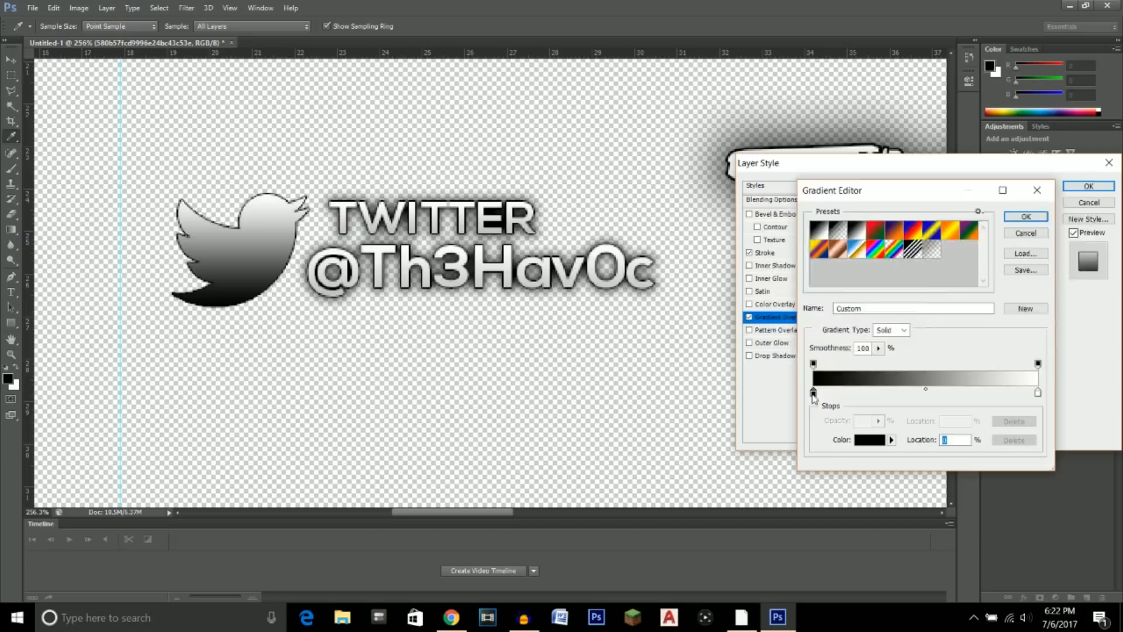
left_click_drag(777, 268, 772, 243)
left_click(1051, 203)
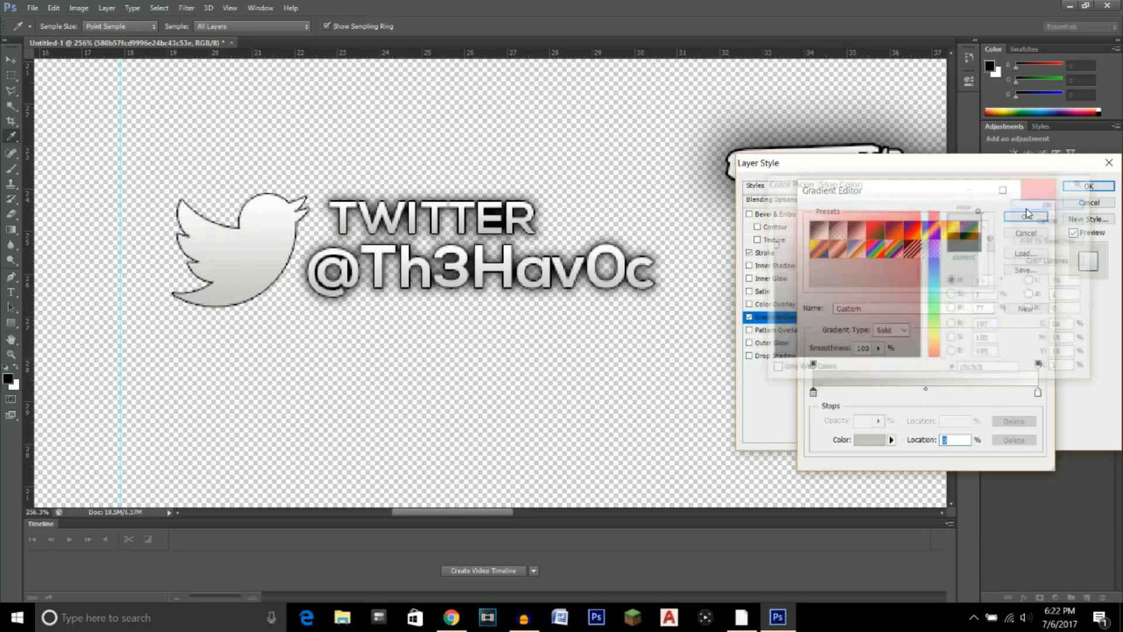
left_click(1026, 216)
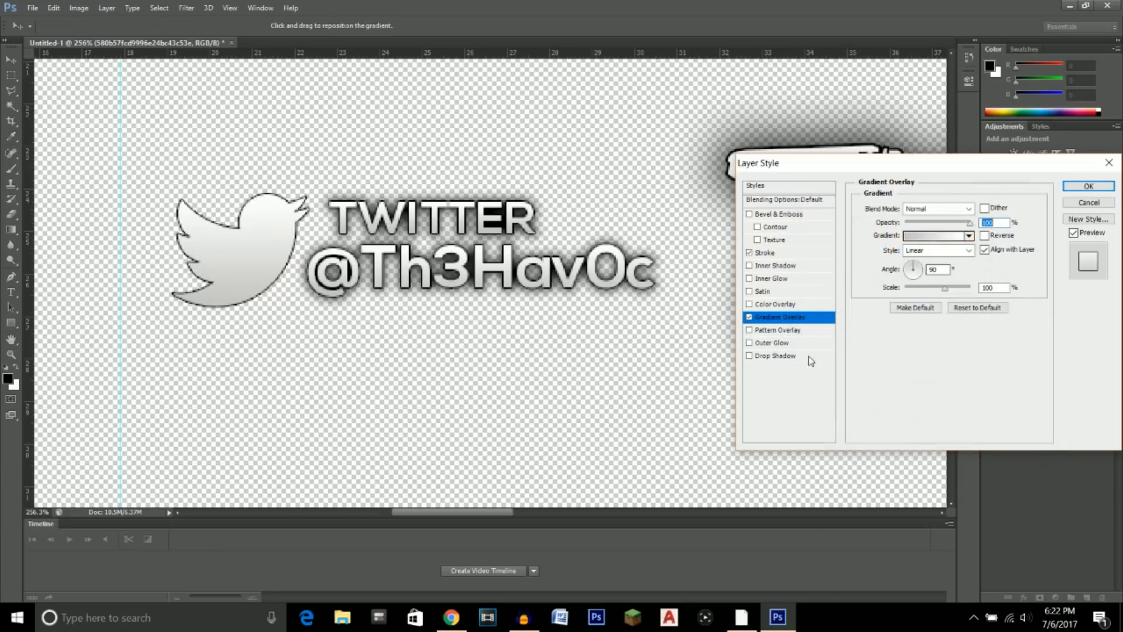
- Add a drop shadow to the Twitter bird with 100% opacity, 0 px distance, 25% spread and 10 px size, and apply the layer style
left_click(766, 356)
double_click(974, 223)
type("100")
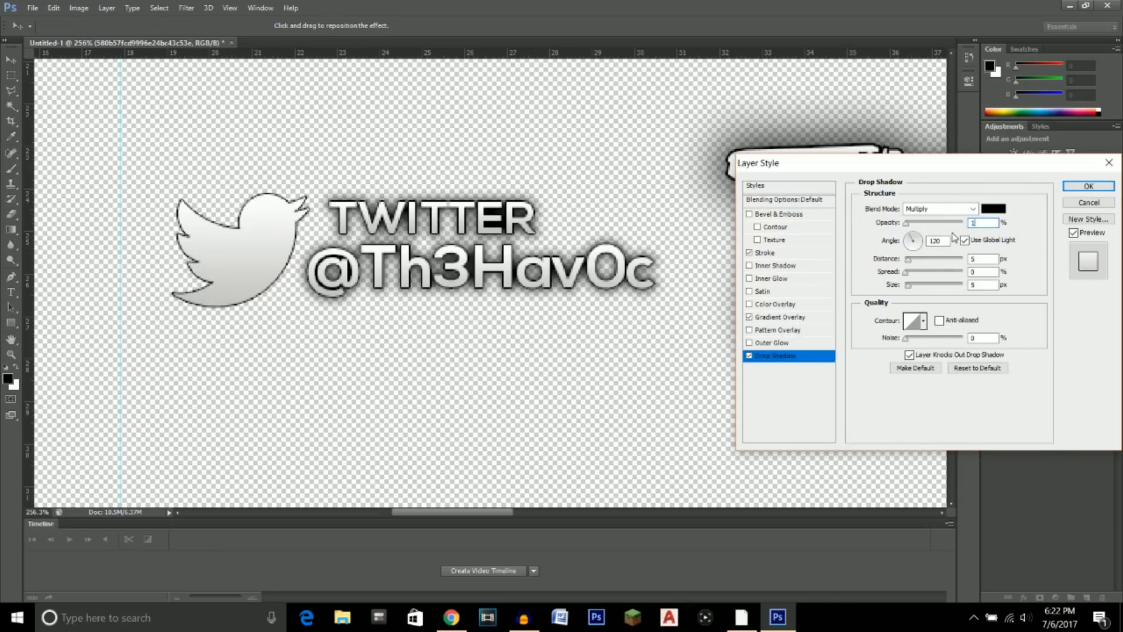
double_click(980, 259)
type("0")
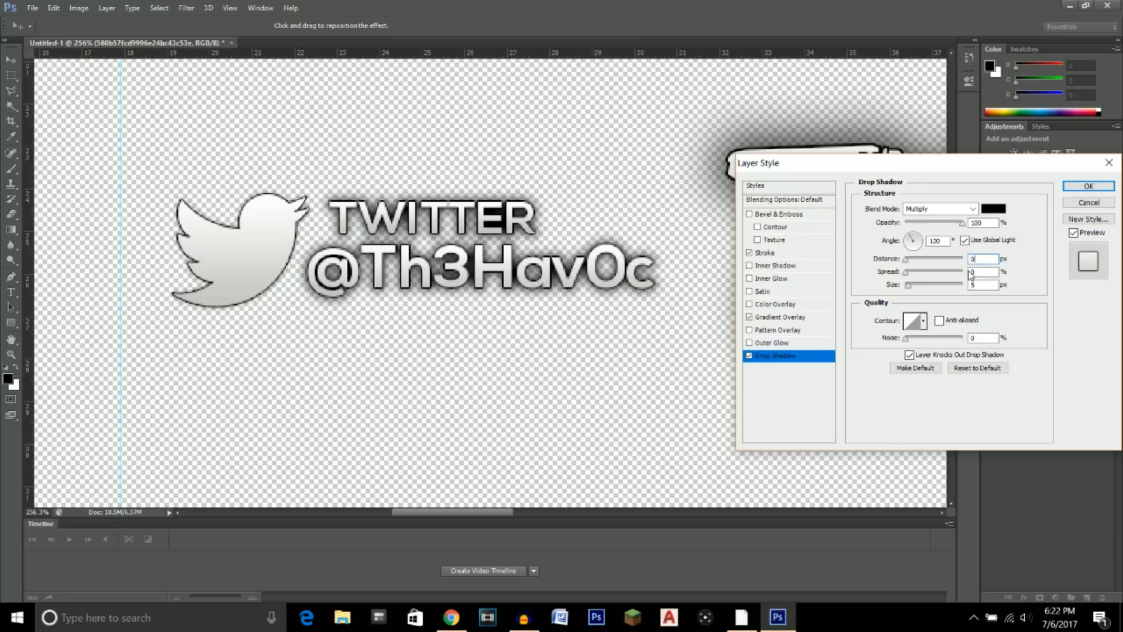
key("Tab")
type("25")
key("Tab")
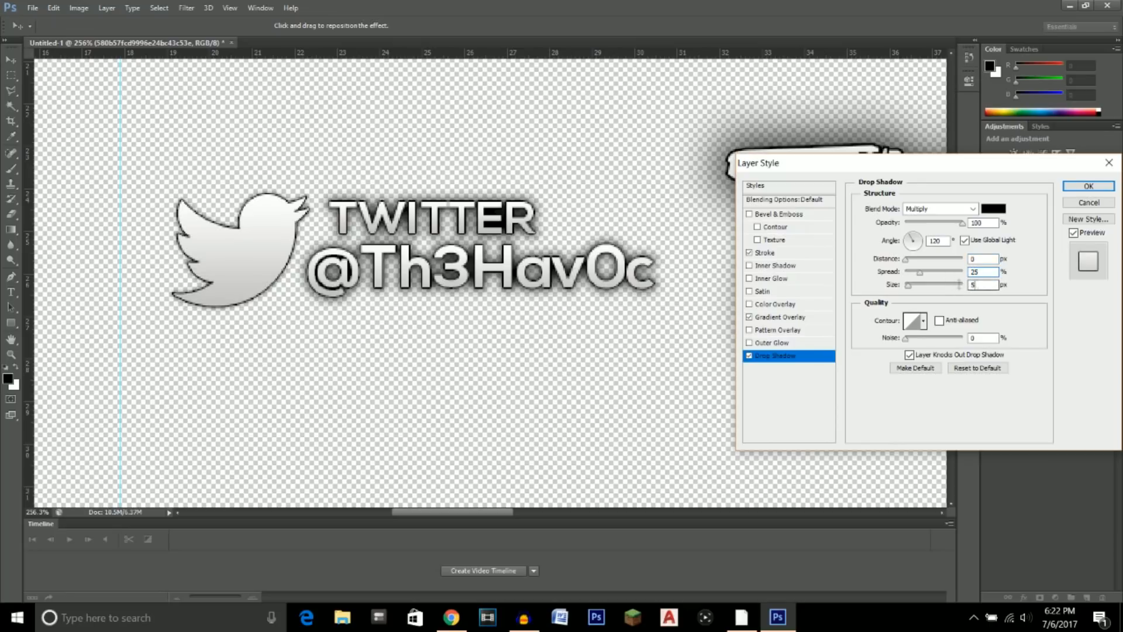
type("10")
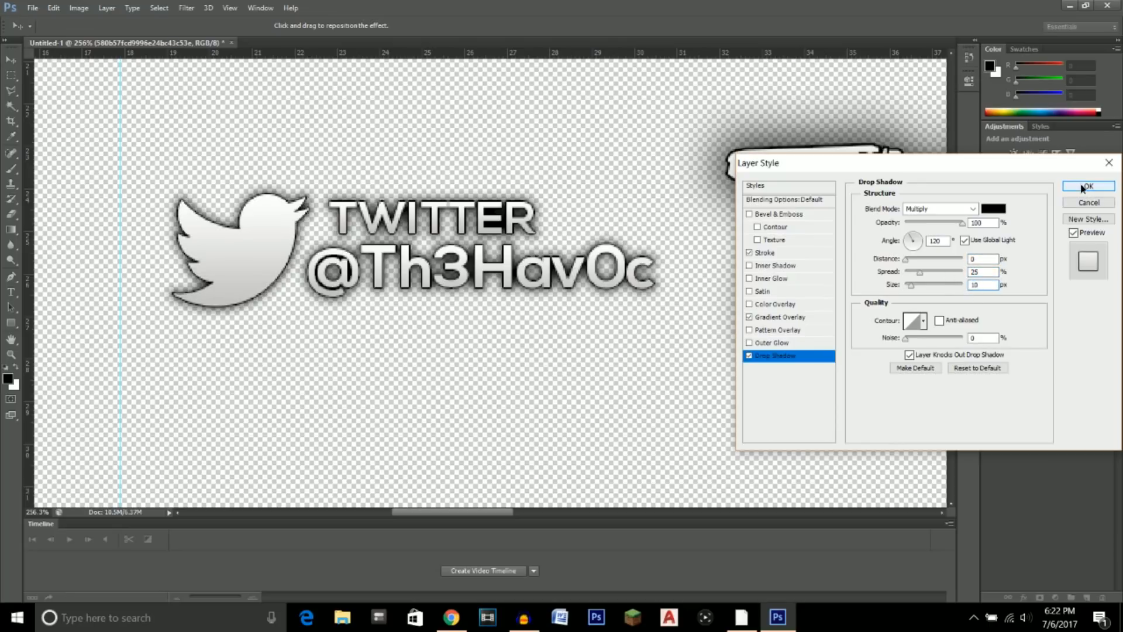
left_click(1088, 186)
key("ctrl+0")
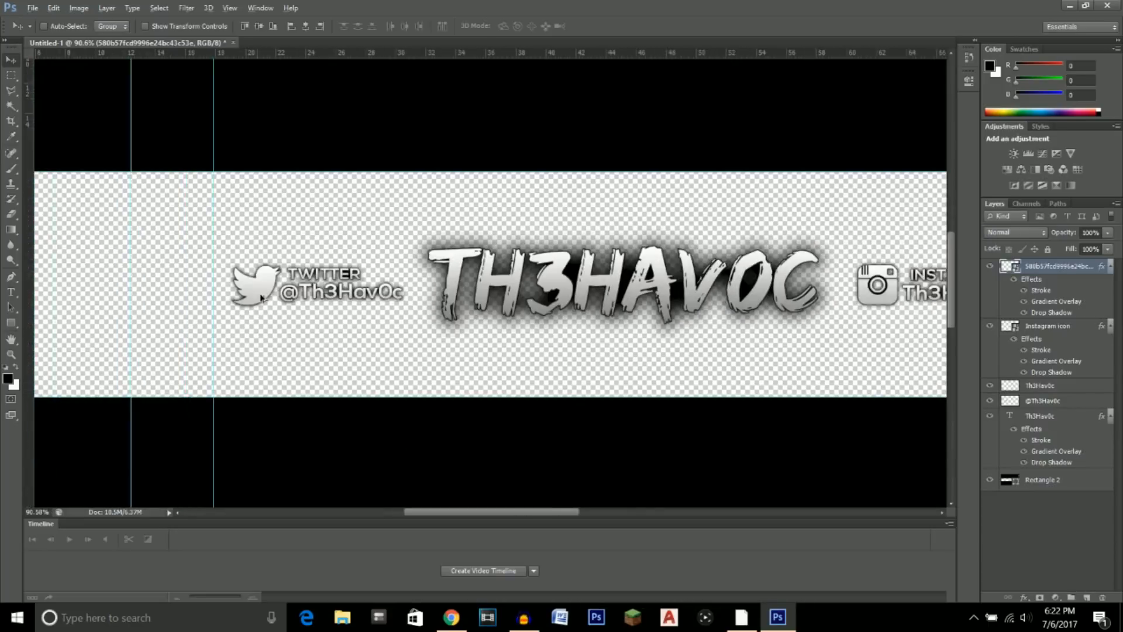
key("alt")
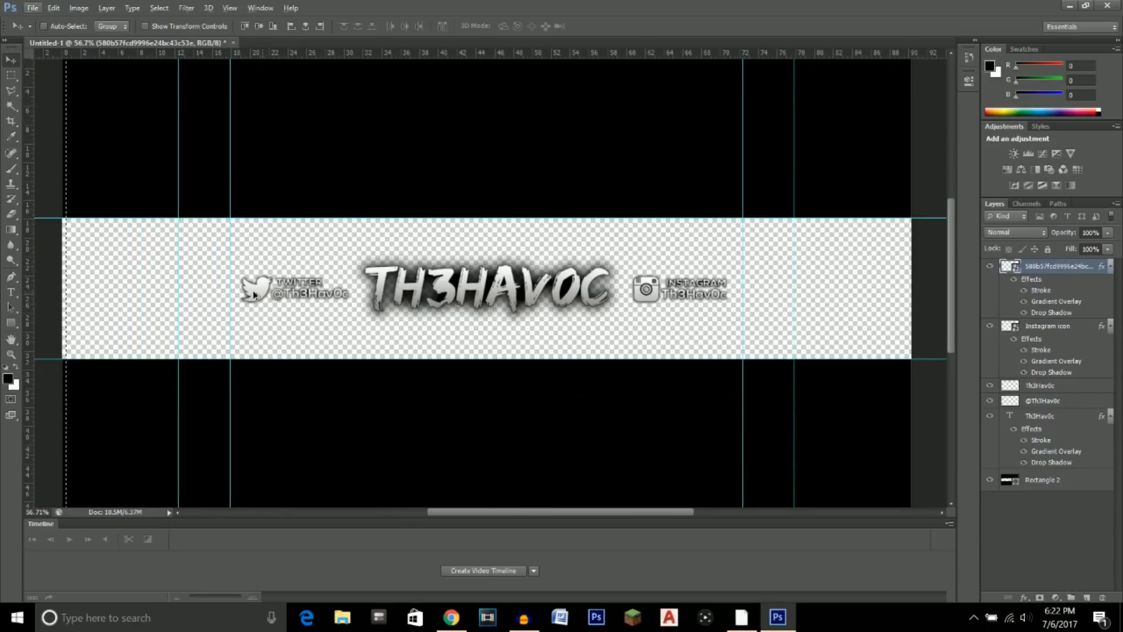
scroll(253, 295, "up", 4)
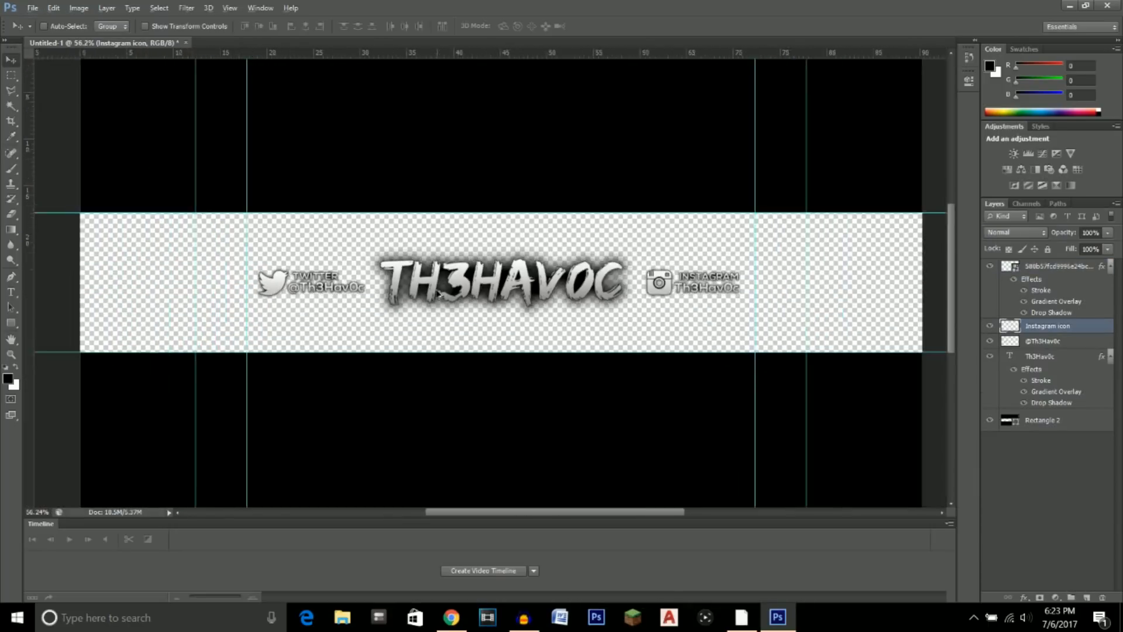
scroll(434, 297, "down", 1)
scroll(433, 297, "down", 1)
scroll(433, 297, "up", 1)
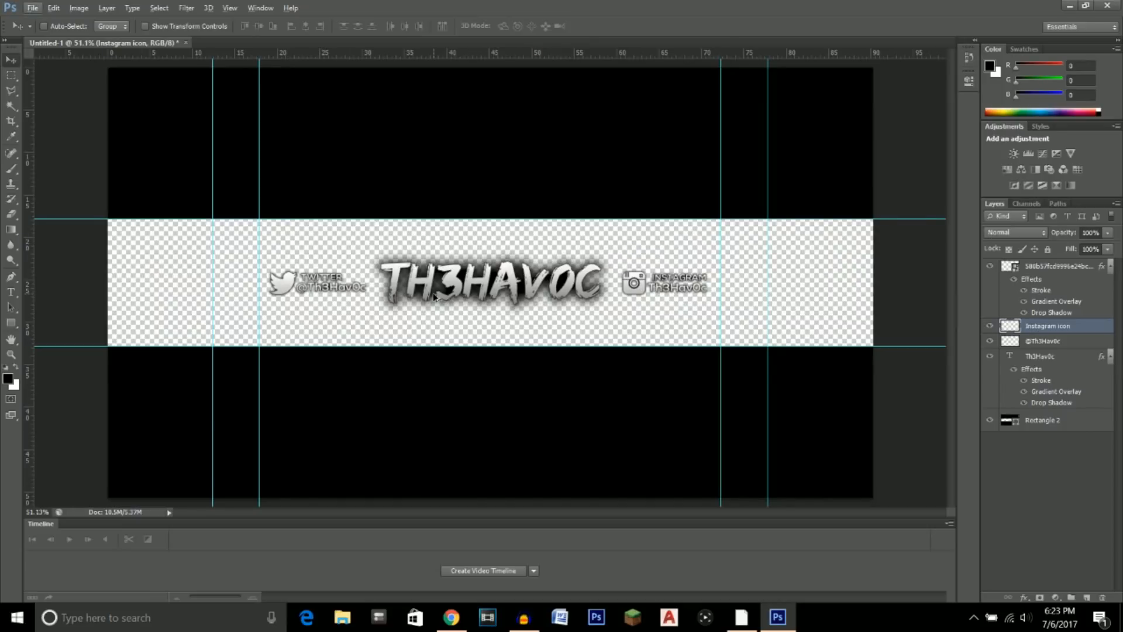
- Switch to Chrome, maximize it and look through the mountain background image results
left_click(451, 618)
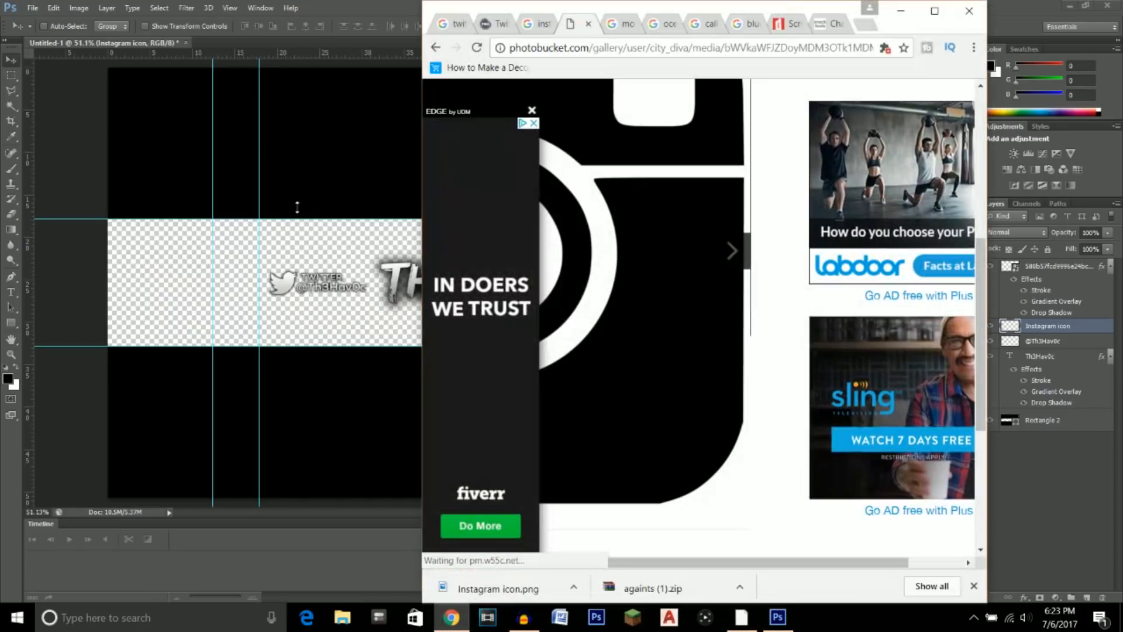
left_click(935, 11)
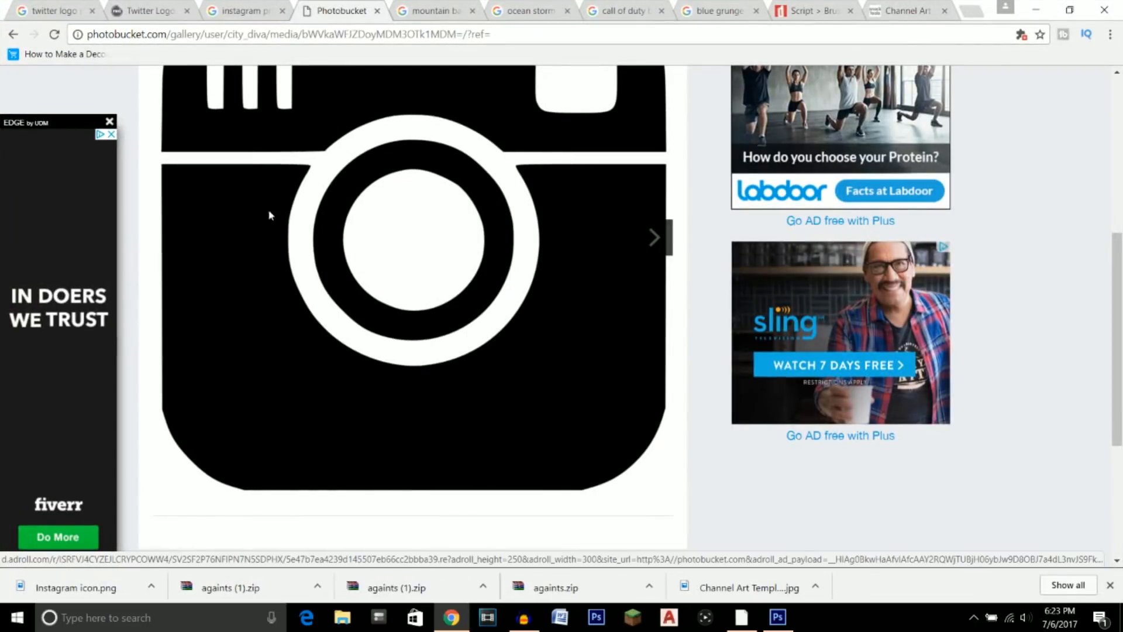
scroll(269, 214, "up", 3)
left_click(433, 11)
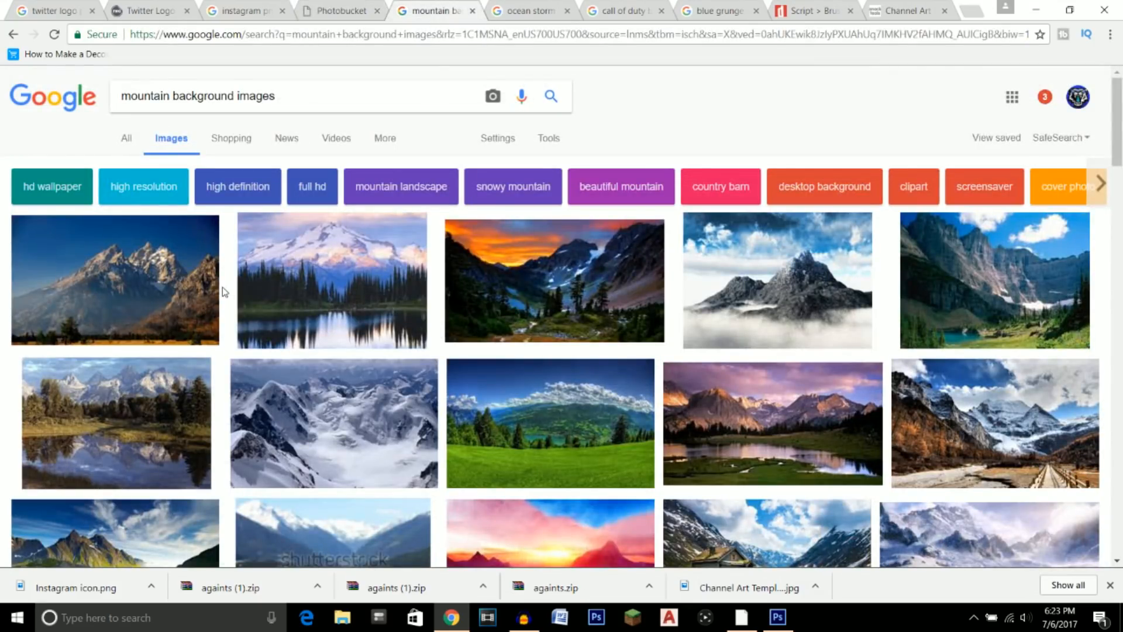
scroll(224, 292, "down", 4)
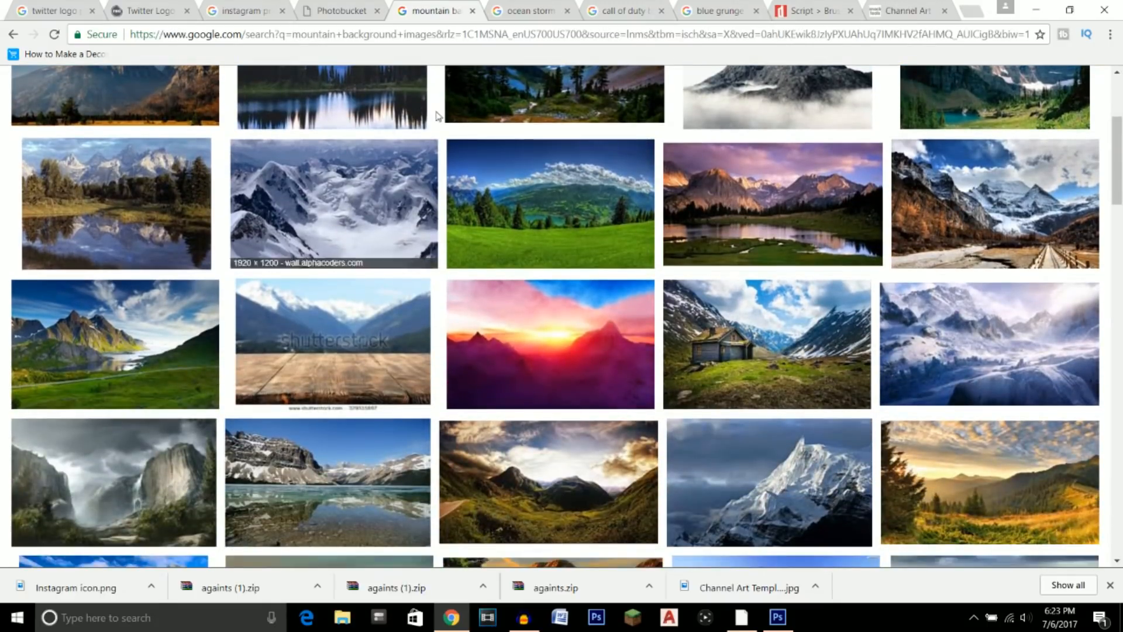
scroll(522, 117, "up", 4)
left_click(528, 12)
left_click(450, 12)
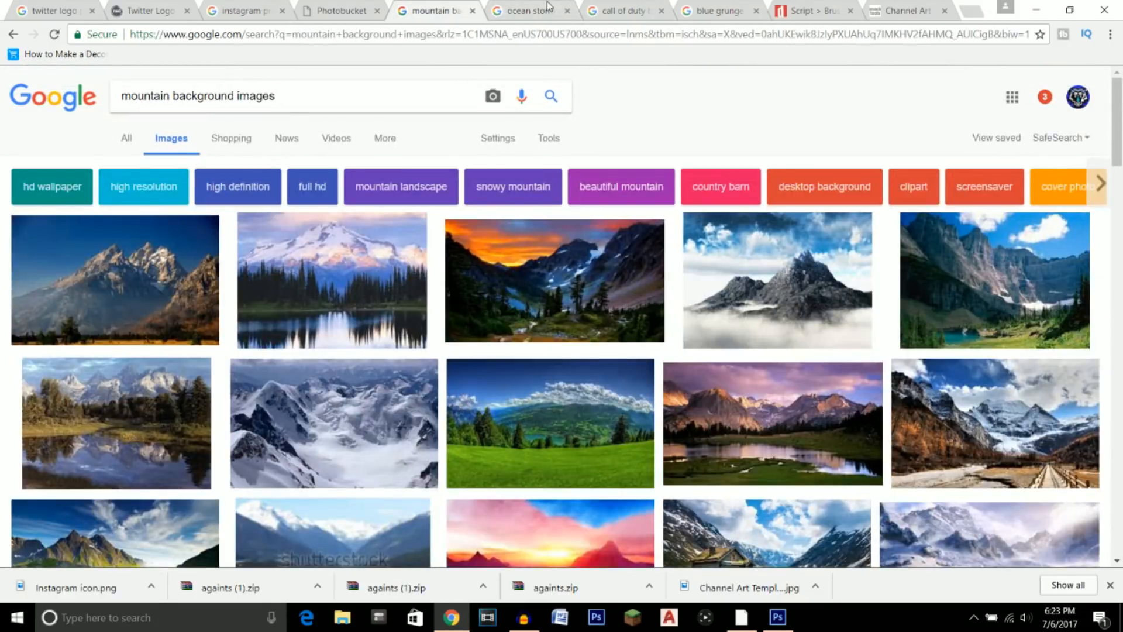
- Open the black-and-white armed soldier wallpaper from the Call of Duty background image results at full size
left_click(548, 9)
left_click(619, 9)
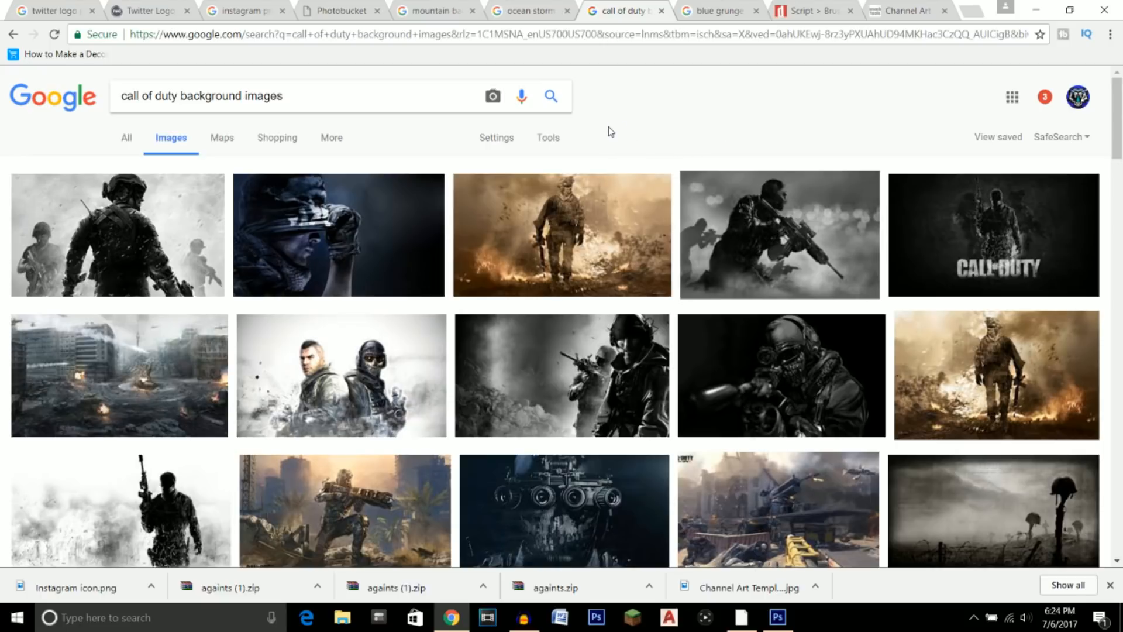
left_click(157, 506)
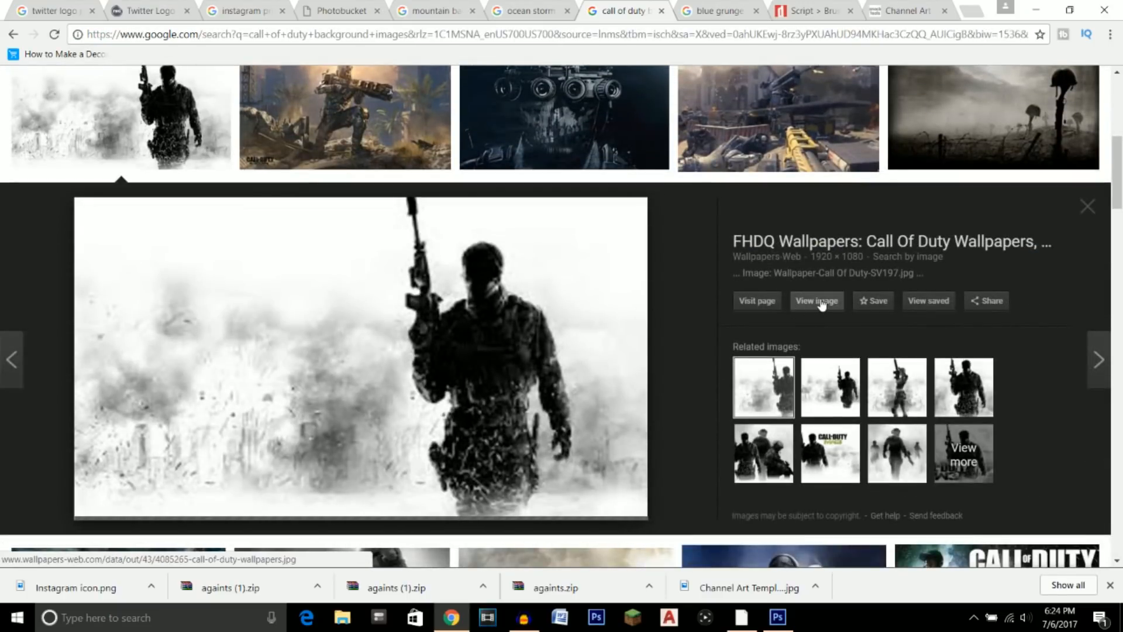
left_click(817, 302)
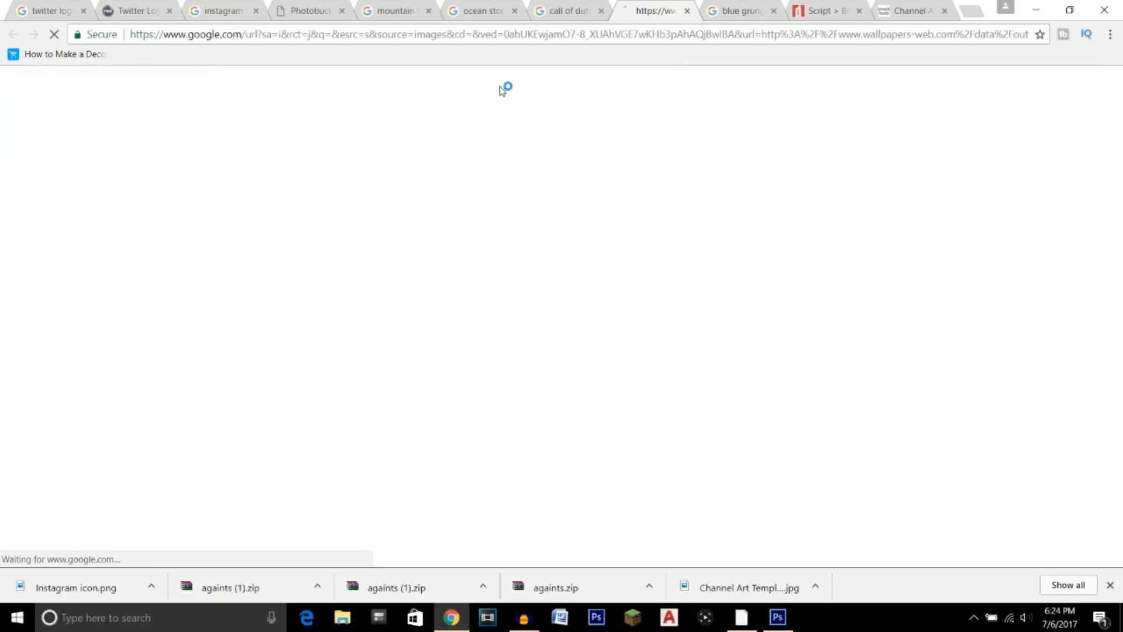
- Look through the ocean storm background image results for a suitable banner background
left_click(481, 10)
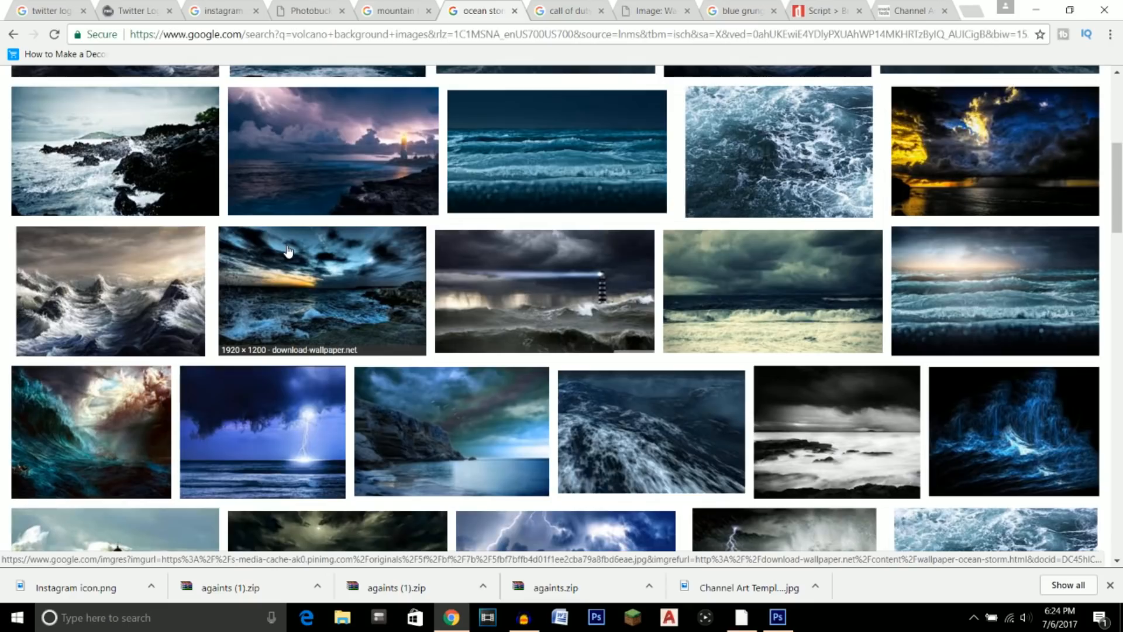
scroll(311, 266, "up", 4)
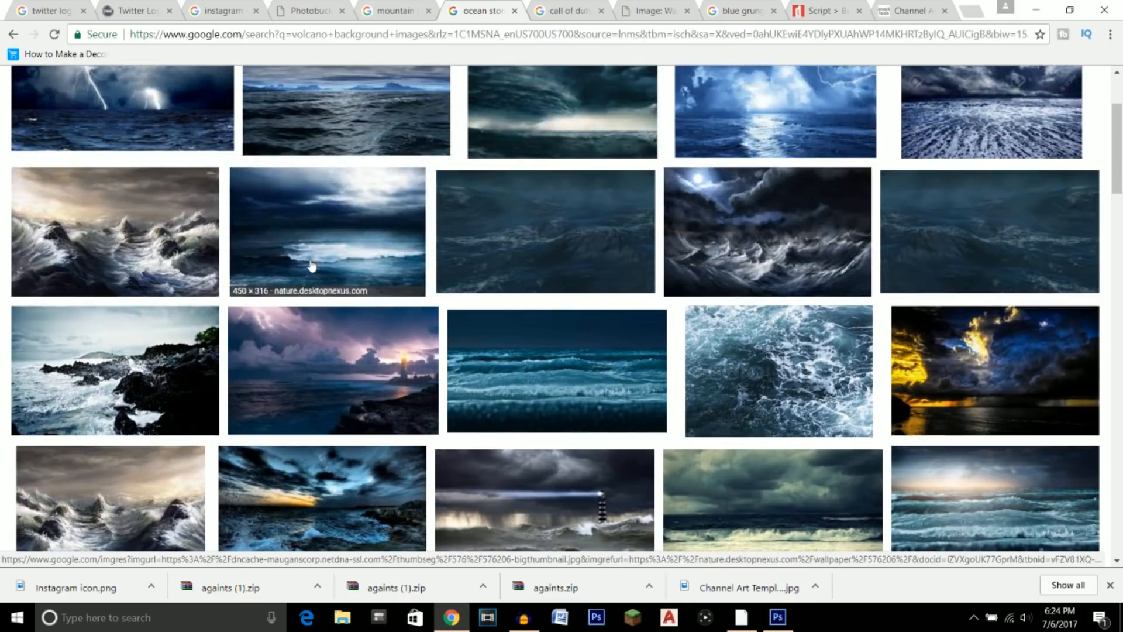
scroll(312, 266, "up", 3)
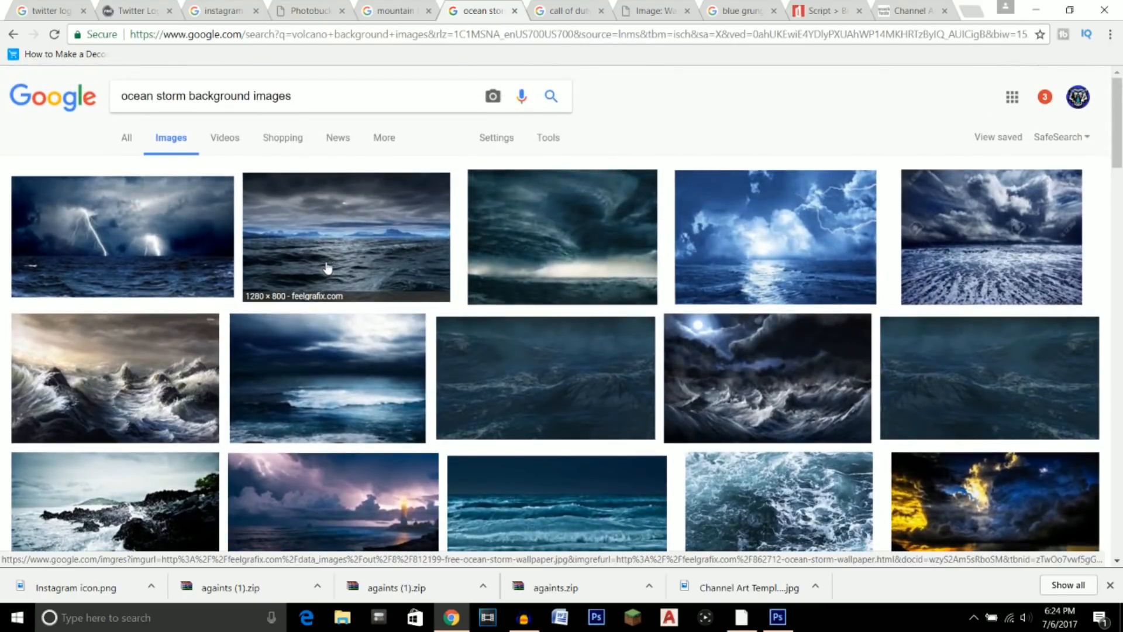
scroll(328, 275, "down", 6)
scroll(326, 272, "down", 3)
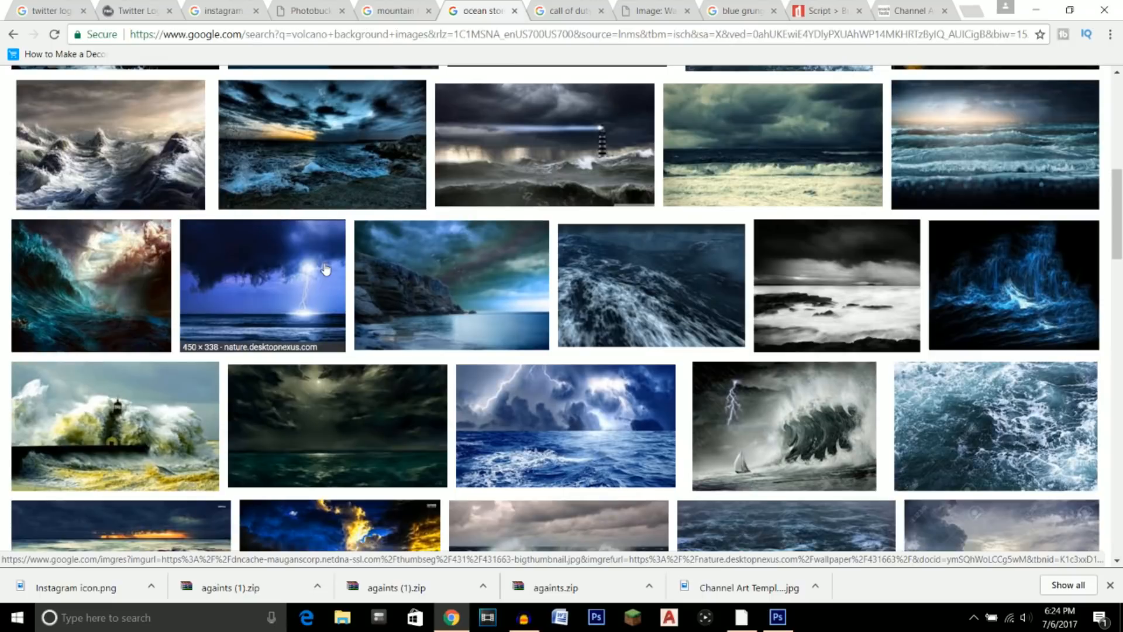
scroll(325, 270, "up", 3)
scroll(304, 274, "down", 3)
scroll(275, 277, "up", 2)
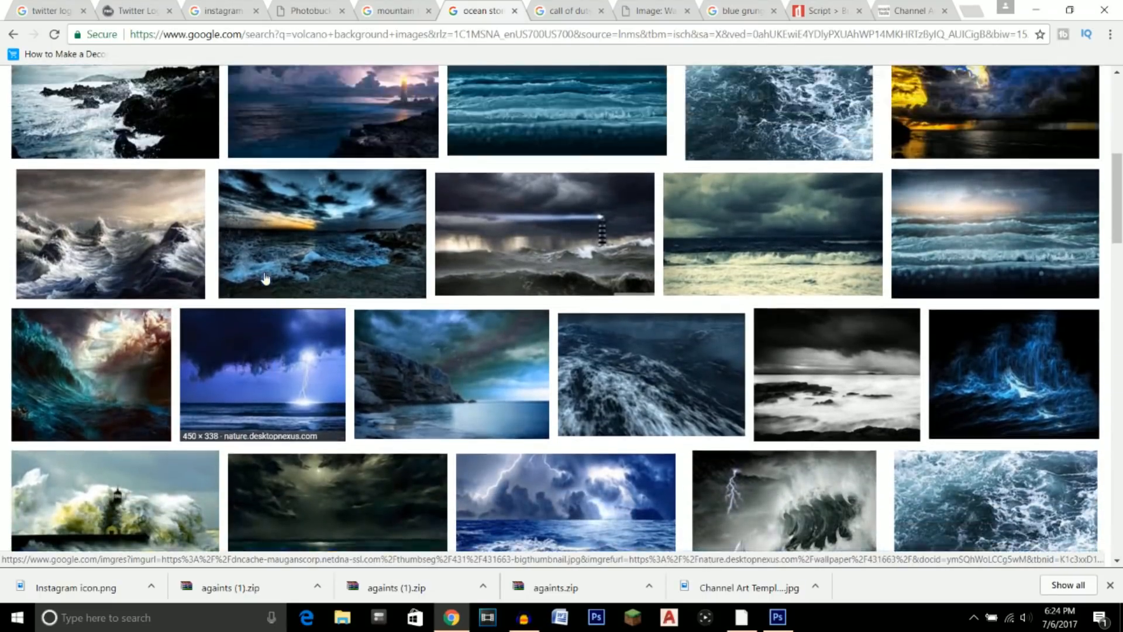
scroll(265, 279, "up", 2)
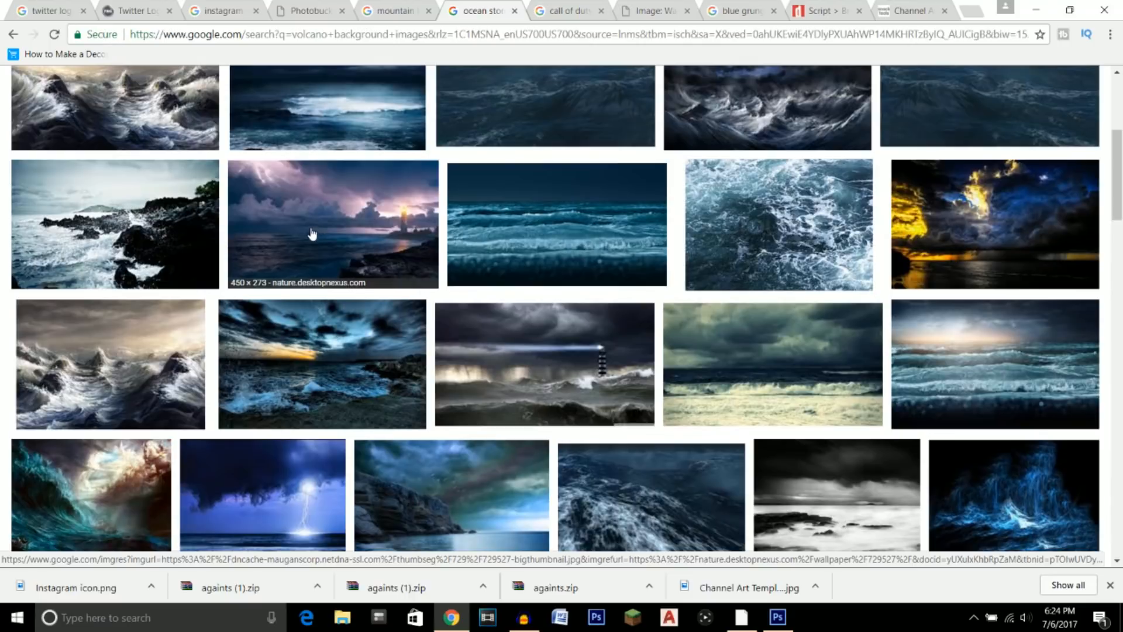
scroll(312, 234, "up", 1)
- Preview the purple ocean storm picture with the lighthouse, compare it with the other results and open it at full size
left_click(313, 234)
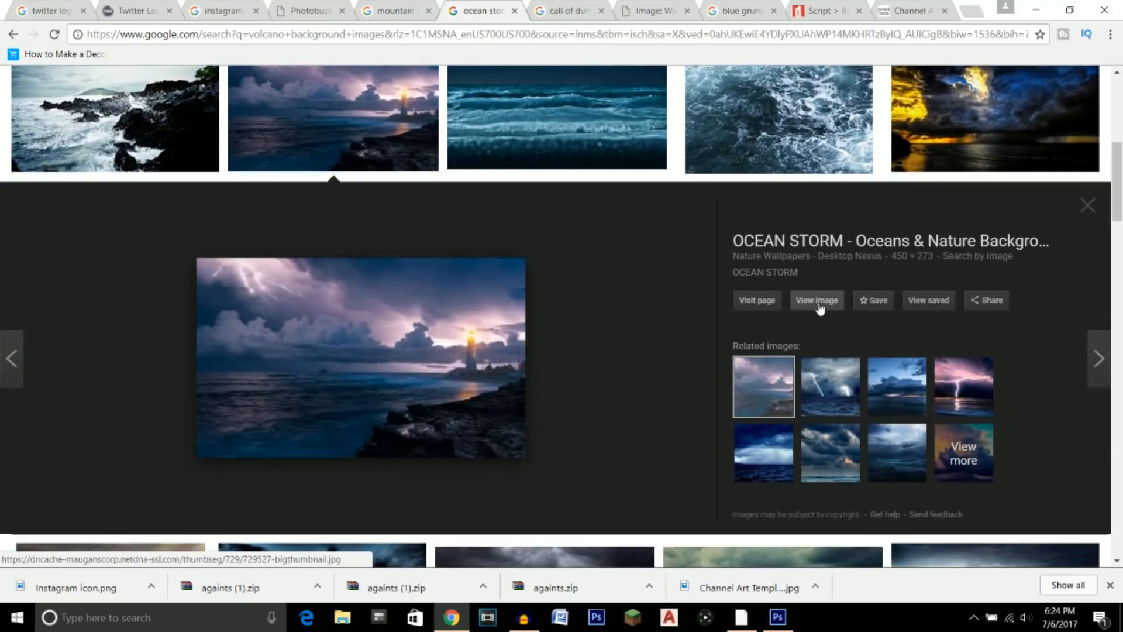
scroll(622, 311, "down", 7)
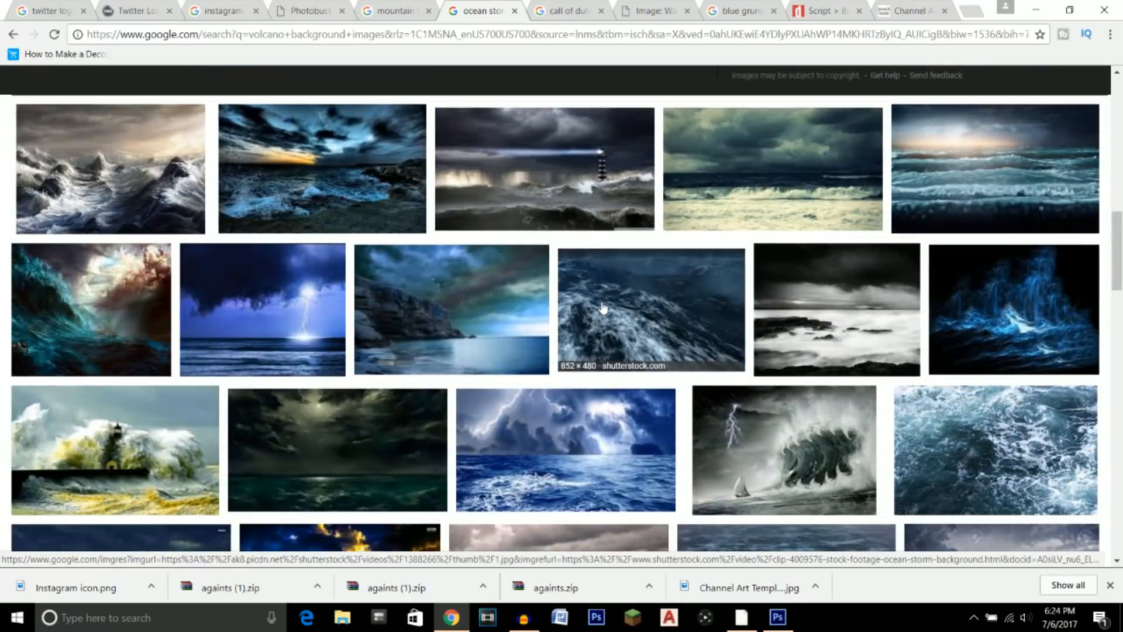
scroll(601, 307, "down", 6)
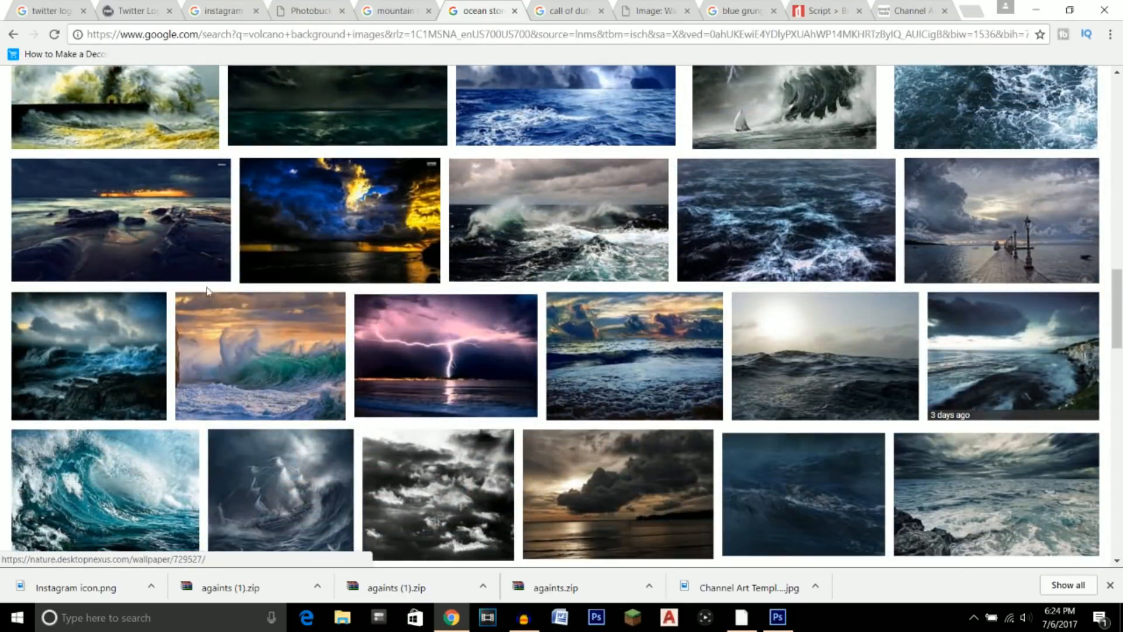
scroll(477, 309, "up", 12)
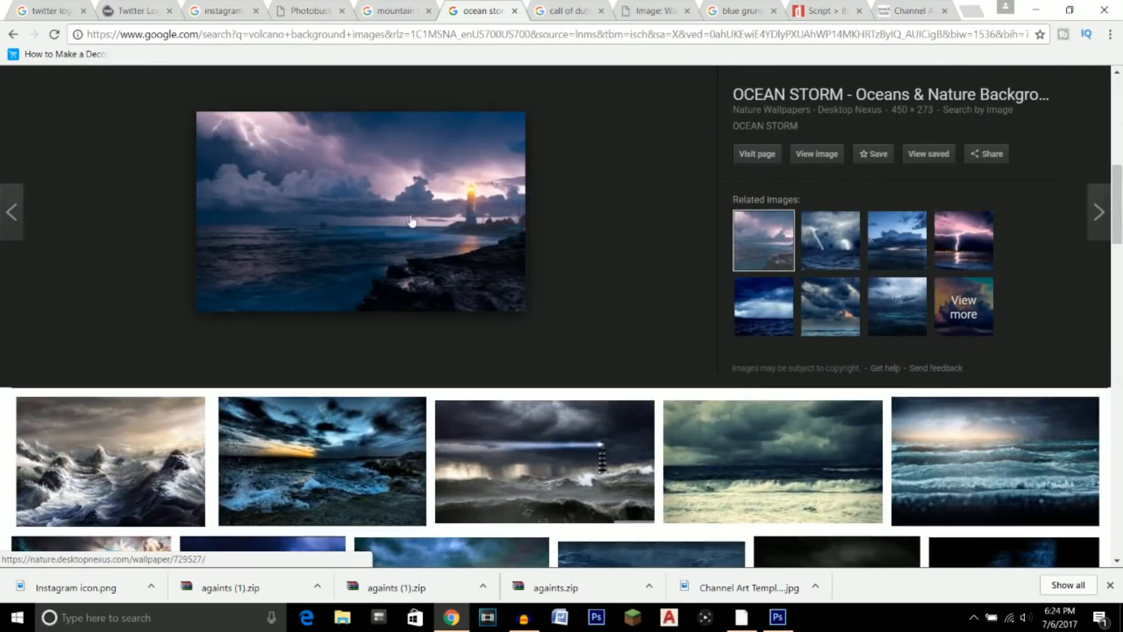
left_click(817, 154)
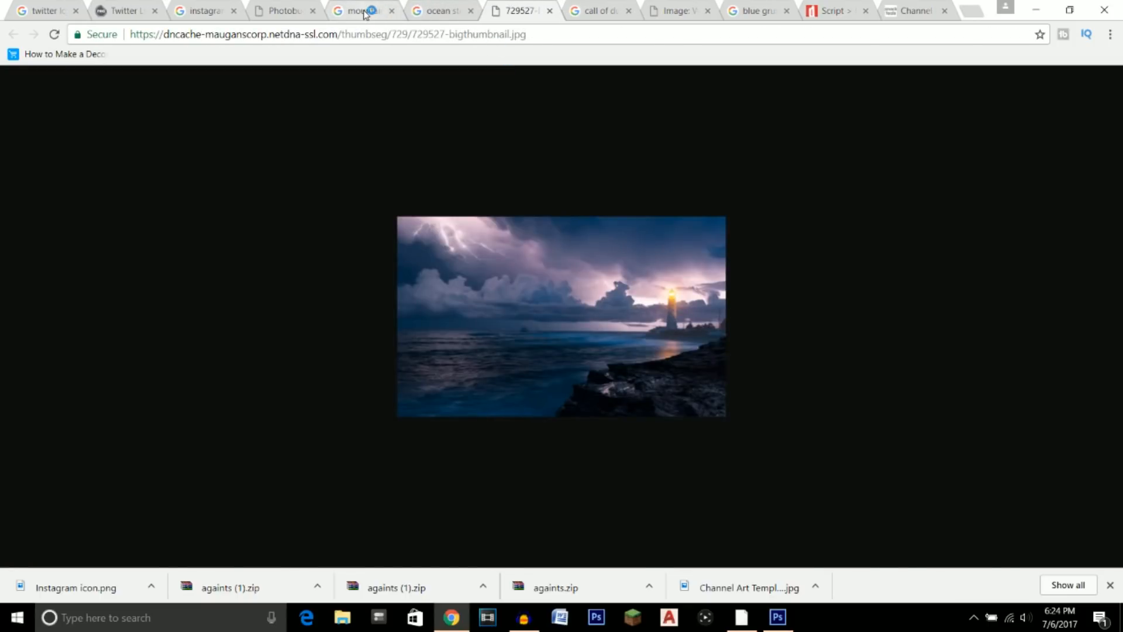
- Browse the mountain background image results and select the picture of snowy peaks under a blue and cream sky
left_click(385, 12)
scroll(225, 253, "down", 6)
scroll(225, 253, "down", 3)
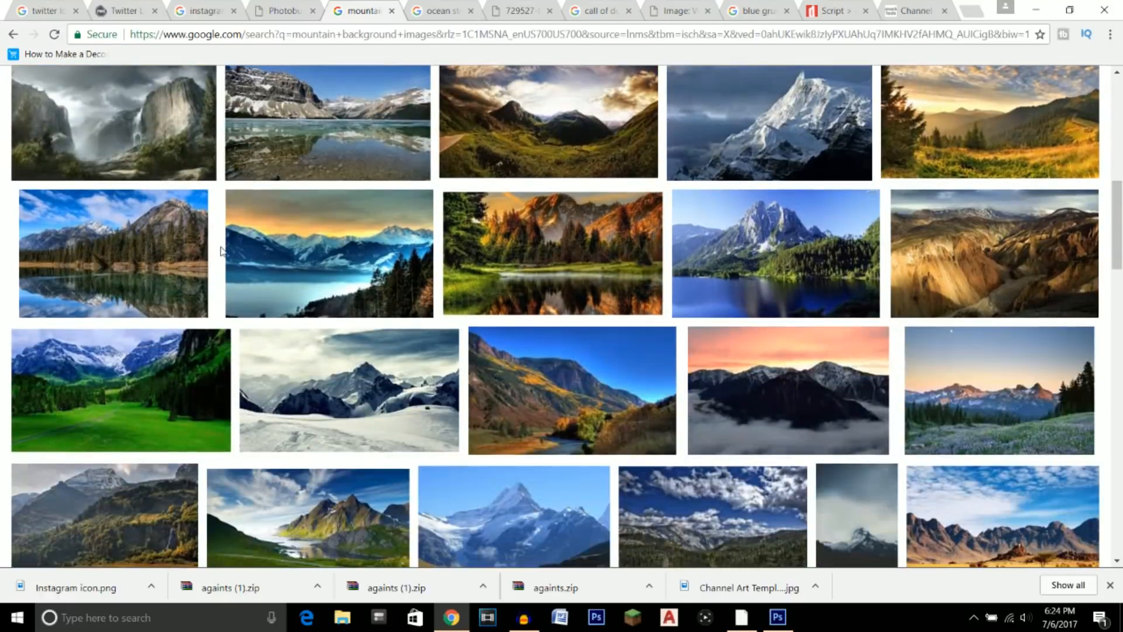
scroll(221, 251, "down", 7)
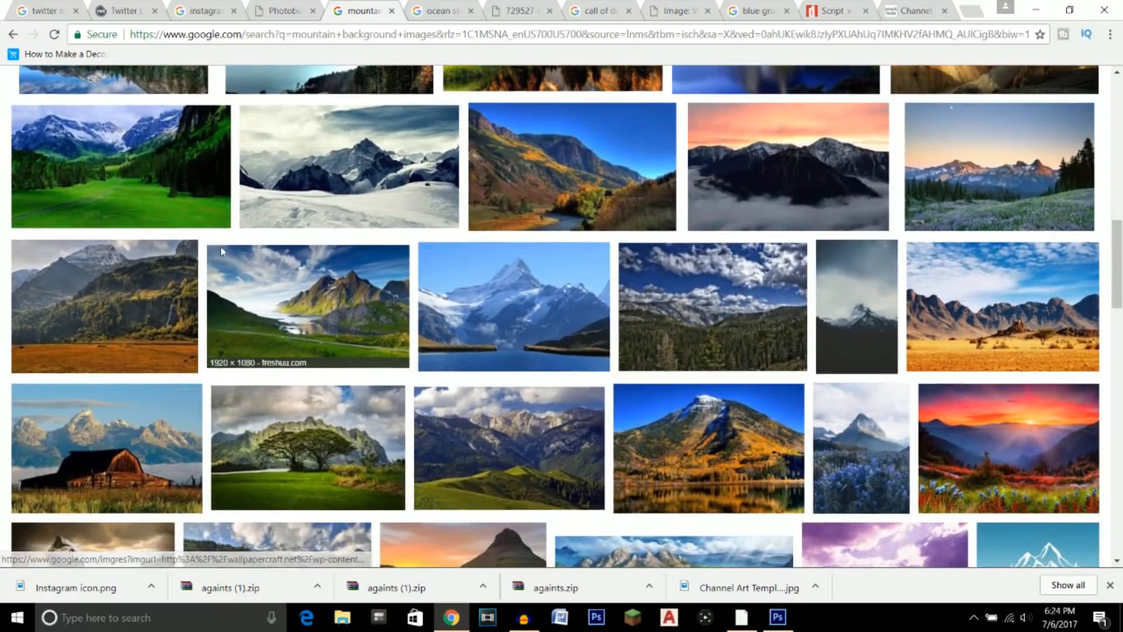
scroll(221, 251, "down", 9)
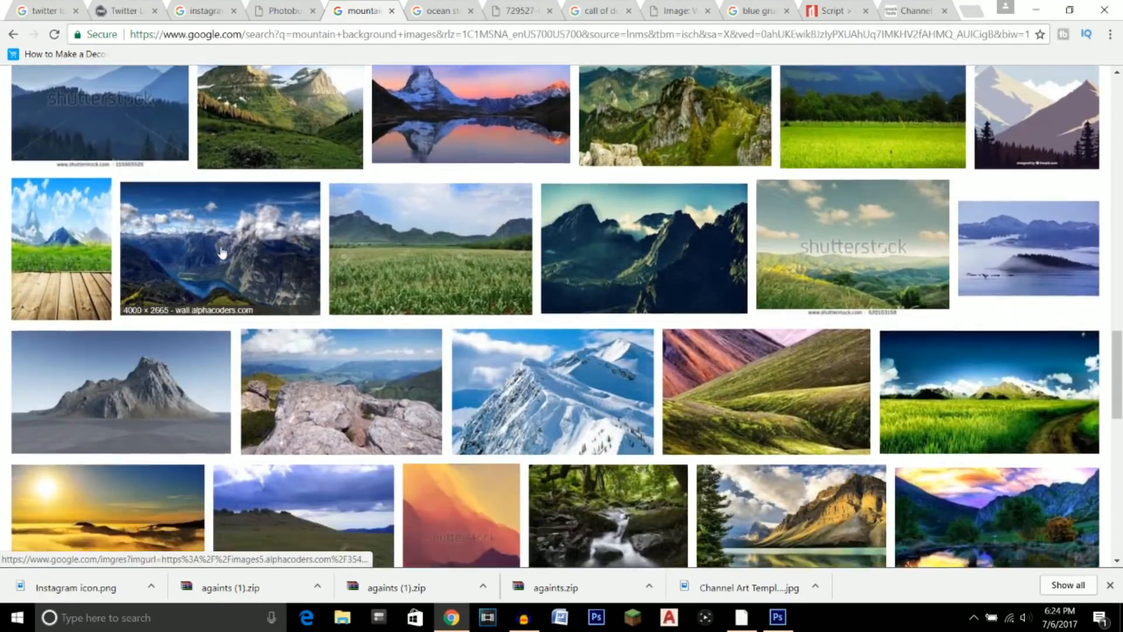
scroll(221, 252, "down", 9)
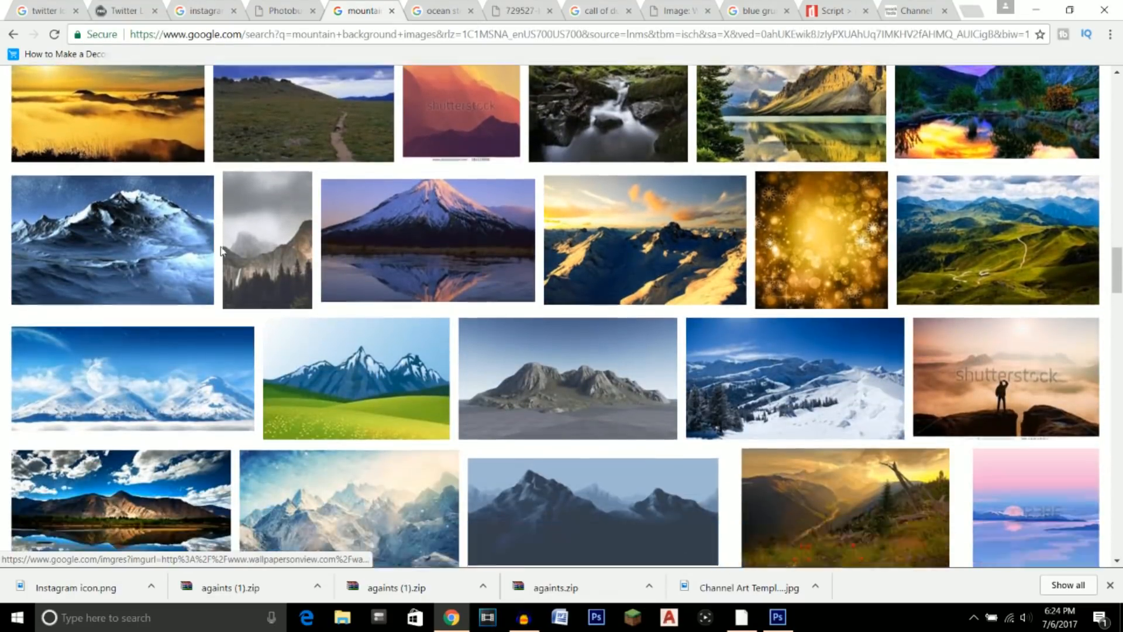
scroll(221, 252, "down", 1)
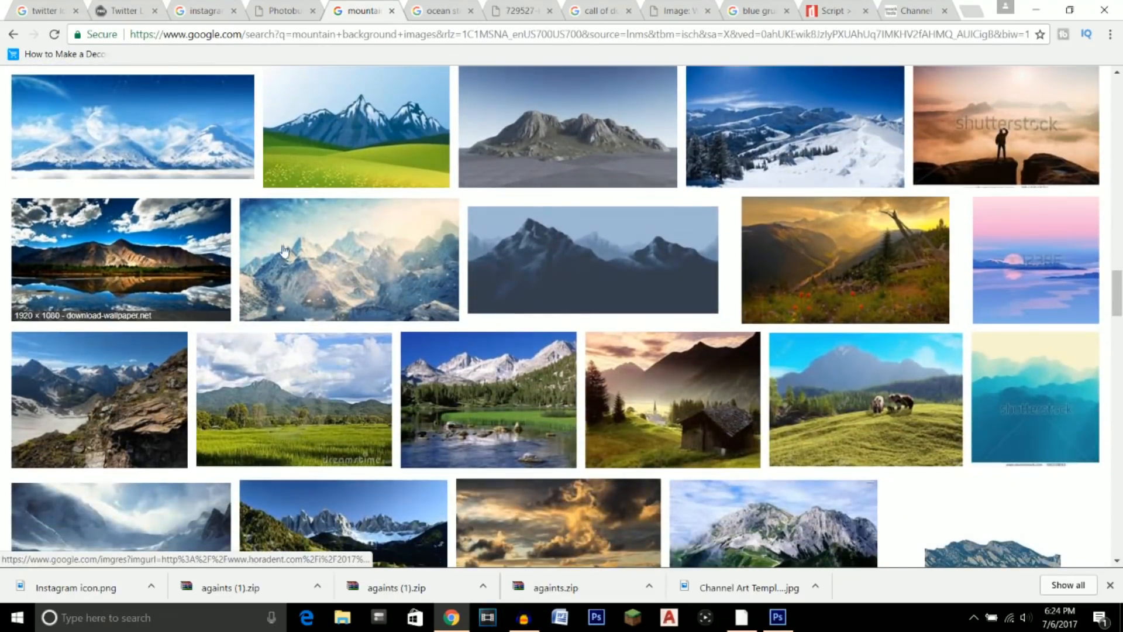
left_click(332, 260)
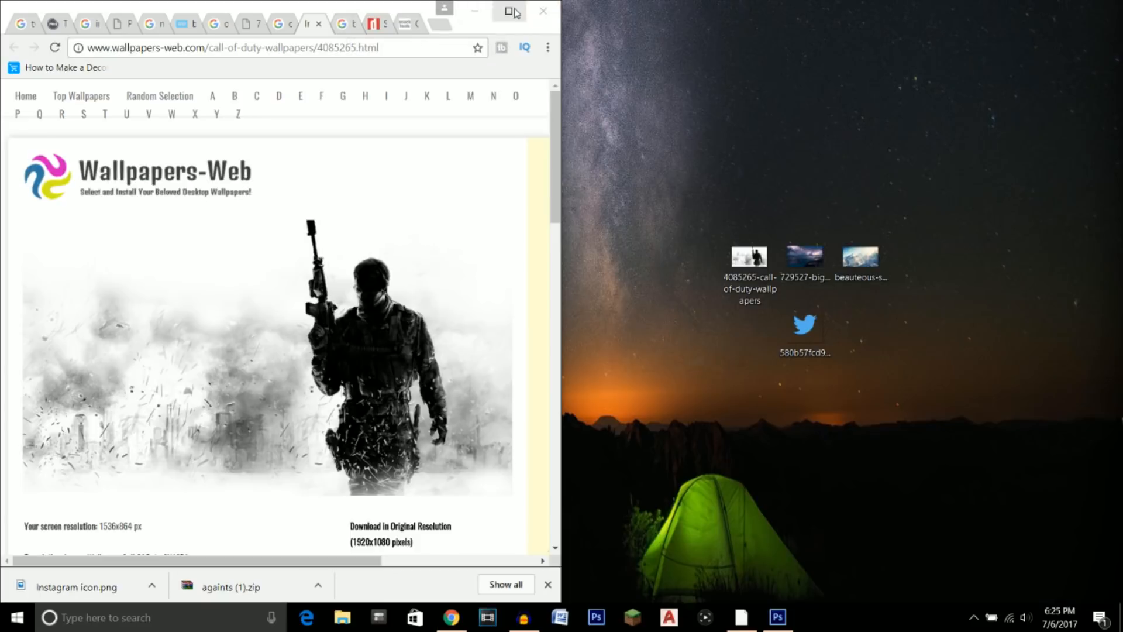
- Maximize the browser, browse the blue grunge background results and open the 1440 × 960 dark blue grunge wallpaper at full size
left_click(510, 12)
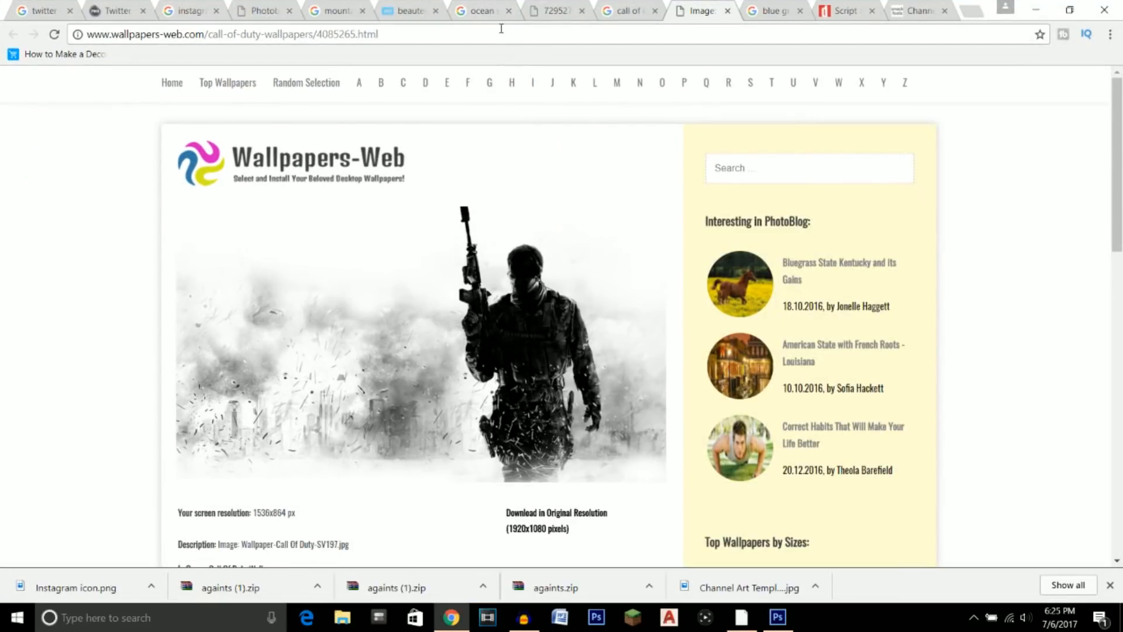
left_click(771, 12)
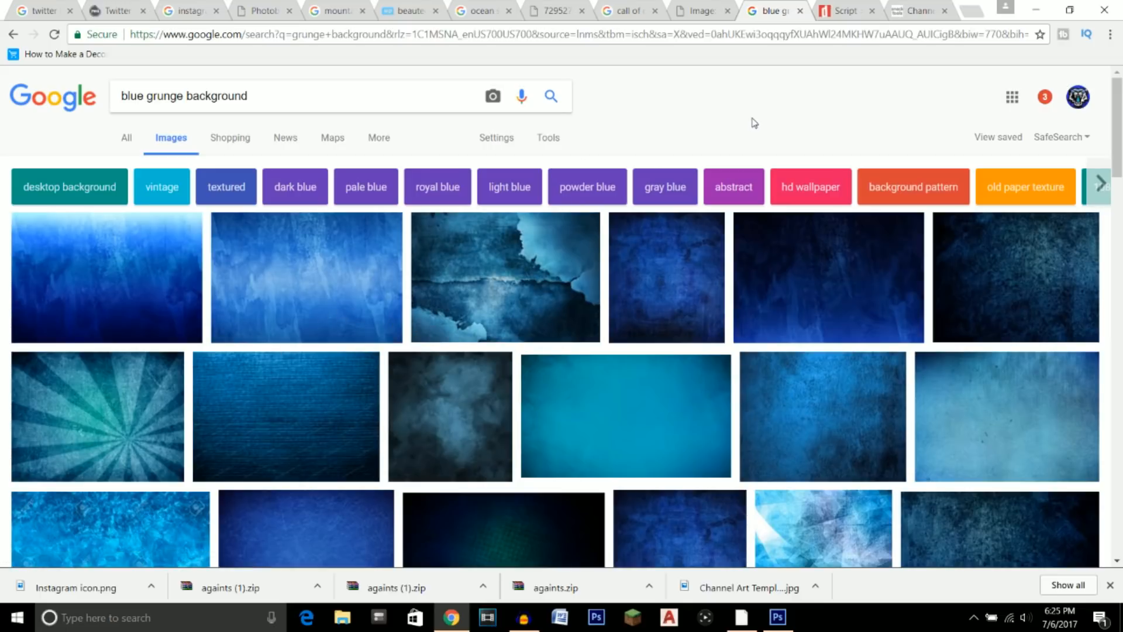
scroll(754, 122, "down", 1)
scroll(754, 121, "down", 2)
scroll(936, 327, "up", 1)
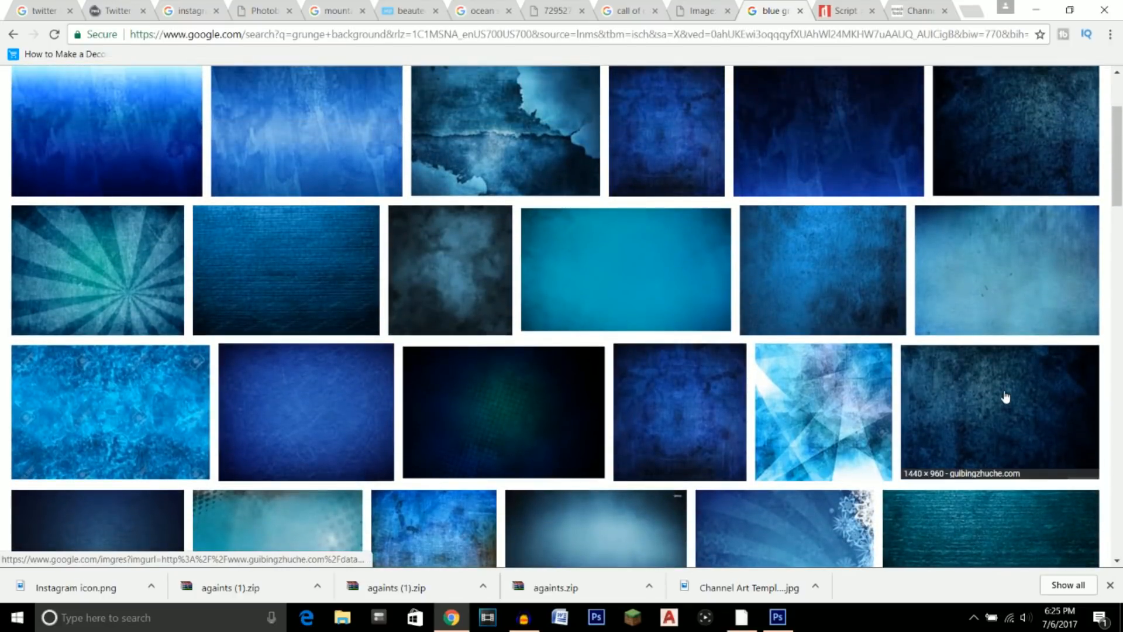
left_click(1009, 401)
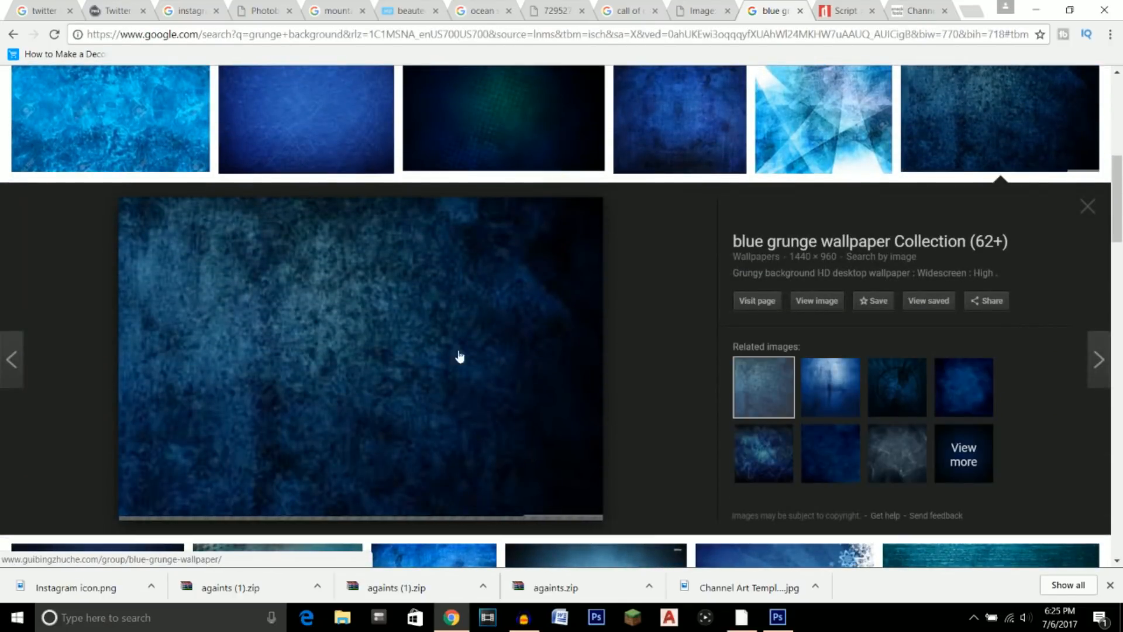
left_click(817, 301)
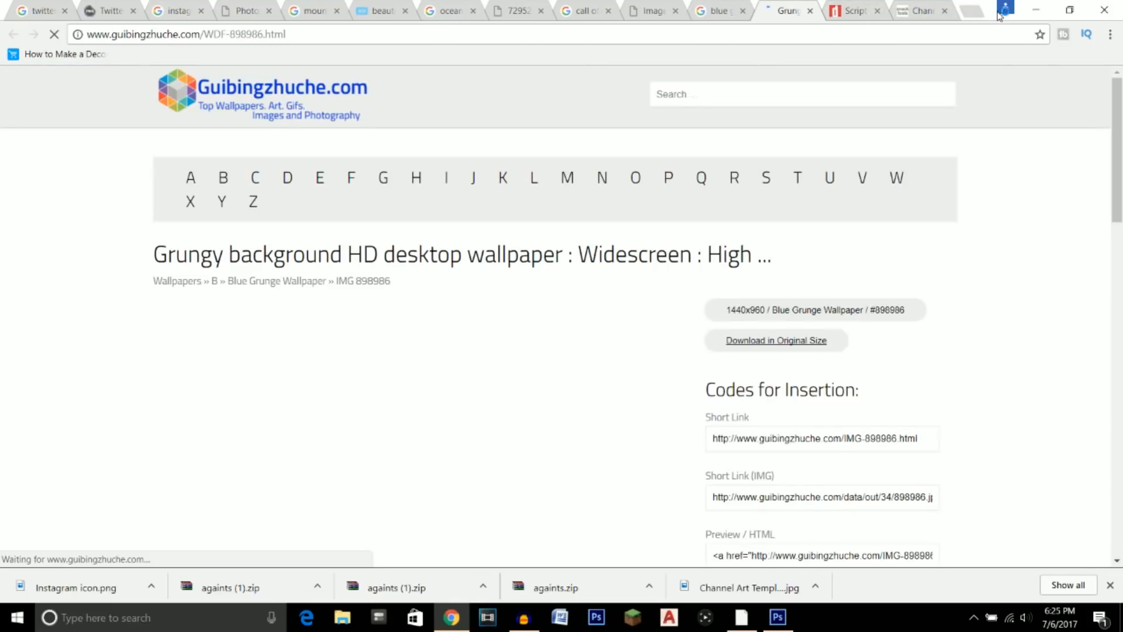
- Save the dark blue grunge wallpaper to the desktop beside the other downloaded pictures and minimize the browser
left_click_drag(992, 11, 2, 29)
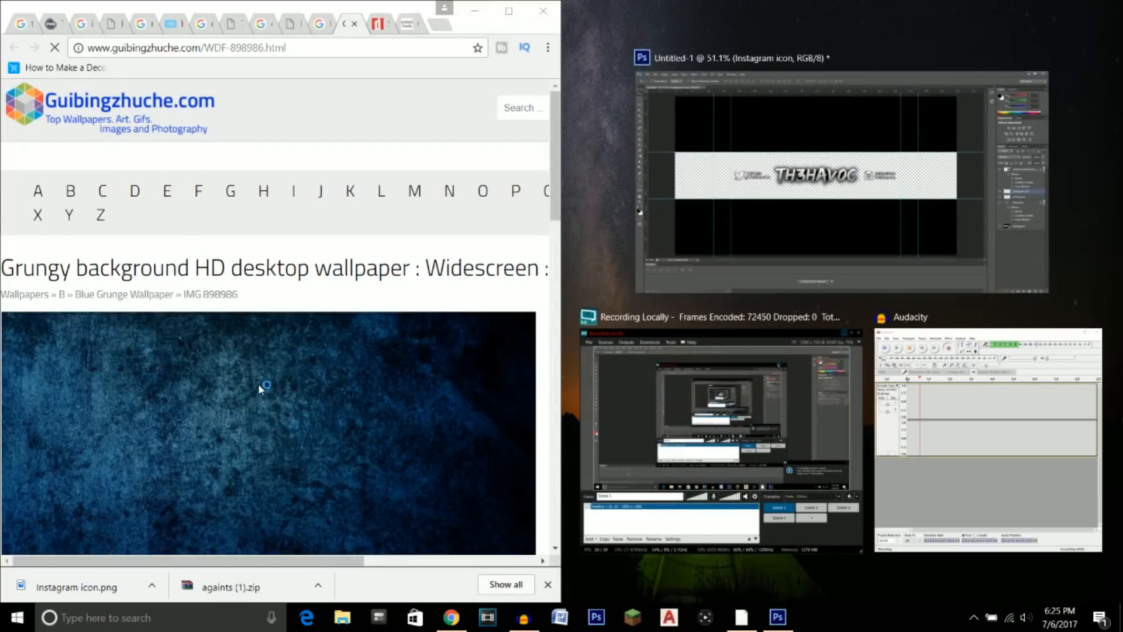
left_click_drag(291, 384, 687, 251)
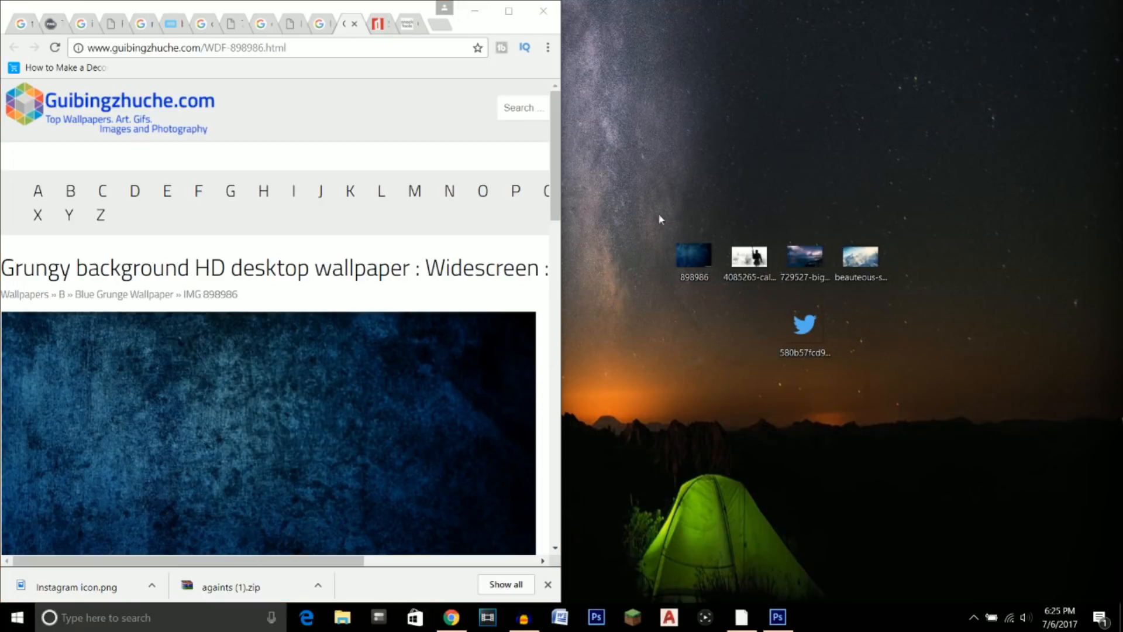
left_click(477, 13)
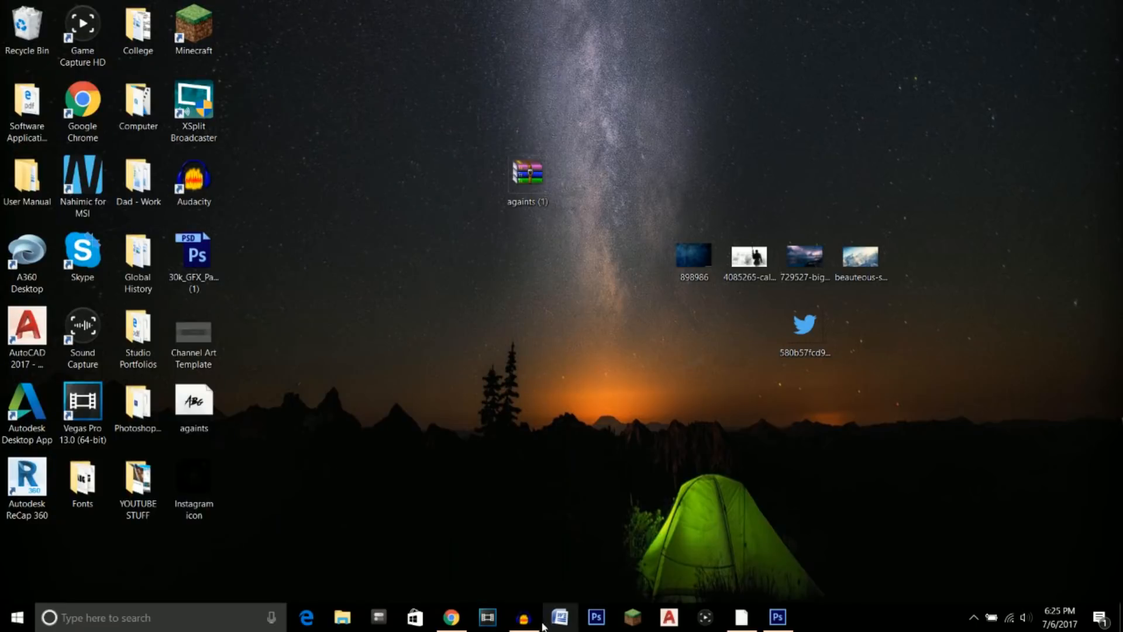
- Switch to Photoshop and place the beauteous-snowy-mountain-background-mountains-wallpaper image from the desktop into the banner document
left_click(777, 617)
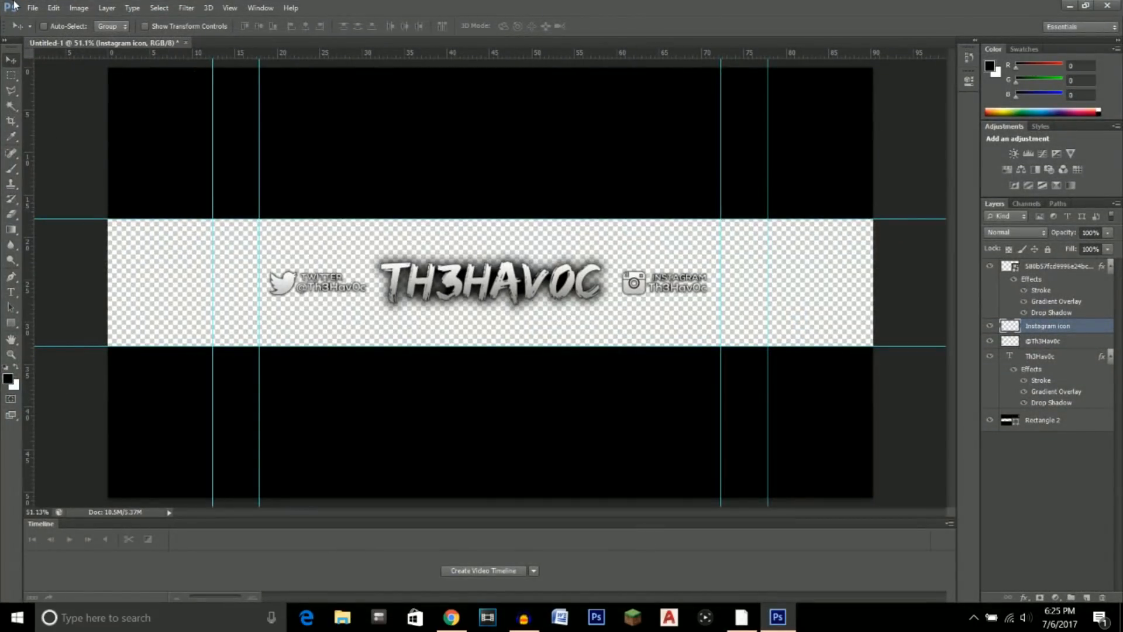
left_click(32, 8)
left_click(40, 244)
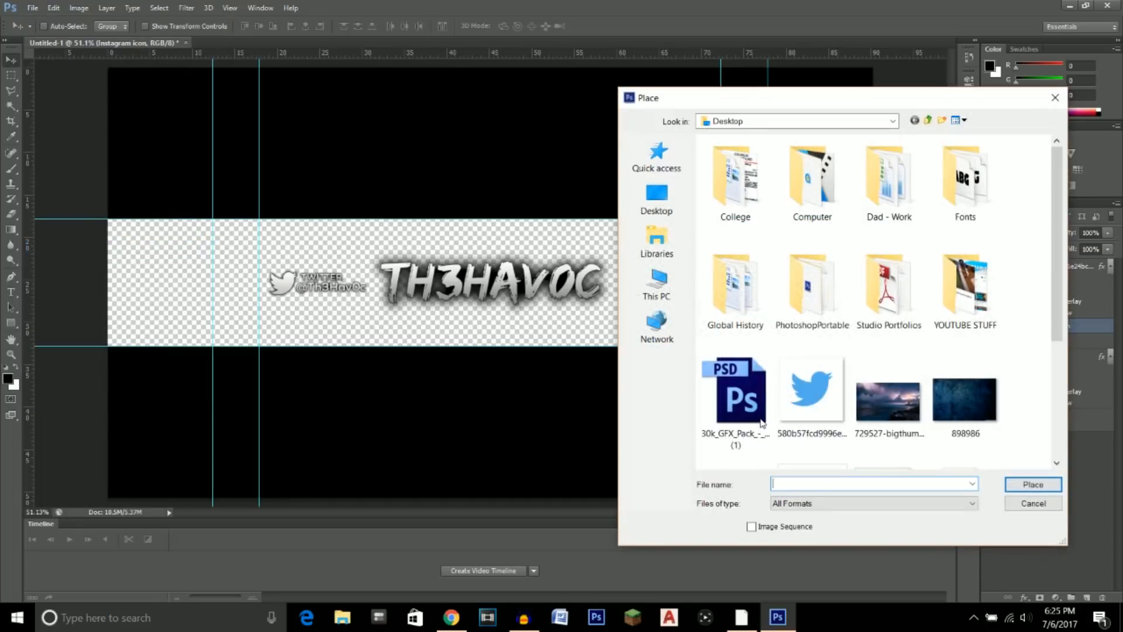
scroll(920, 399, "down", 3)
left_click(962, 316)
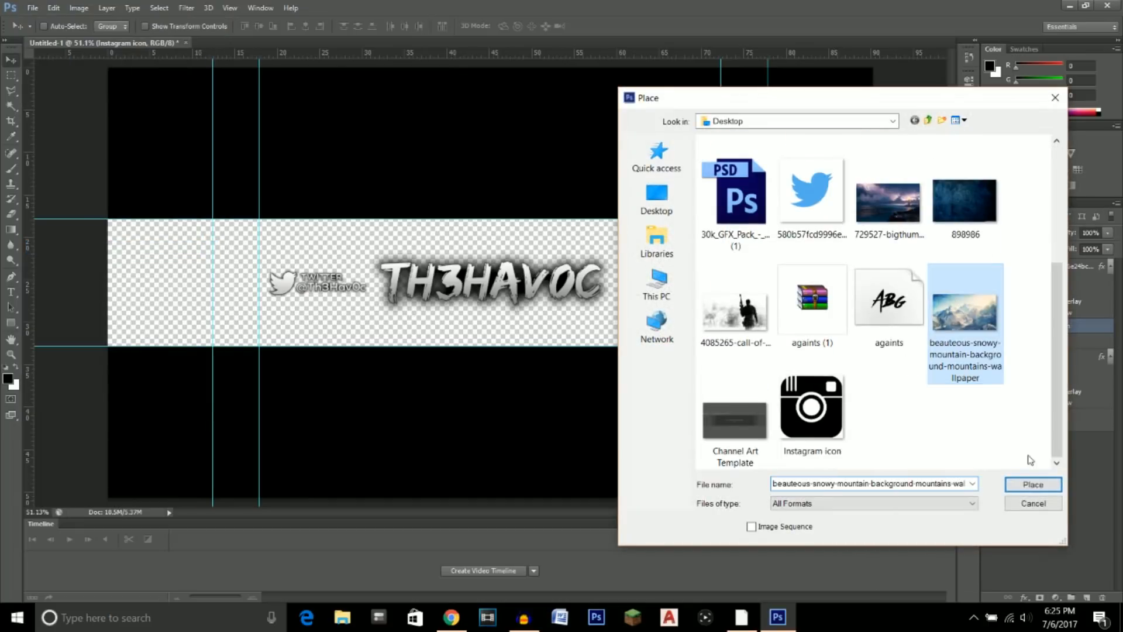
left_click(1032, 485)
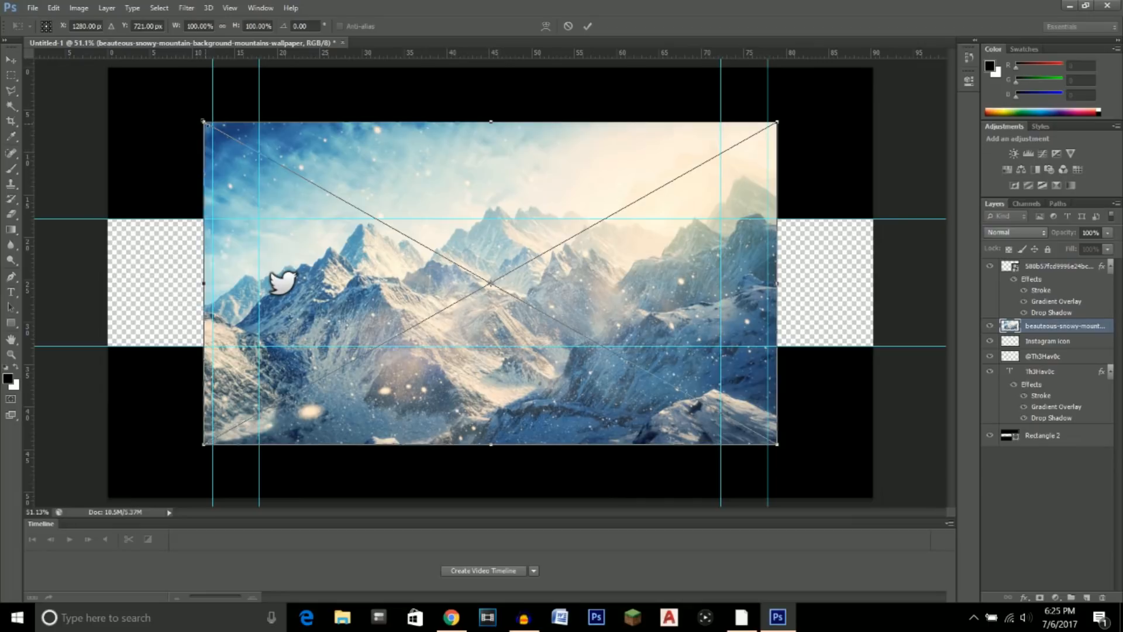
- Scale the placed snowy mountain picture to about 134% so it covers the whole canvas
left_click_drag(204, 121, 105, 66)
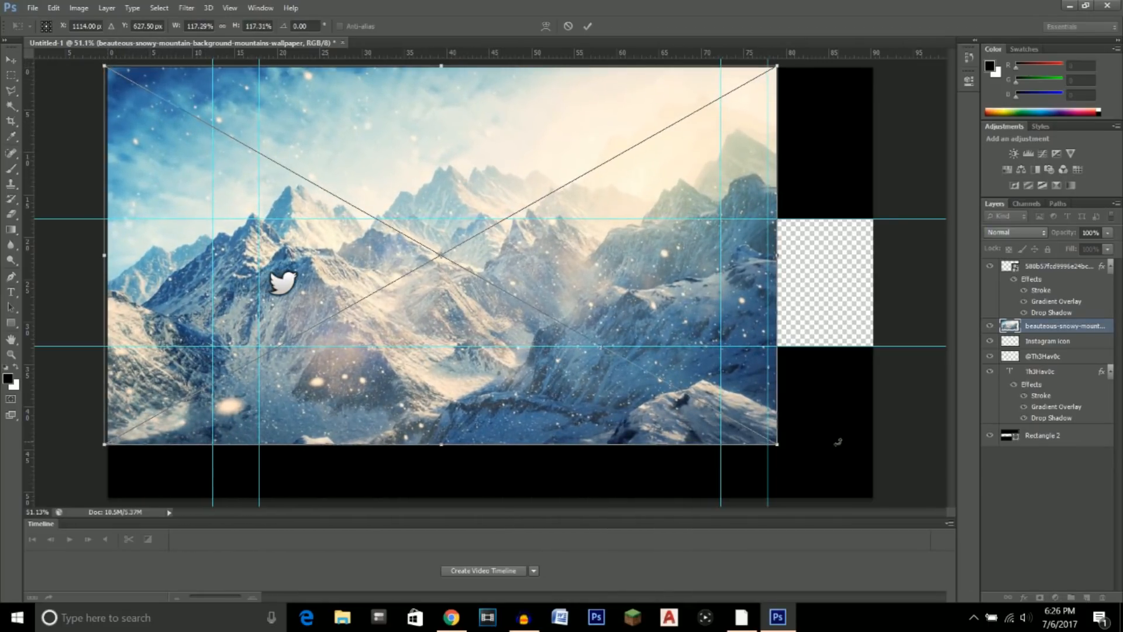
left_click_drag(779, 446, 876, 500)
left_click(11, 59)
left_click(518, 235)
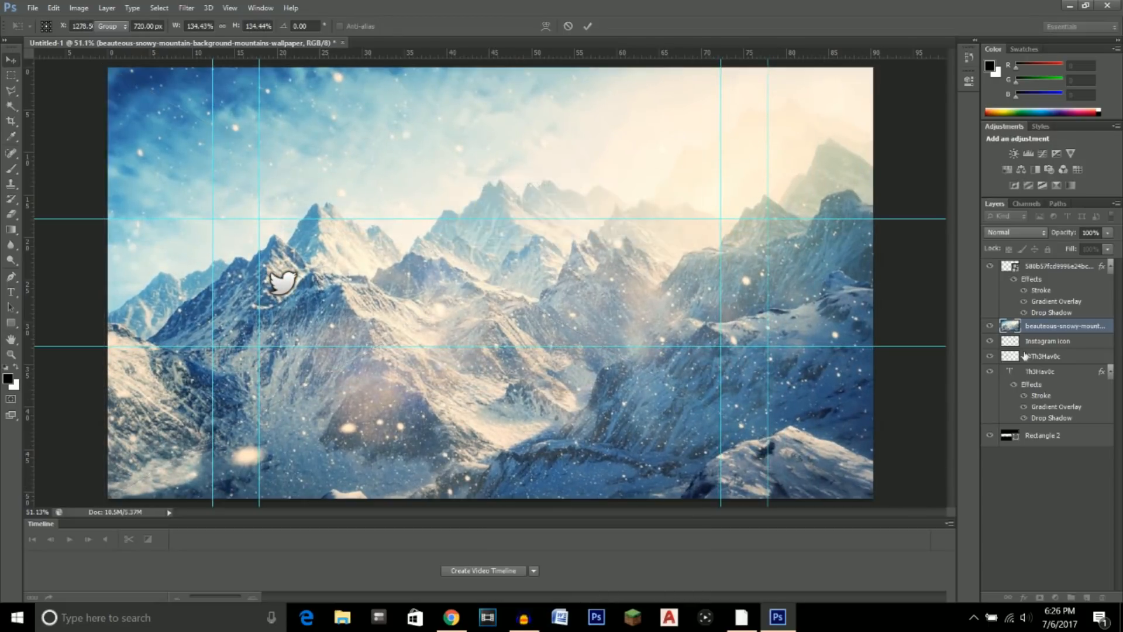
- Move the snowy mountain layer beneath Rectangle 2 at the bottom of the layer stack and inspect the banner
left_click_drag(1074, 333, 1075, 447)
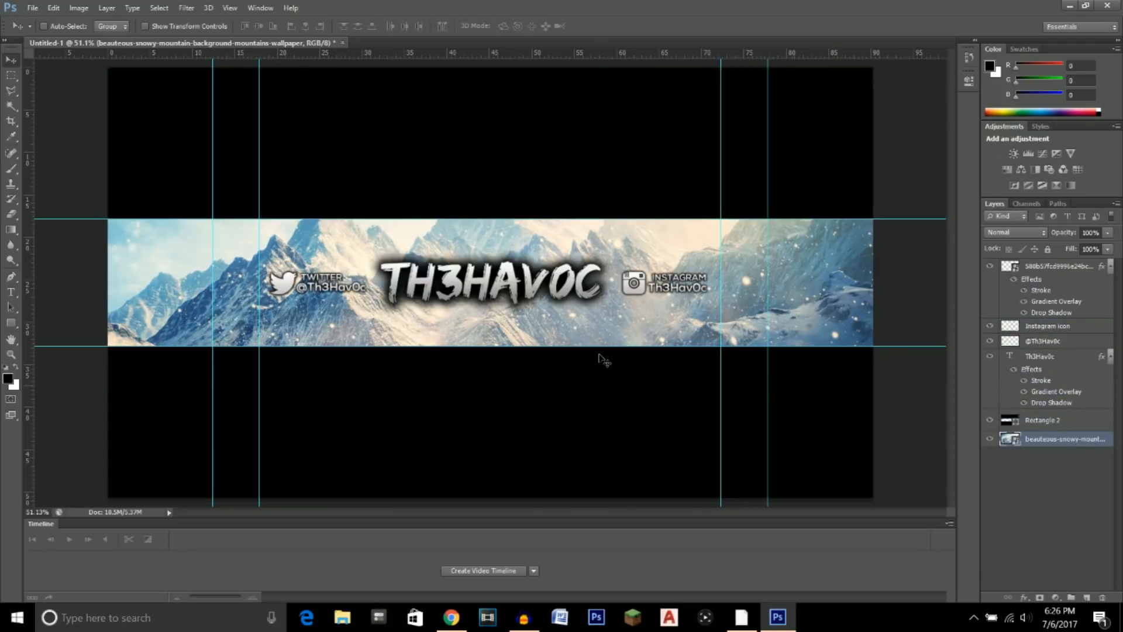
scroll(504, 293, "up", 2)
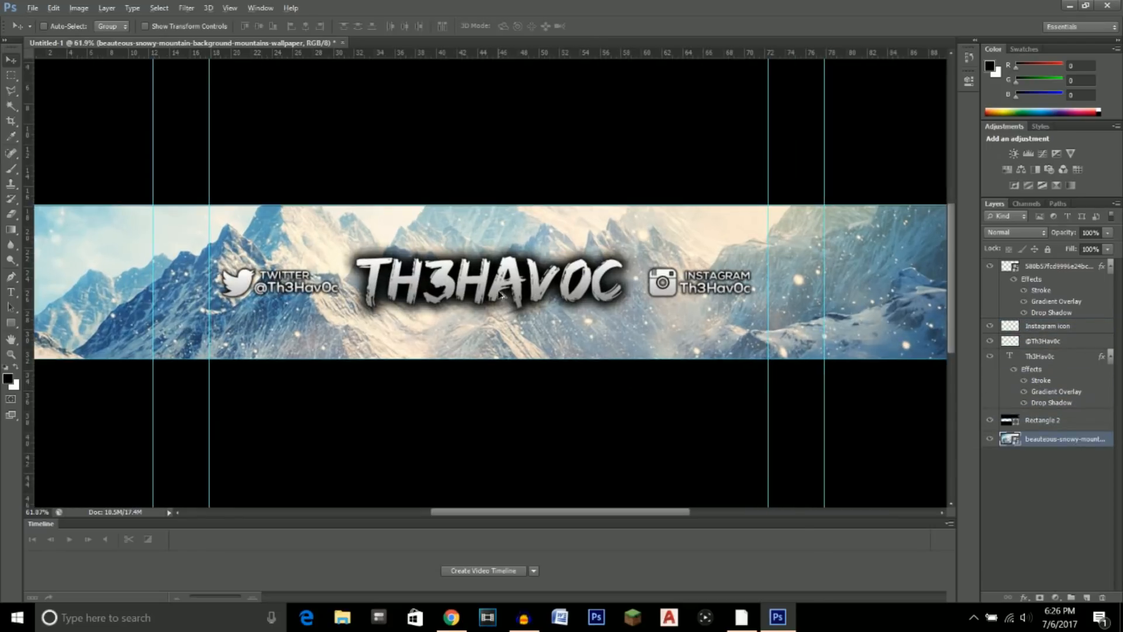
scroll(502, 296, "down", 1)
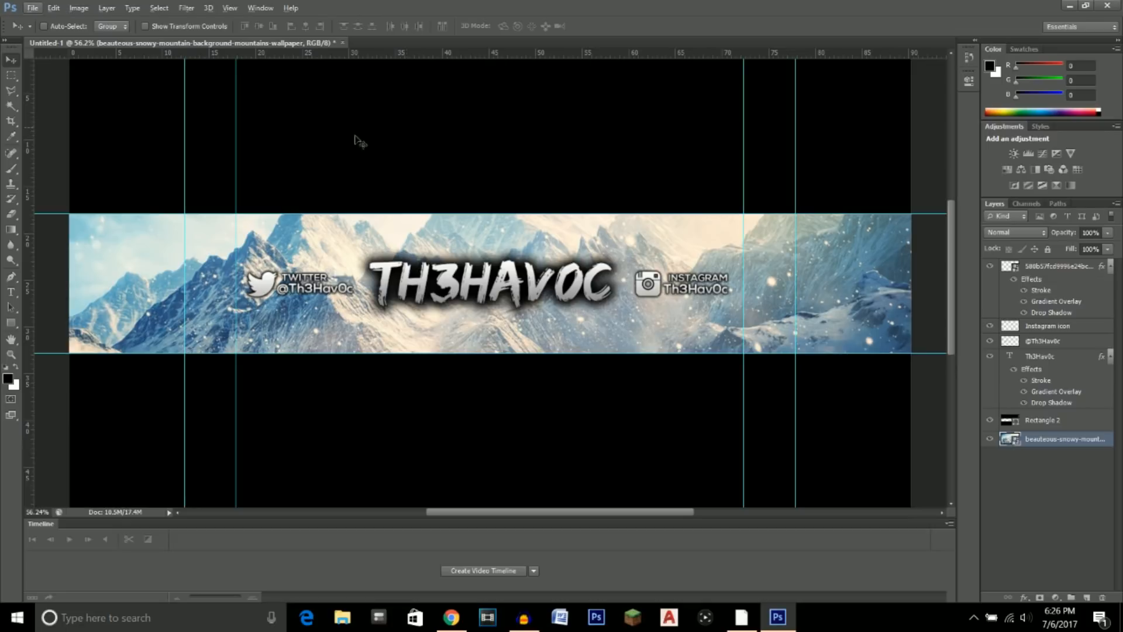
- Choose the Brush tool and set the soft brush's size to 1700 px
left_click(10, 325)
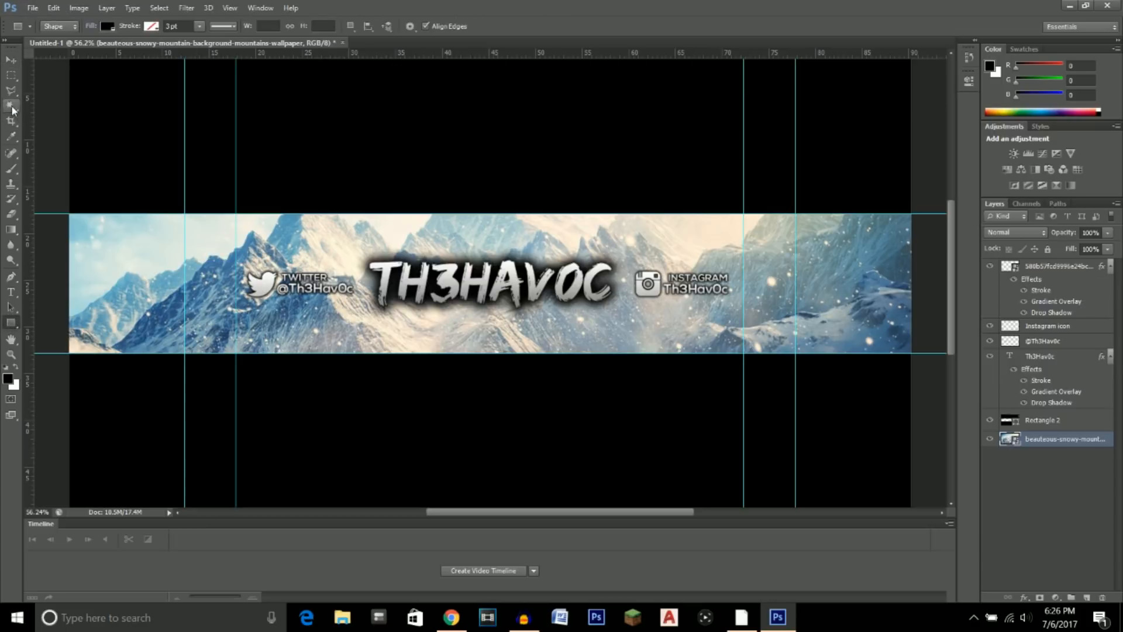
left_click(10, 169)
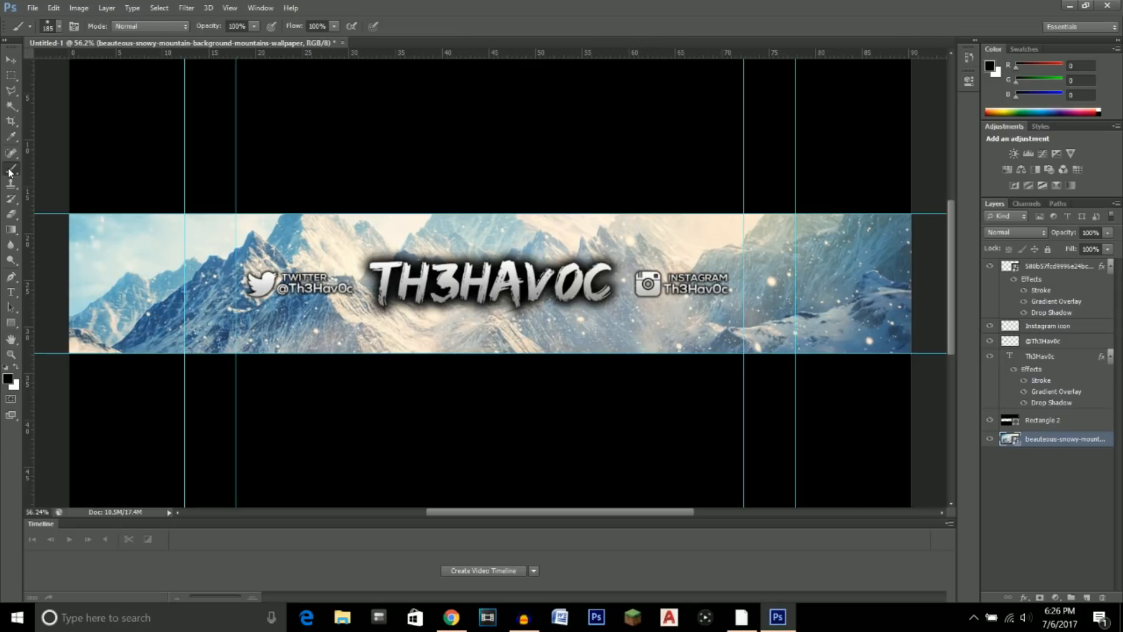
left_click(58, 27)
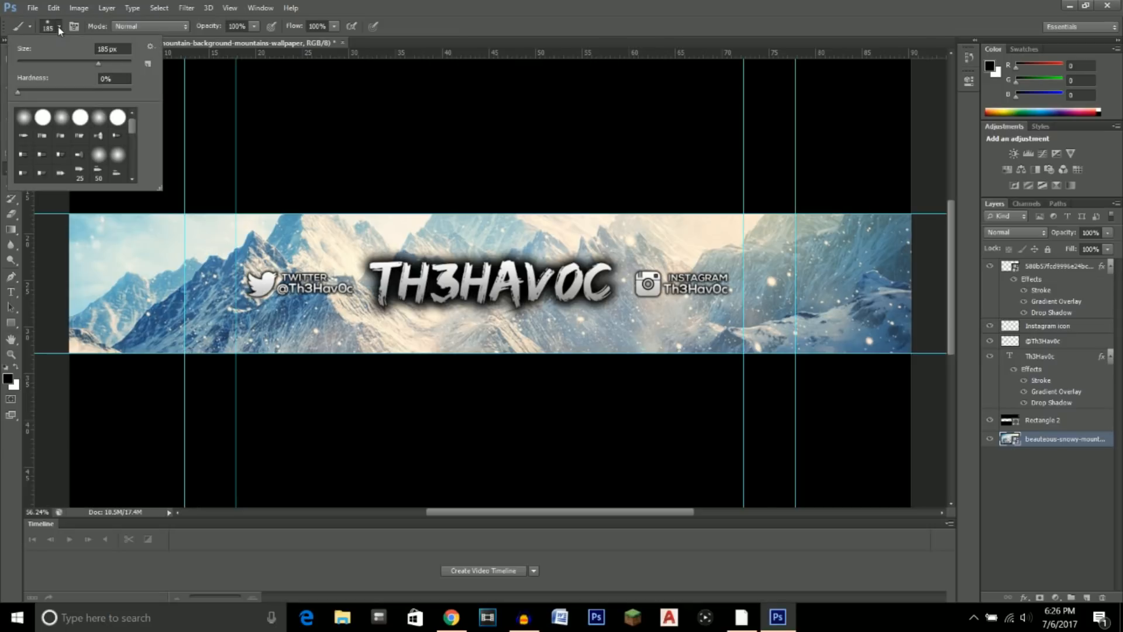
double_click(97, 49)
type("1700")
left_click(60, 27)
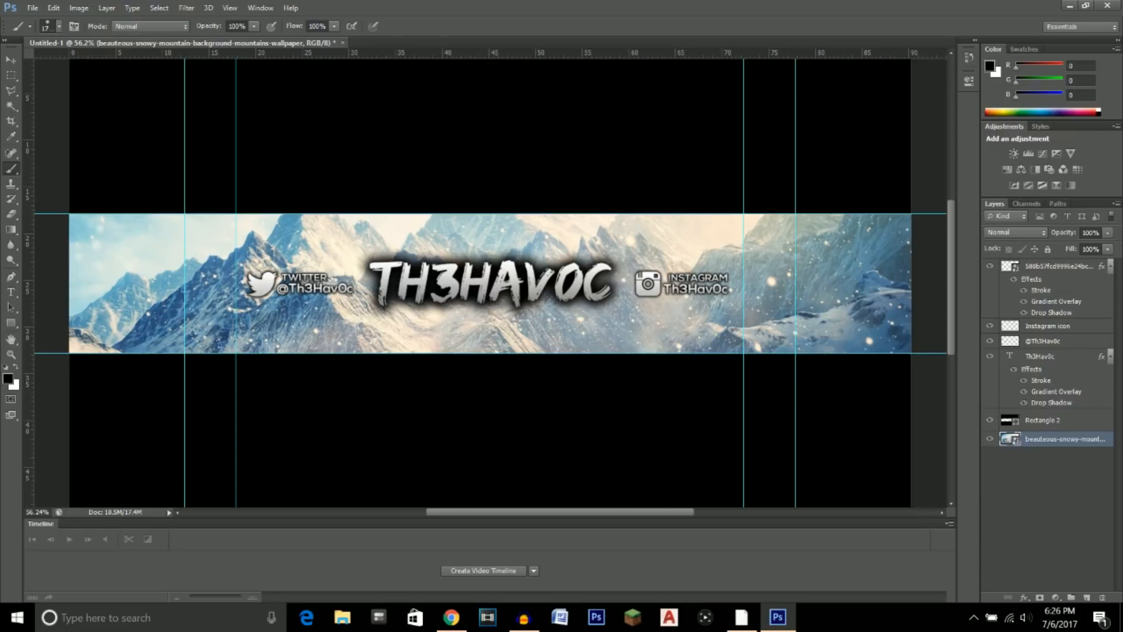
- Add a new layer above the mountain picture and darken the banner's left end with a soft black brush dab
left_click(1086, 598)
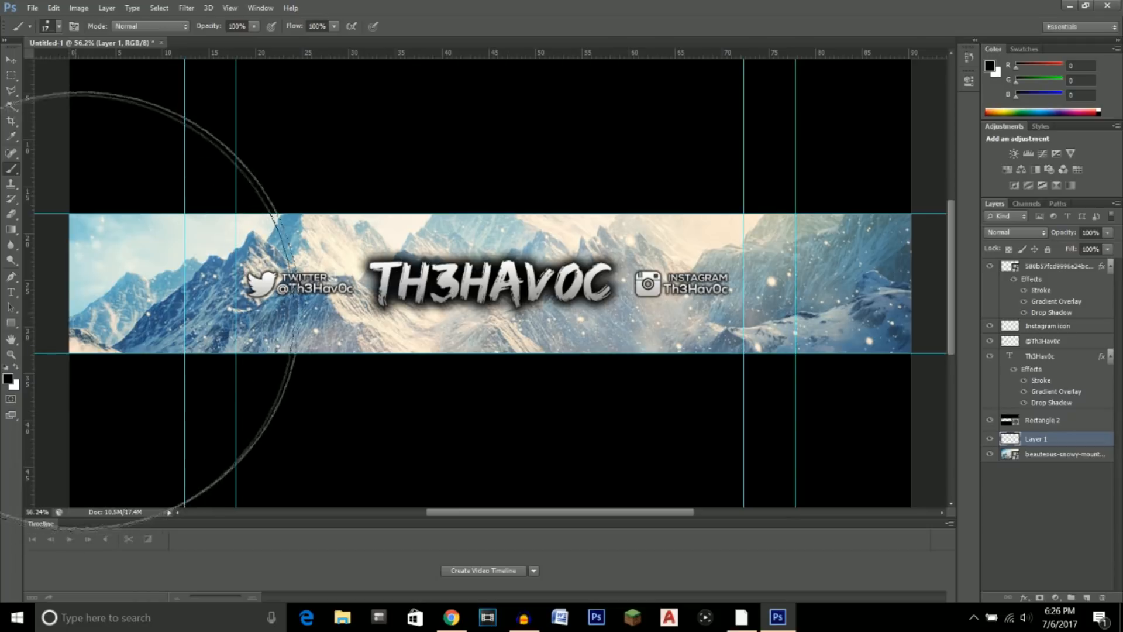
scroll(409, 316, "down", 3)
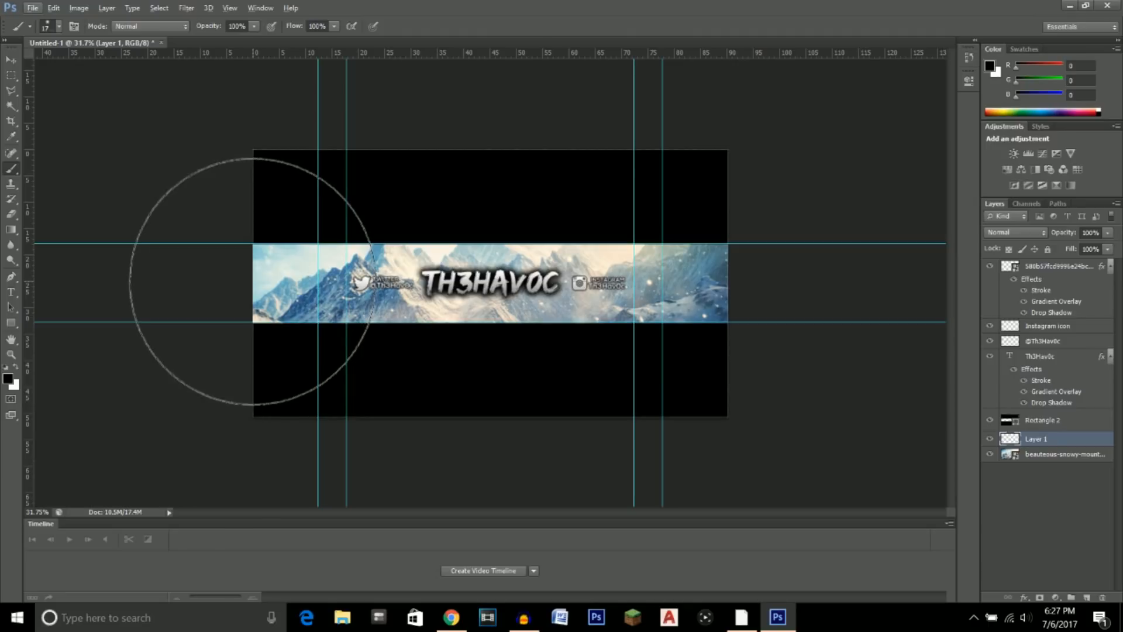
left_click(252, 281)
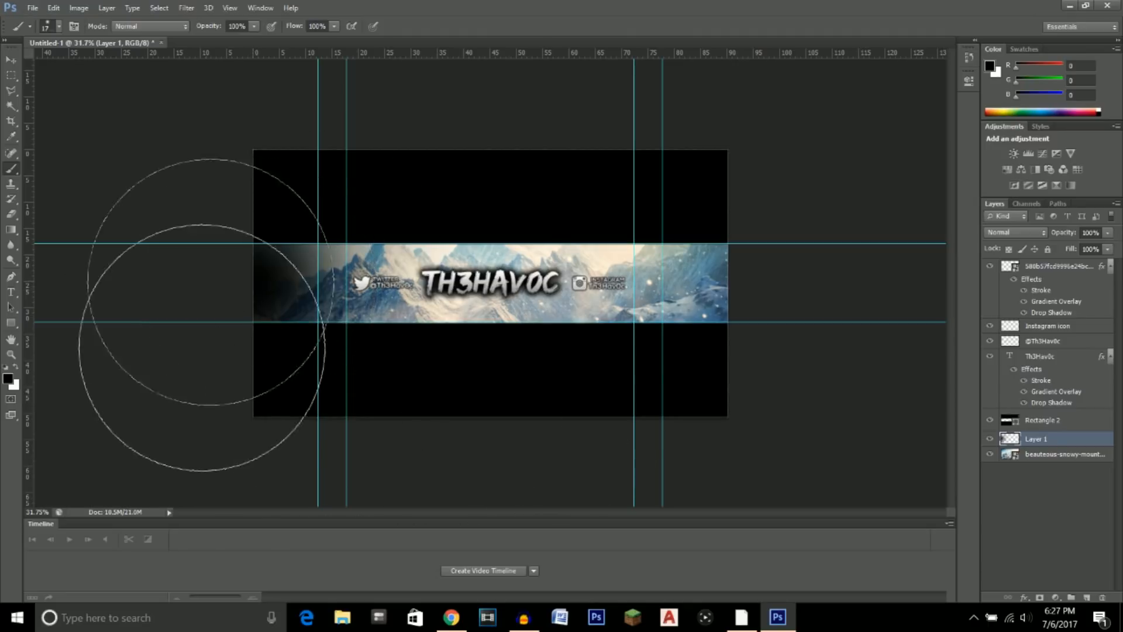
- Darken the banner's right end with a matching soft black brush dab, check both ends and return to the Move tool
scroll(731, 275, "up", 1)
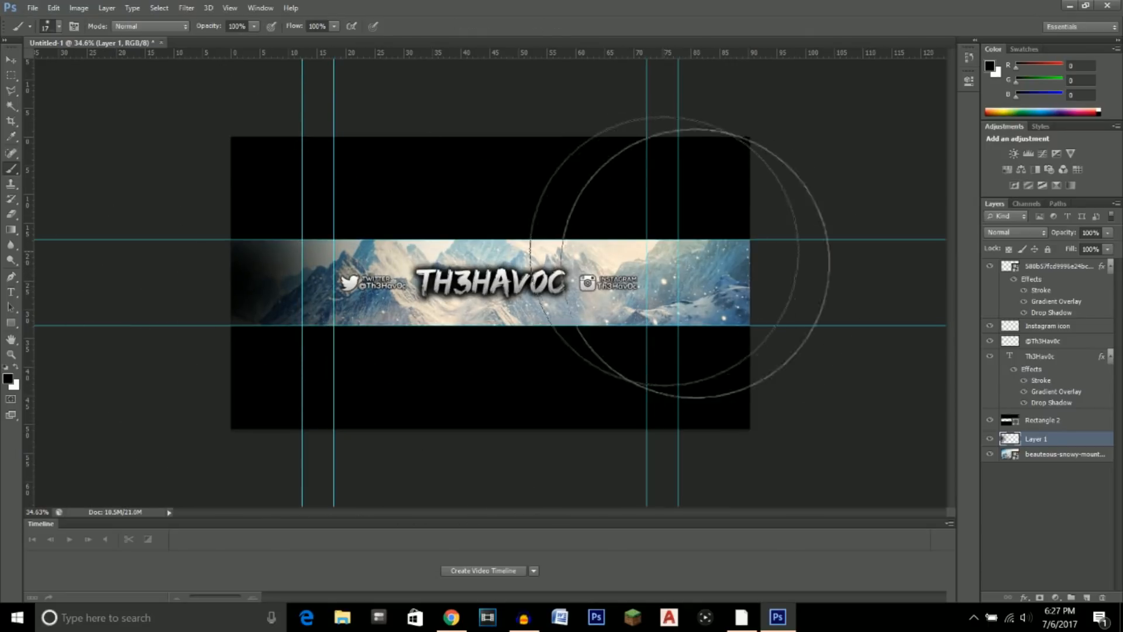
scroll(751, 279, "down", 1)
scroll(752, 279, "up", 1)
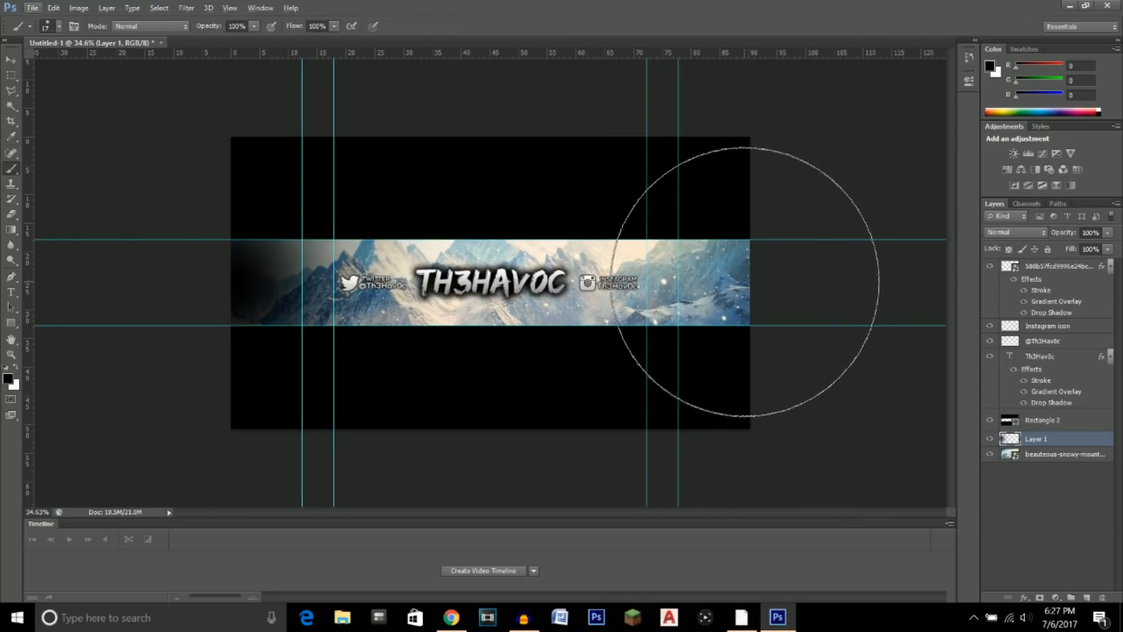
left_click(745, 281)
scroll(491, 282, "up", 5)
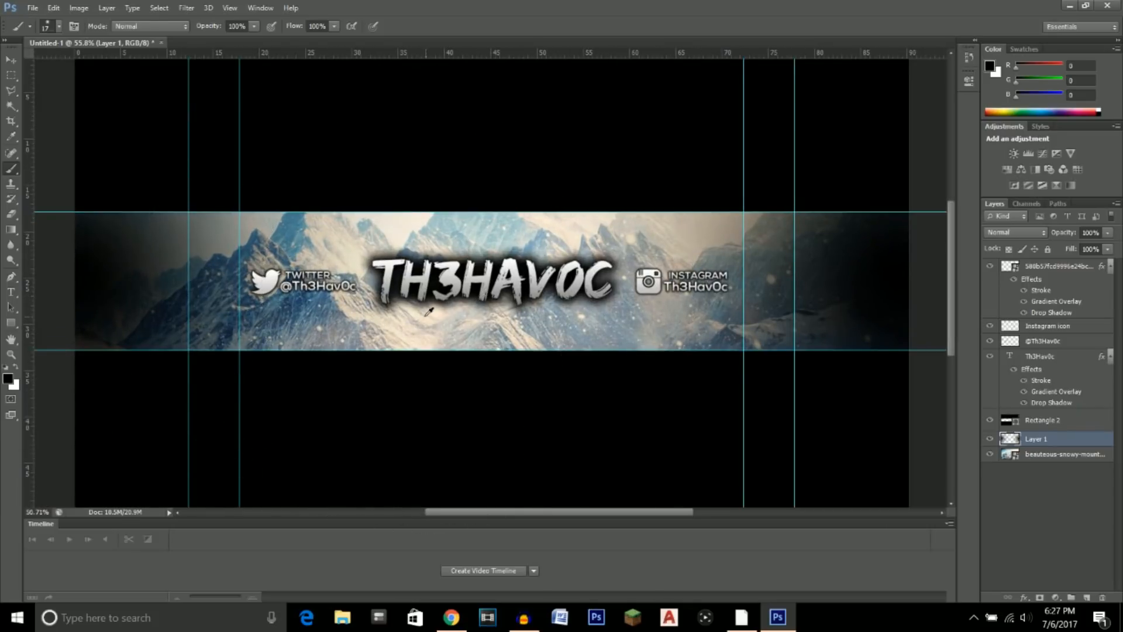
scroll(425, 310, "down", 3)
scroll(425, 310, "up", 1)
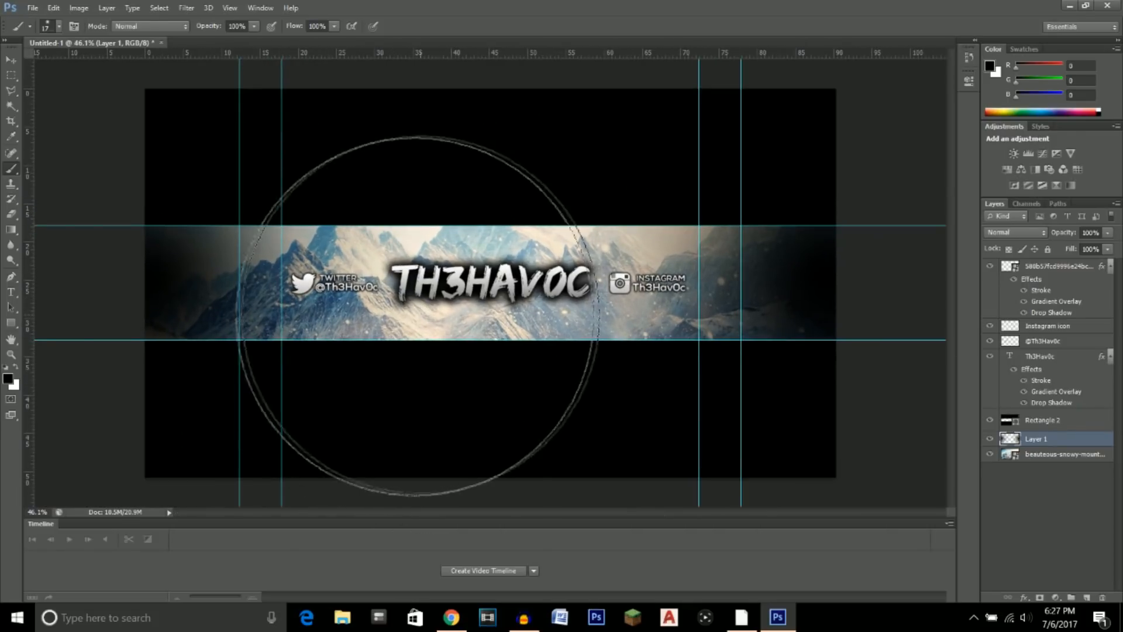
left_click(5, 62)
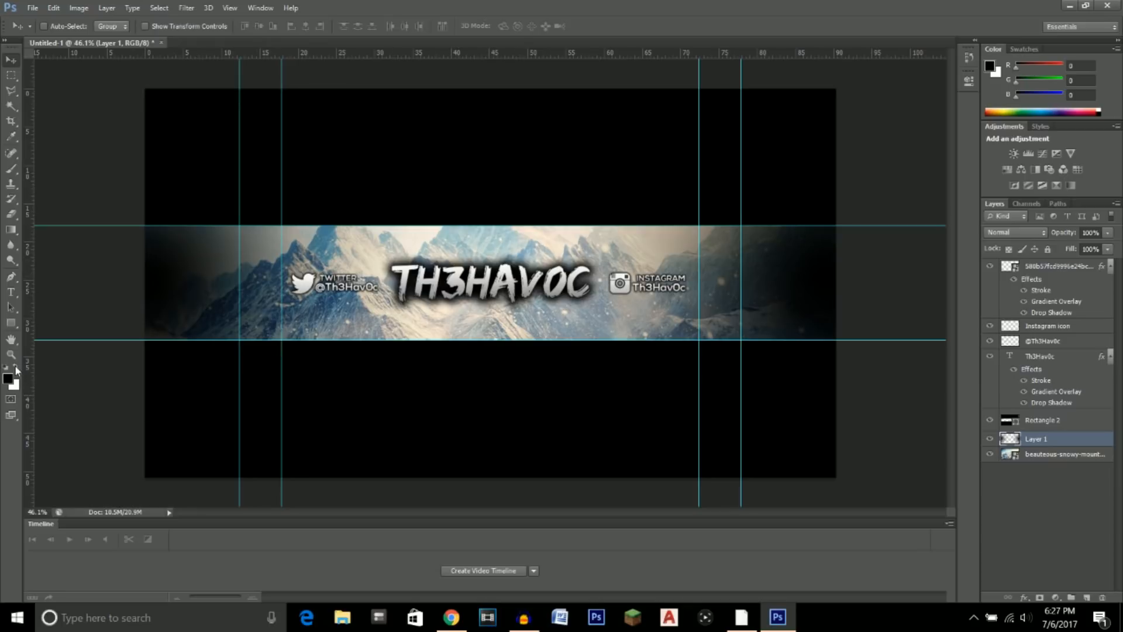
- Set the foreground colour to white (ffffff) and switch to the Brush tool
left_click(8, 380)
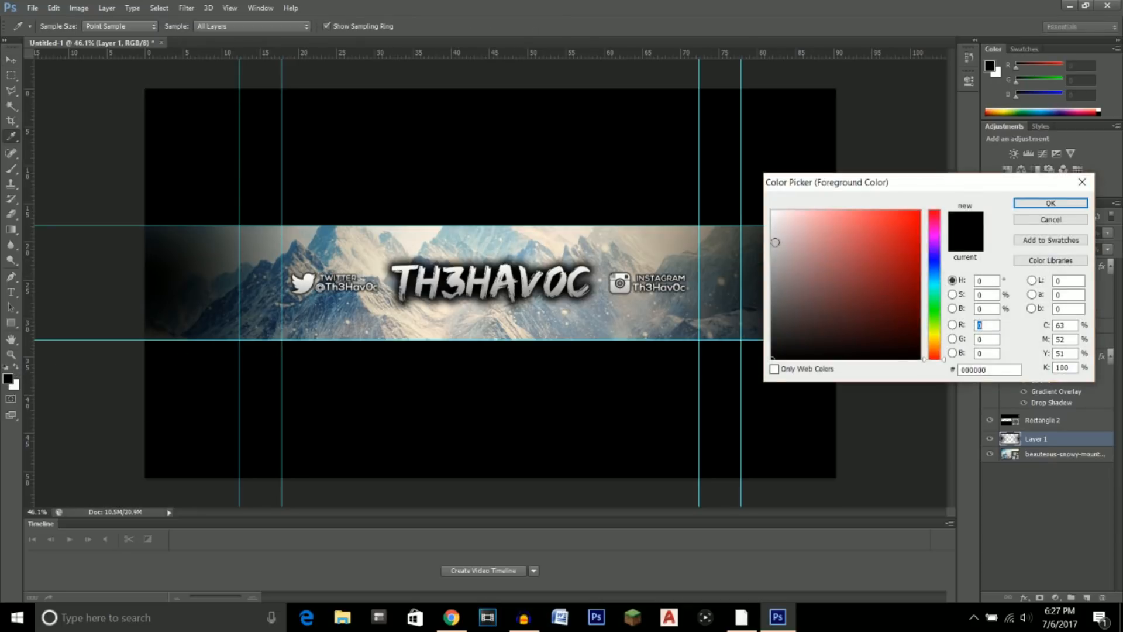
left_click_drag(778, 252, 783, 200)
left_click(1045, 204)
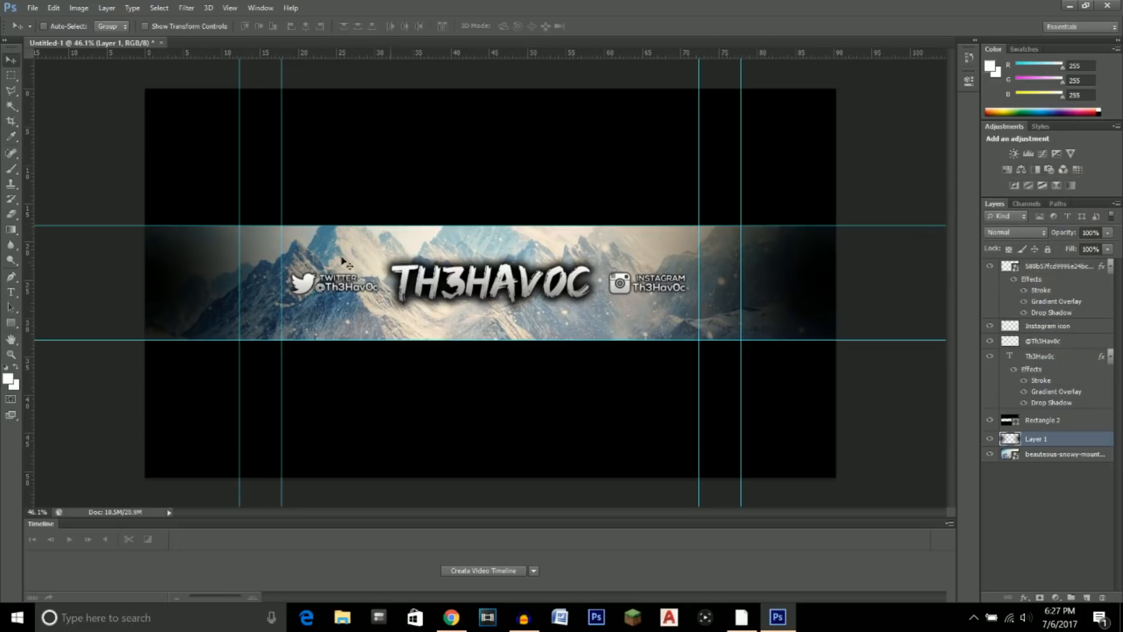
left_click(10, 171)
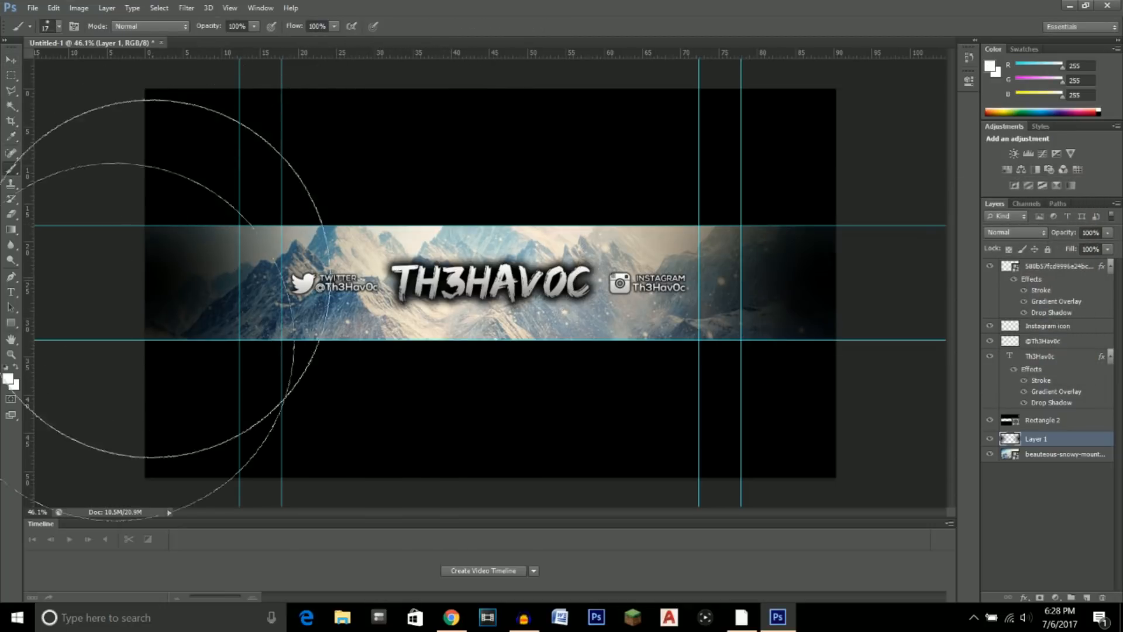
left_click(8, 380)
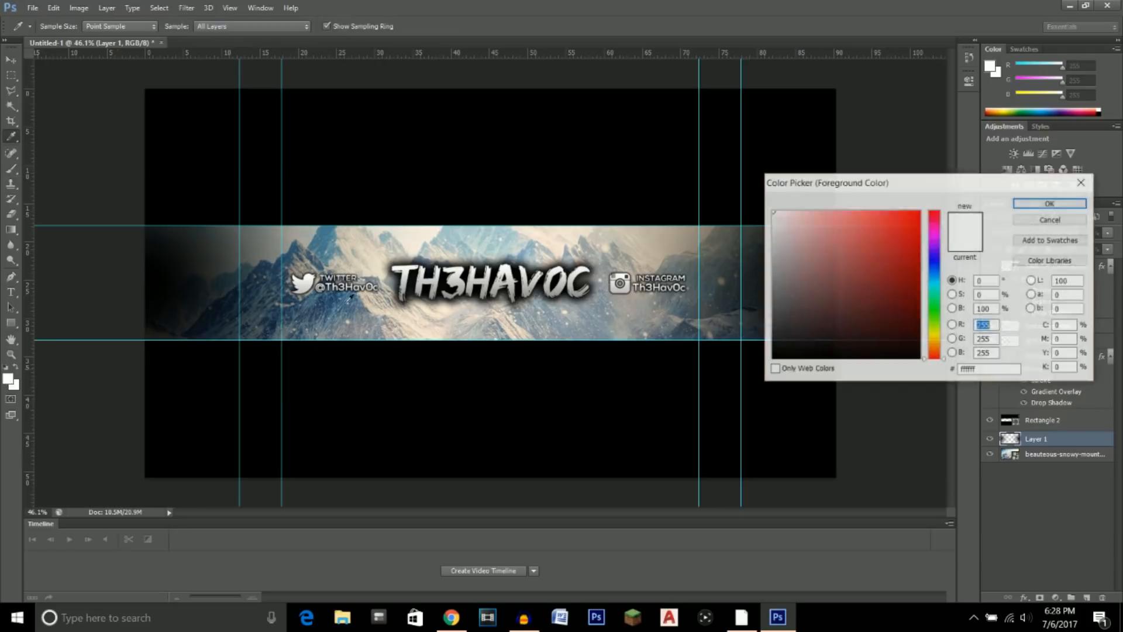
left_click(1037, 201)
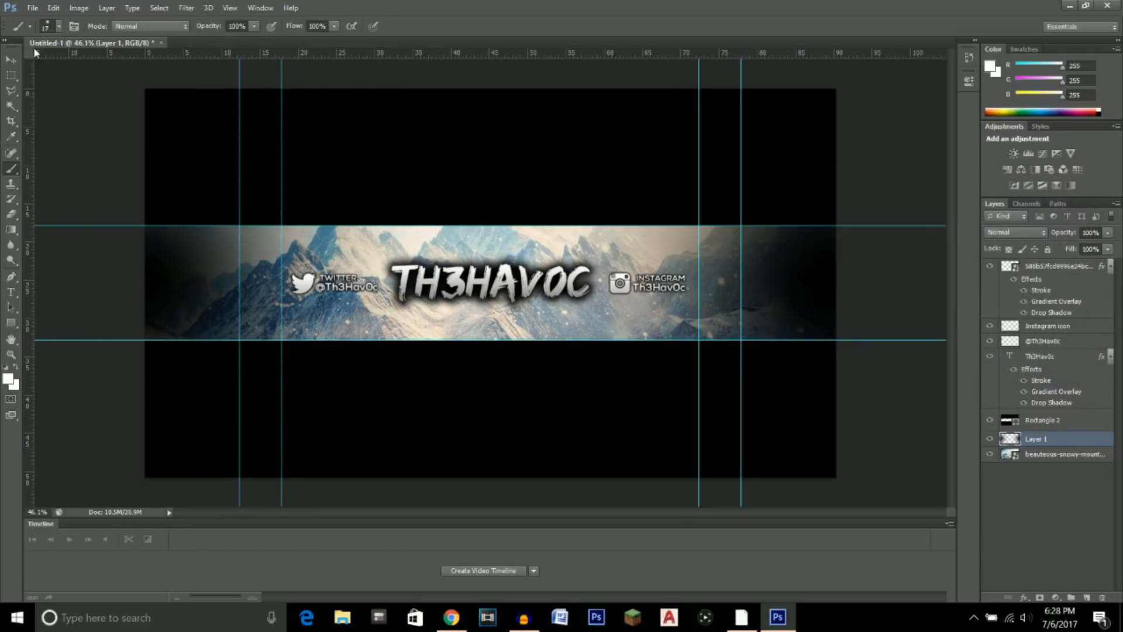
- Reduce the soft brush's size, lighten the banner's upper middle with a white dab, and return to the Move tool
left_click(58, 26)
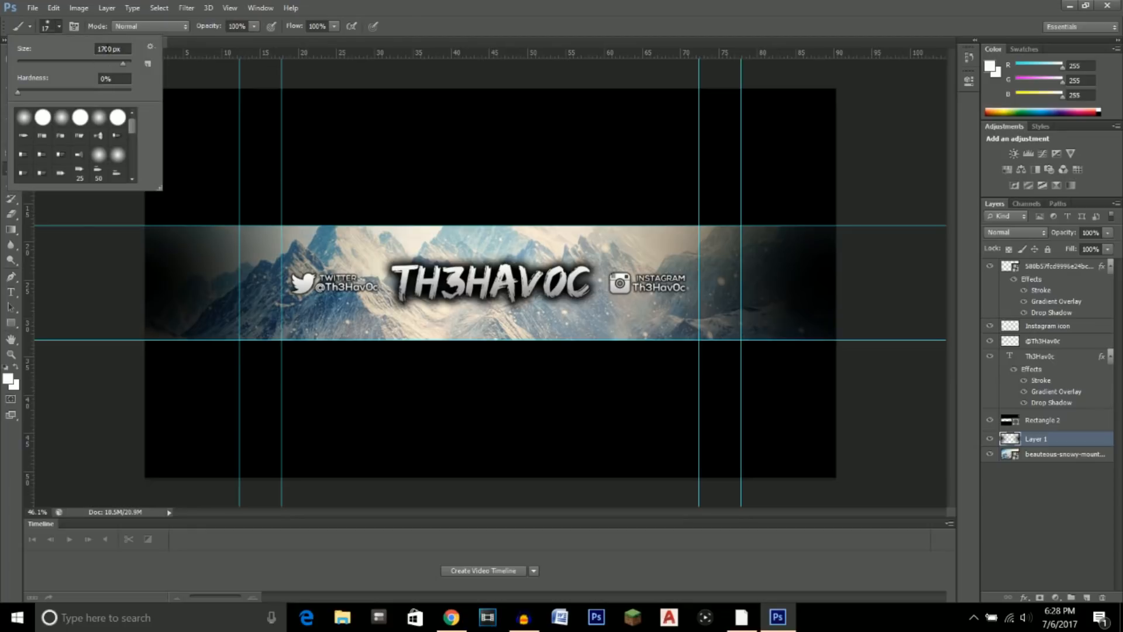
left_click(104, 49)
left_click(55, 23)
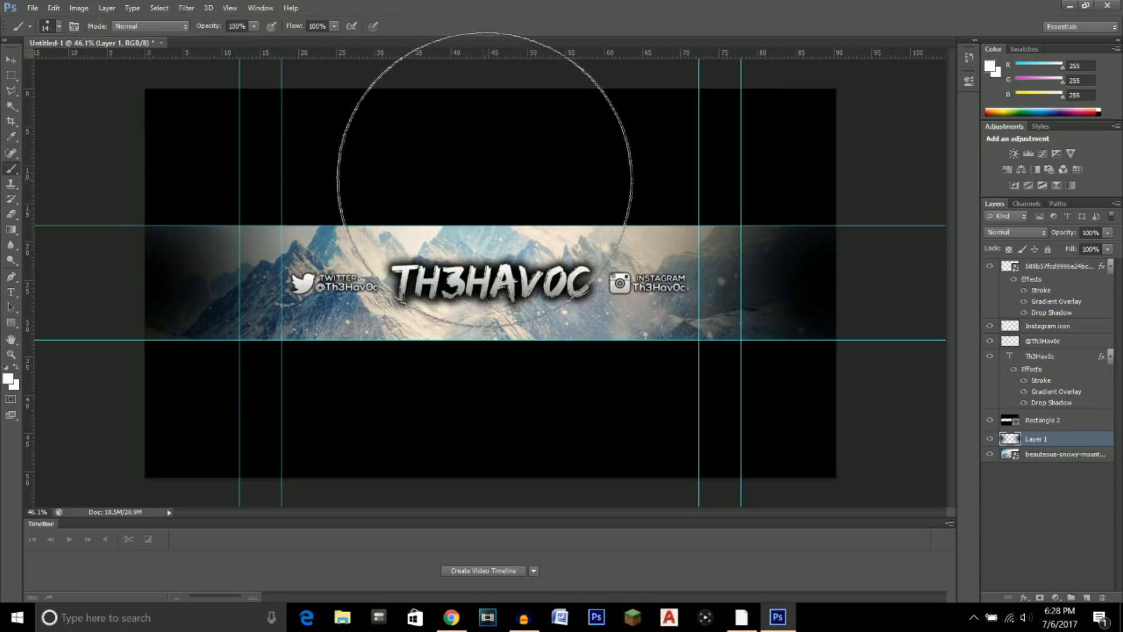
scroll(490, 251, "down", 1)
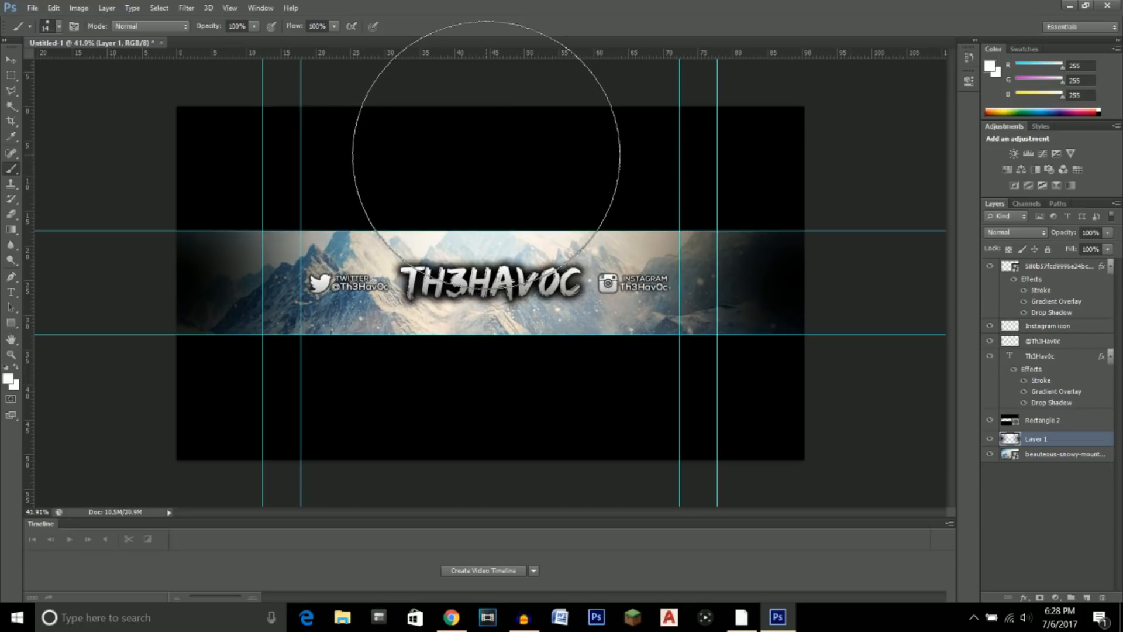
scroll(532, 323, "up", 3)
scroll(532, 324, "down", 3)
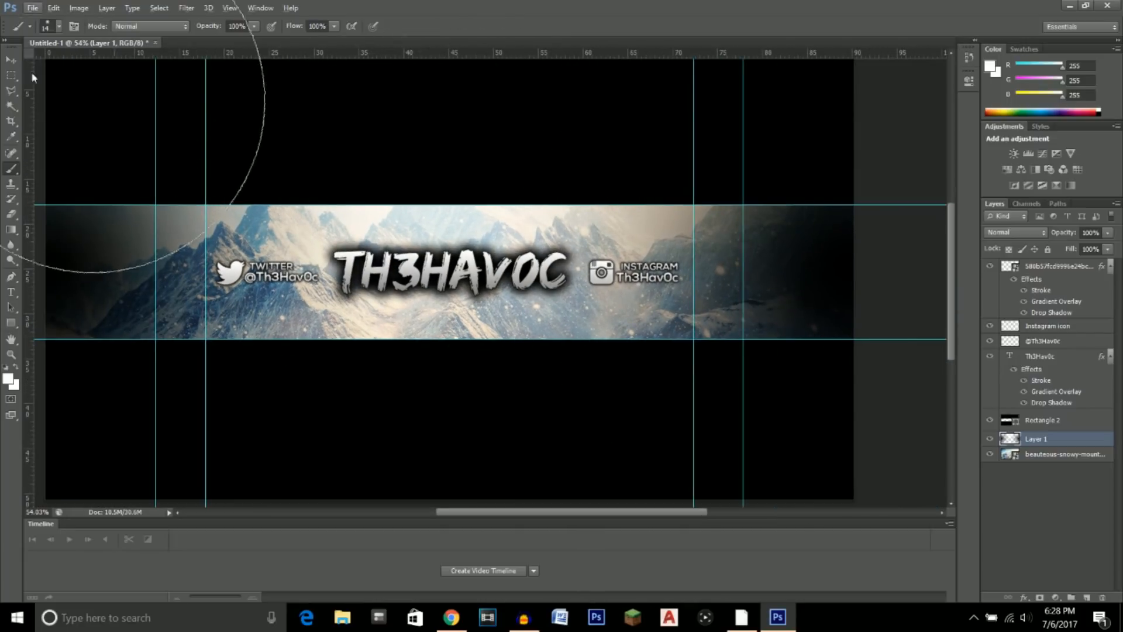
left_click(10, 60)
scroll(457, 276, "down", 1)
scroll(457, 278, "up", 1)
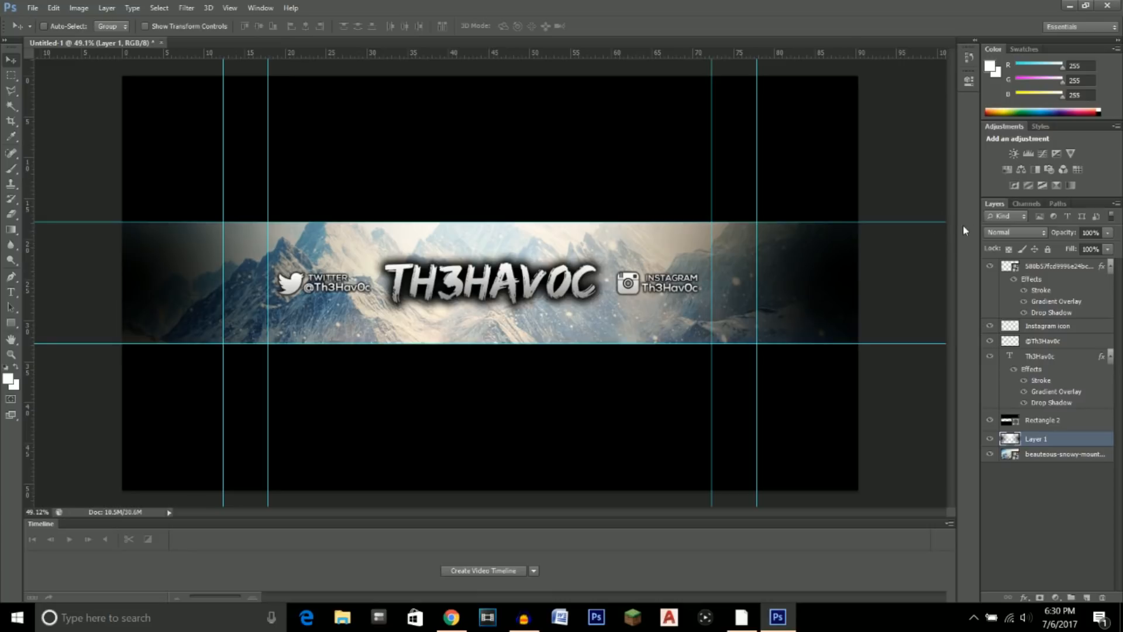
- Add a Hue/Saturation adjustment above Layer 1 and colorize the background blue with hue 193 and saturation 86
left_click(1033, 459)
left_click(1032, 443)
left_click(1007, 169)
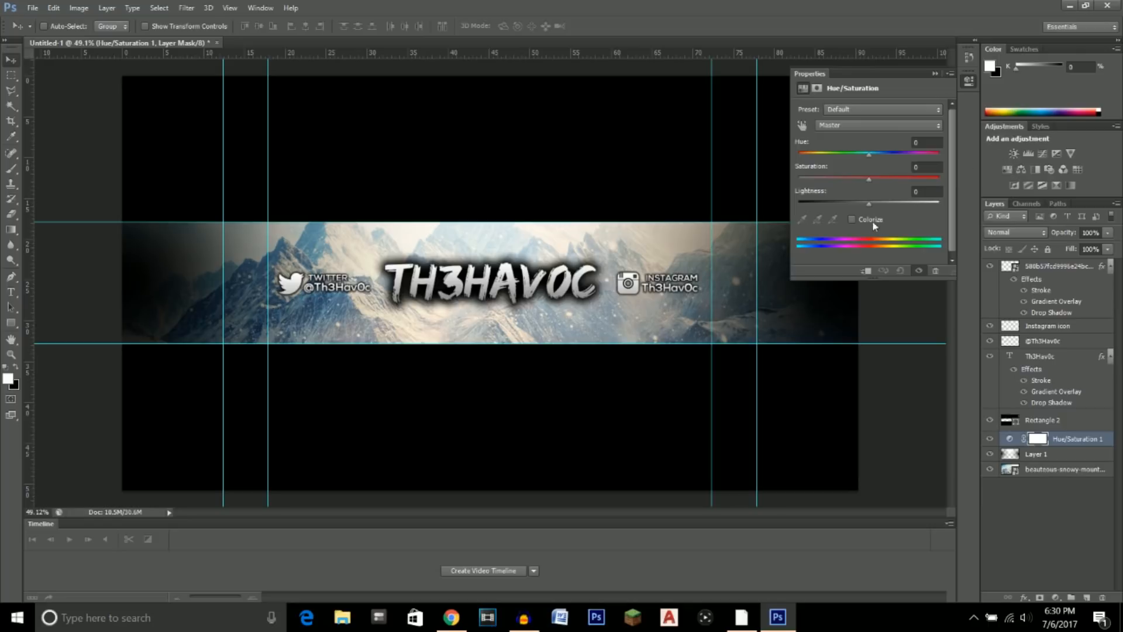
left_click(852, 220)
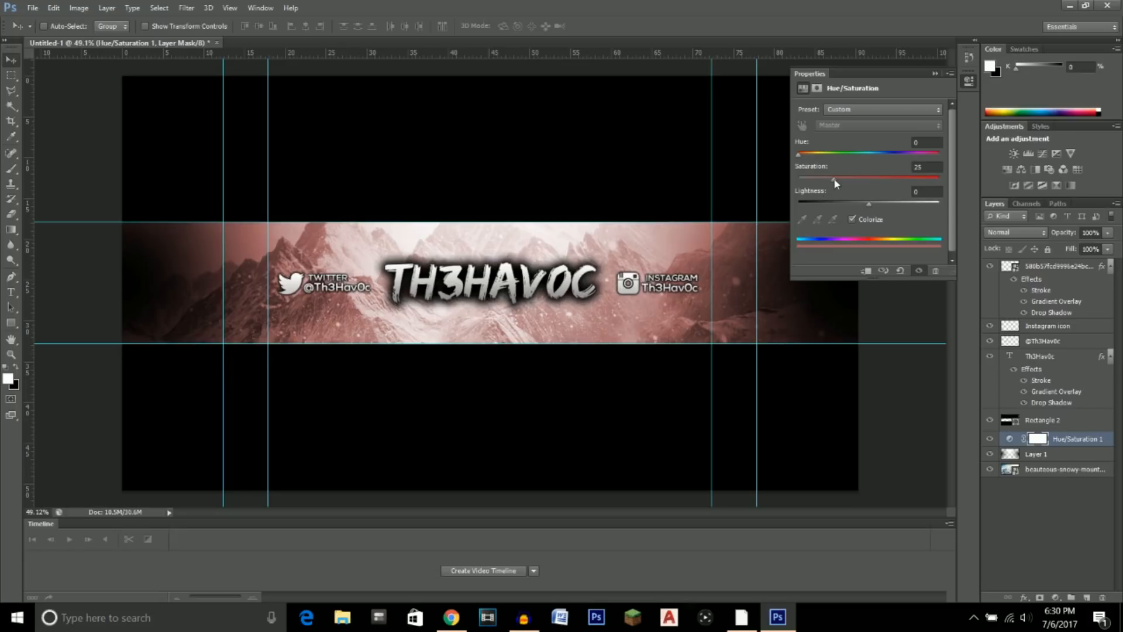
left_click_drag(800, 156, 878, 184)
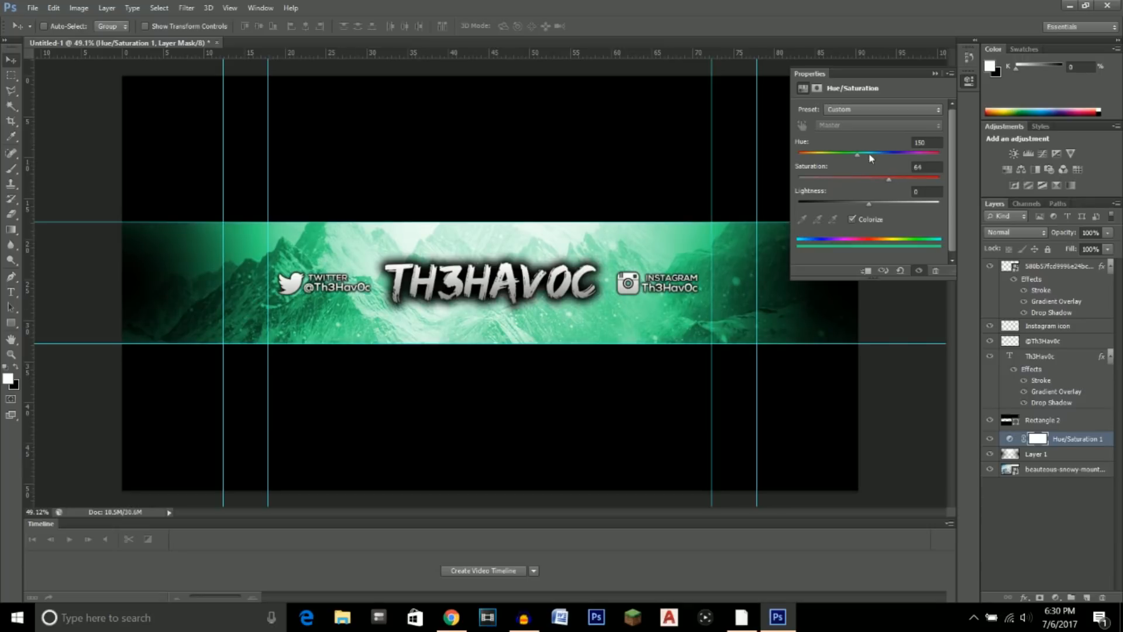
left_click_drag(853, 157, 922, 180)
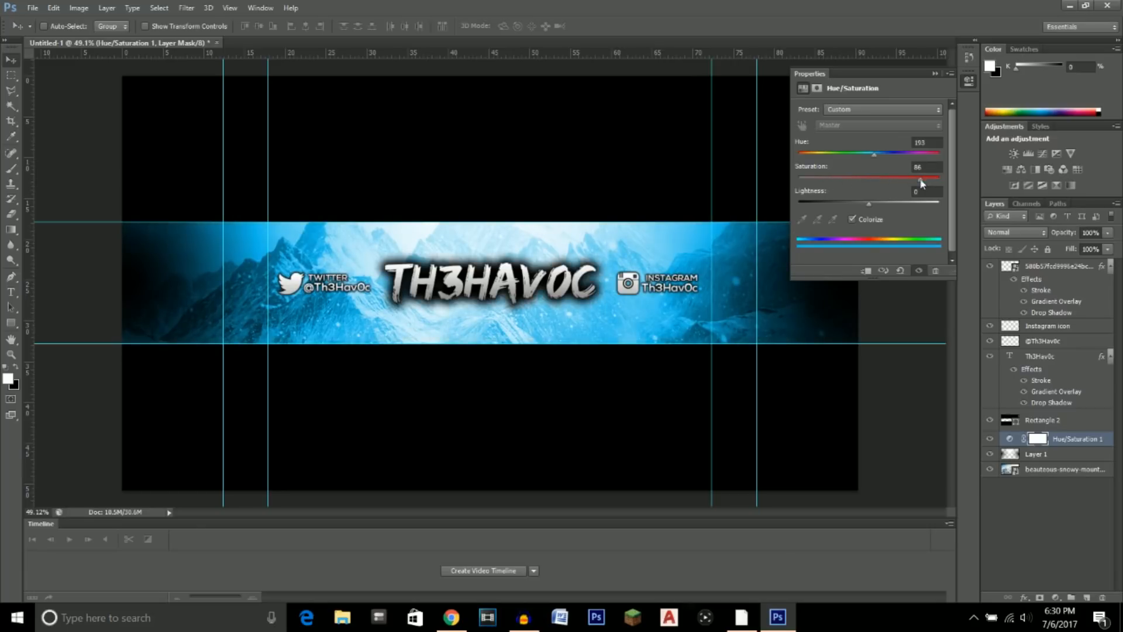